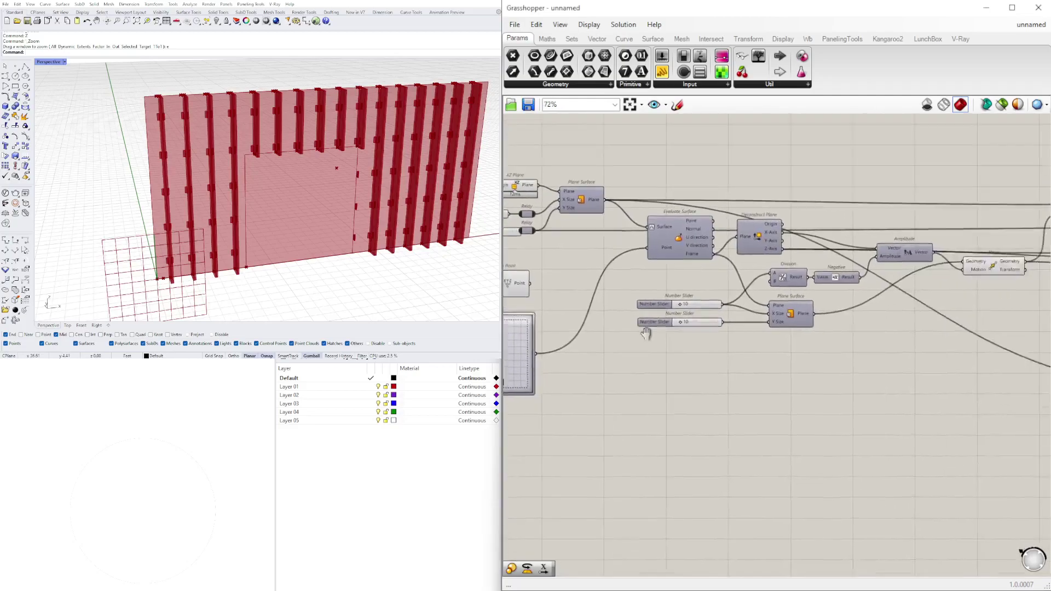
# Examine the finished wall definition, its vertical Contour component, and the corresponding studs and opening in the model.
pyautogui.moveTo(767, 328); pyautogui.dragTo(578, 324, button='right')
pyautogui.moveTo(980, 320); pyautogui.dragTo(679, 324, button='right')
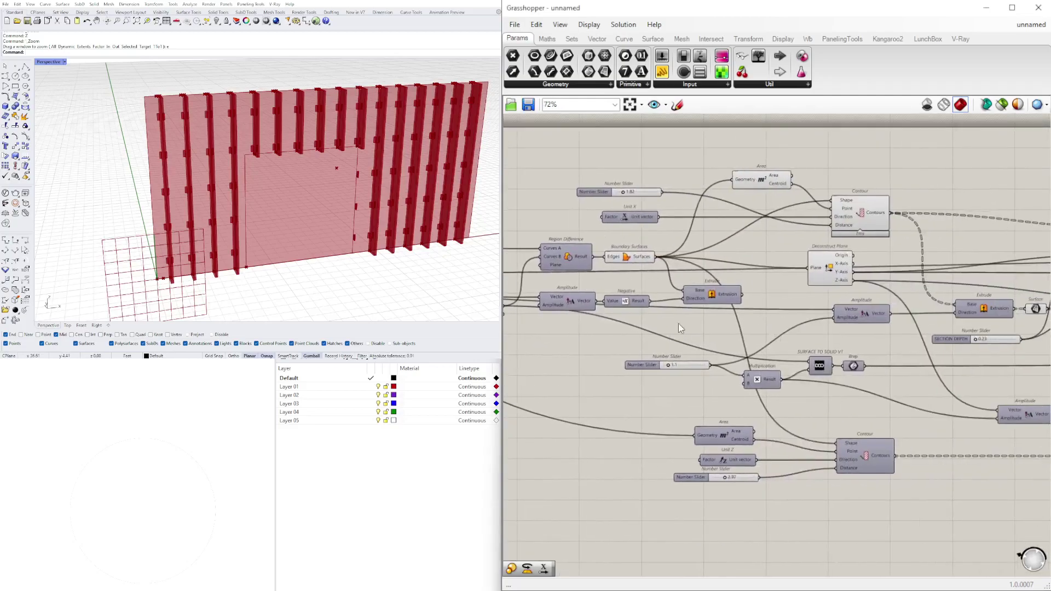
pyautogui.click(857, 226)
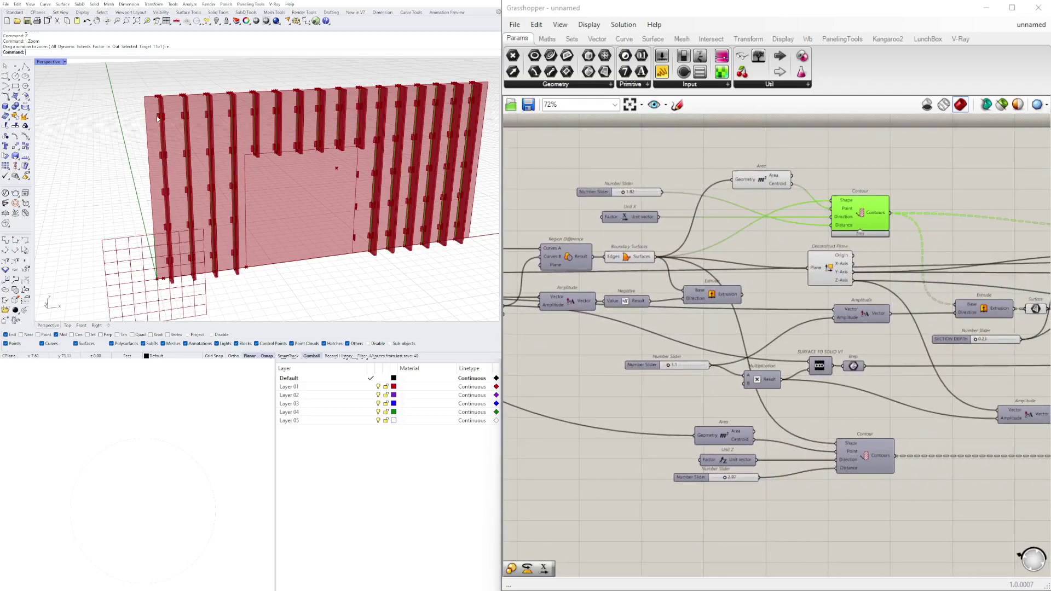
pyautogui.scroll(-3, 864, 277)
pyautogui.moveTo(974, 348); pyautogui.dragTo(719, 361, button='right')
pyautogui.scroll(-1, 747, 359)
pyautogui.scroll(1, 931, 283)
pyautogui.moveTo(932, 307); pyautogui.dragTo(713, 321, button='right')
pyautogui.scroll(-2, 800, 300)
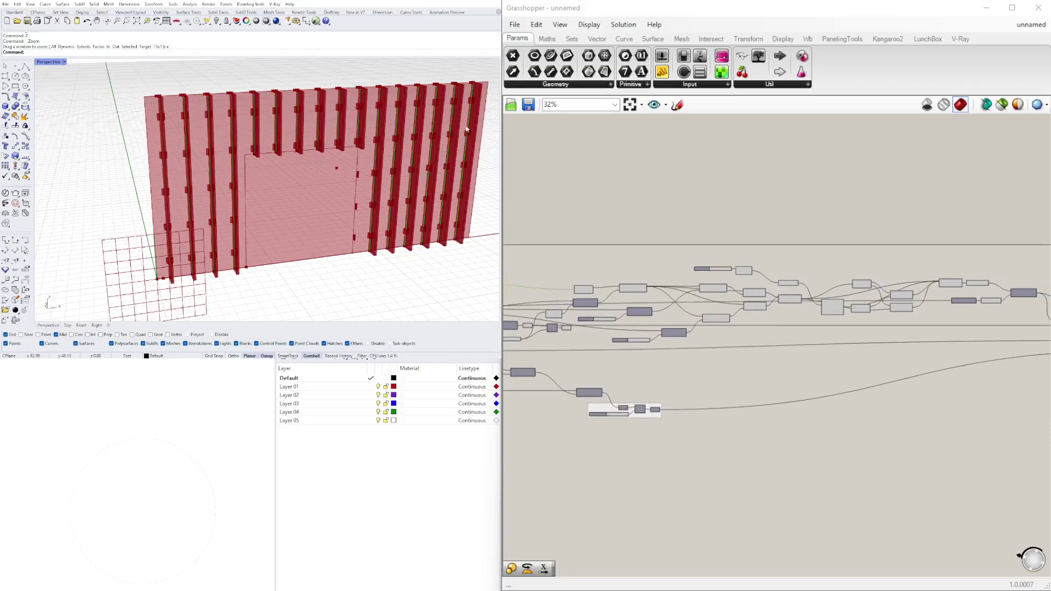
pyautogui.scroll(8, 242, 161)
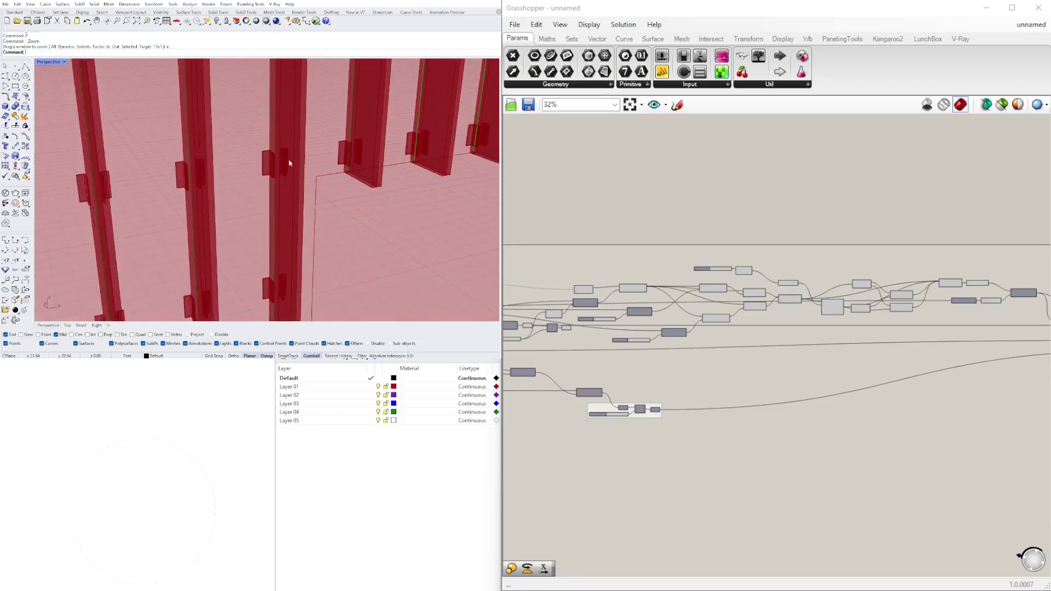
pyautogui.scroll(-6, 289, 162)
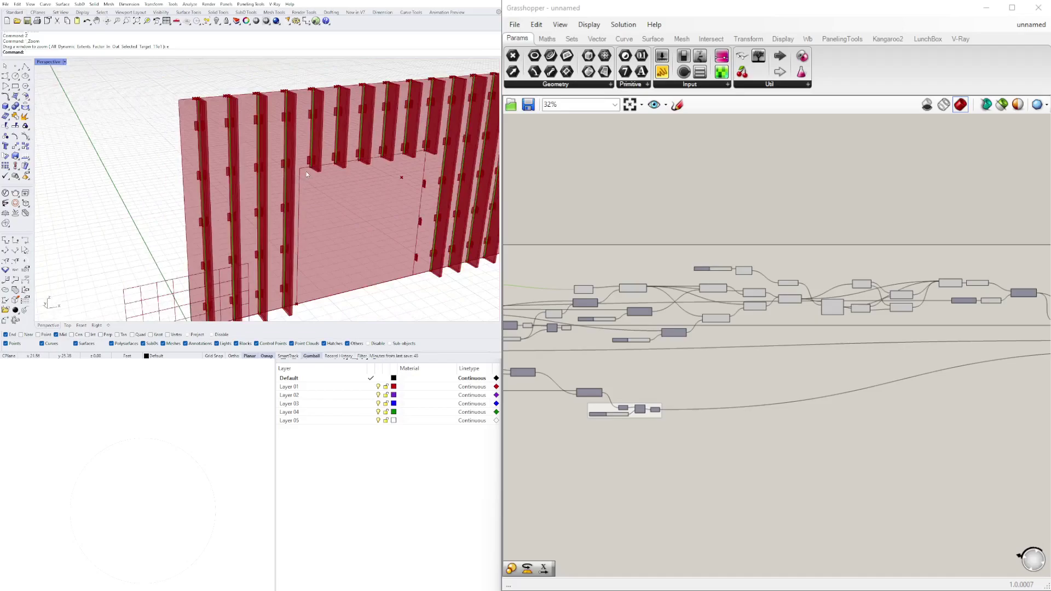
pyautogui.scroll(-6, 366, 186)
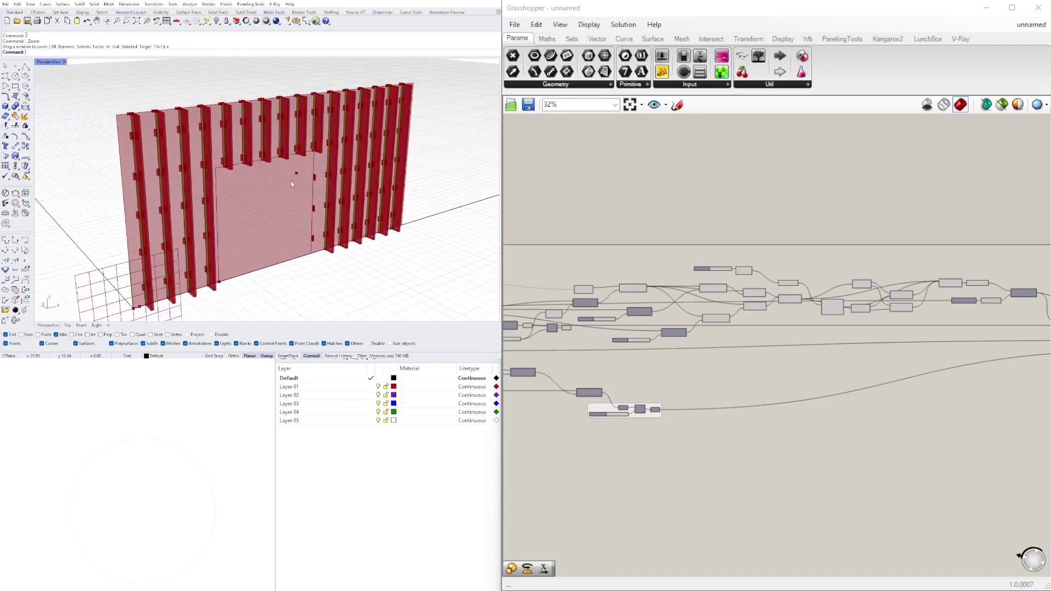
pyautogui.keyDown('shift'); pyautogui.moveTo(309, 178); pyautogui.dragTo(314, 177, button='right'); pyautogui.keyUp('shift')
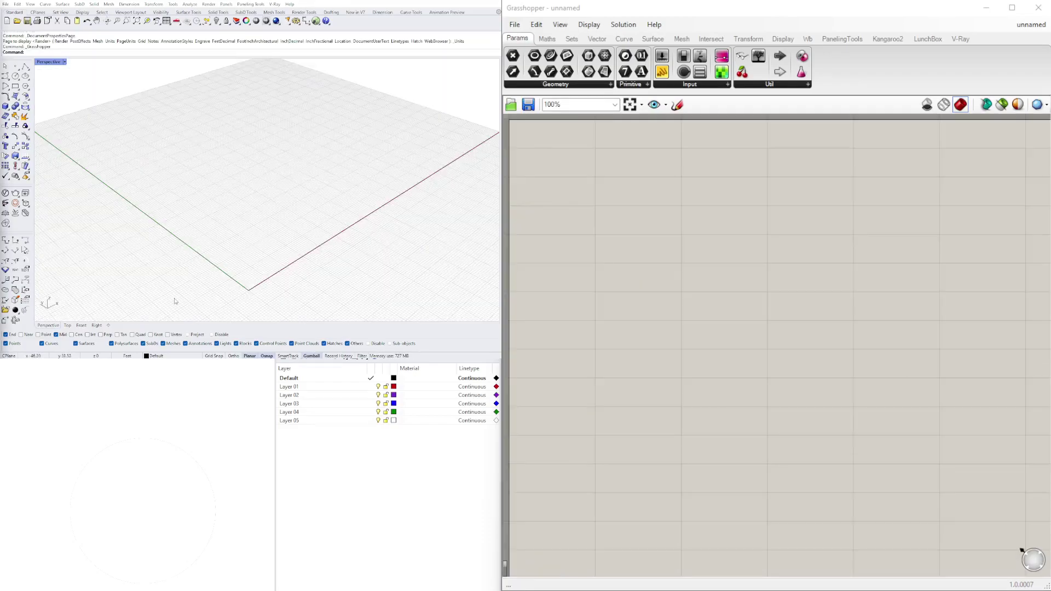
# Add an XZ Plane component to the empty canvas.
pyautogui.moveTo(378, 241); pyautogui.dragTo(298, 237, button='right')
pyautogui.scroll(-3, 401, 214)
pyautogui.moveTo(402, 216); pyautogui.dragTo(392, 217, button='right')
pyautogui.doubleClick(565, 254)
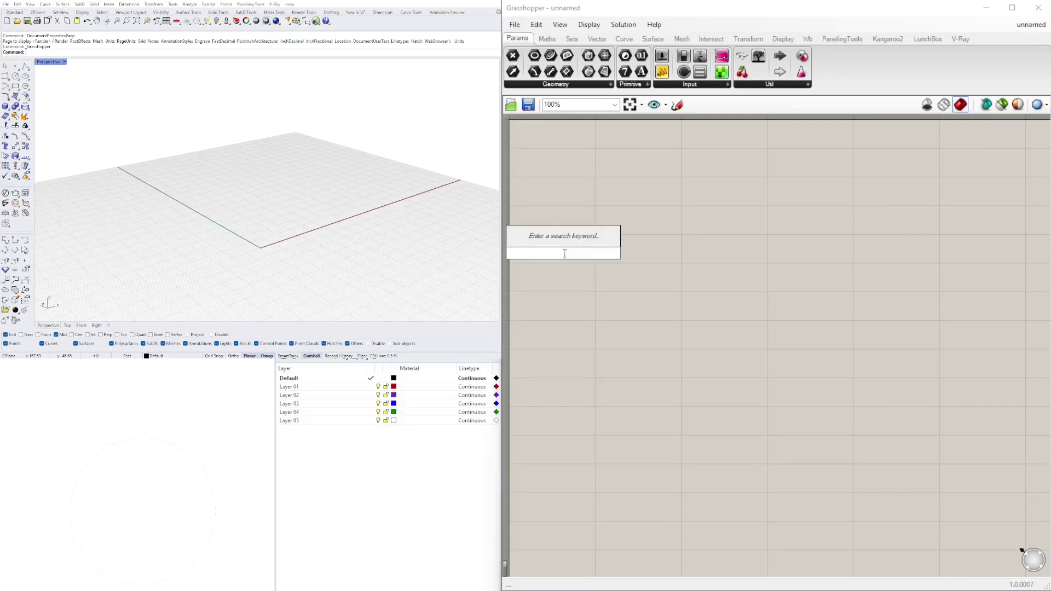
pyautogui.write('xz')
pyautogui.press('Return')
pyautogui.moveTo(571, 255); pyautogui.dragTo(657, 230)
pyautogui.moveTo(378, 221); pyautogui.dragTo(336, 211, button='right')
# Add a Plane Surface component and connect the XZ Plane output to its Plane input.
pyautogui.doubleClick(757, 280)
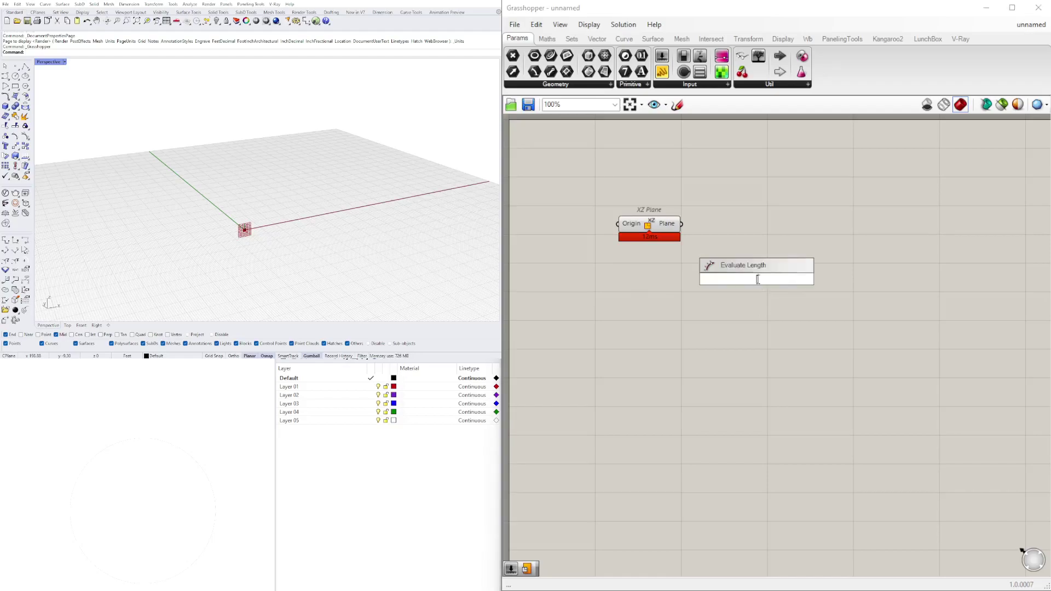
pyautogui.write('plane')
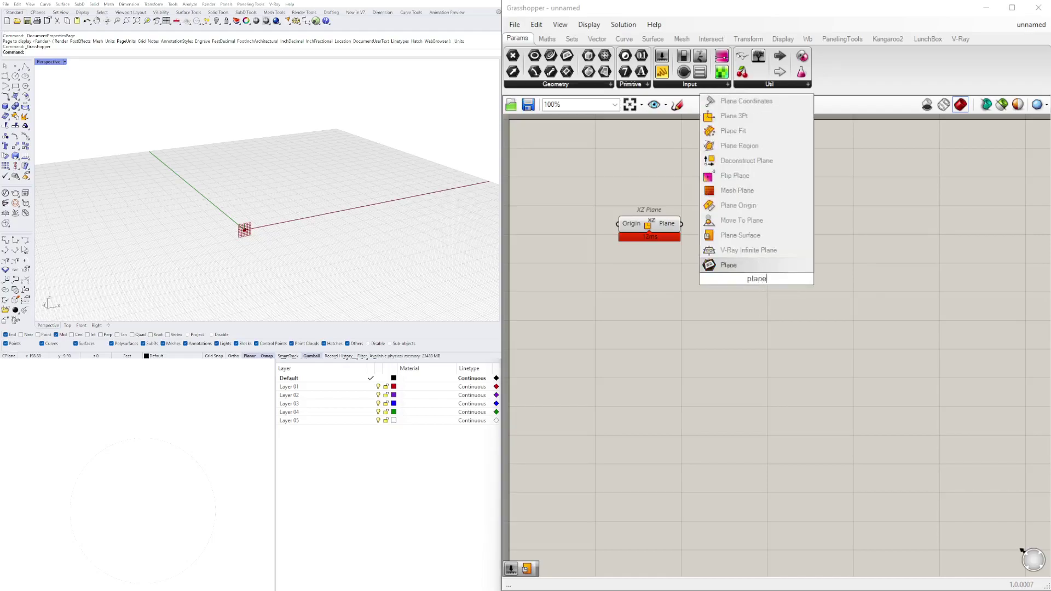
pyautogui.click(739, 235)
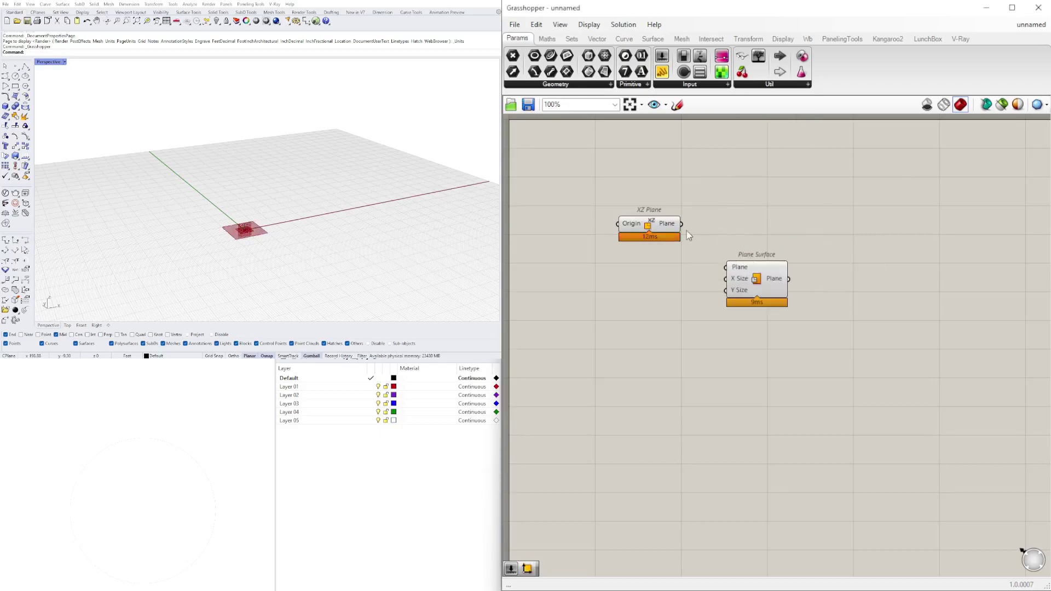
pyautogui.moveTo(673, 230); pyautogui.dragTo(672, 278)
pyautogui.moveTo(681, 271); pyautogui.dragTo(764, 311)
pyautogui.moveTo(850, 367); pyautogui.dragTo(679, 243)
pyautogui.click(826, 351)
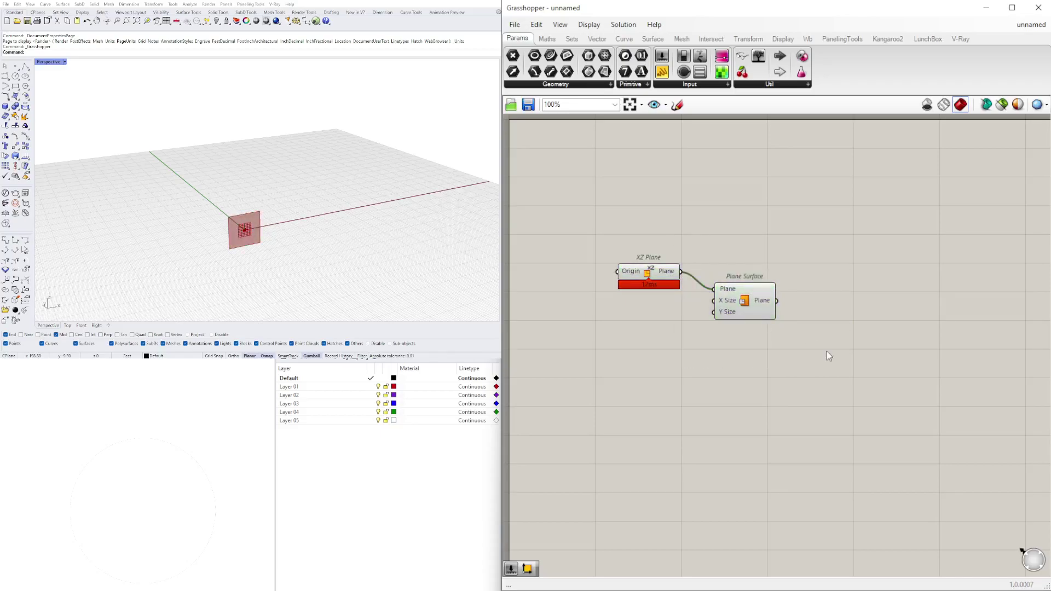
pyautogui.click(281, 237)
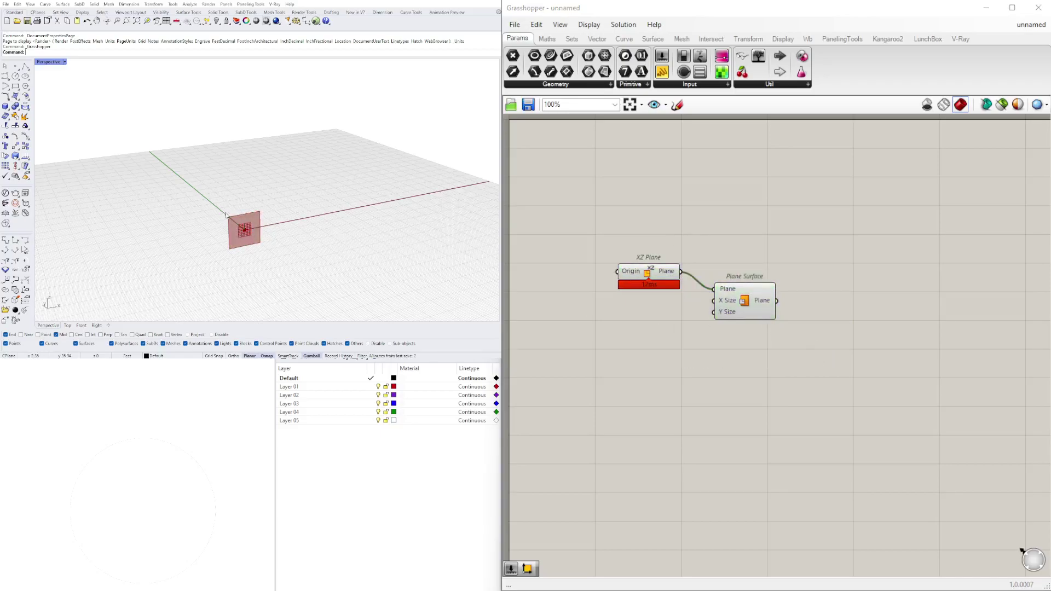
# Make room beside the Plane Surface and create a number slider with the value 15.
pyautogui.moveTo(852, 402); pyautogui.dragTo(614, 235)
pyautogui.moveTo(729, 303); pyautogui.dragTo(810, 291)
pyautogui.click(652, 361)
pyautogui.doubleClick(653, 365)
pyautogui.write('15')
pyautogui.press('Return')
pyautogui.scroll(2, 646, 358)
# Connect the 15 slider to the Plane Surface's X Size and duplicate it to drive the Y Size.
pyautogui.moveTo(616, 344); pyautogui.dragTo(653, 284)
pyautogui.moveTo(776, 288); pyautogui.dragTo(852, 261)
pyautogui.moveTo(750, 291); pyautogui.dragTo(751, 277)
pyautogui.keyDown('alt'); pyautogui.moveTo(750, 277); pyautogui.dragTo(886, 271); pyautogui.keyUp('alt')
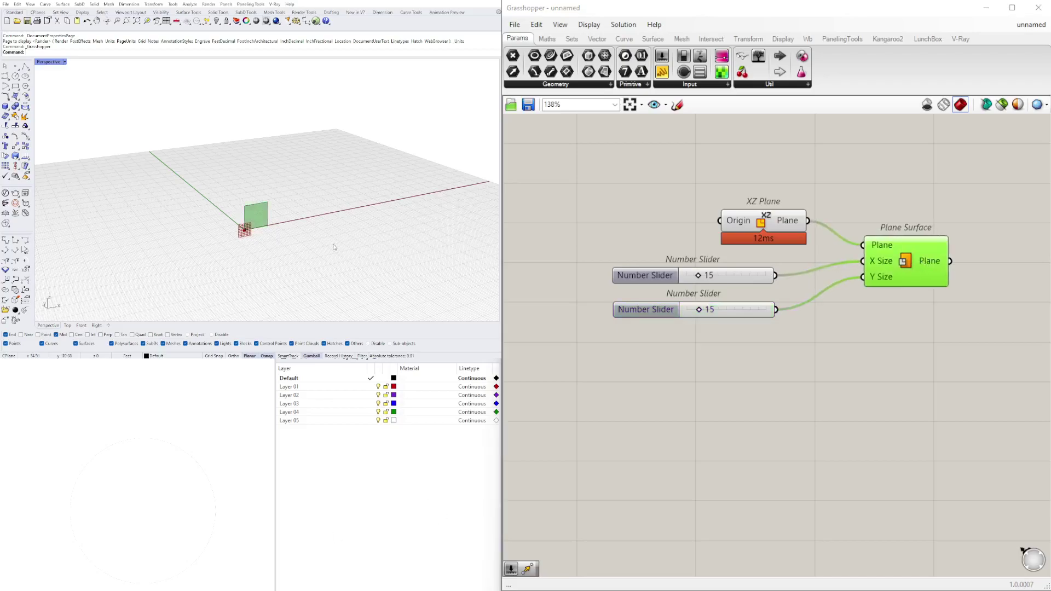
# Check the model units in the document properties.
pyautogui.press('Return')
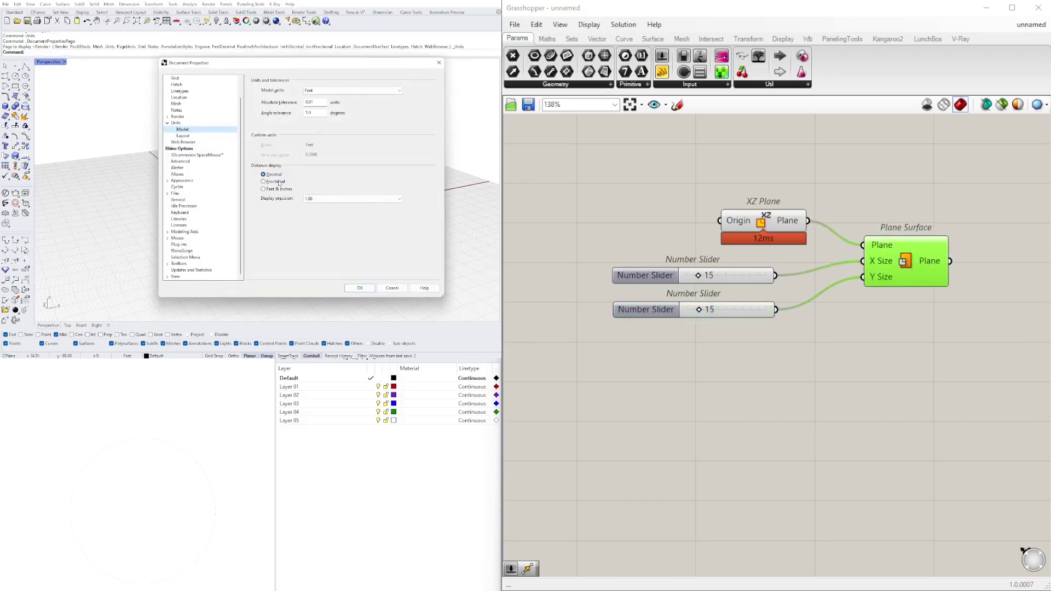
pyautogui.click(359, 288)
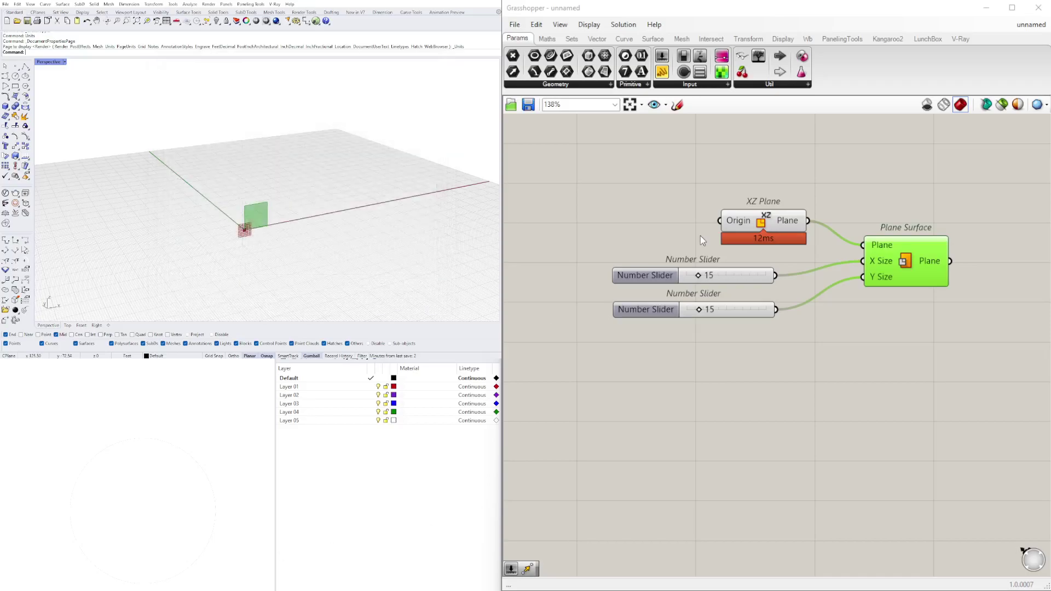
# Set the Plane Surface's Y Size slider to 15 and its X Size slider to 30.
pyautogui.moveTo(699, 309); pyautogui.dragTo(708, 310)
pyautogui.doubleClick(710, 309)
pyautogui.write('15')
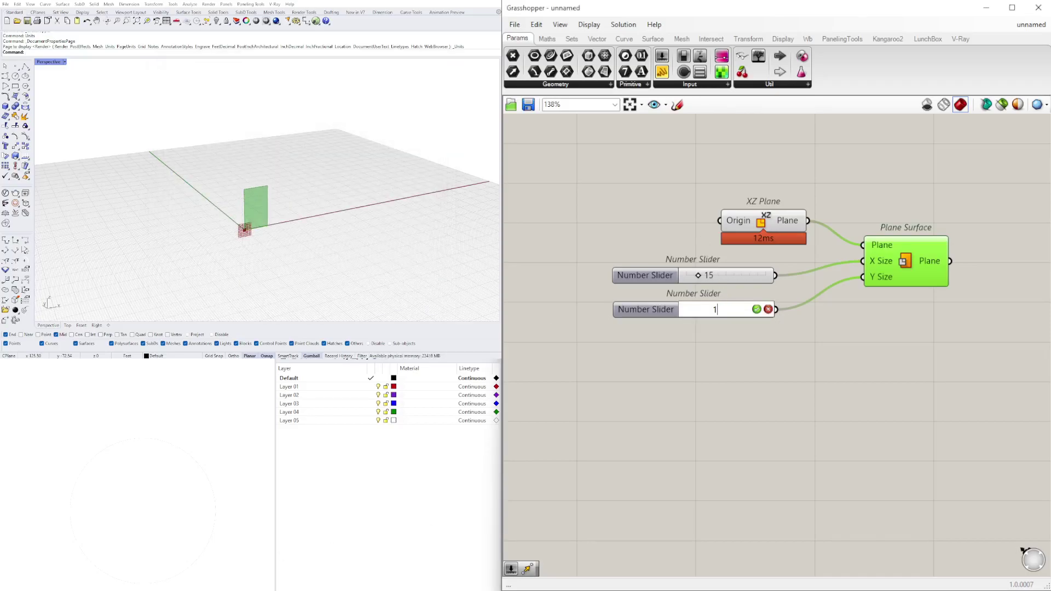
pyautogui.press('Return')
pyautogui.click(711, 280)
pyautogui.doubleClick(710, 277)
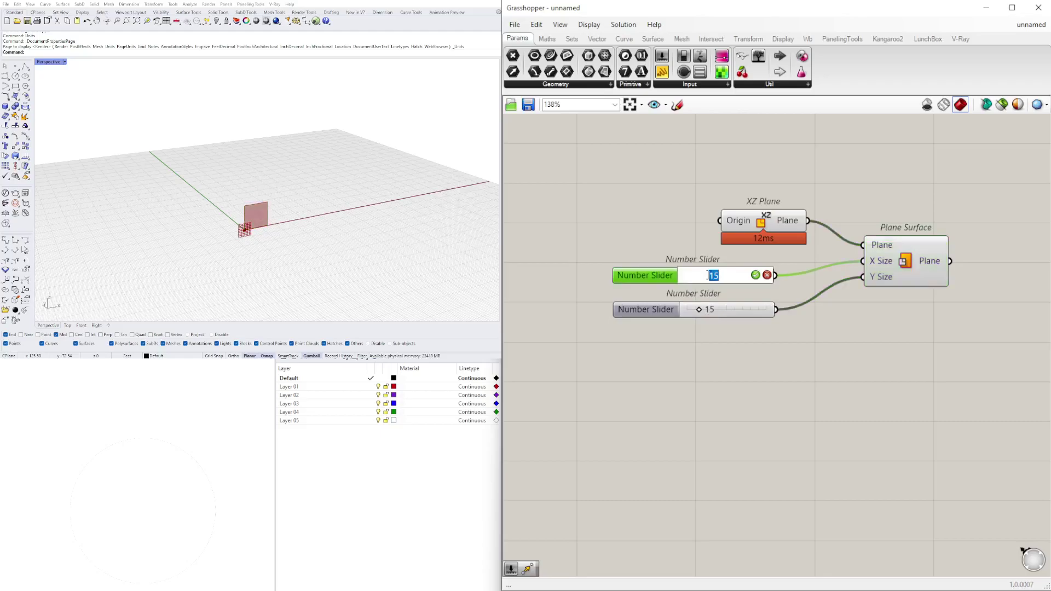
pyautogui.write('30')
pyautogui.press('Return')
pyautogui.scroll(3, 330, 235)
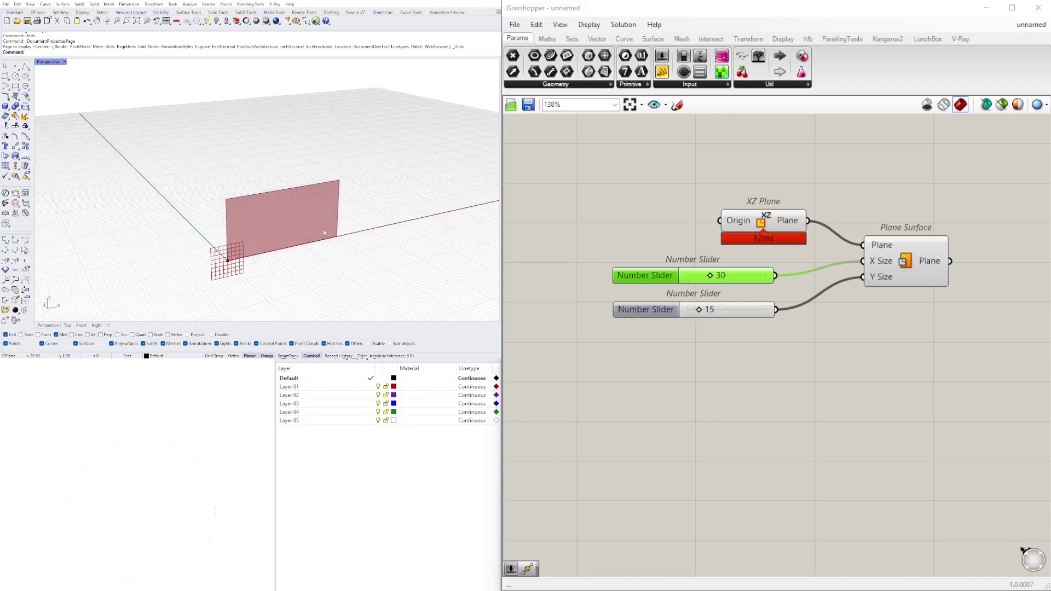
pyautogui.scroll(5, 277, 230)
pyautogui.scroll(-1, 275, 230)
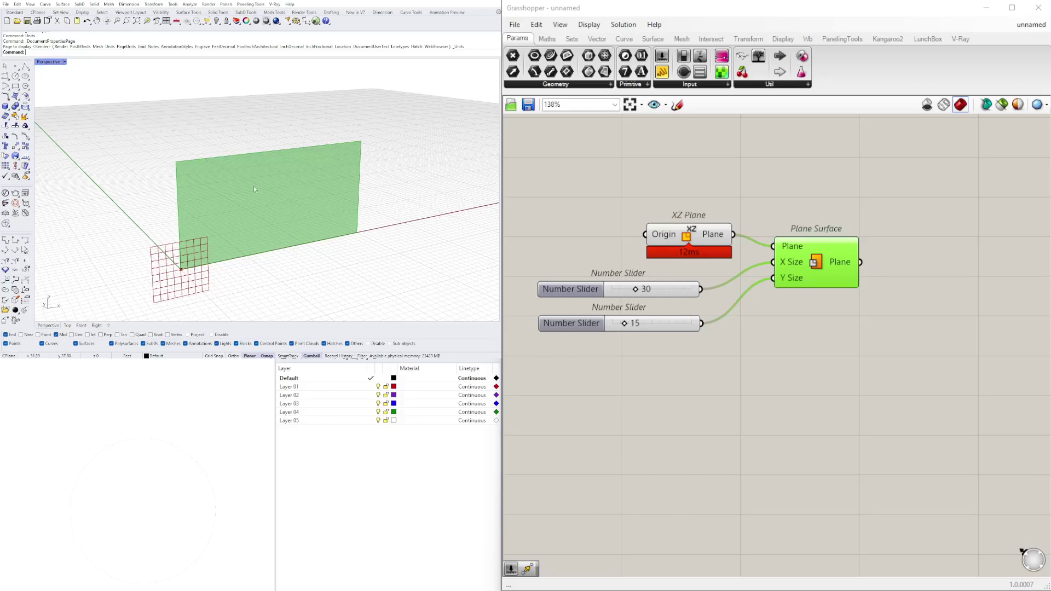
# Add an Evaluate Surface component to the right of the Plane Surface.
pyautogui.moveTo(870, 345); pyautogui.dragTo(758, 345, button='right')
pyautogui.doubleClick(797, 329)
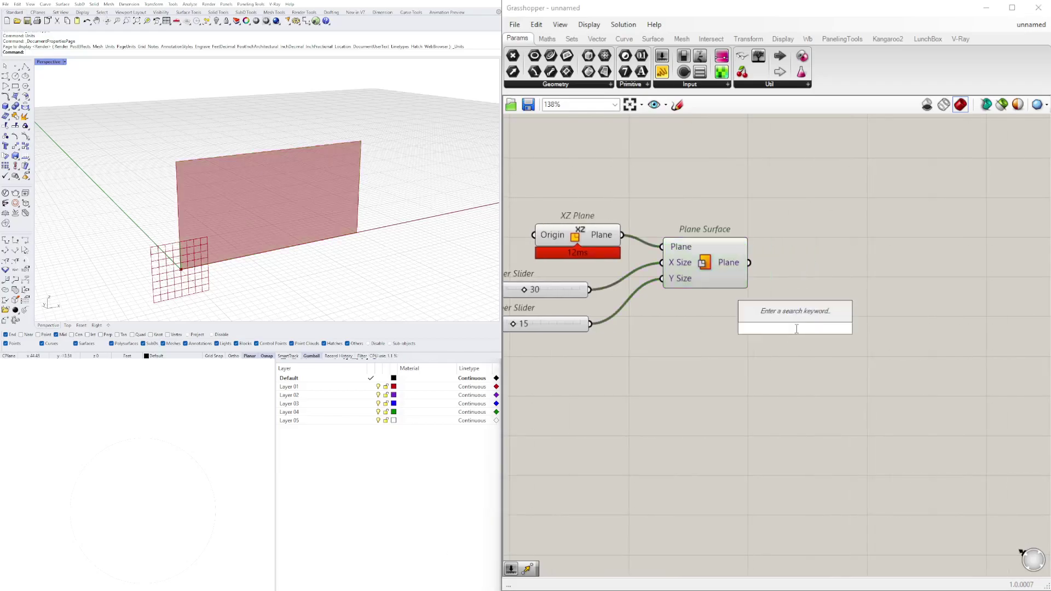
pyautogui.write('eval')
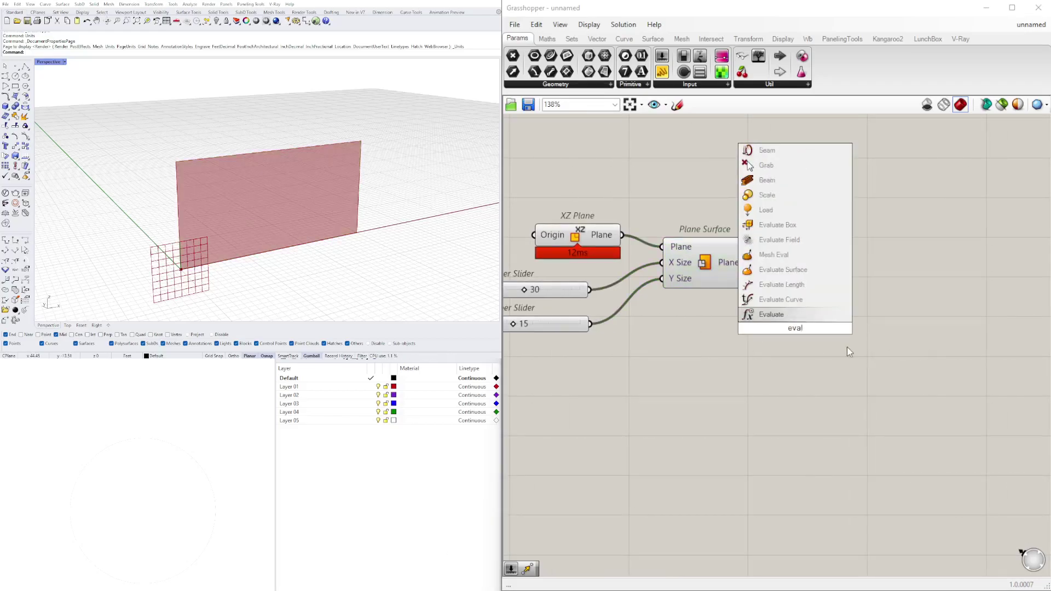
pyautogui.click(783, 269)
pyautogui.moveTo(797, 330); pyautogui.dragTo(879, 343)
pyautogui.click(750, 374)
# Add an MD Slider below the two size sliders.
pyautogui.moveTo(787, 367); pyautogui.dragTo(873, 369, button='right')
pyautogui.doubleClick(708, 400)
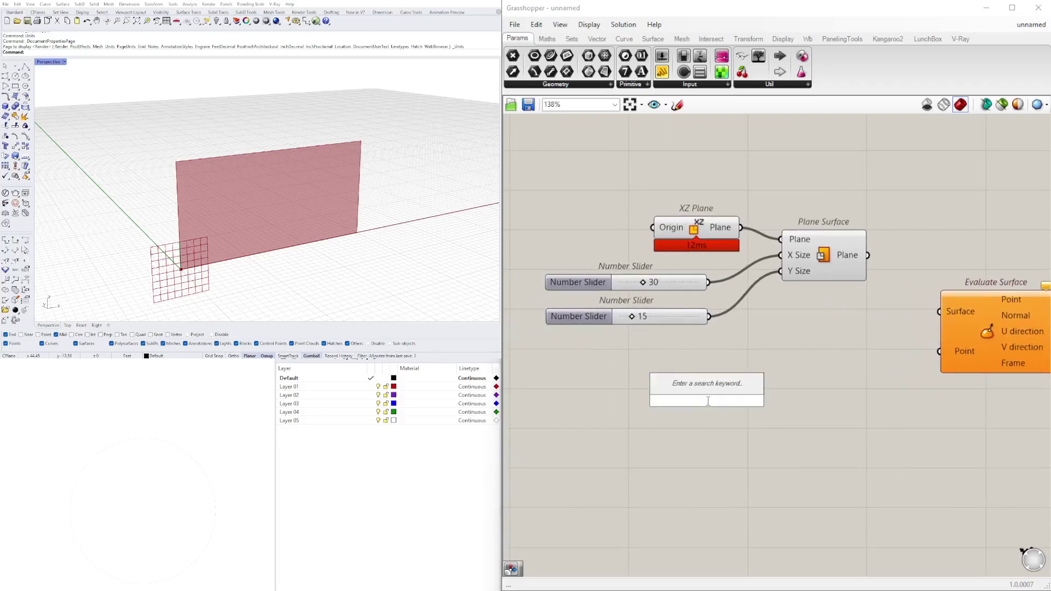
pyautogui.write('md')
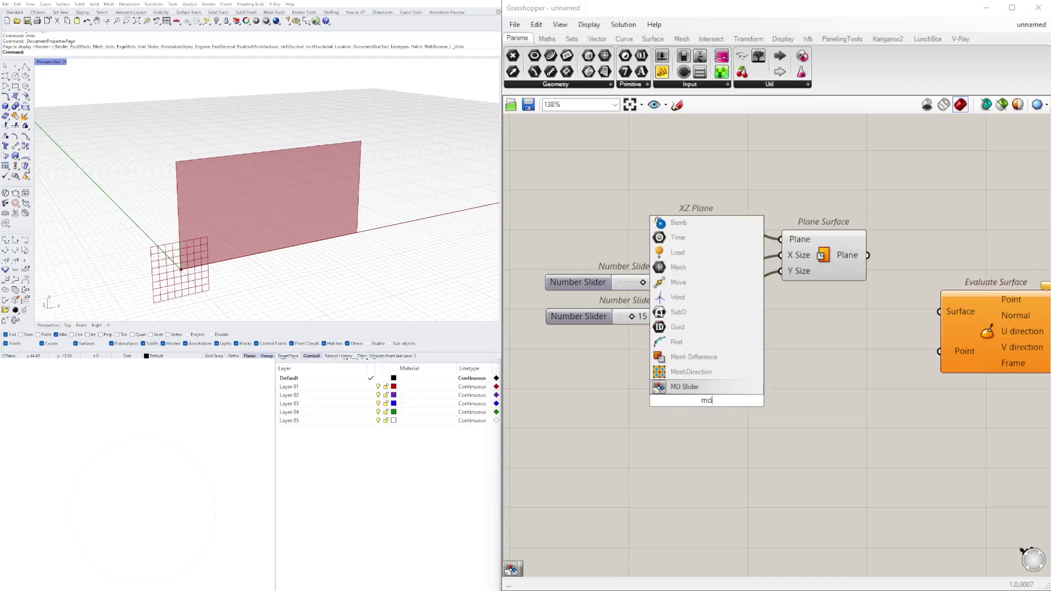
pyautogui.click(706, 386)
pyautogui.moveTo(714, 408); pyautogui.dragTo(733, 468)
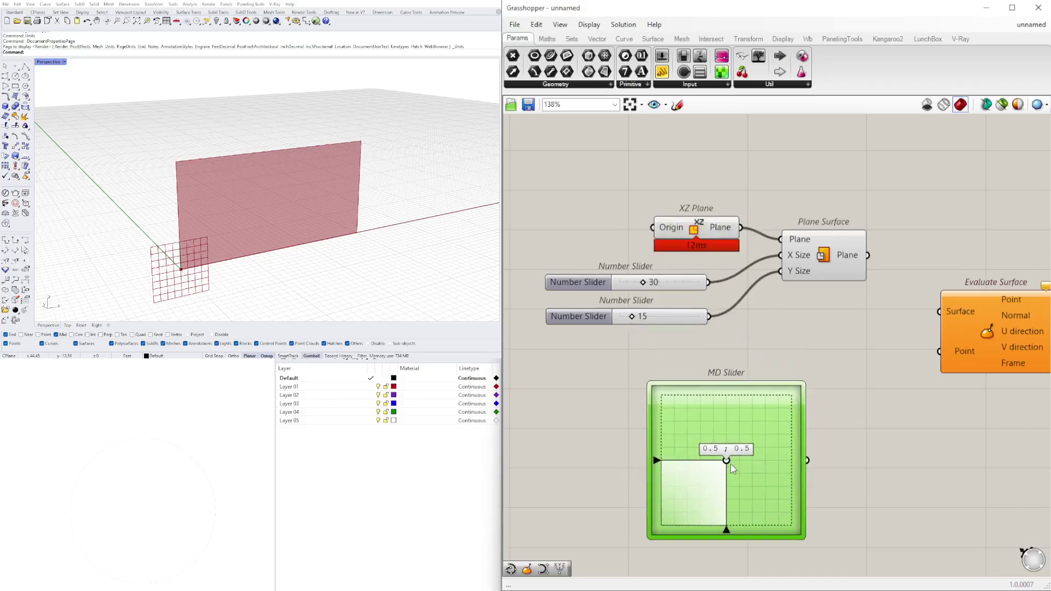
pyautogui.scroll(-2, 253, 252)
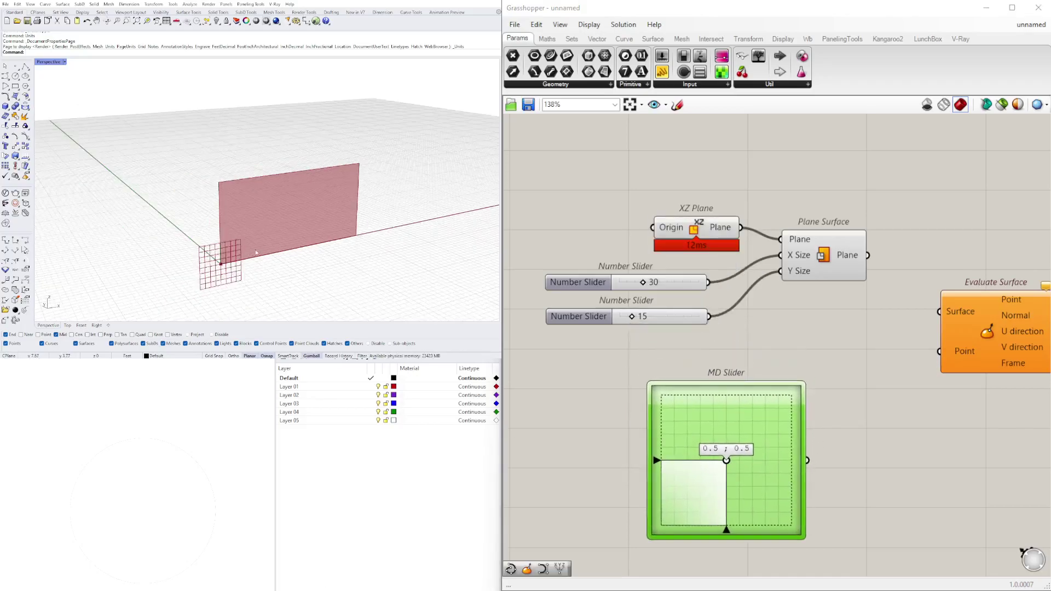
# Connect the Plane Surface output to Evaluate Surface's Surface input and reparameterize that input.
pyautogui.moveTo(644, 342); pyautogui.dragTo(581, 323, button='right')
pyautogui.moveTo(805, 236); pyautogui.dragTo(879, 293)
pyautogui.rightClick(895, 296)
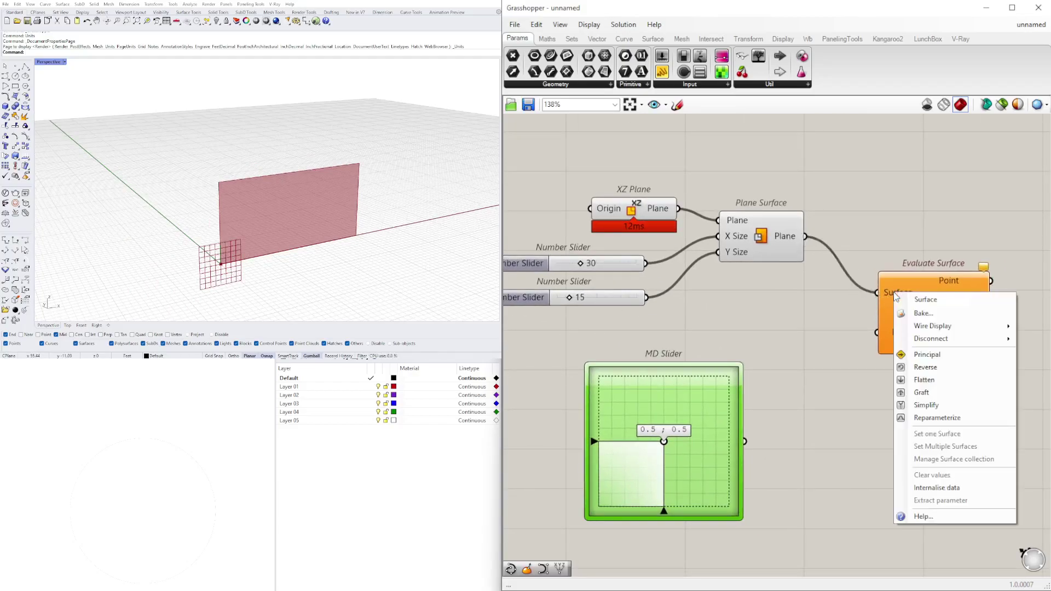
pyautogui.click(934, 418)
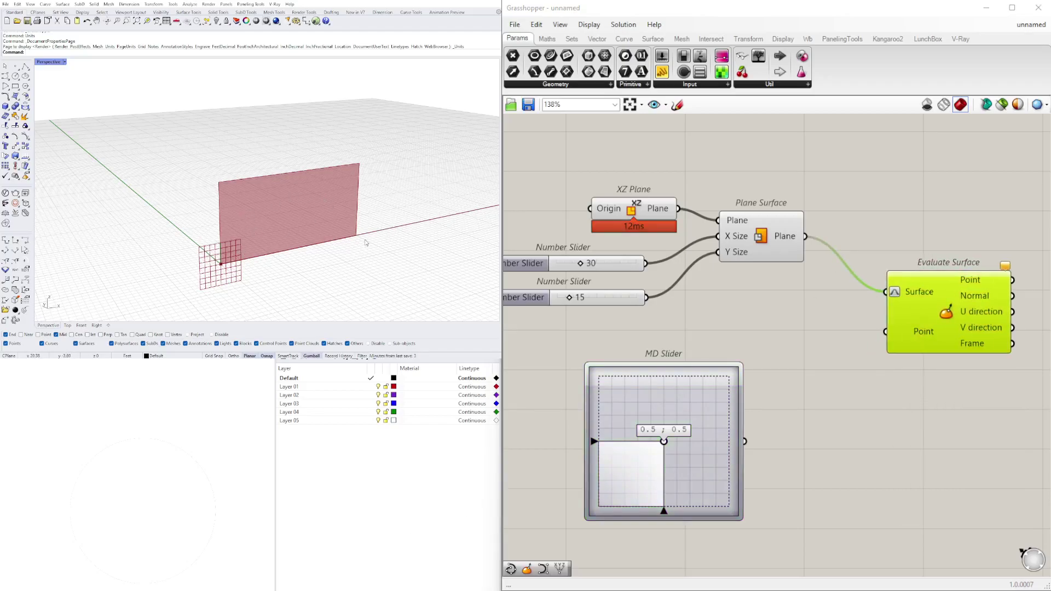
# Connect the MD Slider to Evaluate Surface's Point input and set its coordinates to 0.5 ; 0.0.
pyautogui.moveTo(704, 388); pyautogui.dragTo(760, 374)
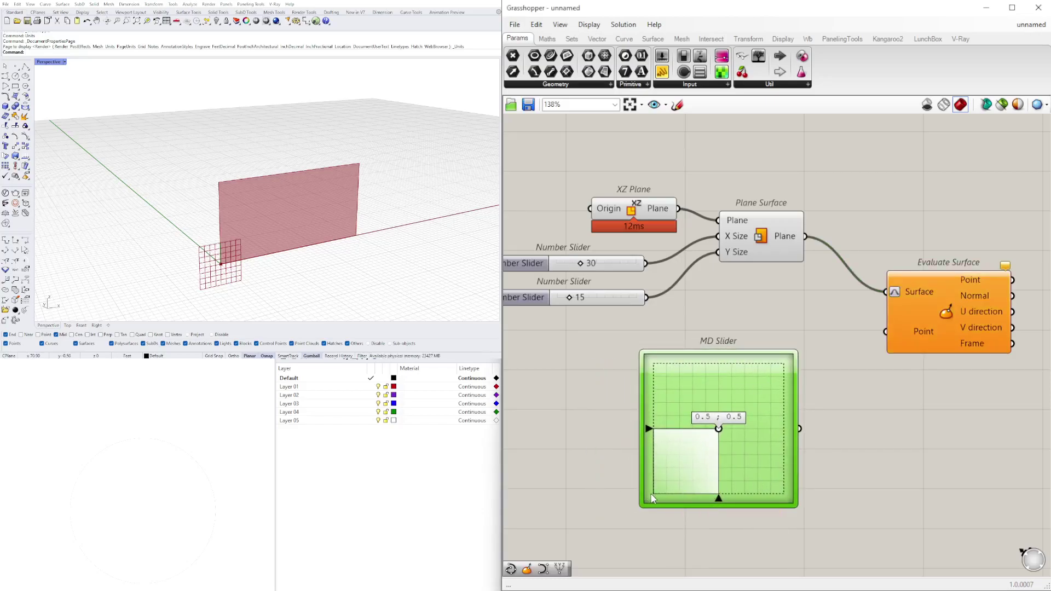
pyautogui.moveTo(799, 428); pyautogui.dragTo(886, 331)
pyautogui.moveTo(721, 428); pyautogui.dragTo(720, 499)
pyautogui.click(748, 527)
pyautogui.moveTo(748, 527); pyautogui.dragTo(820, 449, button='right')
# Move the MD Slider down out of the way and add a Construct Point component above it.
pyautogui.moveTo(825, 378); pyautogui.dragTo(679, 490)
pyautogui.doubleClick(679, 319)
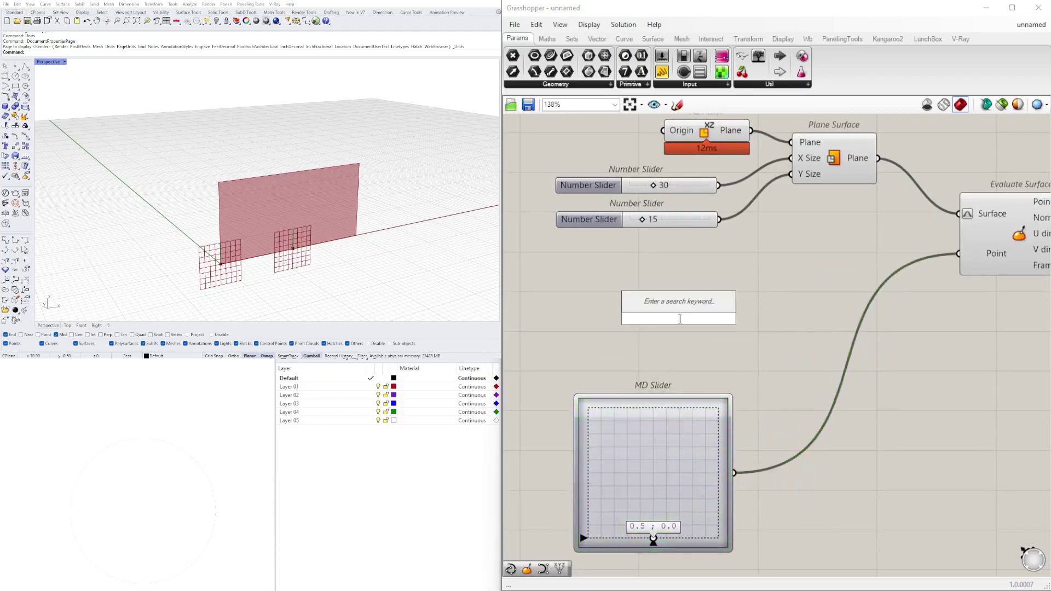
pyautogui.write('constr')
pyautogui.click(664, 260)
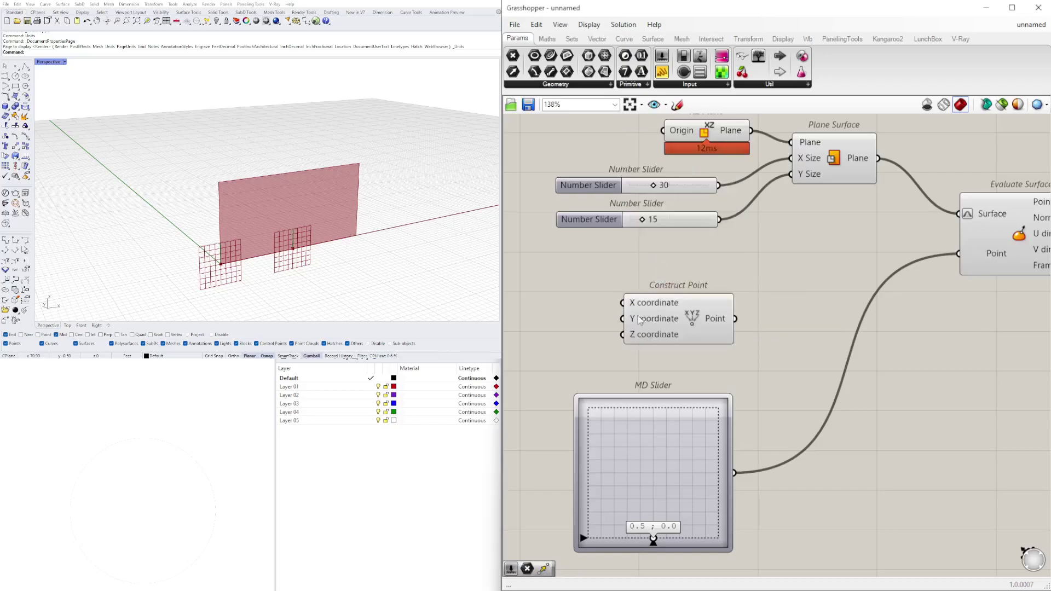
pyautogui.moveTo(650, 351); pyautogui.dragTo(690, 351, button='right')
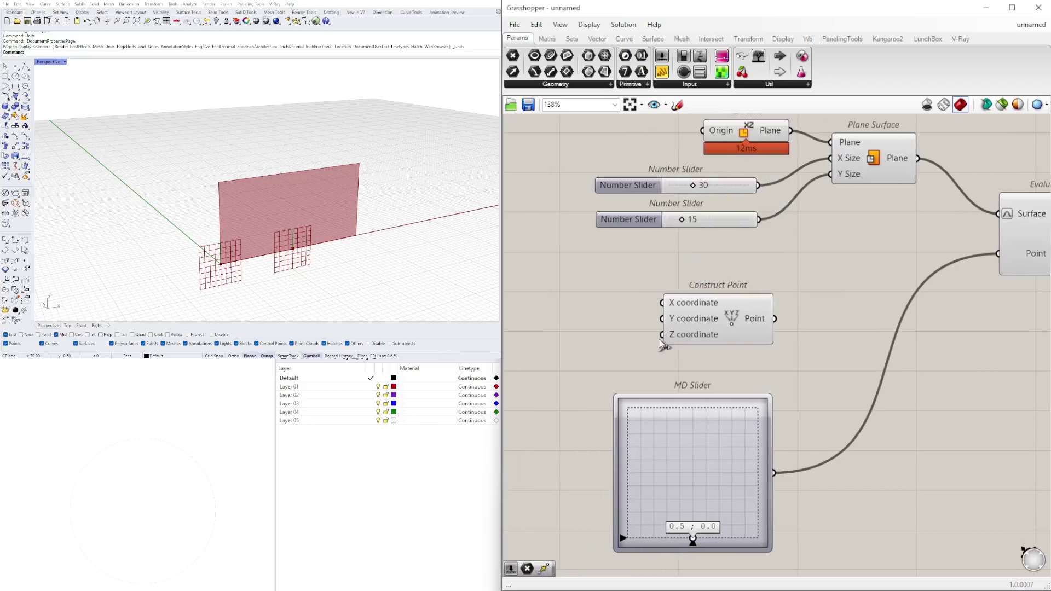
# Feed a new 0.5 number slider into Construct Point's X coordinate and connect the resulting point to Evaluate Surface's Point input.
pyautogui.doubleClick(548, 328)
pyautogui.write('0.5')
pyautogui.press('Return')
pyautogui.moveTo(555, 326); pyautogui.dragTo(586, 326, button='right')
pyautogui.moveTo(544, 330); pyautogui.dragTo(551, 308)
pyautogui.moveTo(668, 306); pyautogui.dragTo(693, 305)
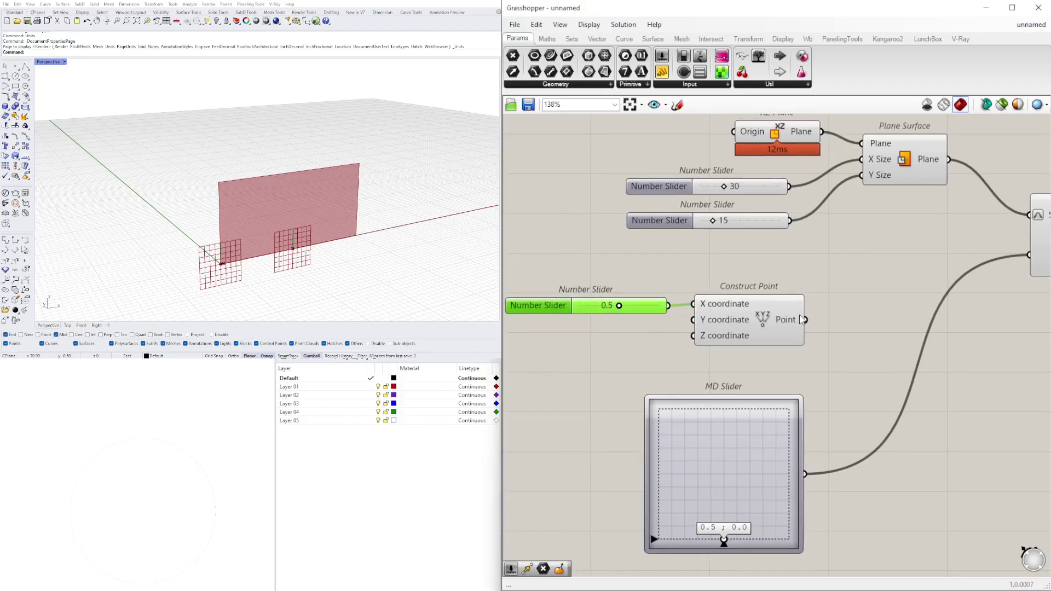
pyautogui.scroll(-2, 806, 320)
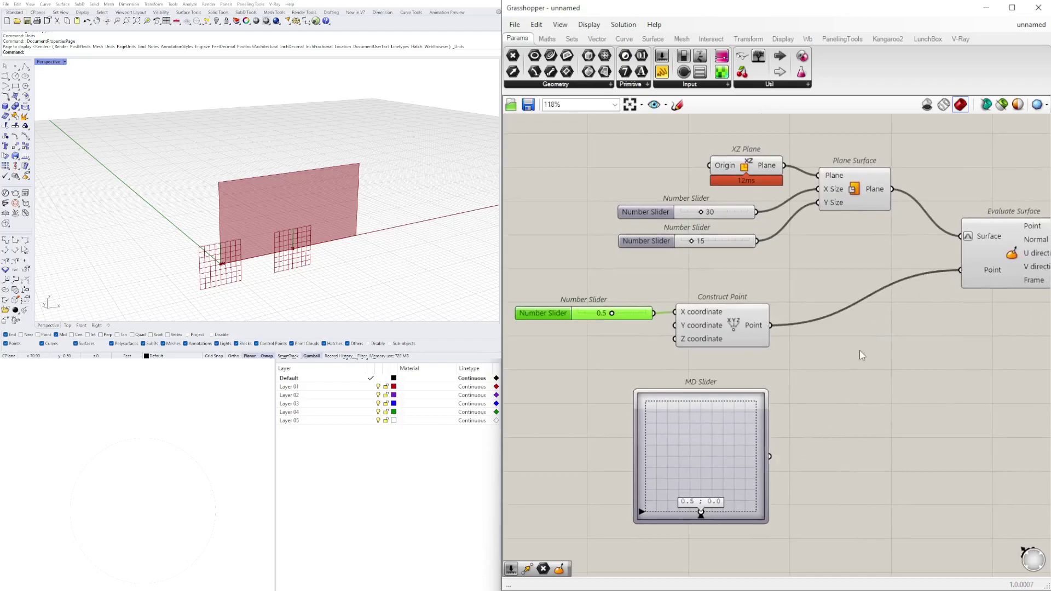
# Duplicate the 0.5 slider for Construct Point's Y coordinate and set the copy to 0.0.
pyautogui.scroll(5, 737, 324)
pyautogui.moveTo(744, 326)
pyautogui.mouseDown()
pyautogui.moveTo(715, 327)
pyautogui.moveTo(746, 326)
pyautogui.mouseUp()
pyautogui.moveTo(832, 384); pyautogui.dragTo(804, 357, button='right')
pyautogui.keyDown('alt'); pyautogui.moveTo(785, 304); pyautogui.dragTo(854, 328); pyautogui.keyUp('alt')
pyautogui.moveTo(715, 349); pyautogui.dragTo(639, 348)
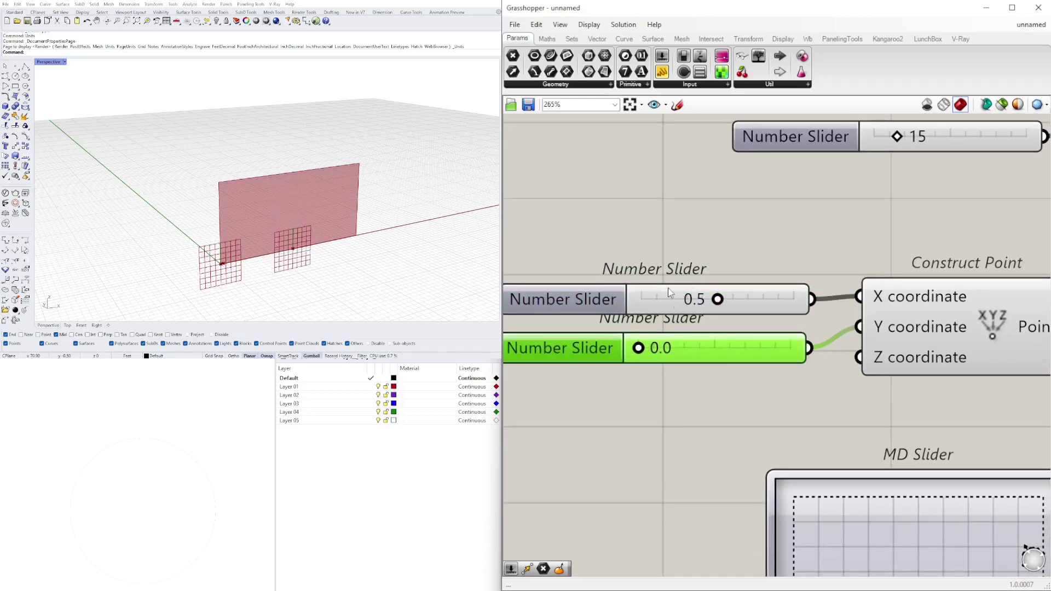
# Reconnect the MD Slider to Evaluate Surface's Point input in place of Construct Point and reposition the Evaluate Surface component.
pyautogui.click(602, 281)
pyautogui.scroll(-5, 774, 317)
pyautogui.click(753, 432)
pyautogui.click(729, 402)
pyautogui.moveTo(729, 404); pyautogui.dragTo(911, 278)
pyautogui.click(761, 419)
pyautogui.moveTo(944, 277); pyautogui.dragTo(761, 301, button='right')
pyautogui.moveTo(761, 303); pyautogui.dragTo(761, 300)
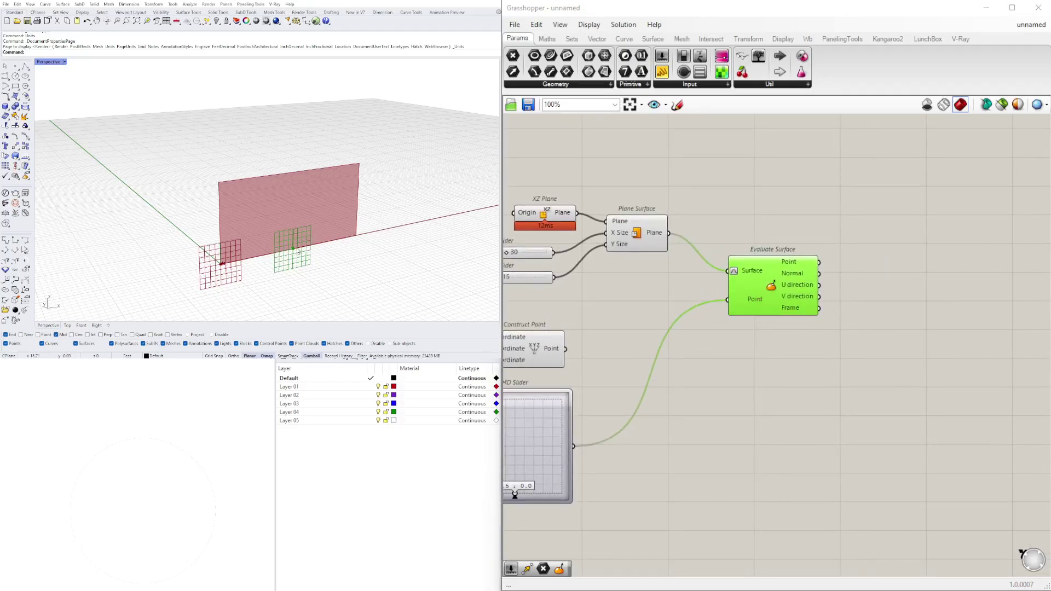
# Duplicate Plane Surface with its two size sliders below Evaluate Surface and feed the Frame output into the copy's Plane input.
pyautogui.moveTo(710, 347); pyautogui.dragTo(805, 352, button='right')
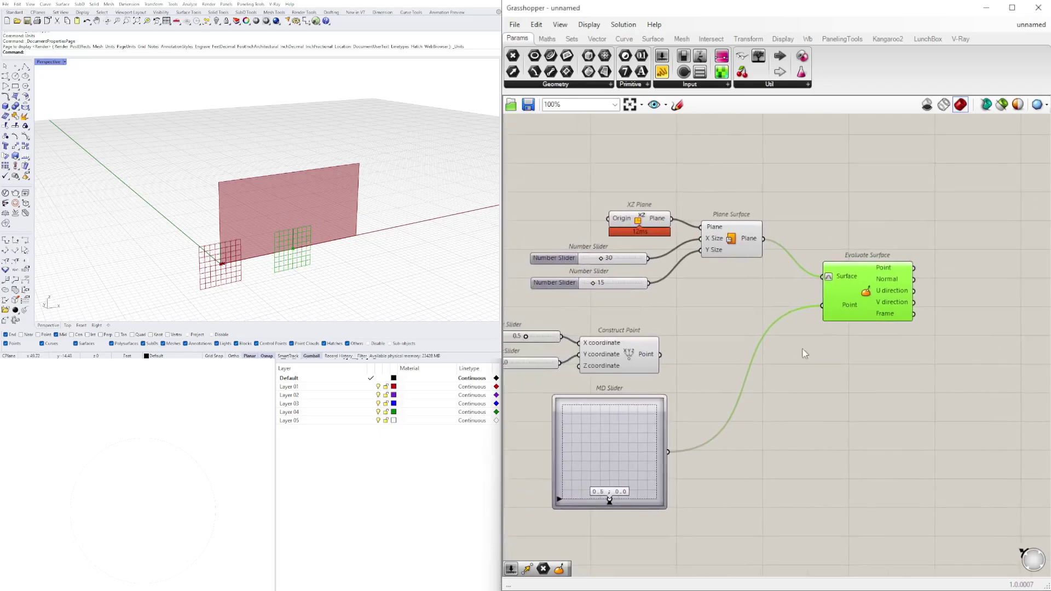
pyautogui.click(718, 239)
pyautogui.moveTo(876, 299); pyautogui.dragTo(822, 297, button='right')
pyautogui.click(822, 296)
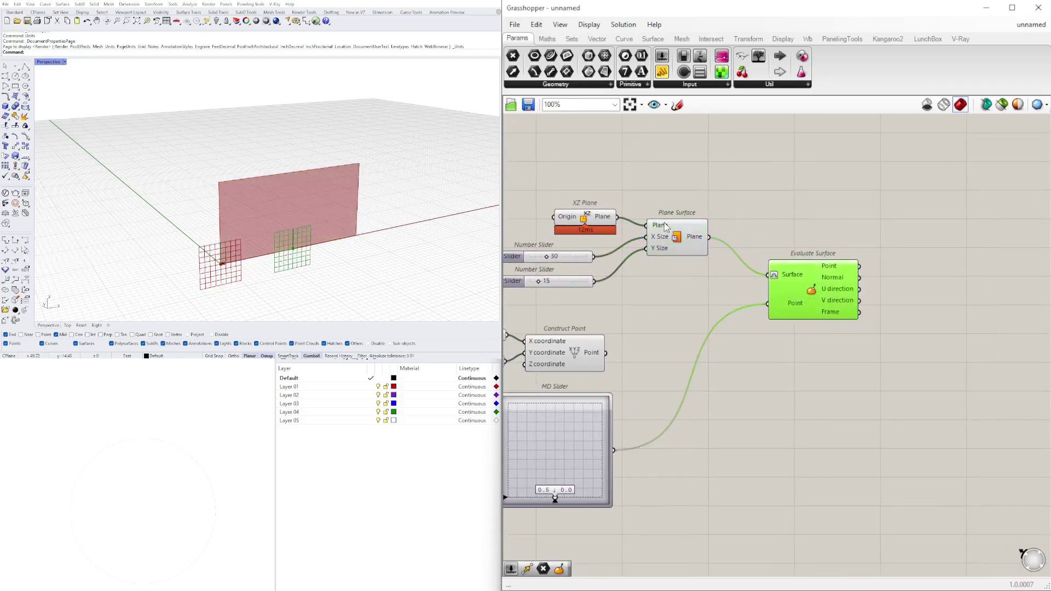
pyautogui.click(679, 235)
pyautogui.keyDown('shift'); pyautogui.moveTo(652, 318); pyautogui.dragTo(557, 252); pyautogui.keyUp('shift')
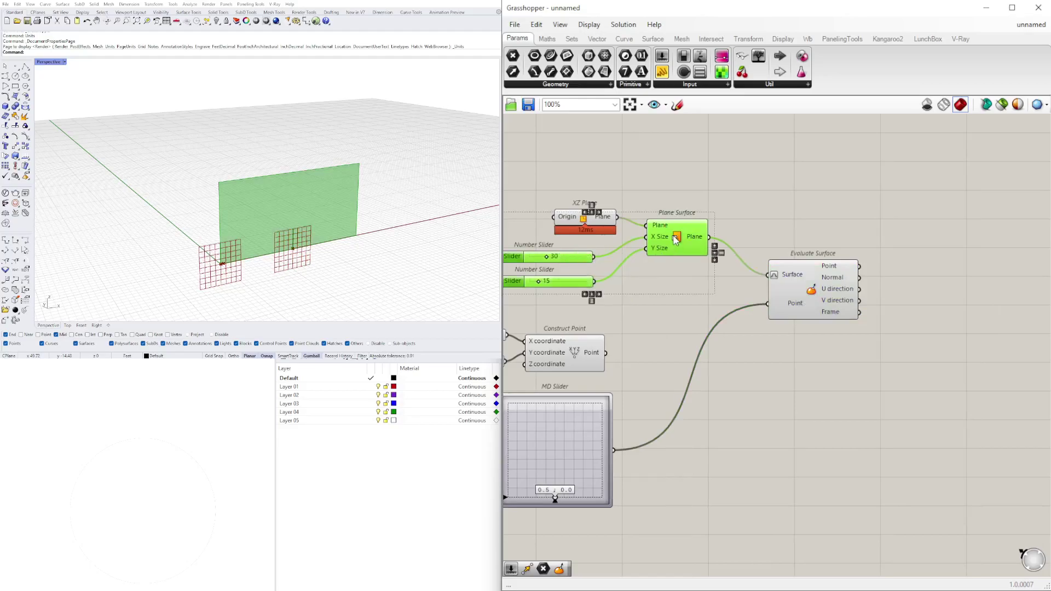
pyautogui.keyDown('alt'); pyautogui.moveTo(677, 237); pyautogui.dragTo(956, 362); pyautogui.keyUp('alt')
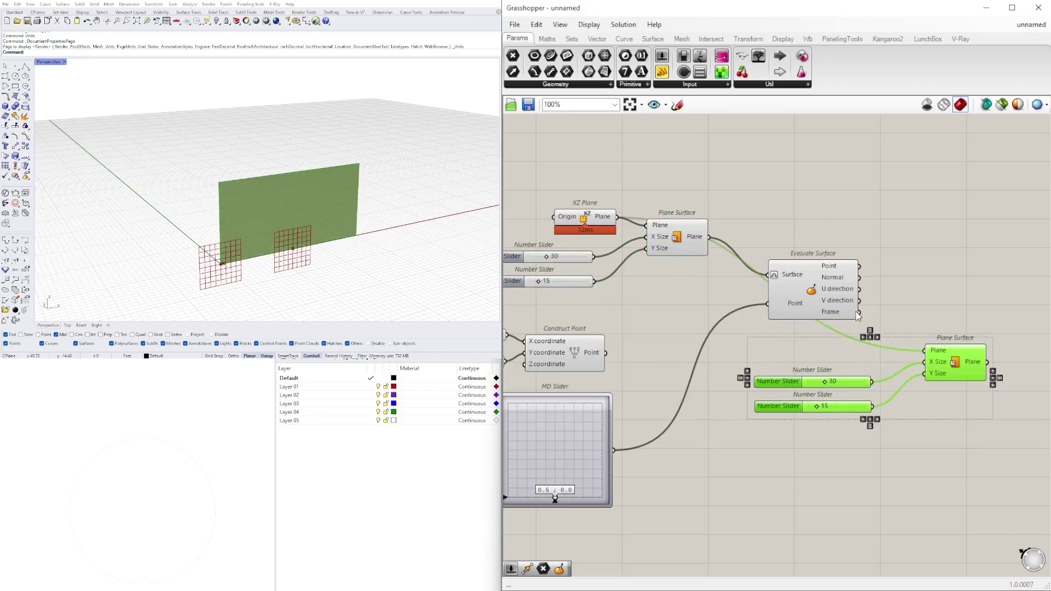
pyautogui.moveTo(861, 312); pyautogui.dragTo(926, 351)
pyautogui.click(958, 302)
pyautogui.click(955, 368)
# Set the copied Plane Surface's X Size slider to 4 and its Y Size slider to 5.
pyautogui.scroll(5, 805, 395)
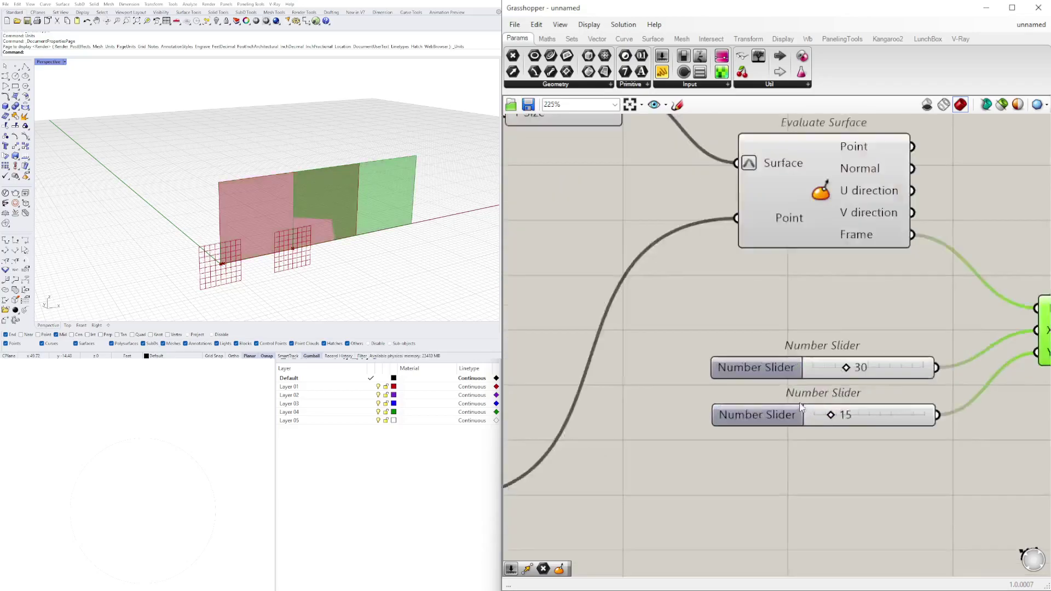
pyautogui.moveTo(809, 360)
pyautogui.mouseDown()
pyautogui.moveTo(883, 361)
pyautogui.moveTo(819, 362)
pyautogui.mouseUp()
pyautogui.moveTo(808, 370); pyautogui.dragTo(649, 360, button='right')
pyautogui.moveTo(684, 412)
pyautogui.mouseDown()
pyautogui.moveTo(693, 413)
pyautogui.moveTo(665, 417)
pyautogui.mouseUp()
pyautogui.moveTo(851, 345); pyautogui.dragTo(728, 356, button='right')
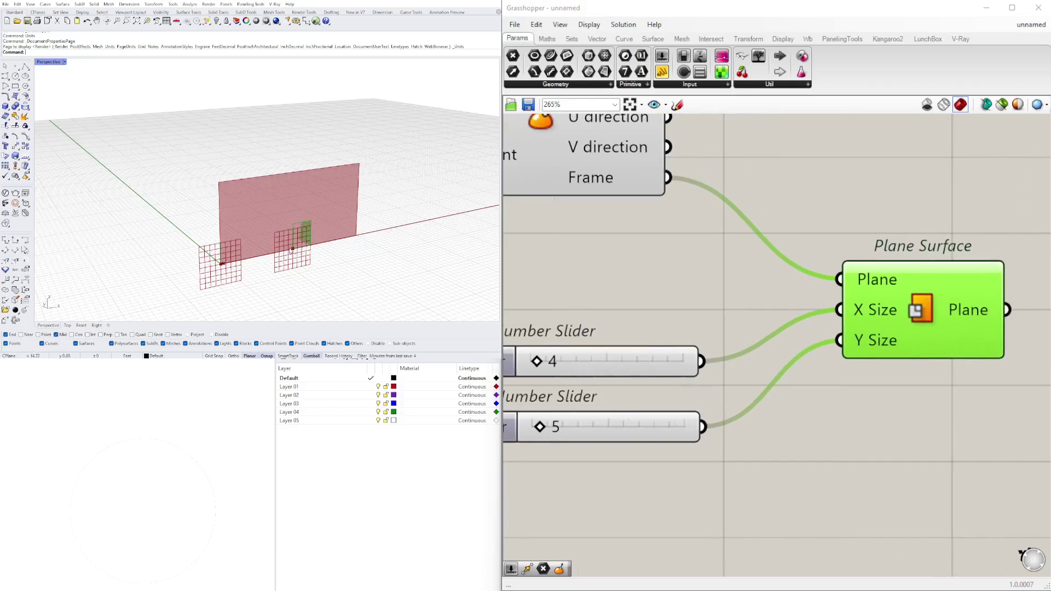
# Add a Move component beside the copied Plane Surface and connect the surface to its Geometry input.
pyautogui.scroll(-2, 679, 372)
pyautogui.click(715, 389)
pyautogui.doubleClick(733, 463)
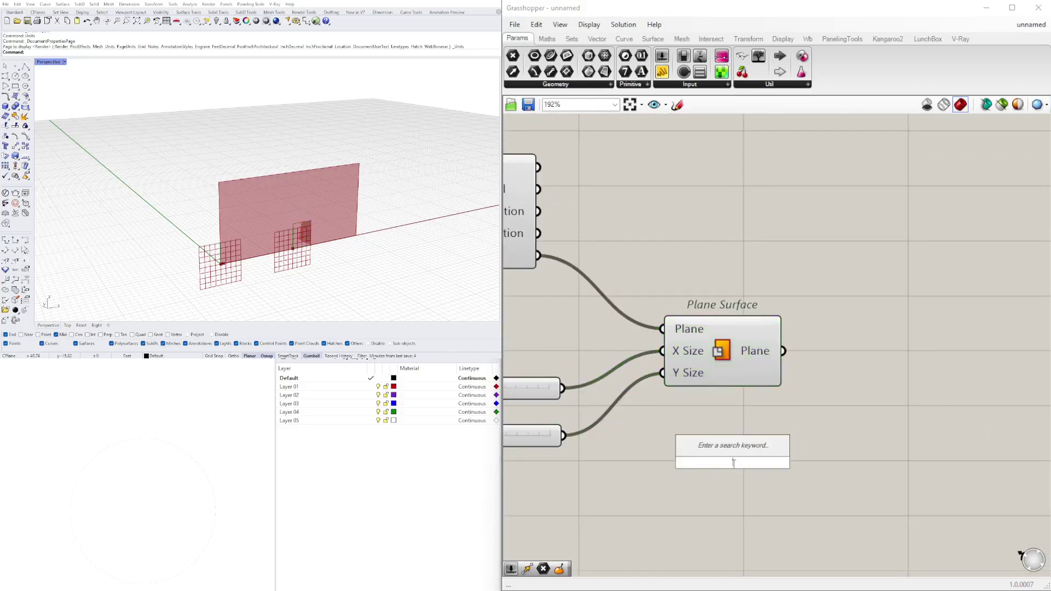
pyautogui.write('move')
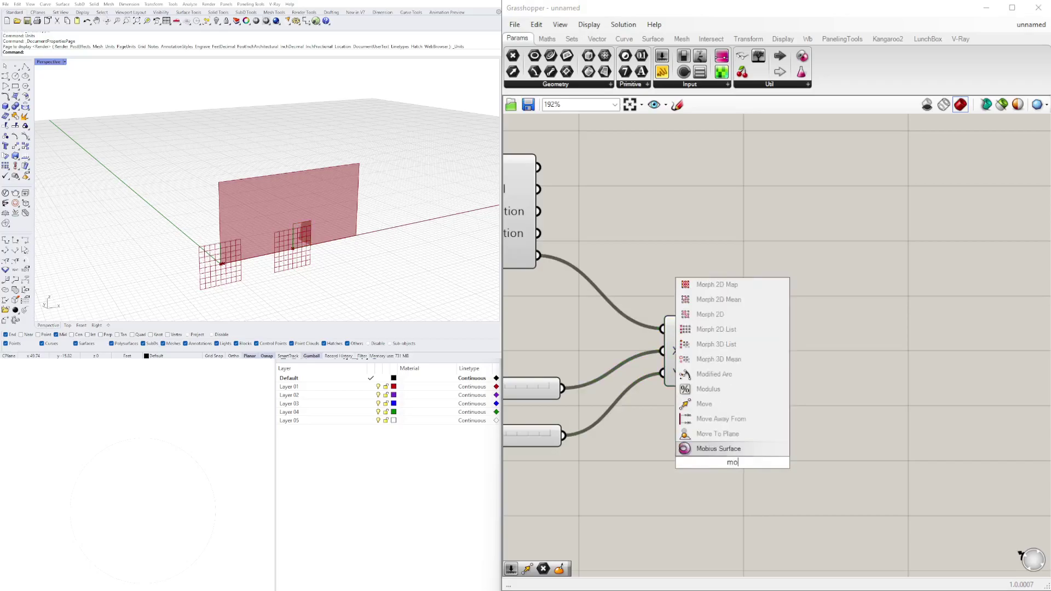
pyautogui.scroll(-2, 721, 449)
pyautogui.moveTo(722, 450); pyautogui.dragTo(892, 427)
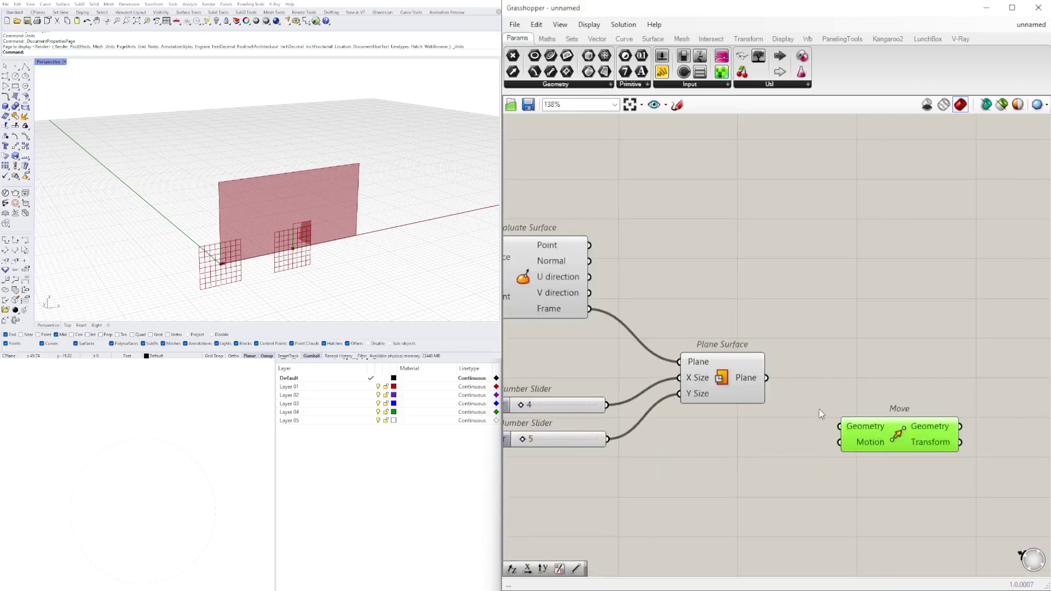
pyautogui.click(752, 378)
pyautogui.moveTo(772, 376); pyautogui.dragTo(917, 395)
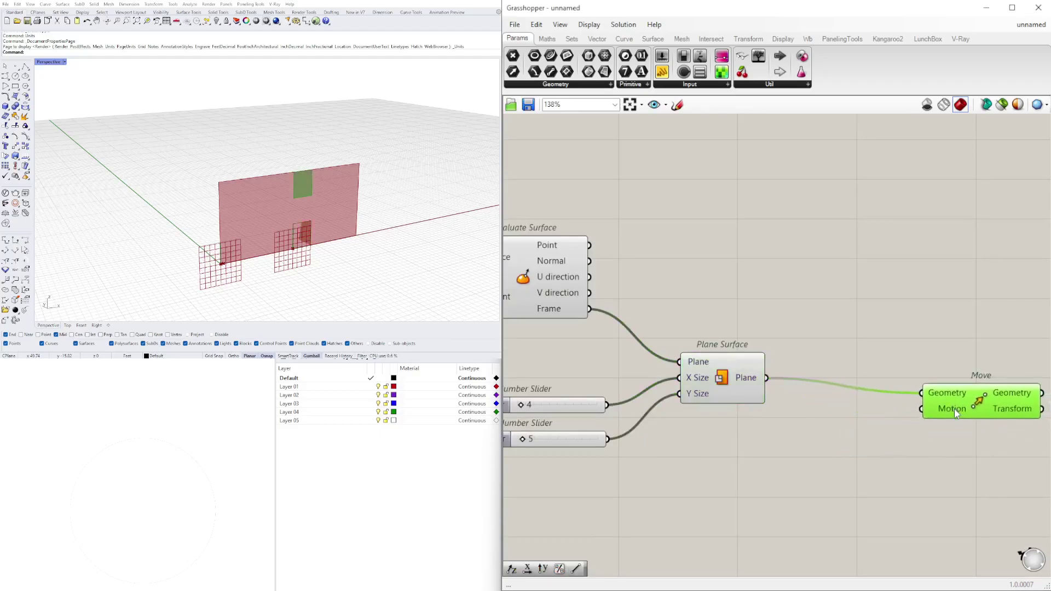
# Add a Deconstruct Plane component above the copied Plane Surface and connect Evaluate Surface's Frame output to it.
pyautogui.moveTo(687, 421); pyautogui.dragTo(726, 399, button='right')
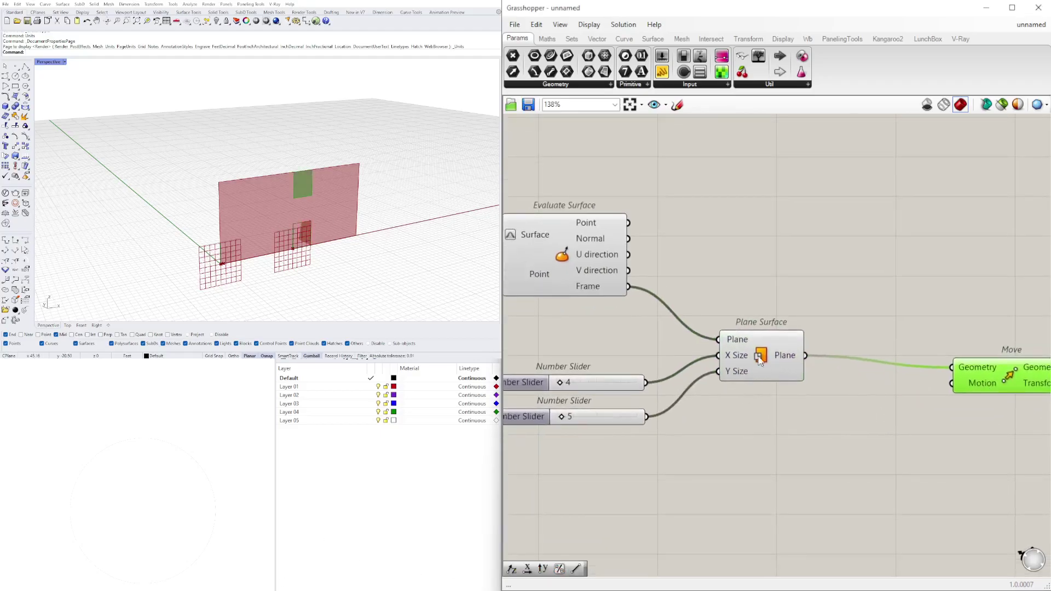
pyautogui.click(593, 286)
pyautogui.doubleClick(766, 287)
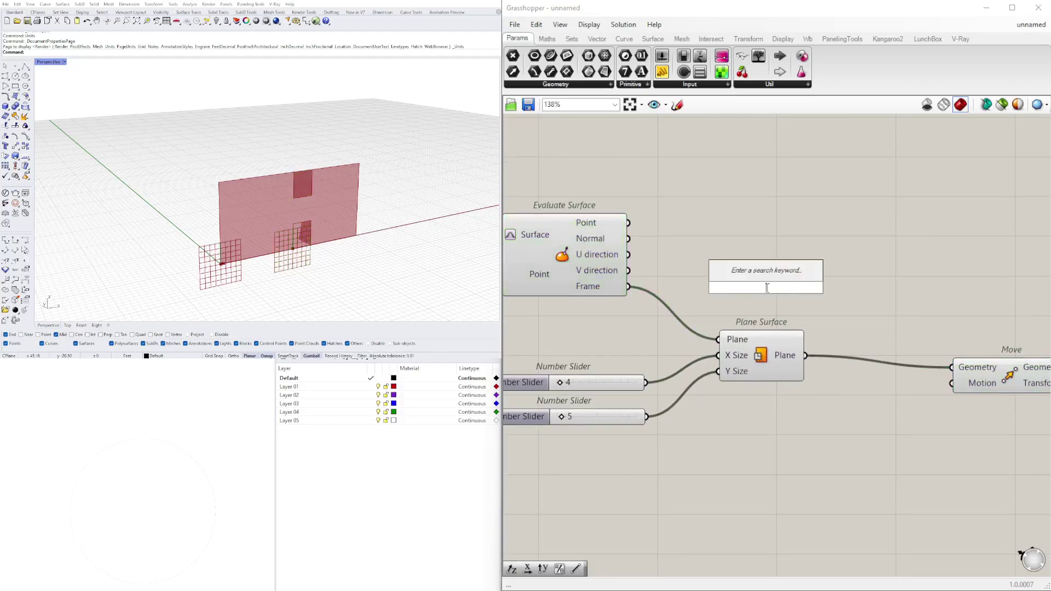
pyautogui.write('dec')
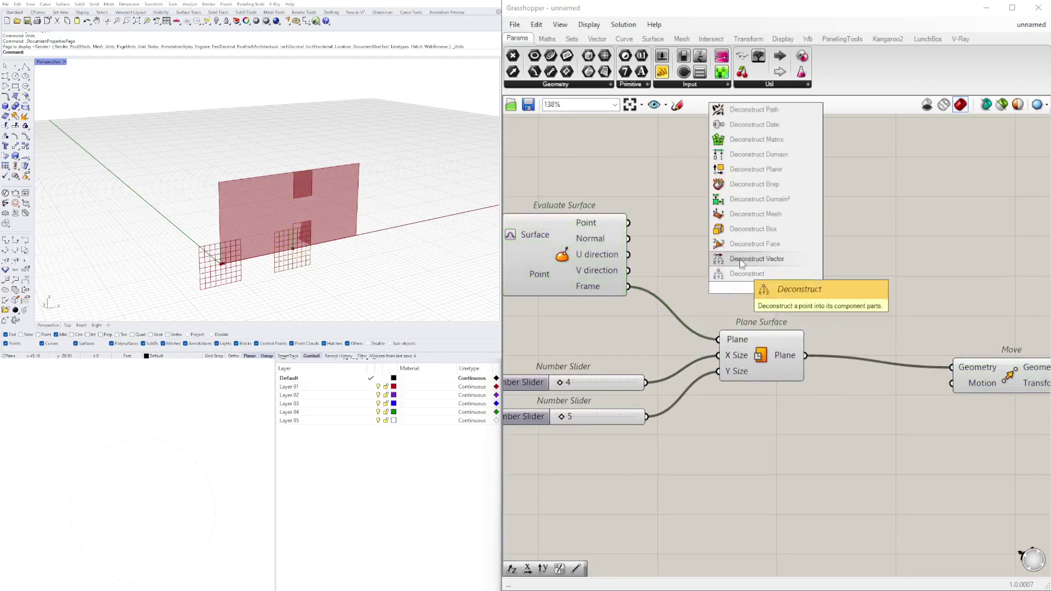
pyautogui.click(764, 169)
pyautogui.click(765, 258)
pyautogui.moveTo(765, 258); pyautogui.dragTo(757, 255)
pyautogui.moveTo(629, 287); pyautogui.dragTo(718, 264)
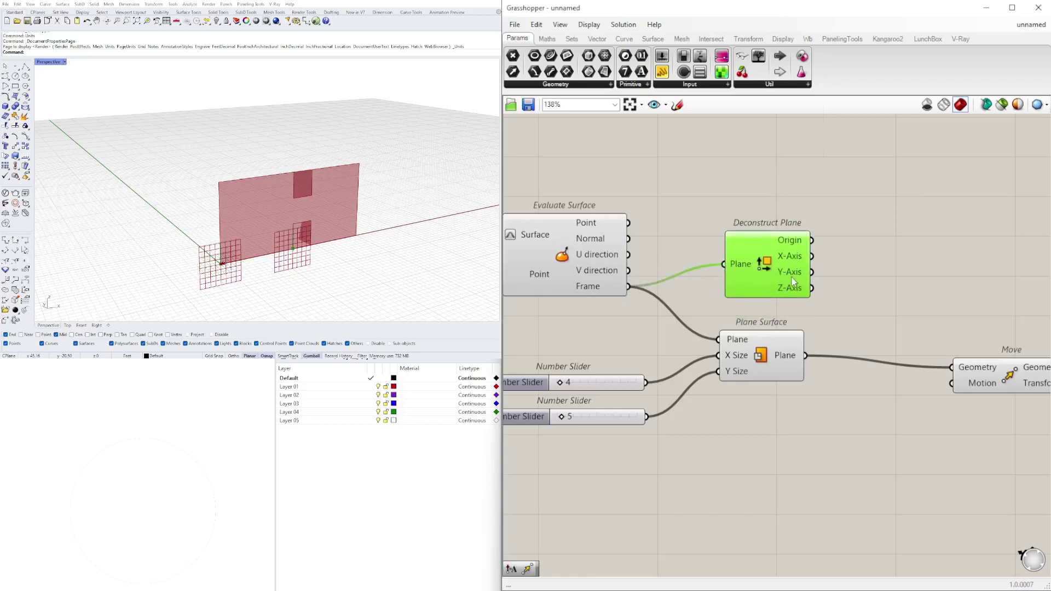
# Move the copied Plane Surface lower and shift Deconstruct Plane slightly to make room between them.
pyautogui.scroll(-2, 774, 296)
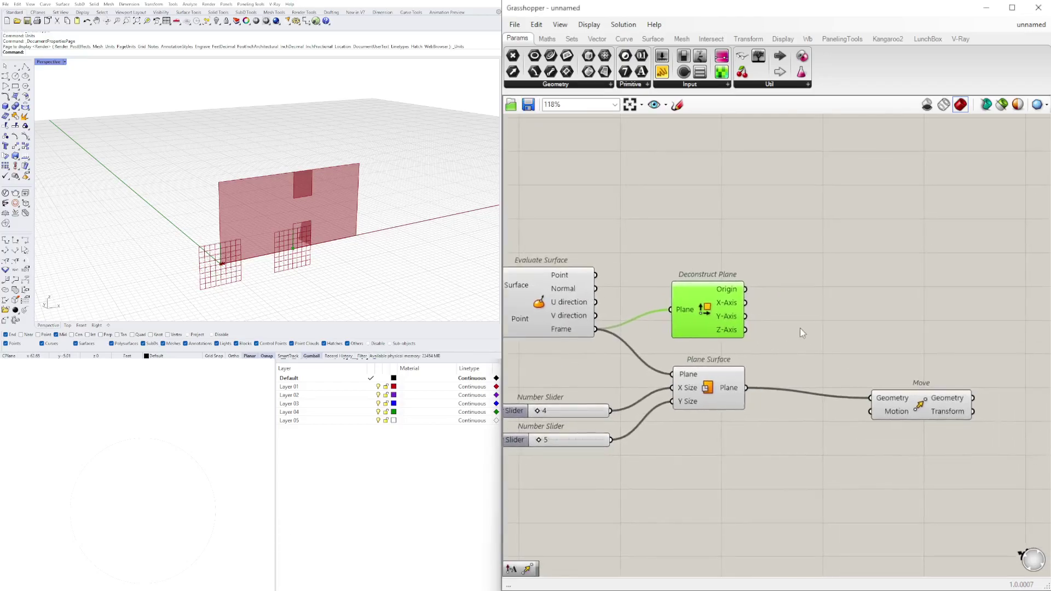
pyautogui.moveTo(651, 419); pyautogui.dragTo(711, 409, button='right')
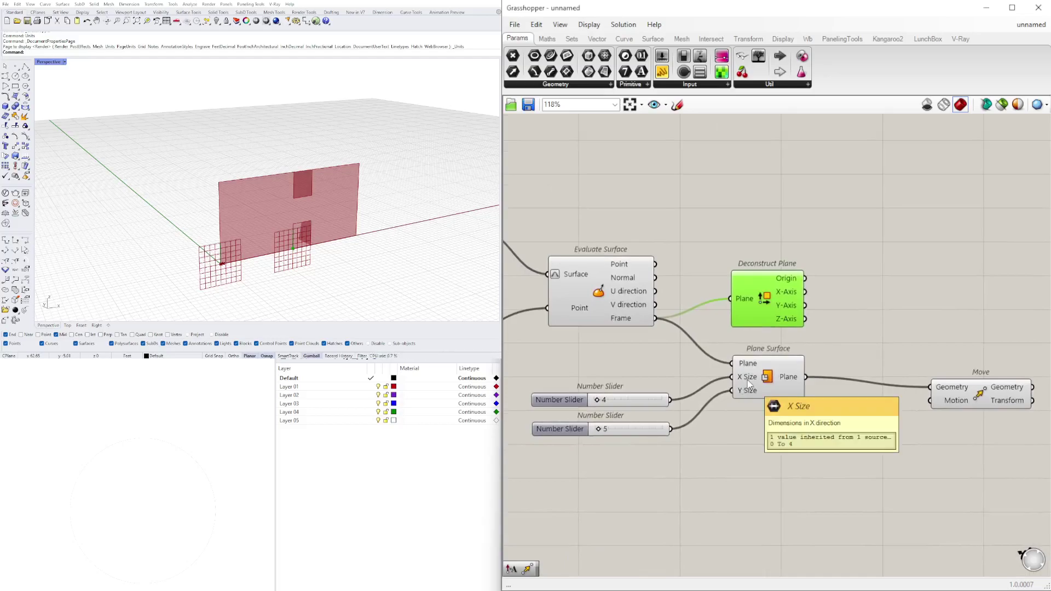
pyautogui.click(322, 260)
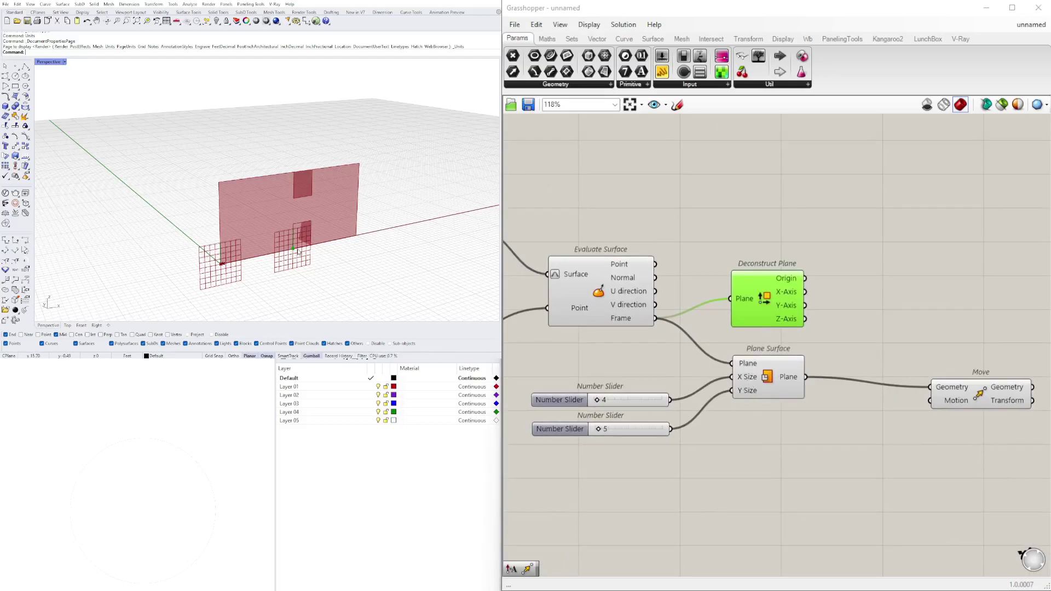
pyautogui.moveTo(777, 385); pyautogui.dragTo(790, 424)
pyautogui.moveTo(774, 297); pyautogui.dragTo(781, 293)
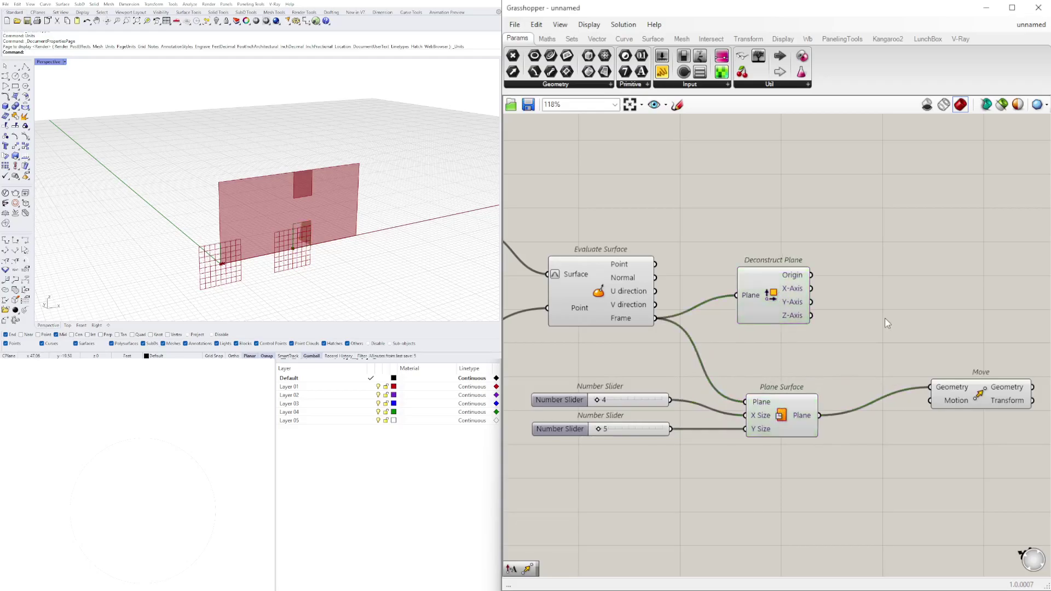
# Add an Amplitude component and connect Deconstruct Plane's X-Axis output to its Vector input.
pyautogui.doubleClick(885, 318)
pyautogui.write('am')
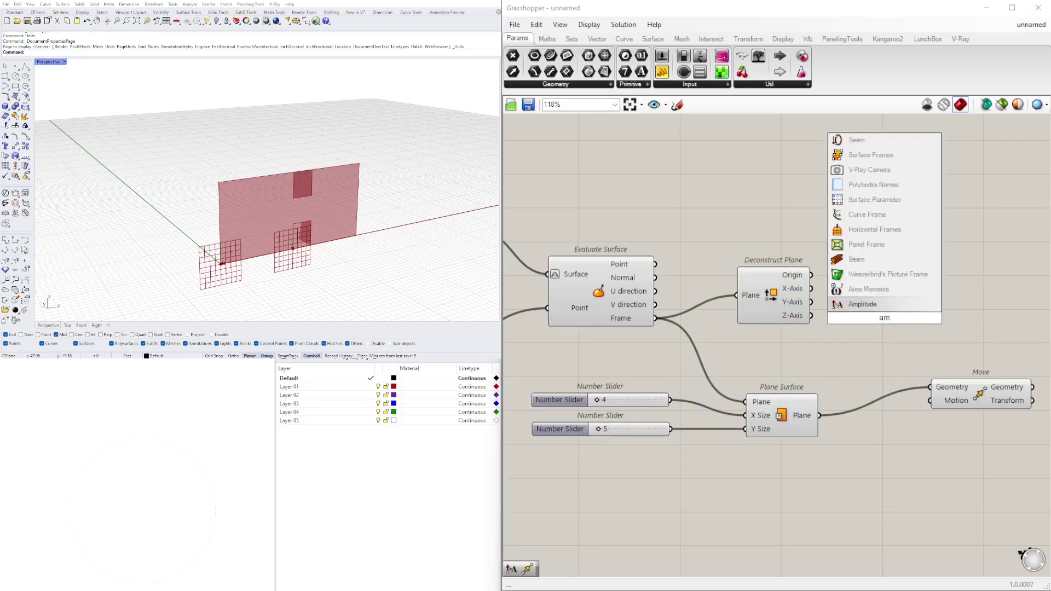
pyautogui.write('p')
pyautogui.click(875, 307)
pyautogui.moveTo(787, 291); pyautogui.dragTo(846, 321)
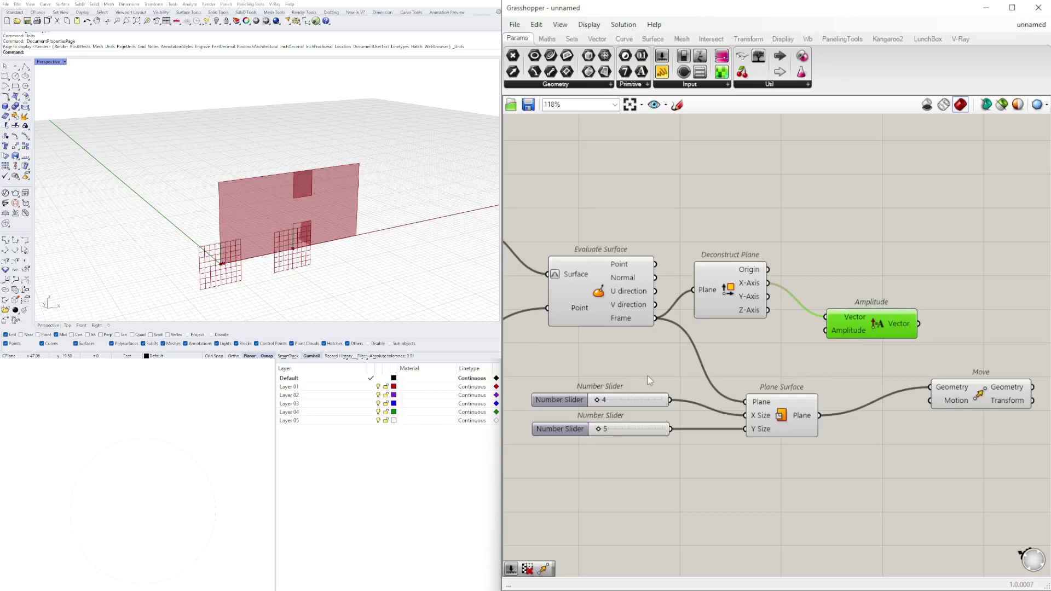
# Add a Division component with a divisor of 2 and feed the opening's X Size slider into its A input.
pyautogui.click(657, 405)
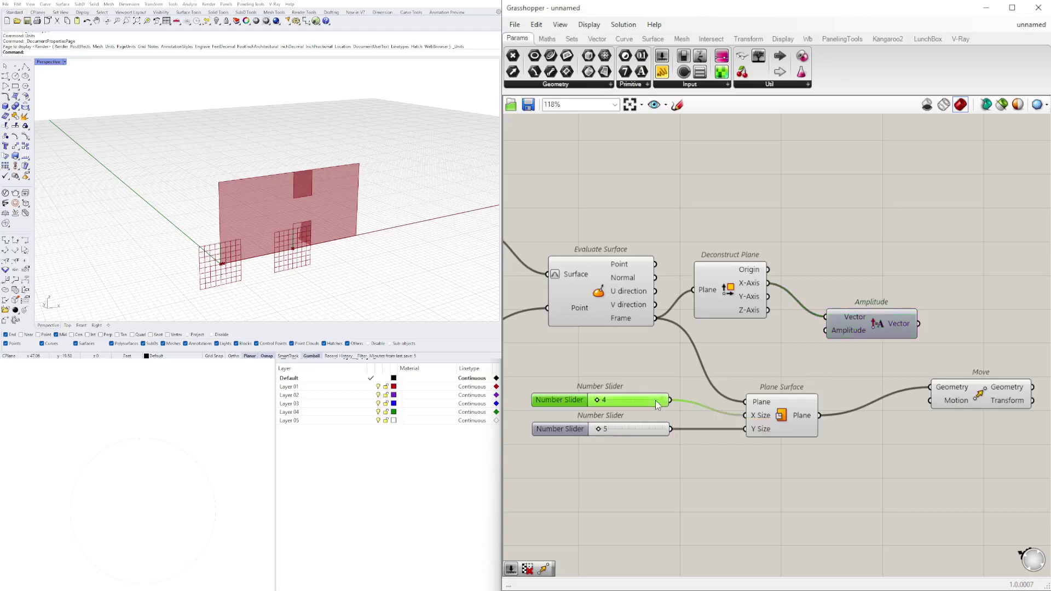
pyautogui.doubleClick(737, 341)
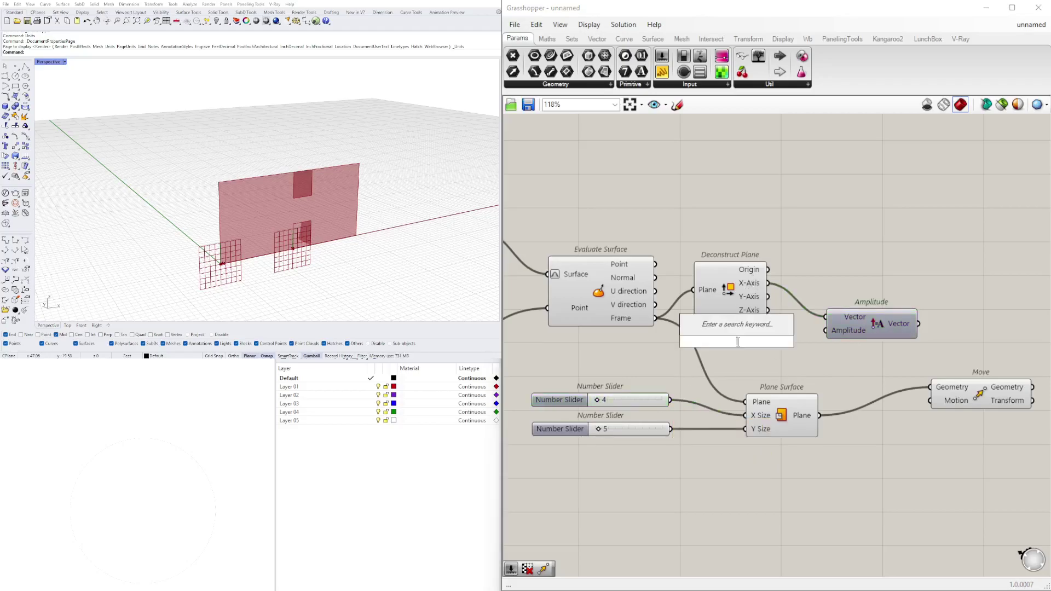
pyautogui.write('/2')
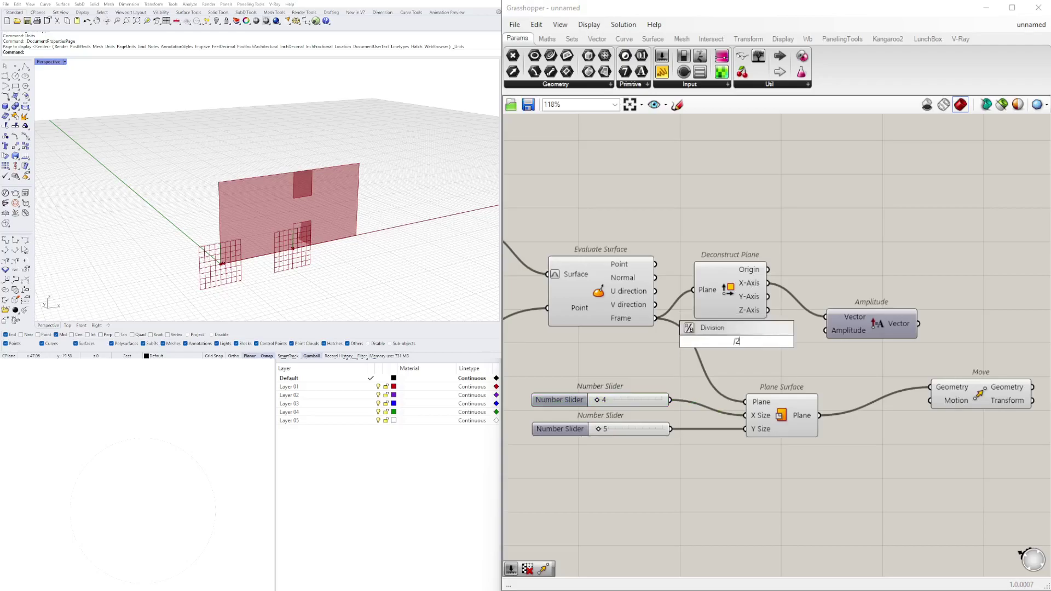
pyautogui.press('Return')
pyautogui.moveTo(671, 400); pyautogui.dragTo(768, 356)
# Shift Amplitude aside and add a Negative component linking Division's Result to the Amplitude input.
pyautogui.moveTo(867, 342); pyautogui.dragTo(964, 328)
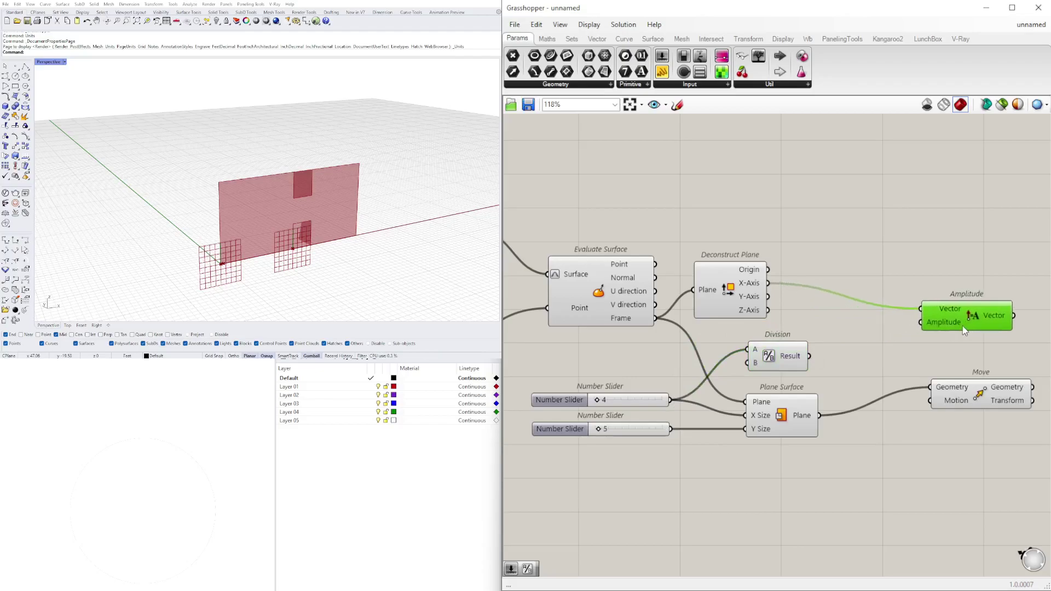
pyautogui.doubleClick(850, 365)
pyautogui.write('neg')
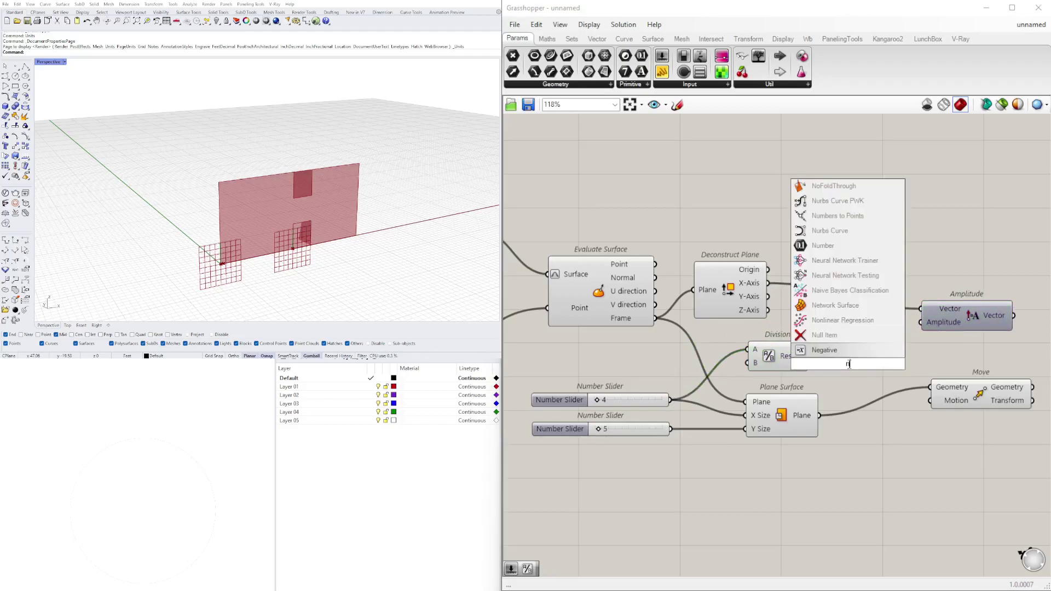
pyautogui.click(836, 352)
pyautogui.moveTo(808, 358); pyautogui.dragTo(927, 325)
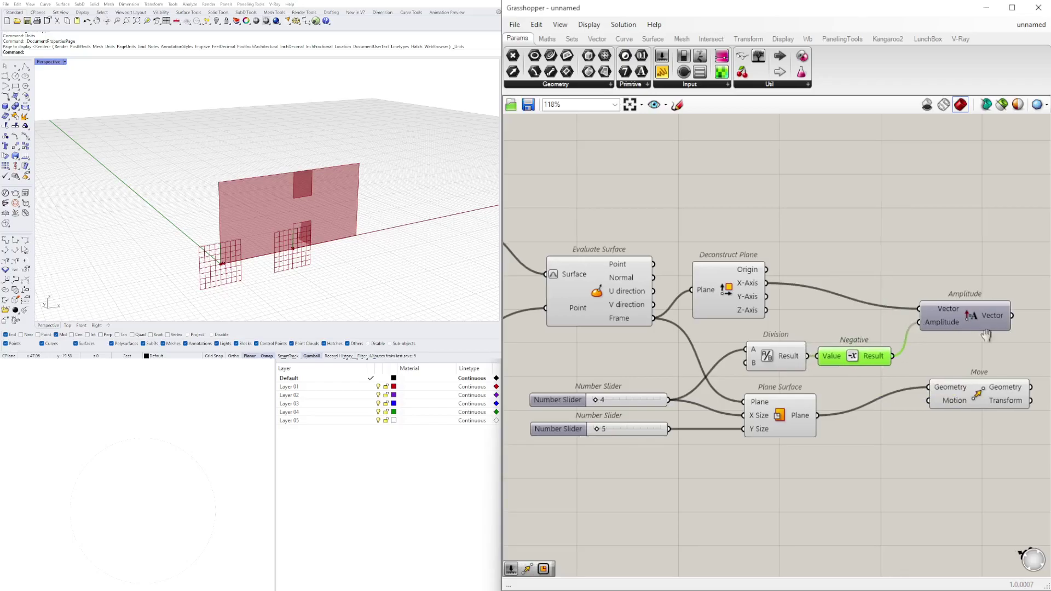
# Connect Amplitude's Vector output to Move's Motion input to centre the opening surface, and reposition the Move component.
pyautogui.moveTo(1002, 335); pyautogui.dragTo(811, 345, button='right')
pyautogui.moveTo(791, 404); pyautogui.dragTo(942, 396)
pyautogui.moveTo(823, 326); pyautogui.dragTo(944, 409)
pyautogui.scroll(5, 300, 270)
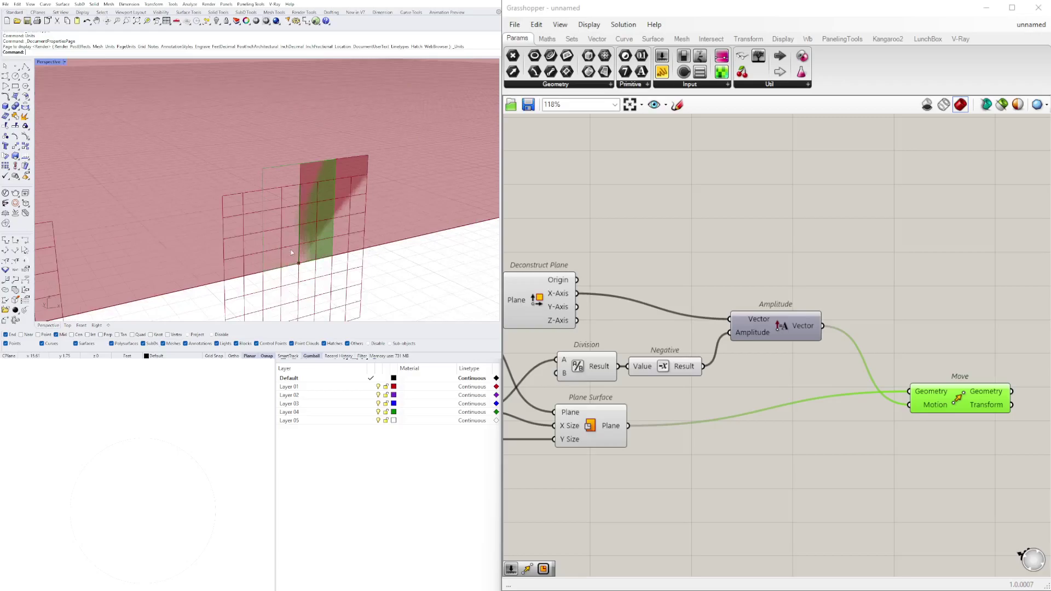
pyautogui.scroll(-5, 292, 259)
pyautogui.scroll(-3, 838, 336)
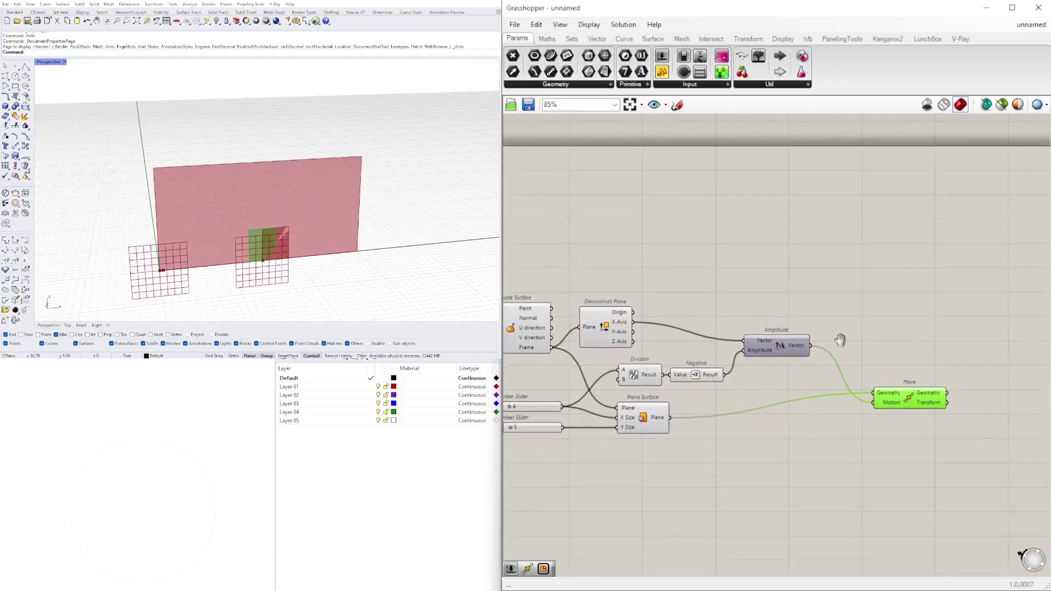
pyautogui.moveTo(954, 401); pyautogui.dragTo(946, 373)
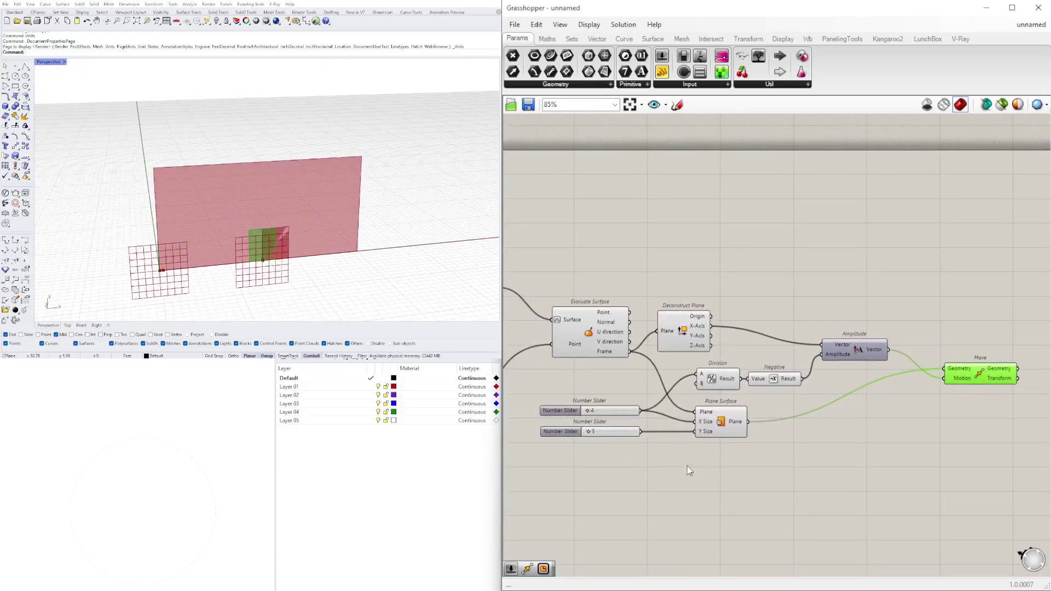
# Turn off the preview of the components from Evaluate Surface through Amplitude, leaving Move's preview on.
pyautogui.moveTo(242, 250); pyautogui.dragTo(249, 244, button='right')
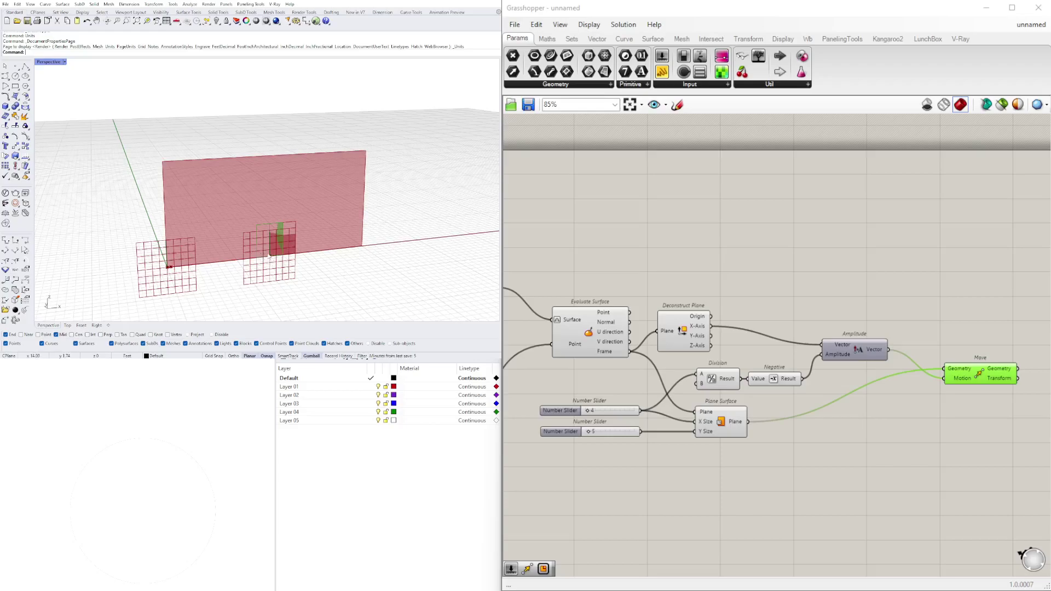
pyautogui.moveTo(968, 373); pyautogui.dragTo(955, 372)
pyautogui.moveTo(935, 474)
pyautogui.mouseDown()
pyautogui.moveTo(732, 405)
pyautogui.moveTo(763, 453)
pyautogui.mouseUp()
pyautogui.moveTo(857, 466)
pyautogui.mouseDown()
pyautogui.moveTo(601, 364)
pyautogui.moveTo(611, 327)
pyautogui.mouseUp()
pyautogui.middleClick(611, 327)
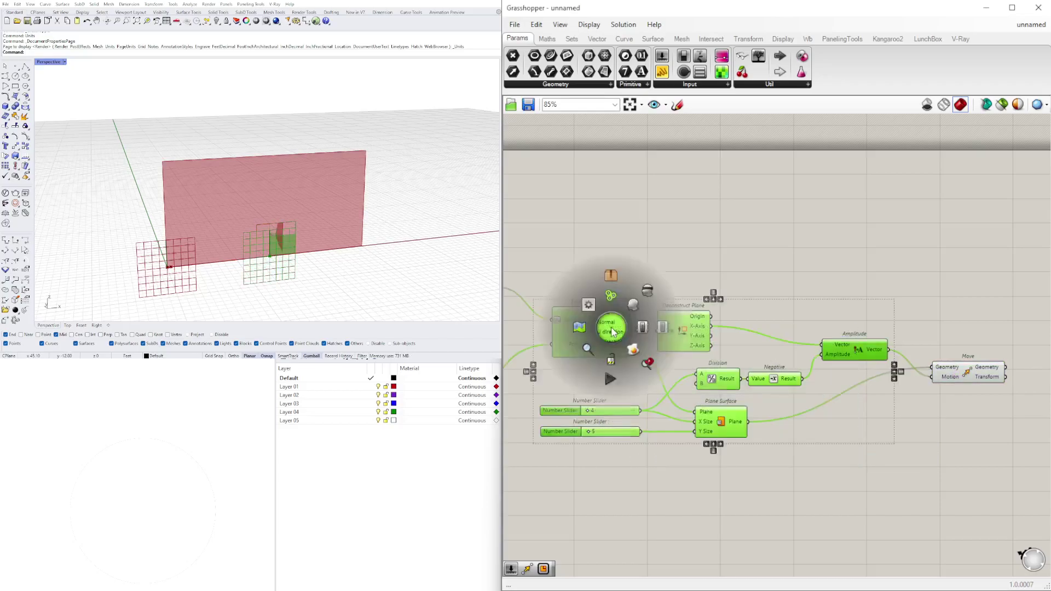
pyautogui.click(652, 288)
pyautogui.click(747, 257)
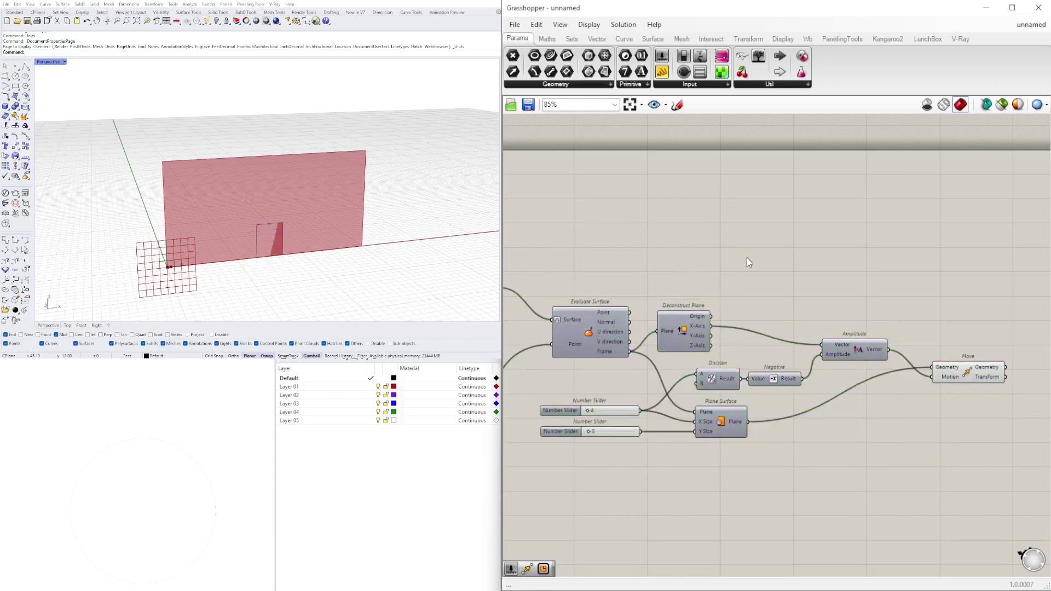
# Set the opening's X Size slider to 10.
pyautogui.moveTo(860, 326); pyautogui.dragTo(737, 323, button='right')
pyautogui.moveTo(819, 364); pyautogui.dragTo(807, 362)
pyautogui.scroll(-2, 712, 369)
pyautogui.moveTo(542, 360); pyautogui.dragTo(741, 358, button='right')
pyautogui.scroll(4, 780, 419)
pyautogui.scroll(5, 711, 377)
pyautogui.moveTo(682, 405); pyautogui.dragTo(647, 427, button='right')
pyautogui.scroll(-2, 645, 425)
pyautogui.scroll(2, 626, 400)
pyautogui.moveTo(608, 390); pyautogui.dragTo(619, 390)
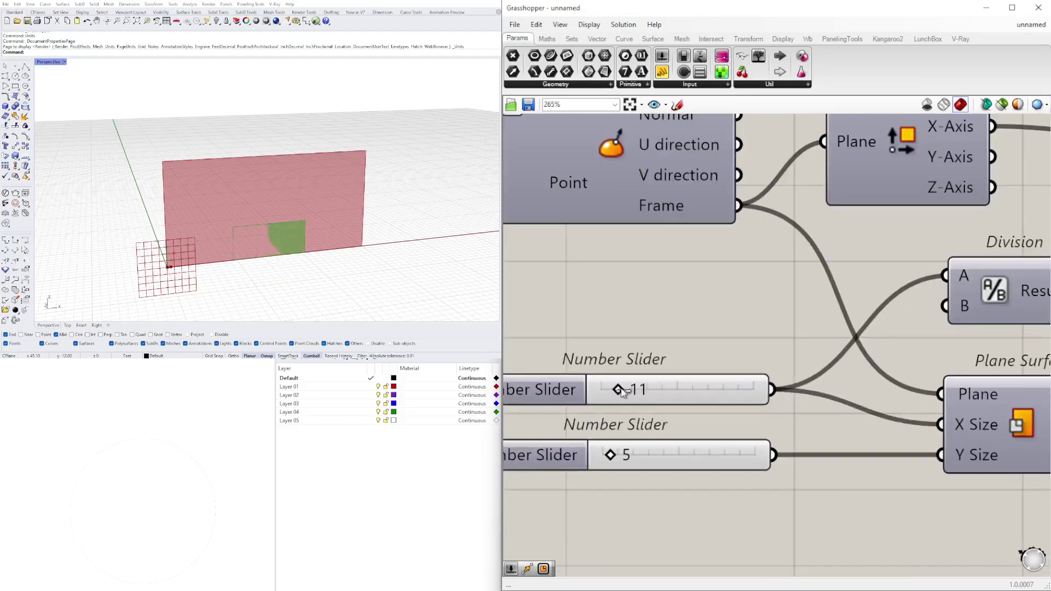
pyautogui.doubleClick(628, 386)
pyautogui.write('10')
pyautogui.press('Return')
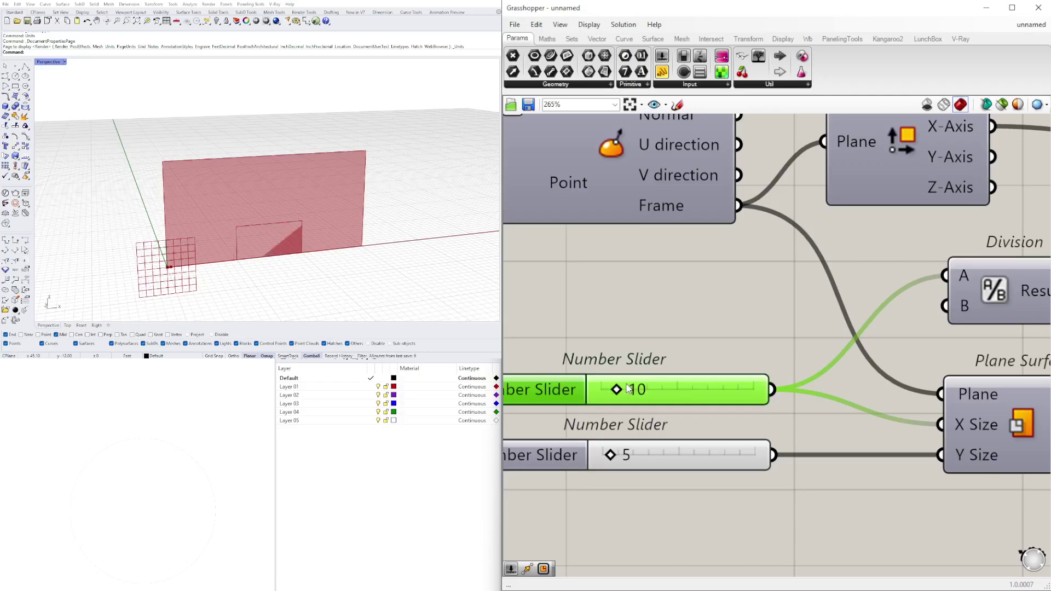
# Set the opening's Y Size slider to 10.
pyautogui.doubleClick(620, 455)
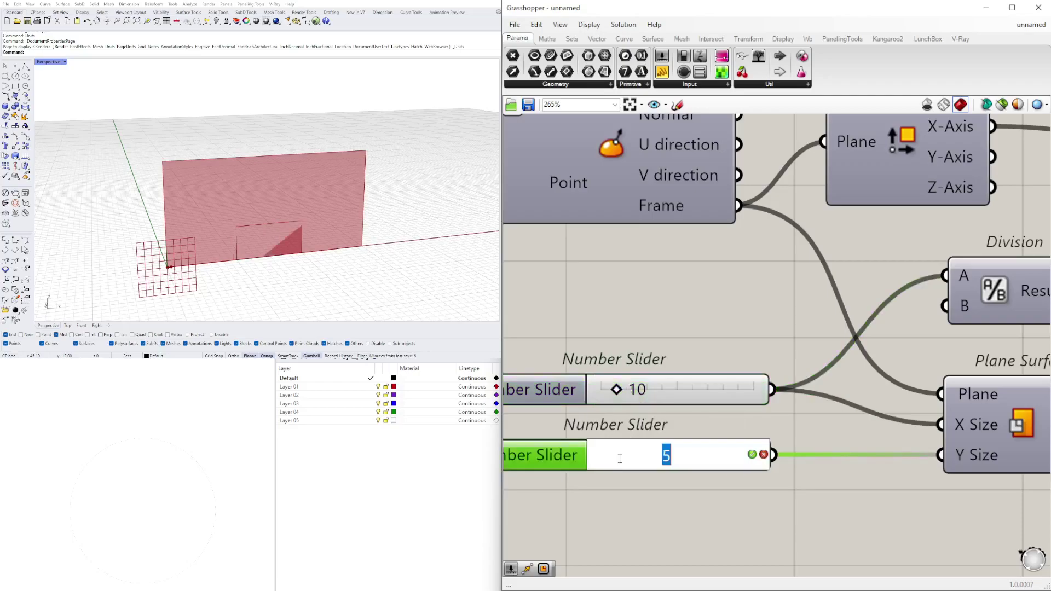
pyautogui.write('10')
pyautogui.press('Return')
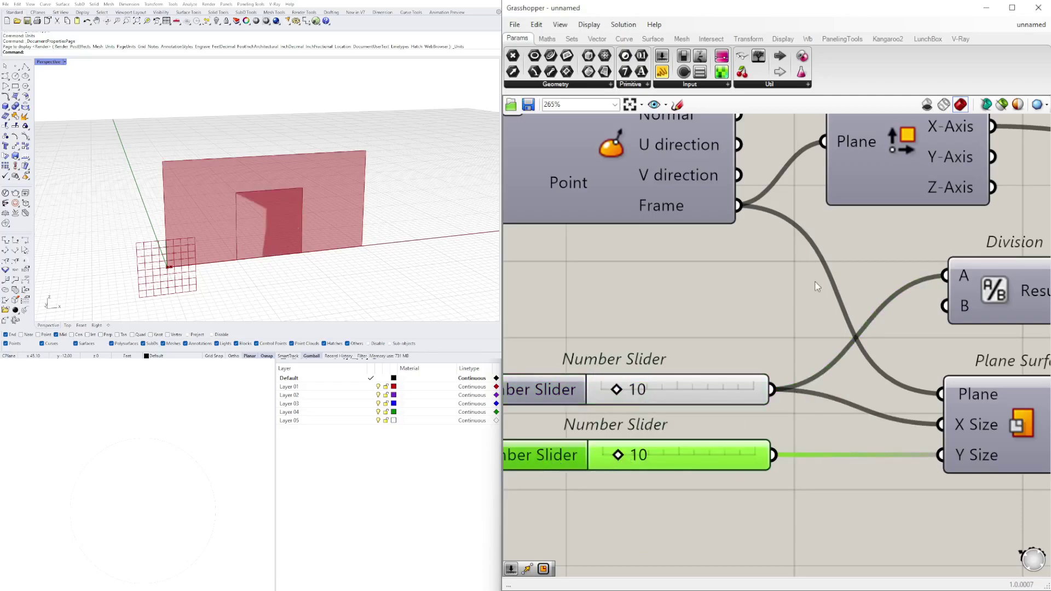
# Add a Region Difference component above Move for subtracting the opening from the wall.
pyautogui.scroll(-5, 817, 287)
pyautogui.click(899, 391)
pyautogui.click(910, 373)
pyautogui.moveTo(627, 311); pyautogui.dragTo(716, 319, button='right')
pyautogui.click(632, 340)
pyautogui.moveTo(631, 340); pyautogui.dragTo(541, 337, button='right')
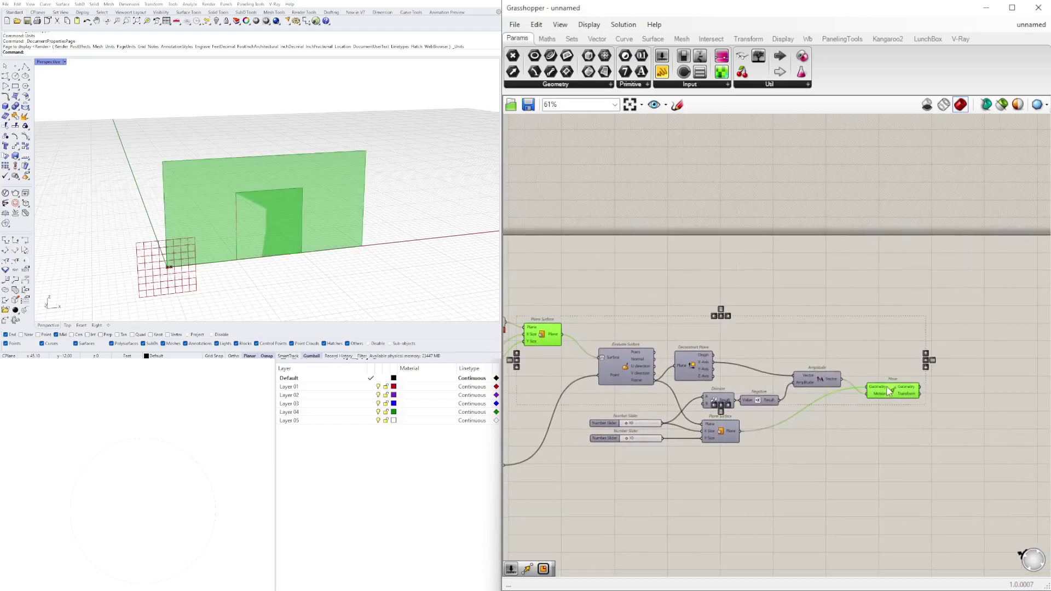
pyautogui.click(890, 319)
pyautogui.doubleClick(889, 319)
pyautogui.write('re')
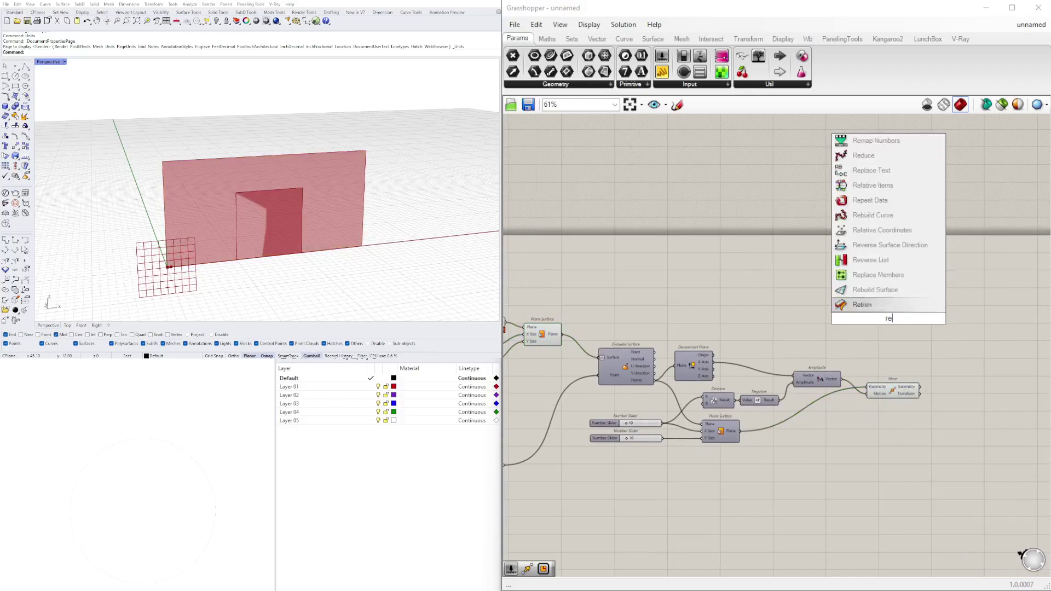
pyautogui.write('g')
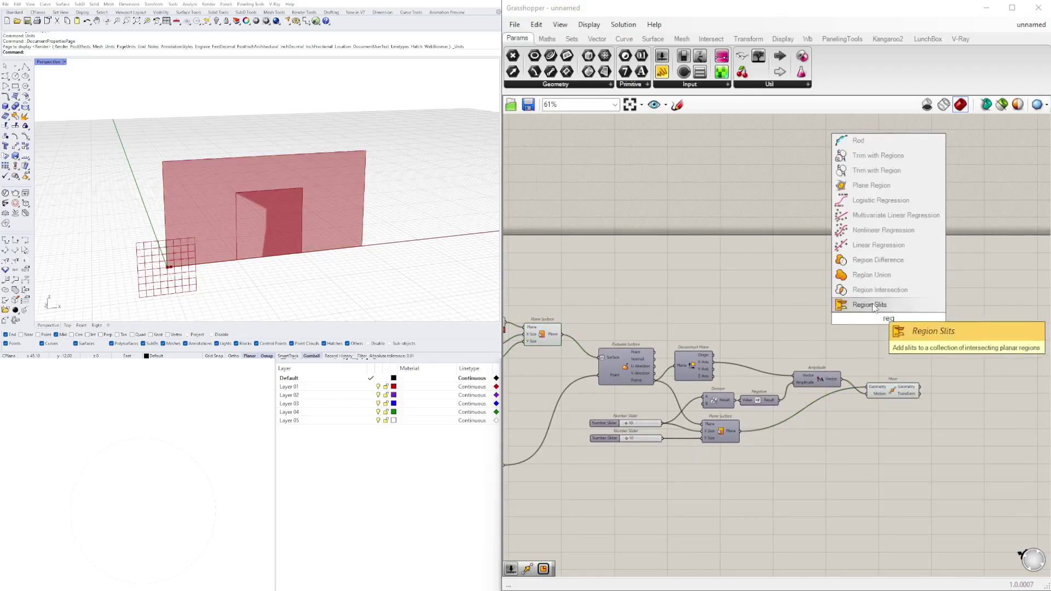
pyautogui.click(900, 260)
# Connect the wall's Plane Surface to Region Difference's Curves A input and Move's Geometry output to Curves B.
pyautogui.moveTo(624, 324); pyautogui.dragTo(683, 318, button='right')
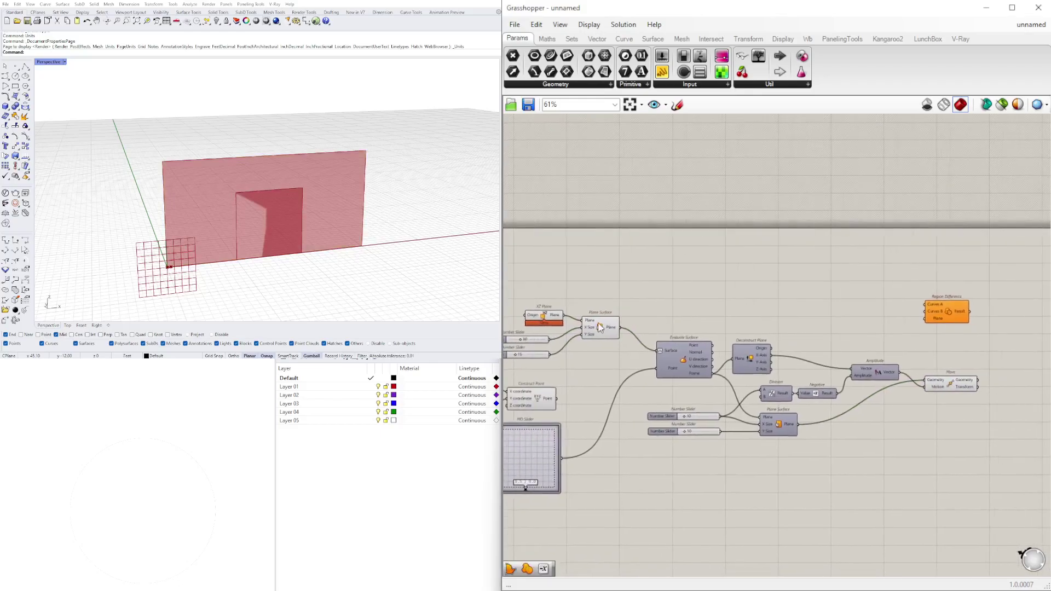
pyautogui.click(606, 325)
pyautogui.moveTo(621, 327); pyautogui.dragTo(1004, 341)
pyautogui.scroll(2, 1003, 341)
pyautogui.moveTo(890, 378); pyautogui.dragTo(932, 331)
pyautogui.scroll(-4, 956, 331)
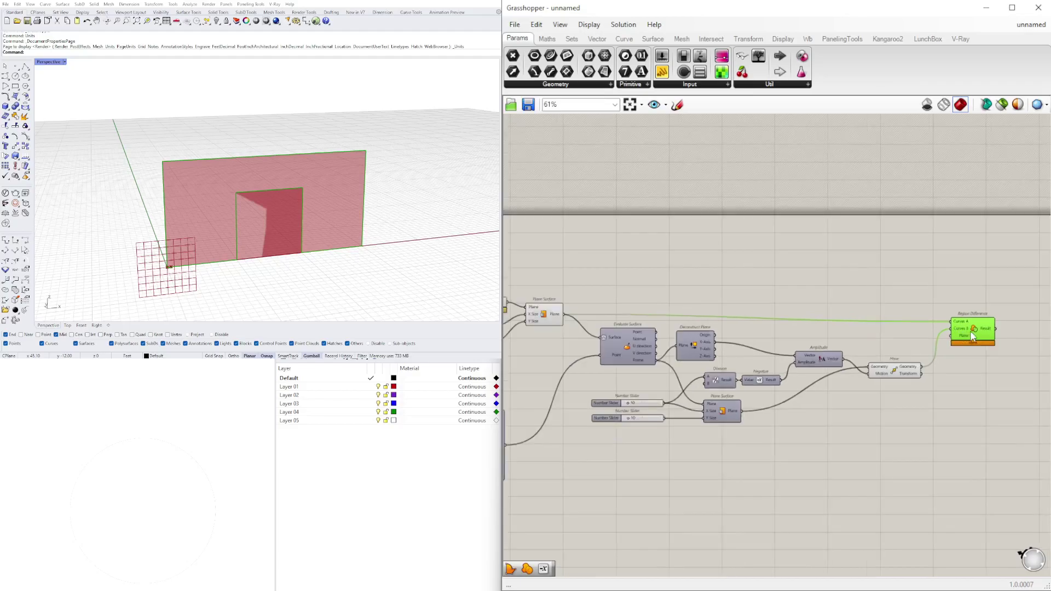
# Add a Boundary Surfaces component and connect Region Difference's Result to its Edges input.
pyautogui.scroll(6, 978, 370)
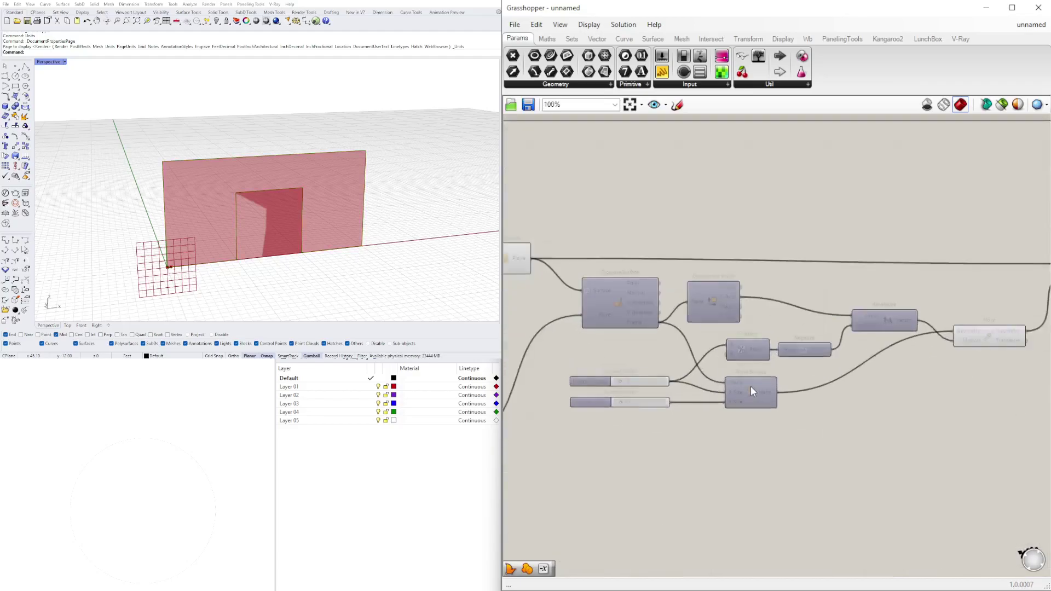
pyautogui.doubleClick(962, 307)
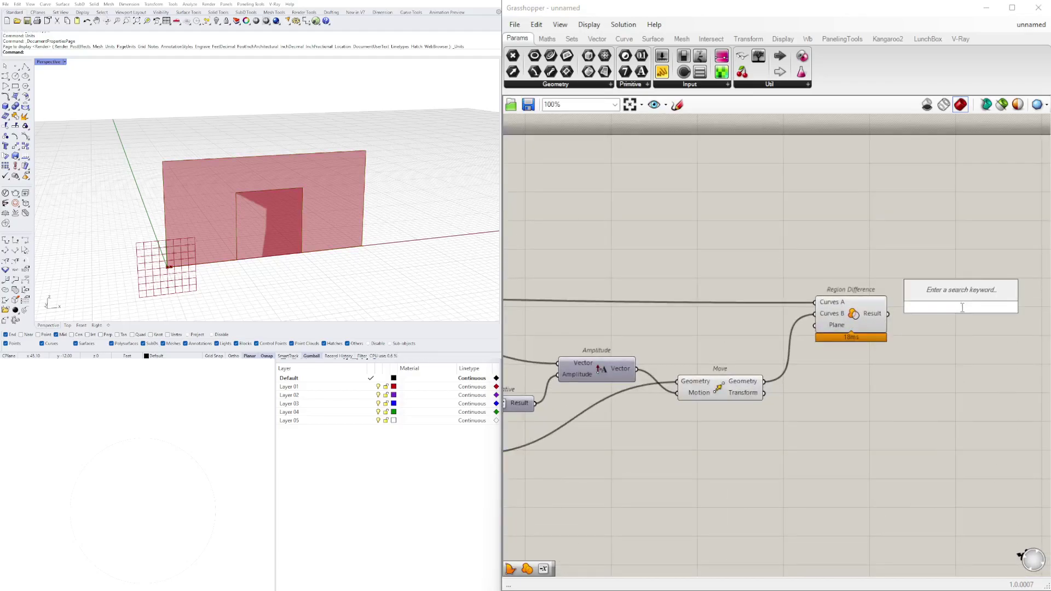
pyautogui.write('boundary')
pyautogui.press('Return')
pyautogui.moveTo(889, 314); pyautogui.dragTo(933, 313)
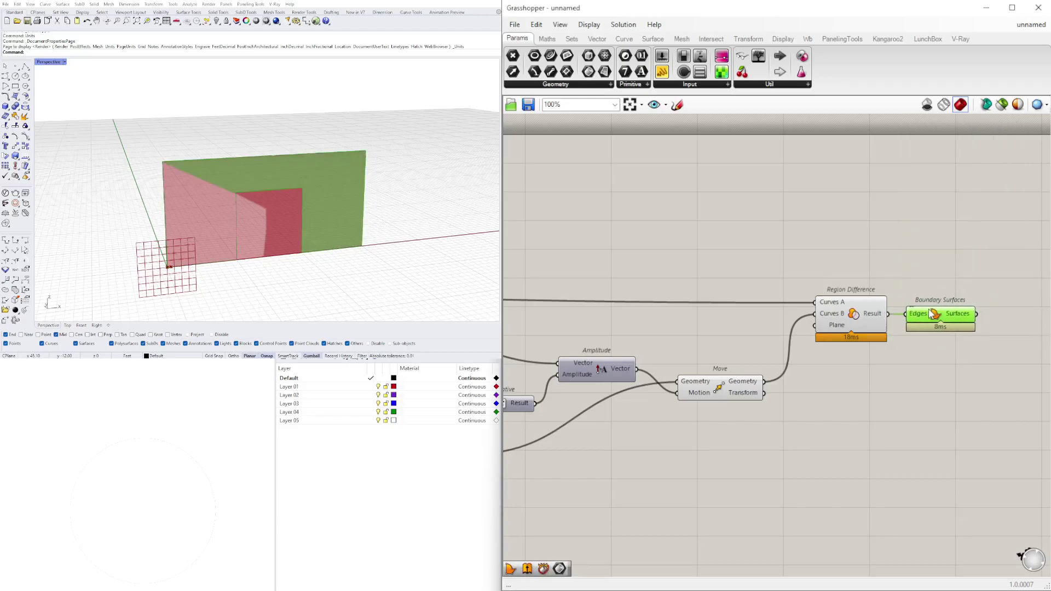
# Turn off the preview of the components from the wall's Plane Surface through Region Difference, leaving Boundary Surfaces shown.
pyautogui.scroll(-5, 847, 346)
pyautogui.moveTo(931, 368); pyautogui.dragTo(729, 287)
pyautogui.moveTo(934, 376); pyautogui.dragTo(715, 284)
pyautogui.middleClick(722, 285)
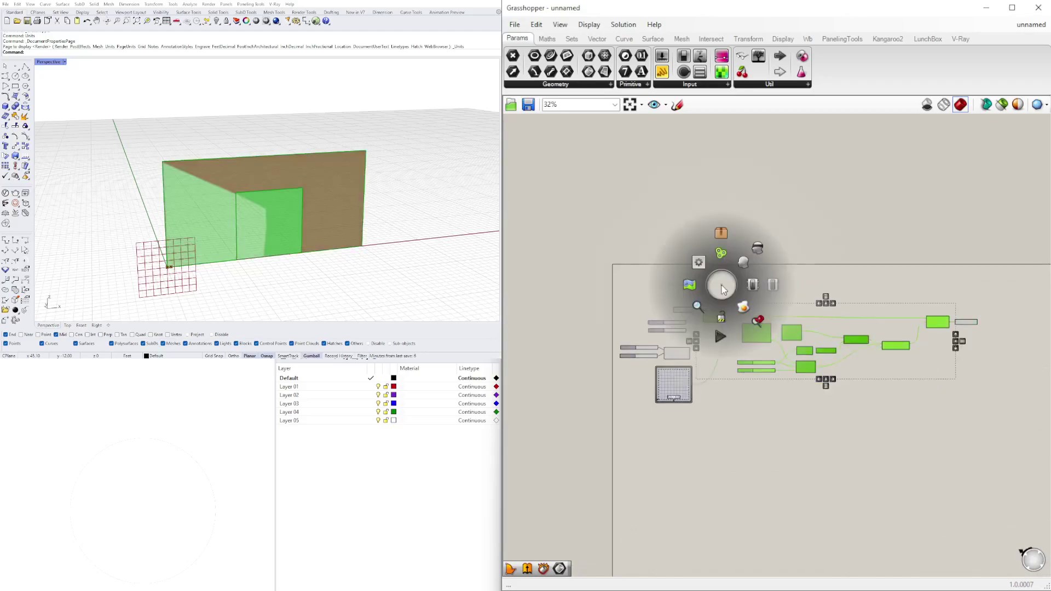
pyautogui.click(752, 252)
pyautogui.click(877, 460)
# Shift the opening along the wall by setting the MD Slider to 0.51 ; 0.0.
pyautogui.scroll(10, 664, 386)
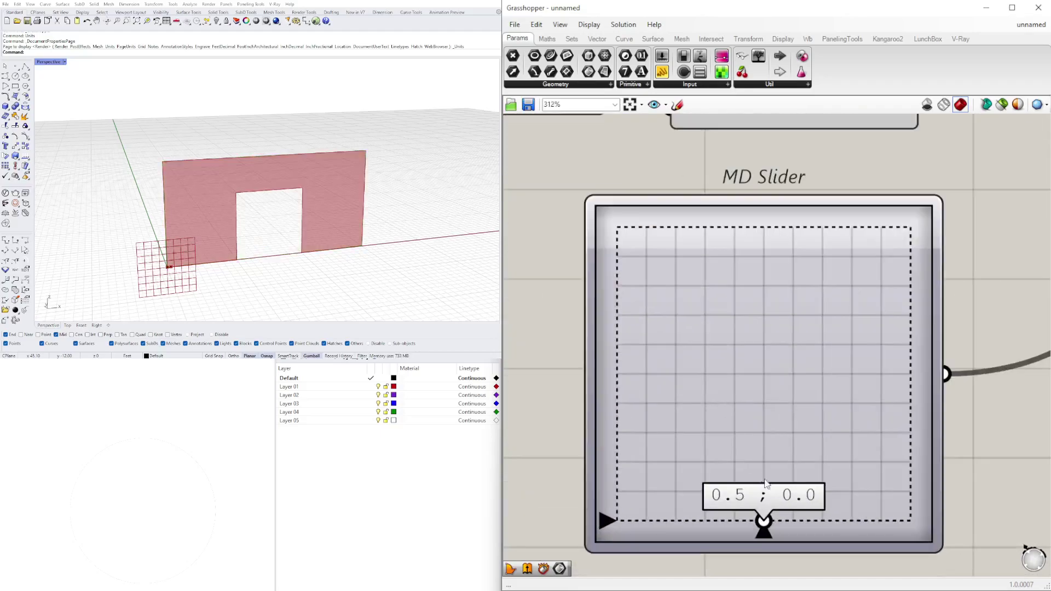
pyautogui.moveTo(763, 515); pyautogui.dragTo(766, 538)
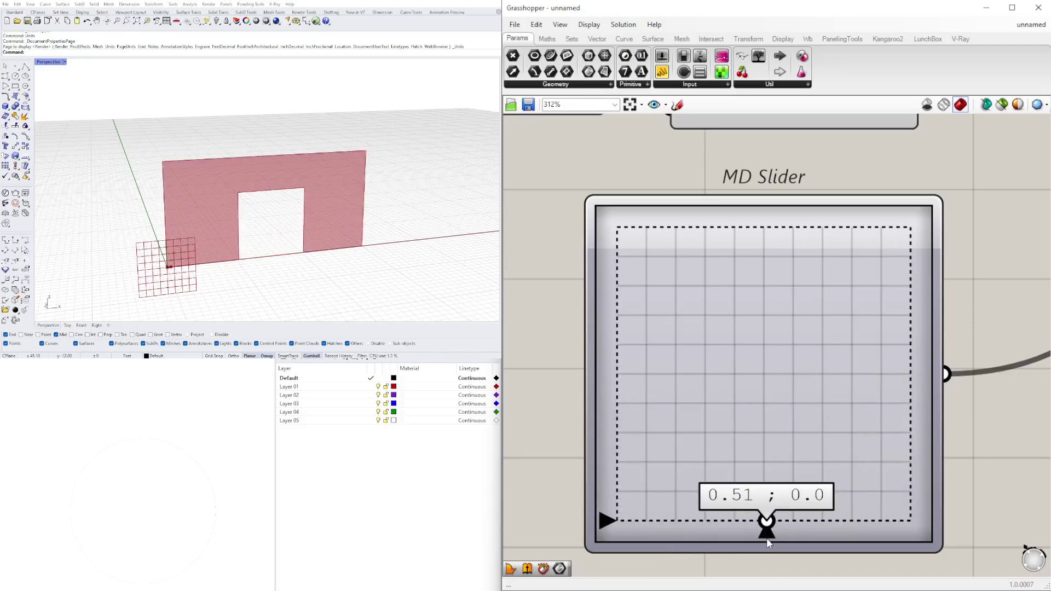
# Connect Construct Point's output to Evaluate Surface's Point input and try out its X coordinate slider.
pyautogui.scroll(-5, 771, 308)
pyautogui.moveTo(874, 300); pyautogui.dragTo(753, 309, button='right')
pyautogui.moveTo(688, 320); pyautogui.dragTo(905, 244)
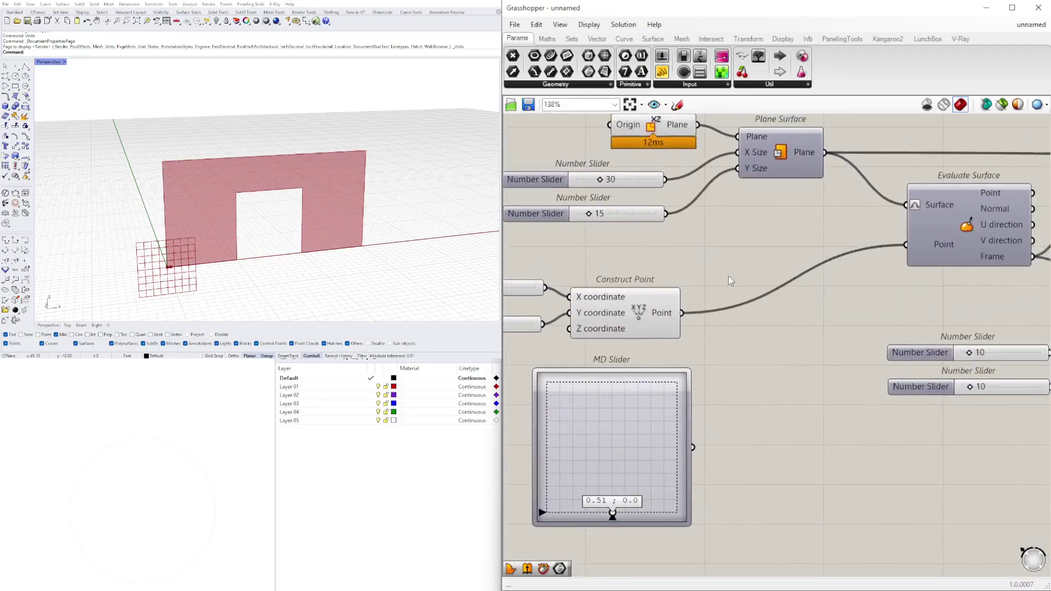
pyautogui.moveTo(768, 268); pyautogui.dragTo(1036, 241, button='right')
pyautogui.scroll(6, 769, 278)
pyautogui.moveTo(773, 273)
pyautogui.mouseDown()
pyautogui.moveTo(725, 272)
pyautogui.moveTo(873, 272)
pyautogui.moveTo(763, 277)
pyautogui.mouseUp()
pyautogui.scroll(-6, 755, 277)
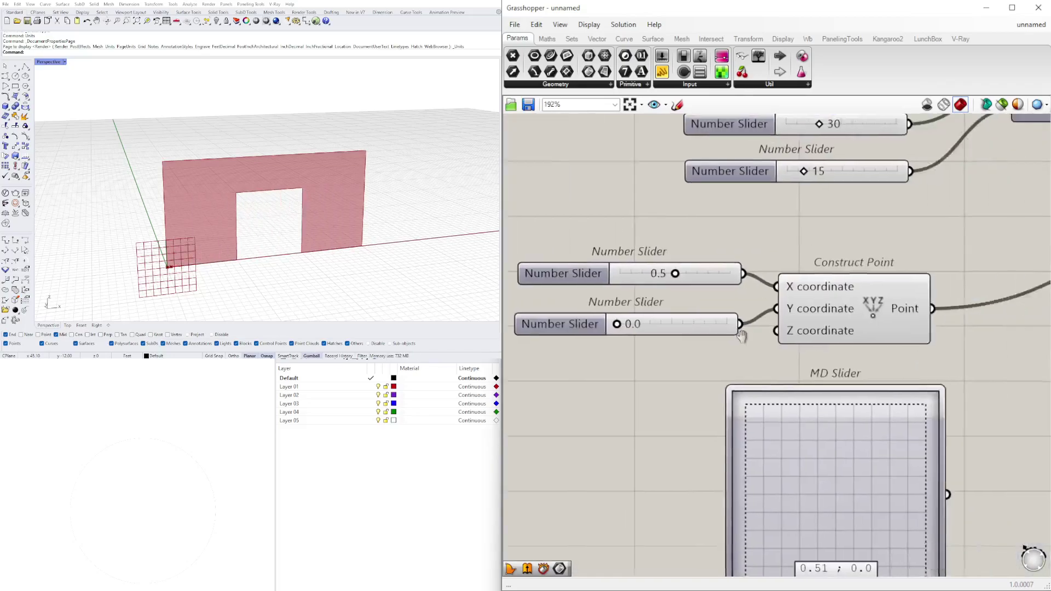
# Reconnect the MD Slider's output to Evaluate Surface's Point input.
pyautogui.moveTo(693, 422); pyautogui.dragTo(850, 276)
pyautogui.moveTo(837, 434); pyautogui.dragTo(640, 412, button='right')
pyautogui.scroll(-4, 832, 410)
pyautogui.moveTo(865, 412); pyautogui.dragTo(698, 400, button='right')
pyautogui.scroll(3, 911, 298)
# Select Boundary Surfaces and inspect the wall with its opening in the perspective view.
pyautogui.moveTo(912, 286); pyautogui.dragTo(924, 280)
pyautogui.moveTo(187, 216)
pyautogui.mouseDown(button='right')
pyautogui.moveTo(209, 230)
pyautogui.moveTo(203, 213)
pyautogui.moveTo(183, 226)
pyautogui.mouseUp(button='right')
pyautogui.moveTo(370, 213); pyautogui.dragTo(351, 184, button='right')
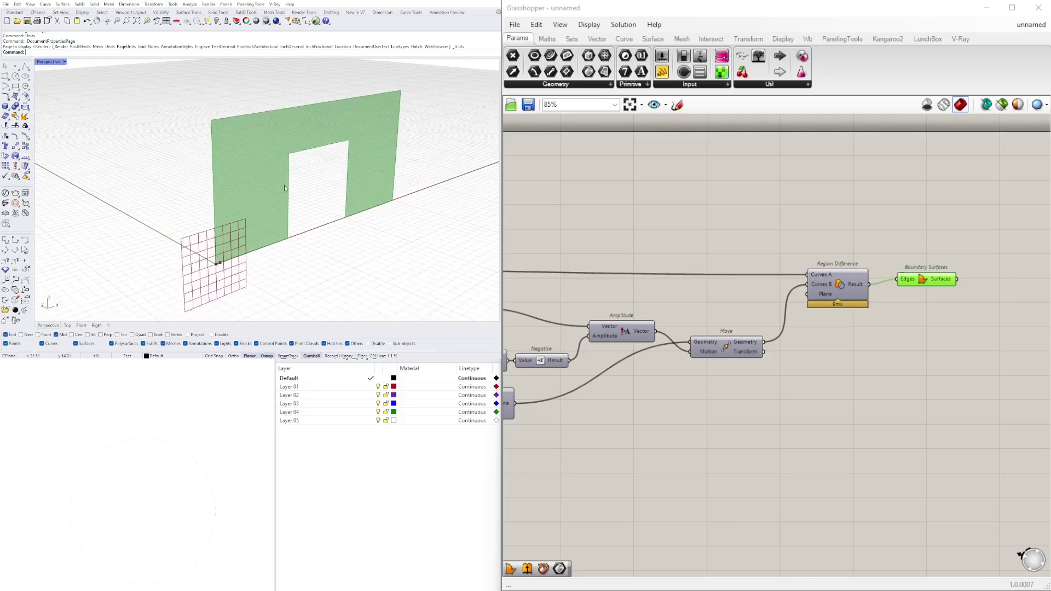
pyautogui.scroll(3, 331, 178)
pyautogui.scroll(-7, 300, 175)
pyautogui.scroll(2, 267, 149)
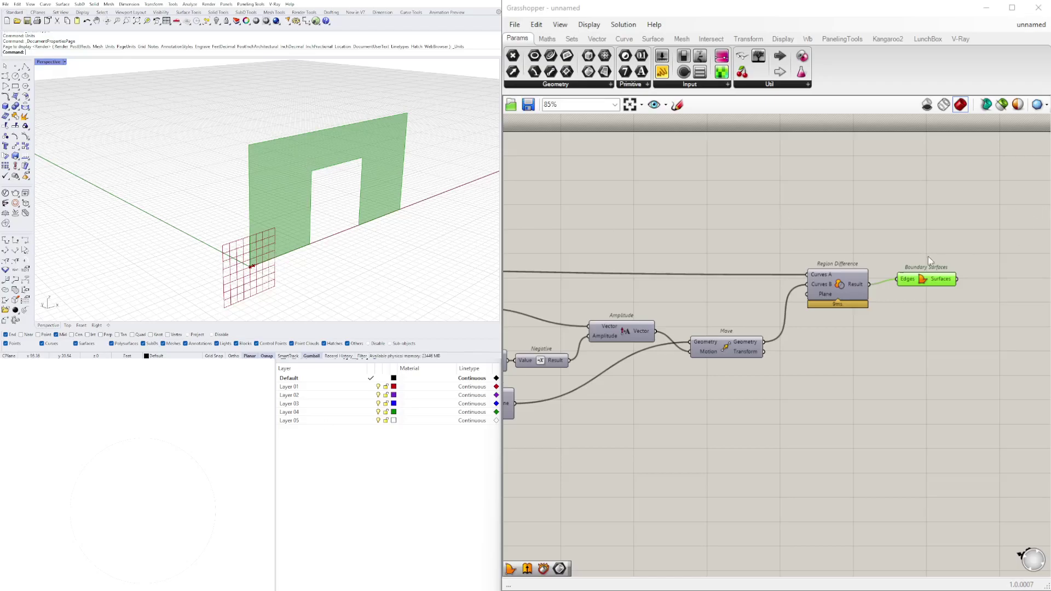
# Add an Extrude component and place it beyond Boundary Surfaces.
pyautogui.moveTo(934, 262); pyautogui.dragTo(759, 270, button='right')
pyautogui.click(755, 295)
pyautogui.doubleClick(797, 305)
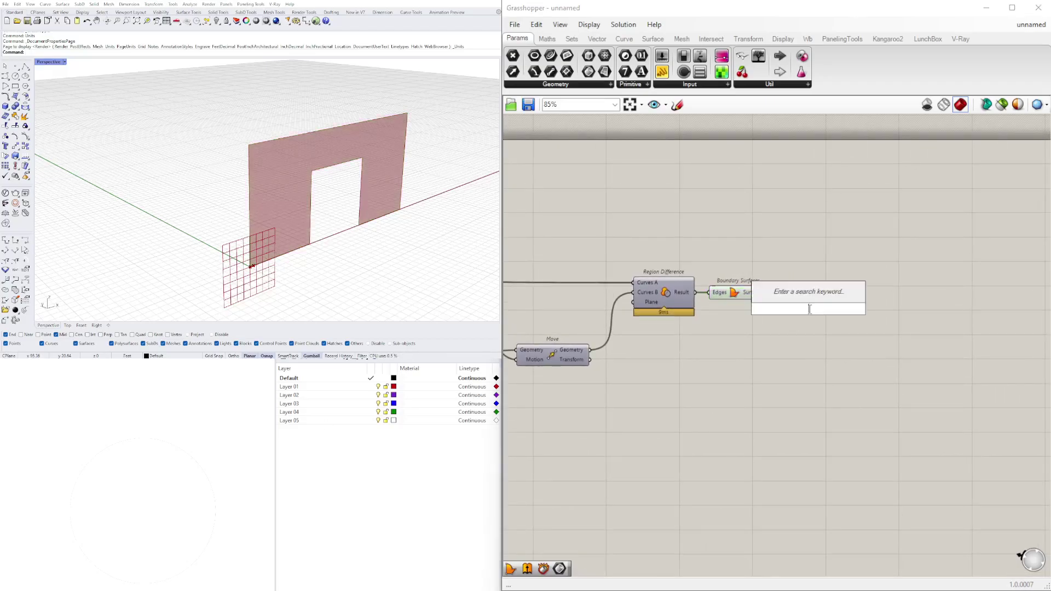
pyautogui.write('extr')
pyautogui.click(784, 296)
pyautogui.moveTo(810, 306); pyautogui.dragTo(864, 304)
pyautogui.click(746, 365)
pyautogui.doubleClick(745, 363)
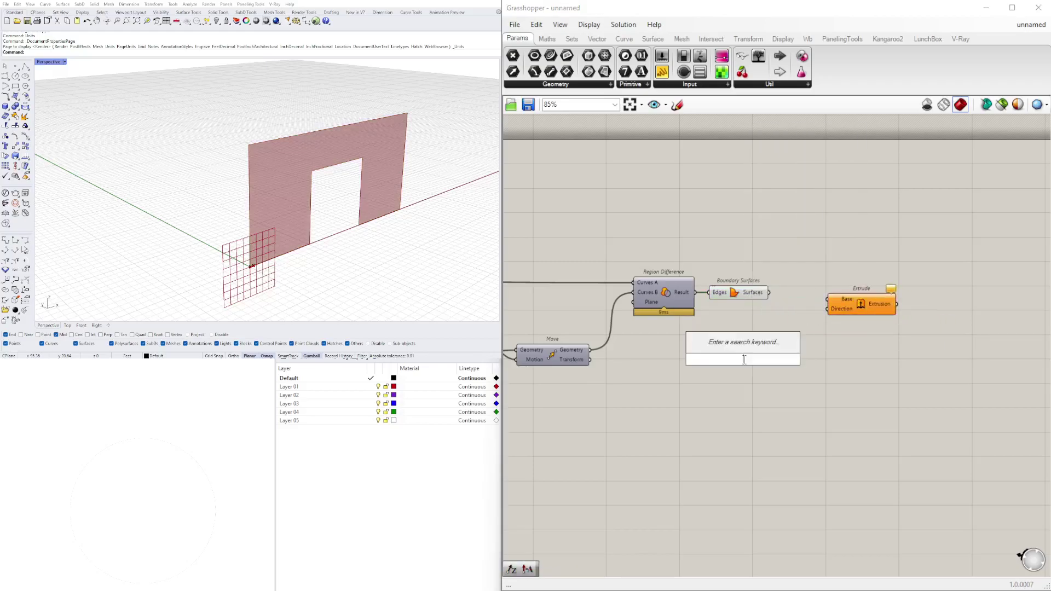
pyautogui.click(696, 389)
# Locate the Deconstruct Plane component as the source of the extrusion direction.
pyautogui.moveTo(509, 383); pyautogui.dragTo(895, 359, button='right')
pyautogui.scroll(-2, 896, 360)
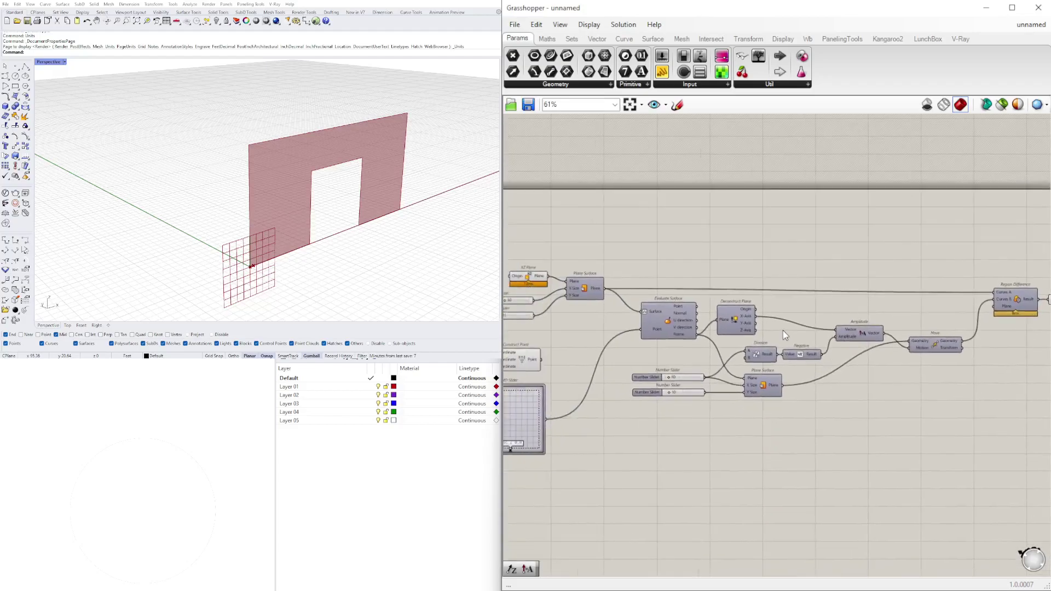
pyautogui.scroll(3, 783, 330)
pyautogui.click(721, 319)
pyautogui.click(292, 256)
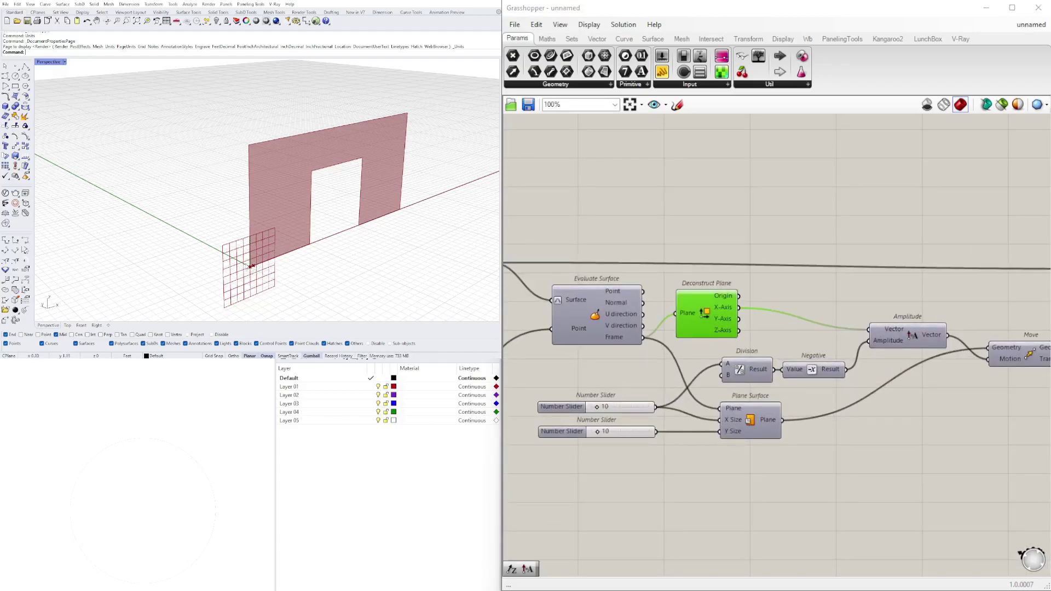
pyautogui.moveTo(858, 312); pyautogui.dragTo(745, 327, button='right')
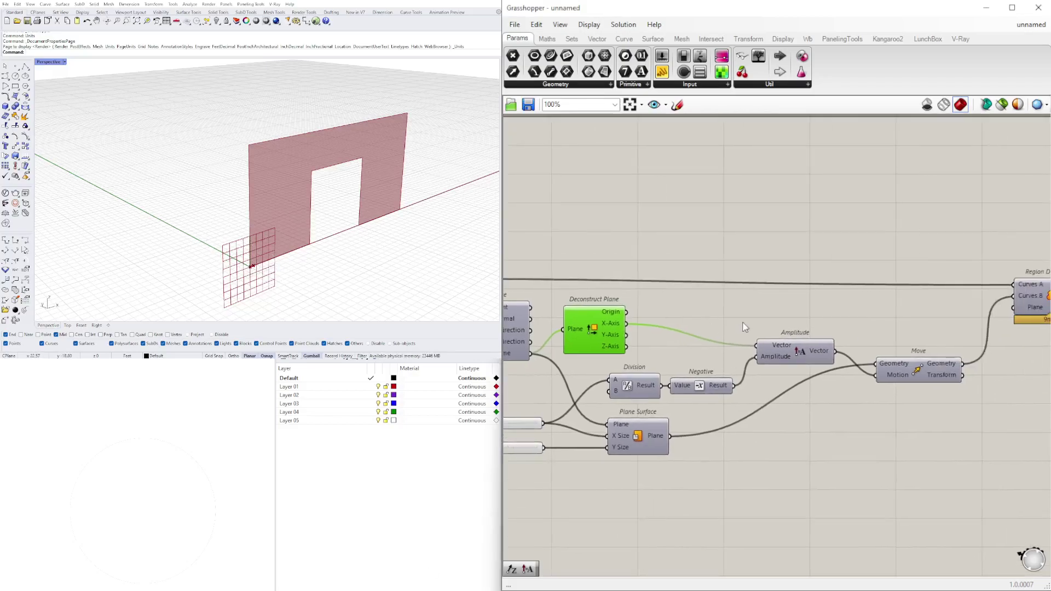
pyautogui.doubleClick(751, 240)
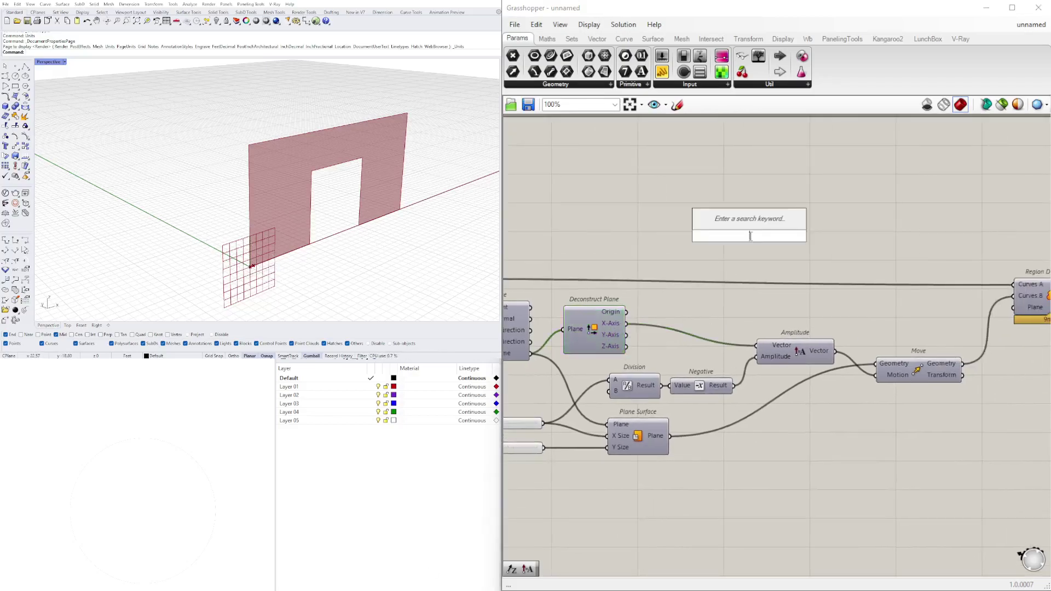
pyautogui.write('amo')
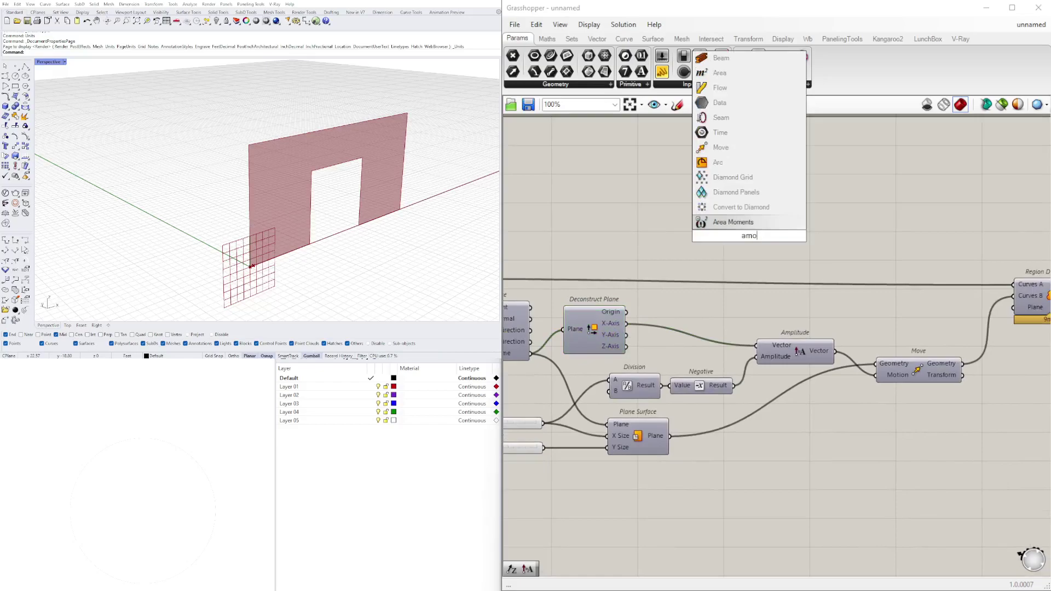
pyautogui.click(760, 254)
# Add a second Amplitude component, link Deconstruct Plane's Z-Axis to its Vector input, and place it below Boundary Surfaces.
pyautogui.doubleClick(805, 253)
pyautogui.write('amp')
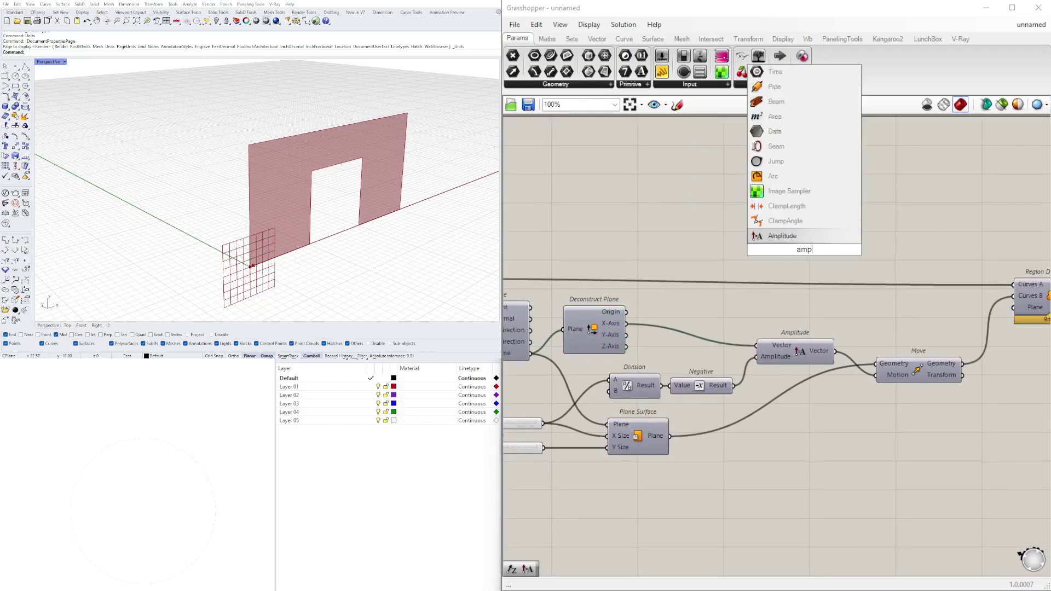
pyautogui.press('Return')
pyautogui.moveTo(628, 346); pyautogui.dragTo(768, 244)
pyautogui.moveTo(855, 285); pyautogui.dragTo(624, 316, button='right')
pyautogui.moveTo(588, 272); pyautogui.dragTo(943, 390)
pyautogui.scroll(3, 943, 393)
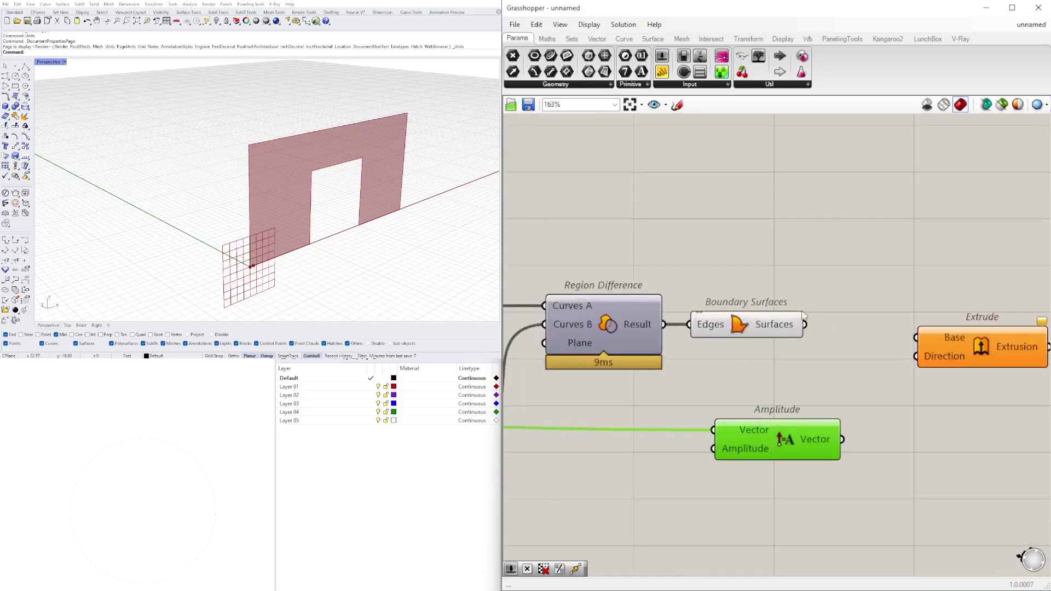
# Connect Boundary Surfaces to Extrude's Base input and the new Amplitude's Vector output to its Direction input.
pyautogui.click(789, 332)
pyautogui.moveTo(807, 331); pyautogui.dragTo(920, 337)
pyautogui.moveTo(841, 439); pyautogui.dragTo(917, 357)
pyautogui.moveTo(734, 456); pyautogui.dragTo(720, 433)
pyautogui.moveTo(274, 247); pyautogui.dragTo(314, 260, button='right')
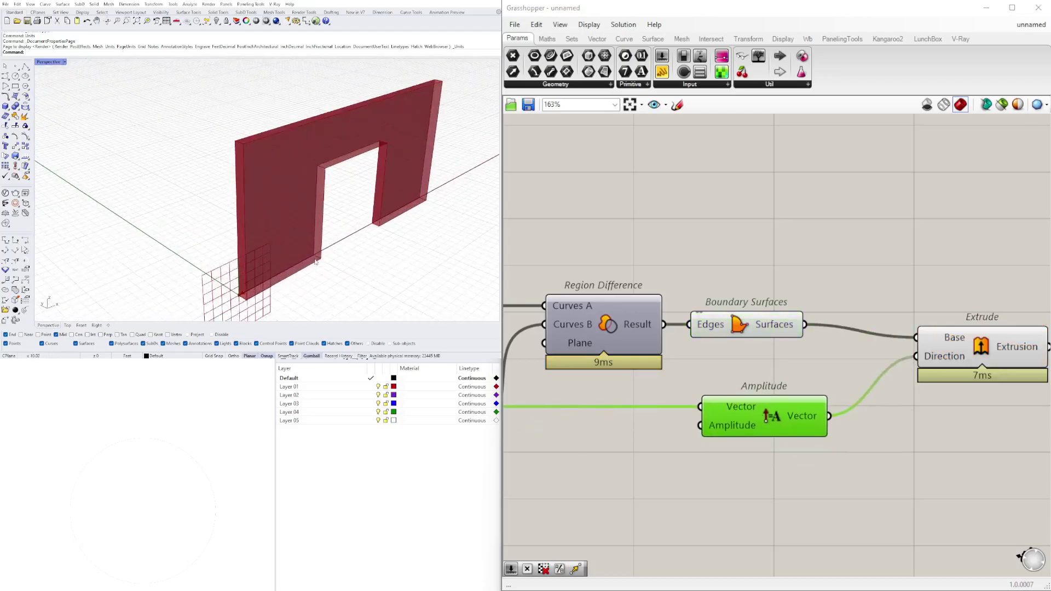
# Insert a Negative component between the new Amplitude's Vector output and Extrude's Direction input to flip the extrusion.
pyautogui.moveTo(780, 409); pyautogui.dragTo(624, 416)
pyautogui.click(738, 445)
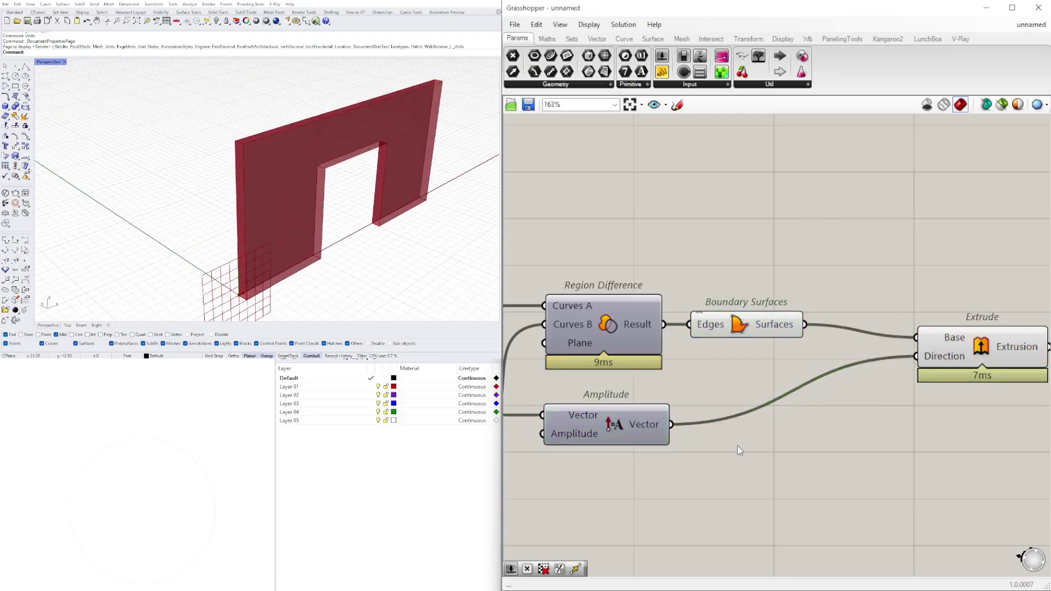
pyautogui.doubleClick(738, 446)
pyautogui.write('nega')
pyautogui.click(721, 434)
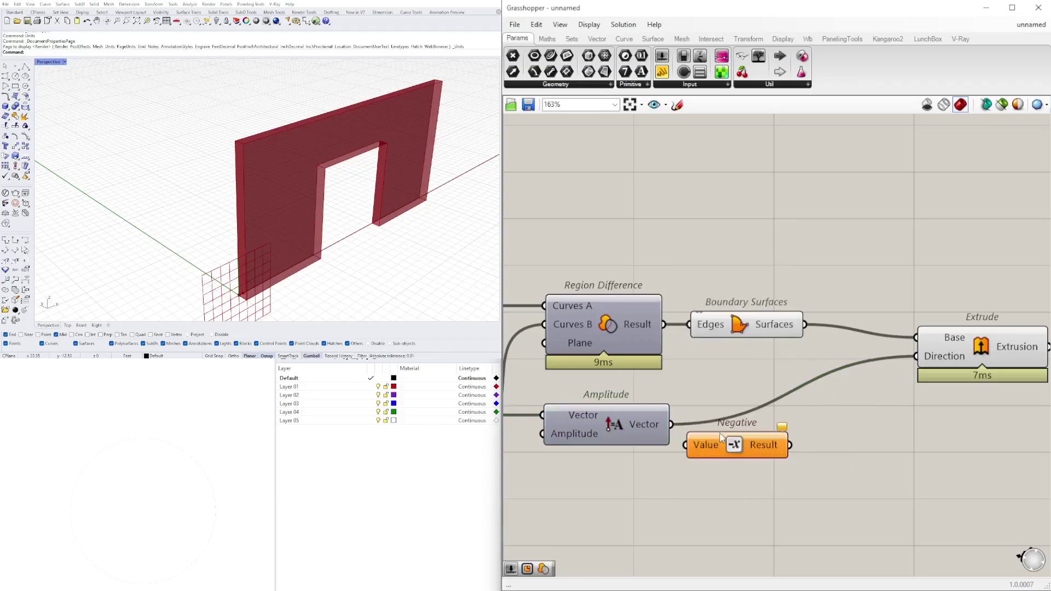
pyautogui.moveTo(672, 425); pyautogui.dragTo(686, 446)
pyautogui.moveTo(800, 450); pyautogui.dragTo(916, 357)
pyautogui.moveTo(746, 456); pyautogui.dragTo(750, 435)
pyautogui.moveTo(283, 263); pyautogui.dragTo(375, 104, button='right')
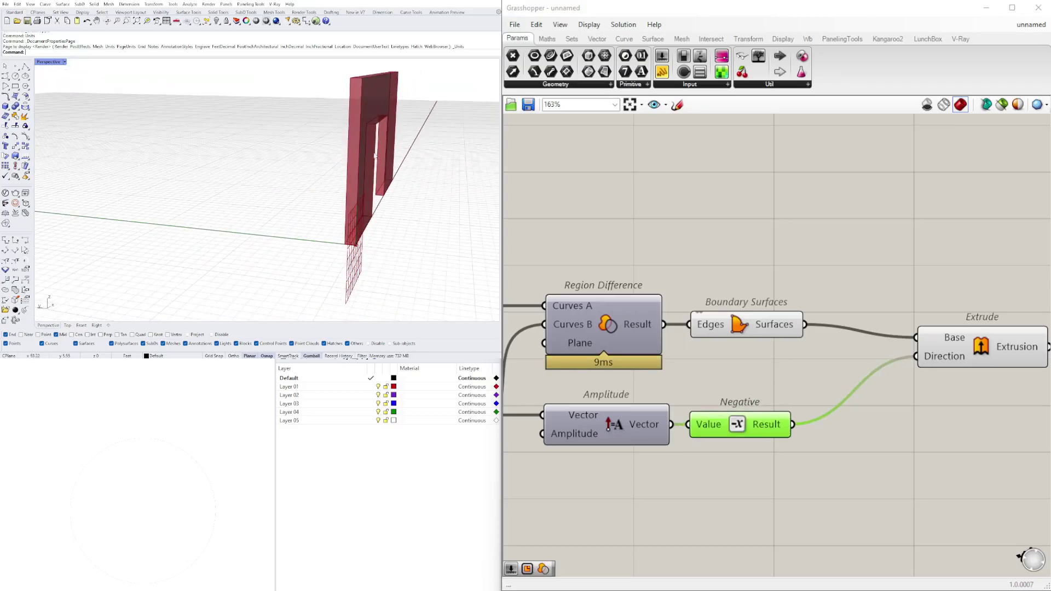
# Move the Extrude component closer to Boundary Surfaces and Negative.
pyautogui.scroll(-4, 1002, 336)
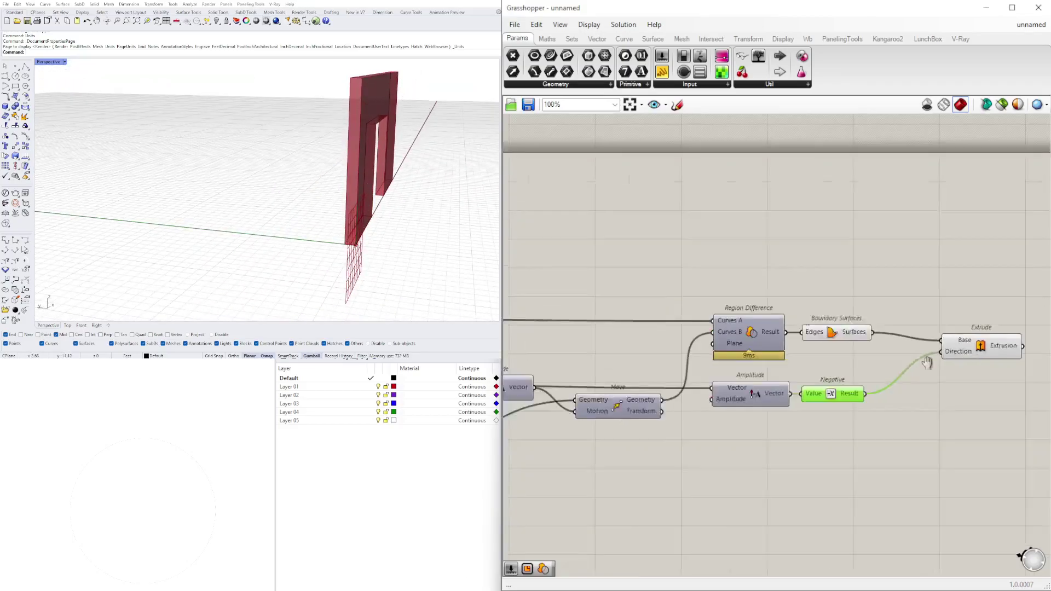
pyautogui.moveTo(996, 336); pyautogui.dragTo(882, 366, button='right')
pyautogui.moveTo(871, 366); pyautogui.dragTo(838, 362)
# Zoom the Rhino viewport to the extruded wall from the Extrude component.
pyautogui.moveTo(758, 458); pyautogui.dragTo(728, 305)
pyautogui.middleClick(728, 304)
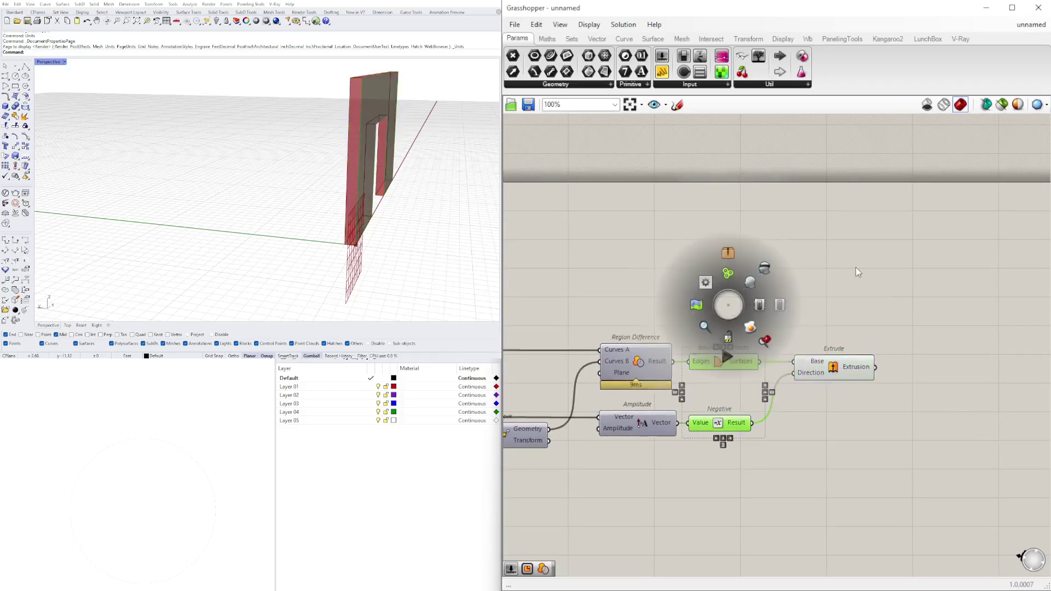
pyautogui.click(835, 372)
pyautogui.middleClick(834, 372)
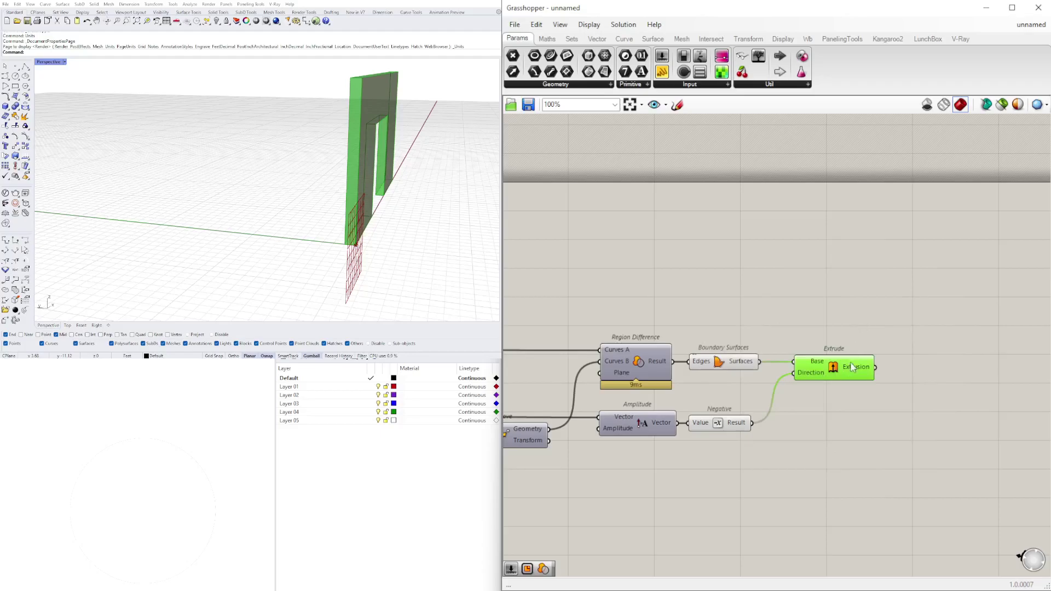
pyautogui.middleClick(850, 364)
pyautogui.click(827, 386)
pyautogui.click(818, 290)
# Move Extrude below Boundary Surfaces, add a surface Contour component, and connect the Surfaces output to its Shape input.
pyautogui.click(739, 363)
pyautogui.moveTo(858, 368); pyautogui.dragTo(862, 414)
pyautogui.click(724, 358)
pyautogui.moveTo(936, 356); pyautogui.dragTo(851, 360, button='right')
pyautogui.doubleClick(850, 357)
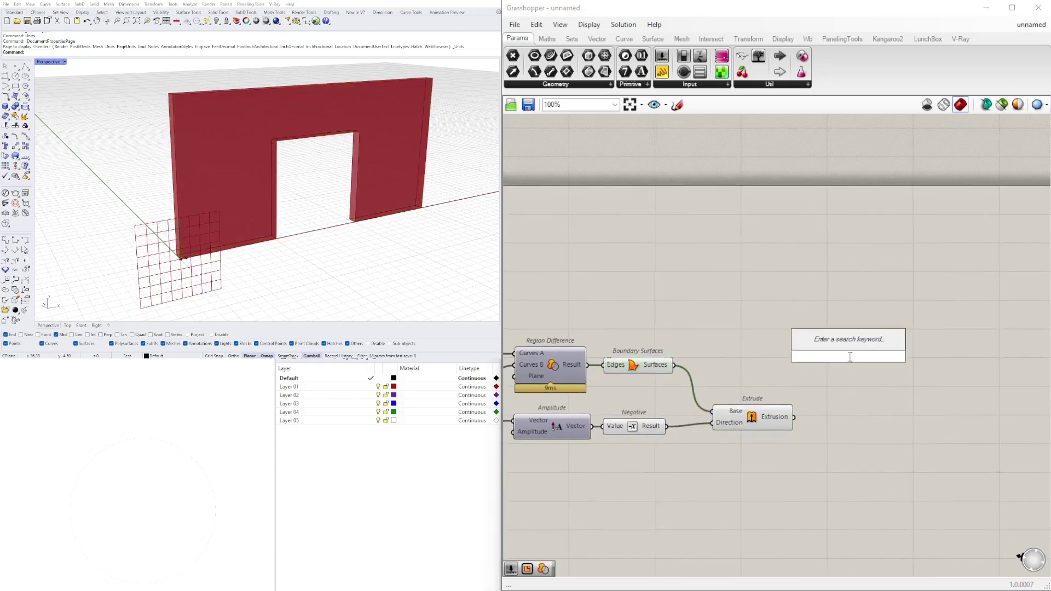
pyautogui.write('contour')
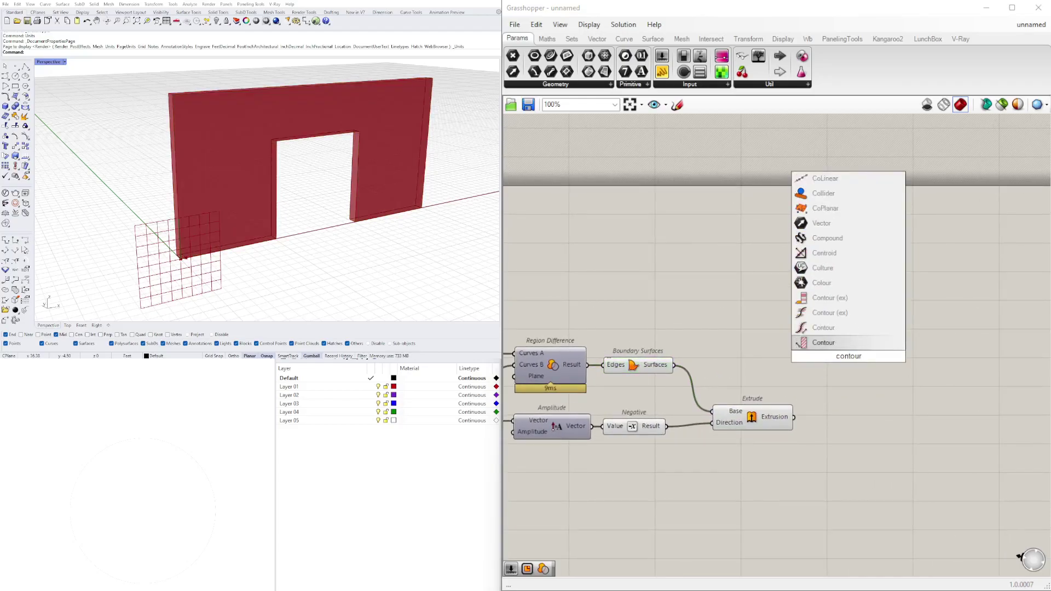
pyautogui.press('Return')
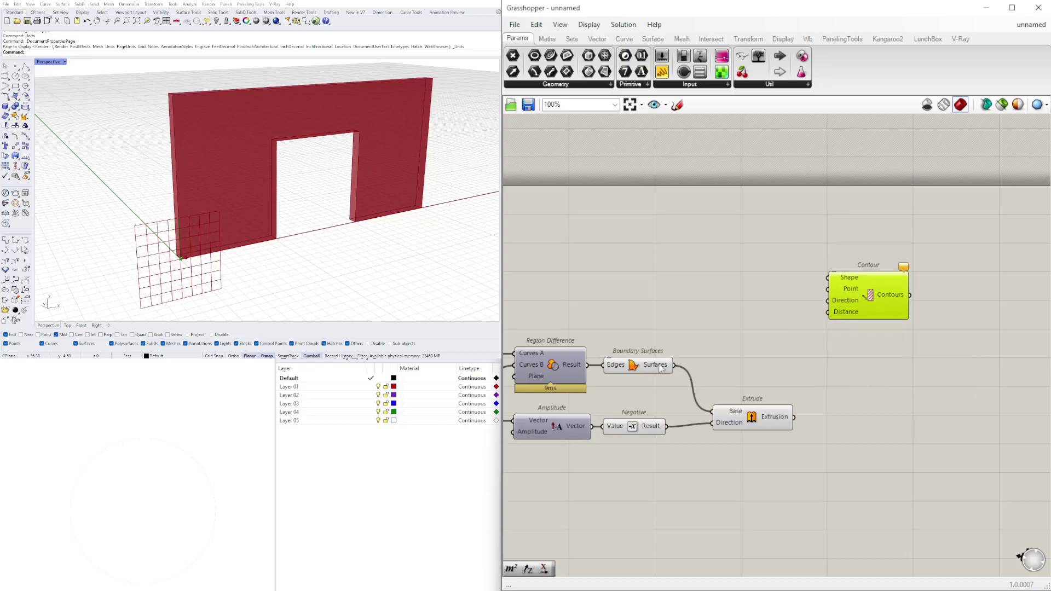
pyautogui.click(663, 365)
pyautogui.moveTo(675, 365); pyautogui.dragTo(828, 278)
pyautogui.moveTo(859, 312); pyautogui.dragTo(852, 324)
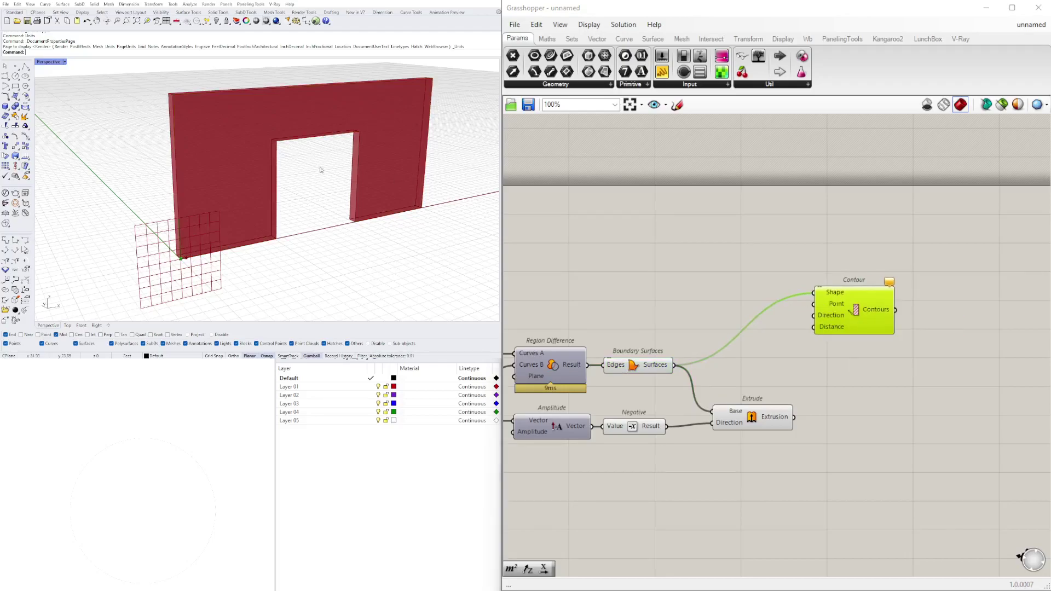
# Add an Area component fed by Boundary Surfaces and connect its Centroid output to Contour's Point input.
pyautogui.doubleClick(746, 378)
pyautogui.write('area')
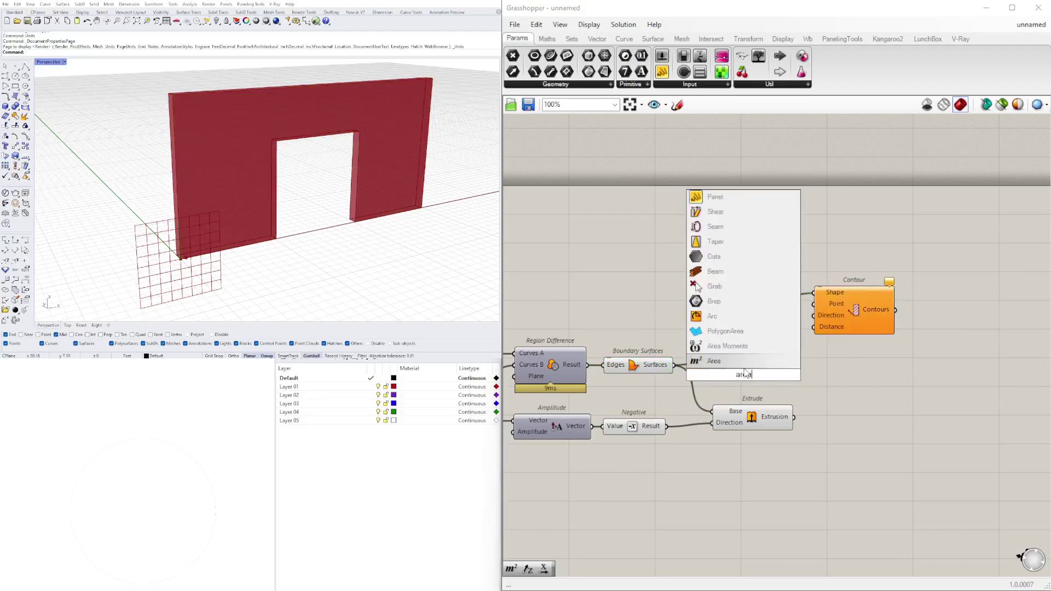
pyautogui.press('Return')
pyautogui.moveTo(710, 378); pyautogui.dragTo(707, 376)
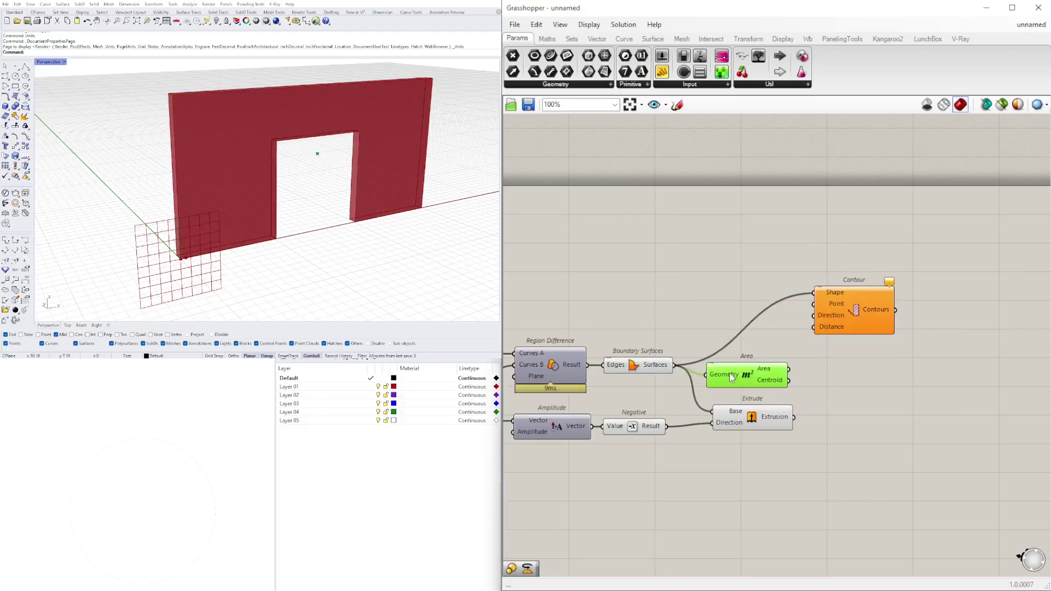
pyautogui.moveTo(789, 380); pyautogui.dragTo(937, 305)
pyautogui.moveTo(738, 378); pyautogui.dragTo(800, 272)
pyautogui.click(593, 314)
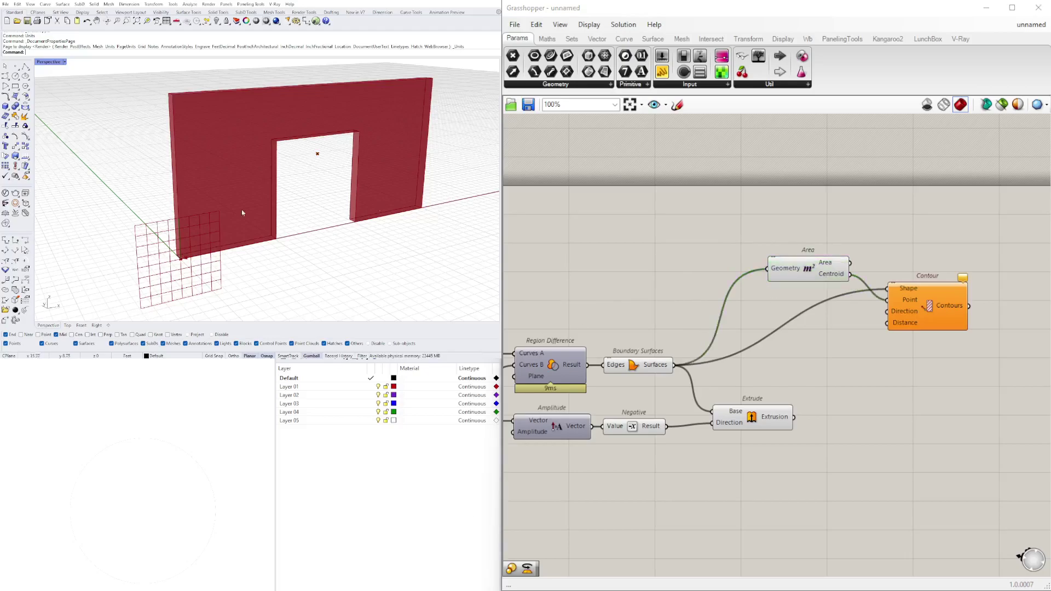
# Add a Unit X vector component and connect it to Contour's Direction input.
pyautogui.doubleClick(662, 297)
pyautogui.write('unit x')
pyautogui.press('Return')
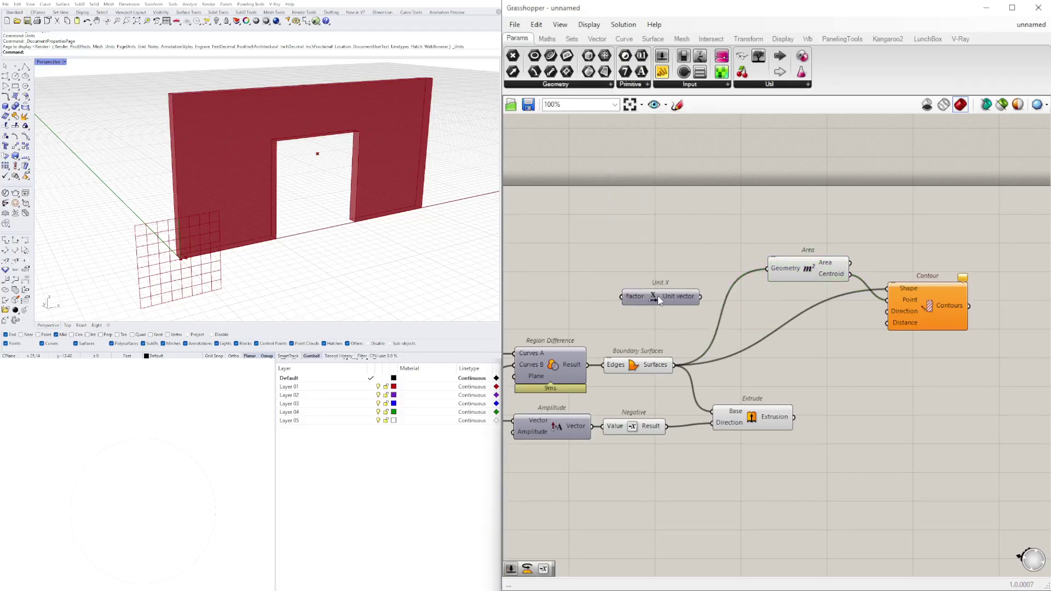
pyautogui.moveTo(680, 310); pyautogui.dragTo(887, 311)
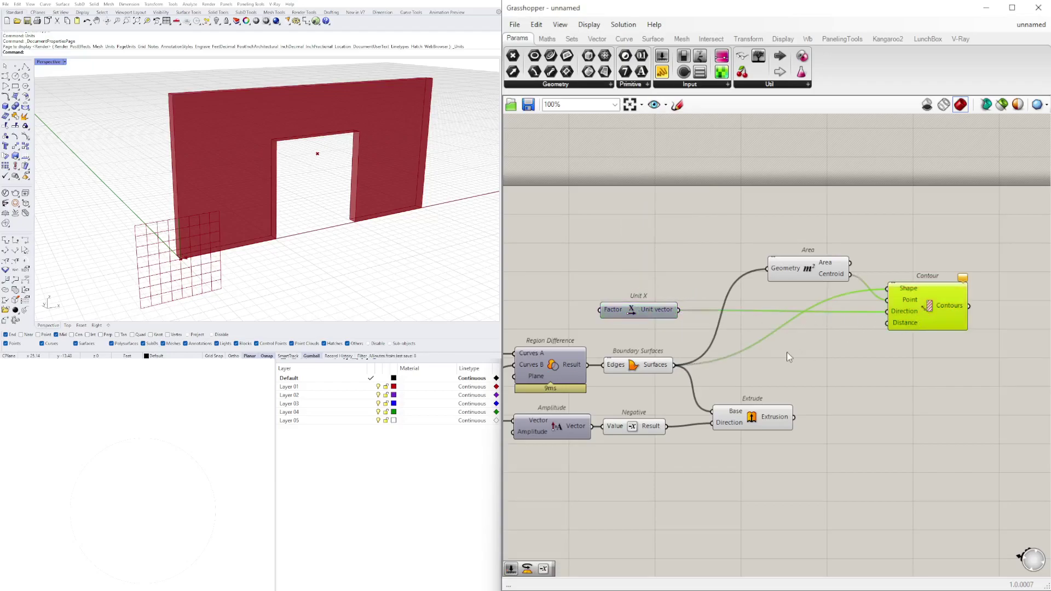
# Create a number slider with the value 2.5 and connect it to Contour's Distance input.
pyautogui.doubleClick(766, 363)
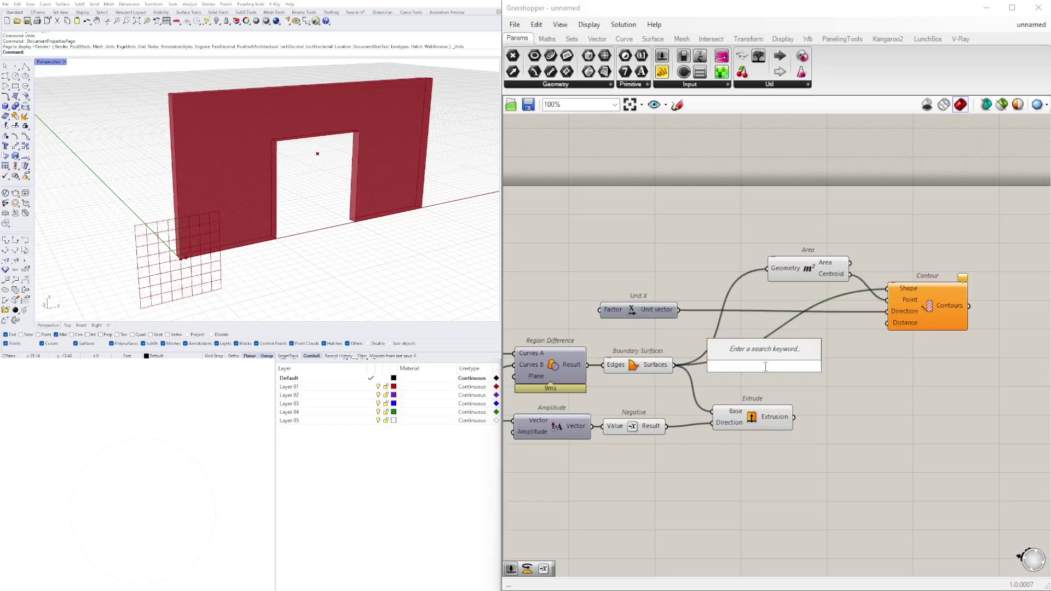
pyautogui.write('2.5')
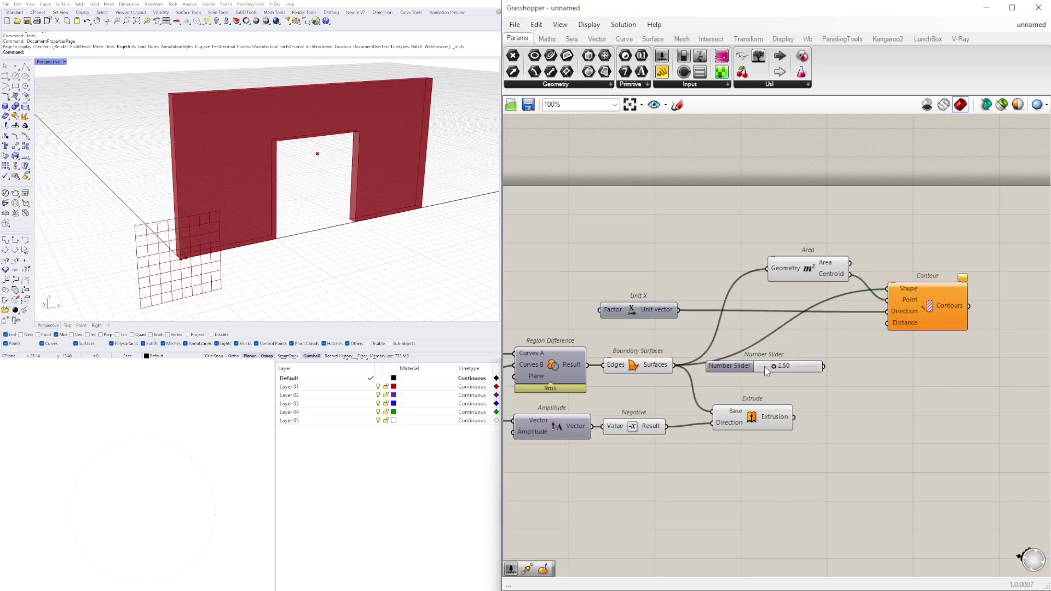
pyautogui.press('Return')
pyautogui.moveTo(736, 365); pyautogui.dragTo(599, 279)
pyautogui.moveTo(684, 275); pyautogui.dragTo(888, 323)
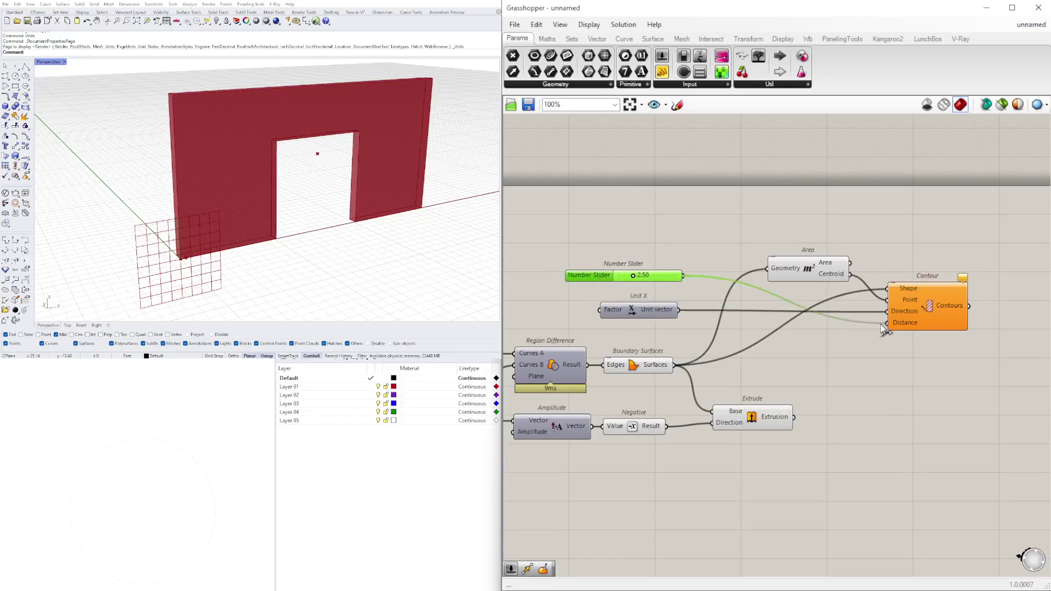
# Set the contour distance slider to 1.41.
pyautogui.moveTo(257, 219)
pyautogui.mouseDown(button='right')
pyautogui.moveTo(230, 217)
pyautogui.moveTo(298, 207)
pyautogui.moveTo(239, 218)
pyautogui.mouseUp(button='right')
pyautogui.scroll(5, 634, 277)
pyautogui.moveTo(667, 294)
pyautogui.mouseDown()
pyautogui.moveTo(645, 296)
pyautogui.moveTo(659, 298)
pyautogui.moveTo(649, 305)
pyautogui.mouseUp()
pyautogui.scroll(-5, 695, 285)
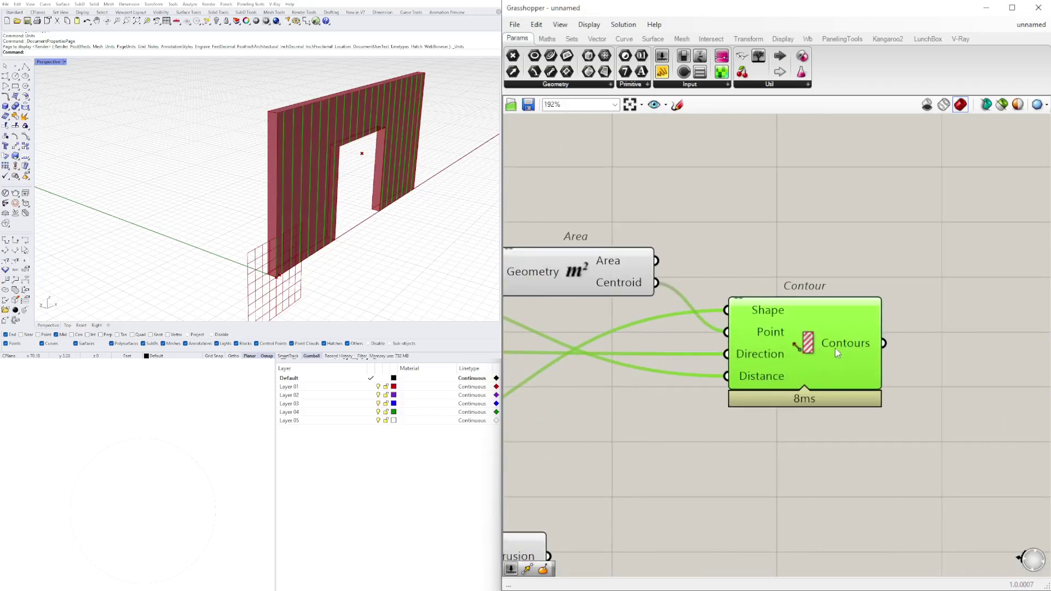
pyautogui.scroll(-3, 758, 364)
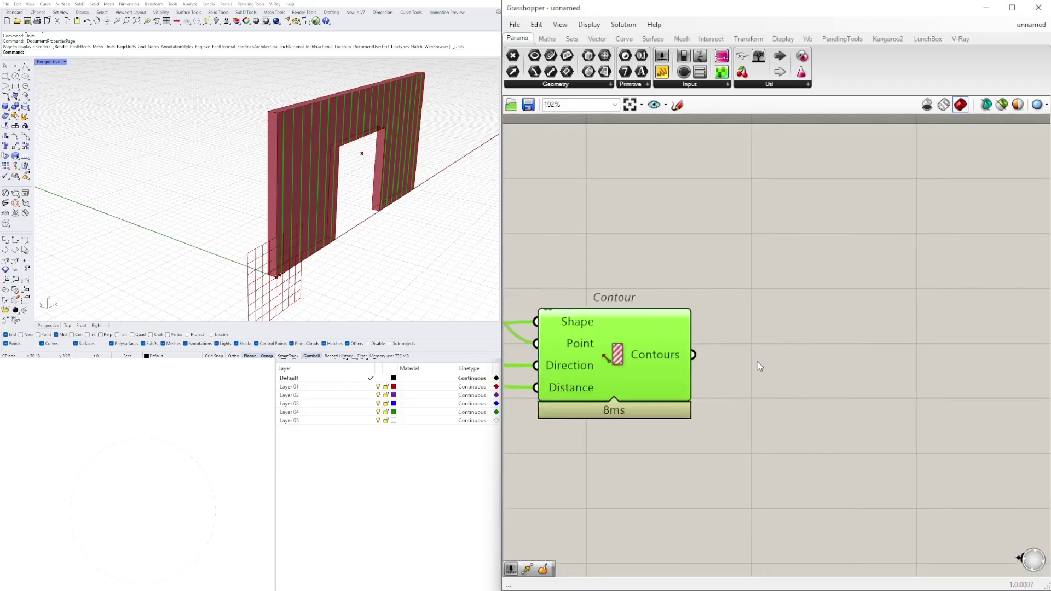
pyautogui.click(771, 369)
# Duplicate the Amplitude, Negative and Extrude components with their wires and place the copies beyond Contour.
pyautogui.scroll(-1, 777, 443)
pyautogui.moveTo(740, 447); pyautogui.dragTo(940, 455, button='right')
pyautogui.click(766, 339)
pyautogui.moveTo(731, 426); pyautogui.dragTo(830, 336, button='right')
pyautogui.click(619, 420)
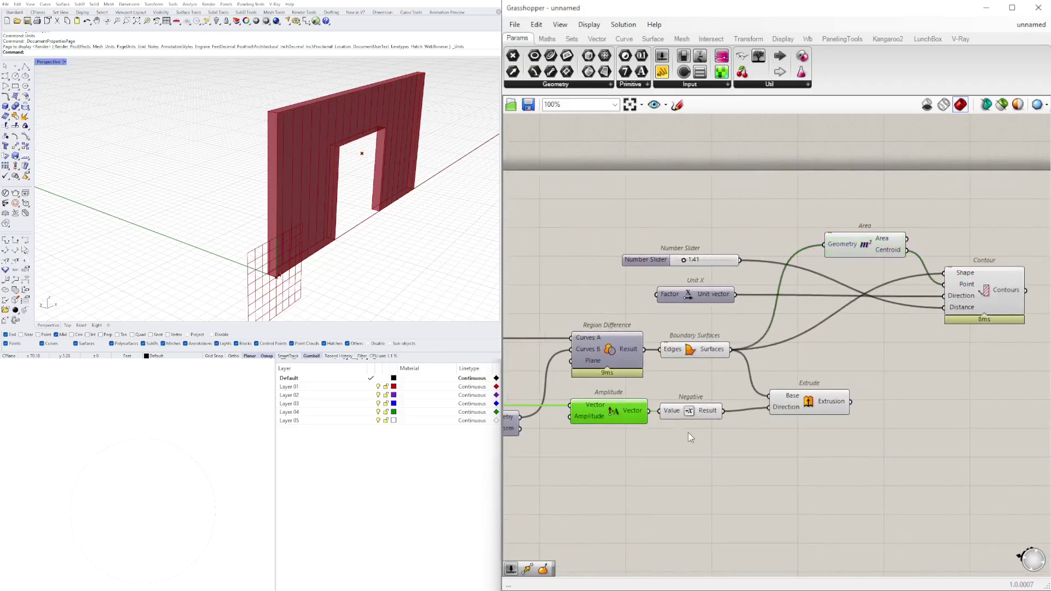
pyautogui.moveTo(742, 432); pyautogui.dragTo(693, 409, button='right')
pyautogui.moveTo(634, 395); pyautogui.dragTo(645, 383)
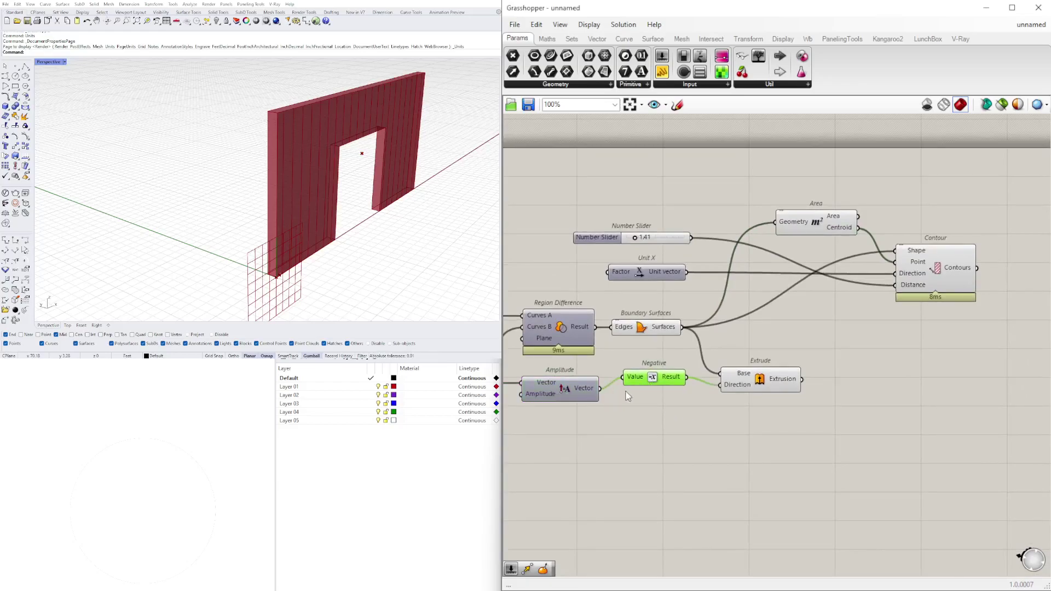
pyautogui.click(568, 401)
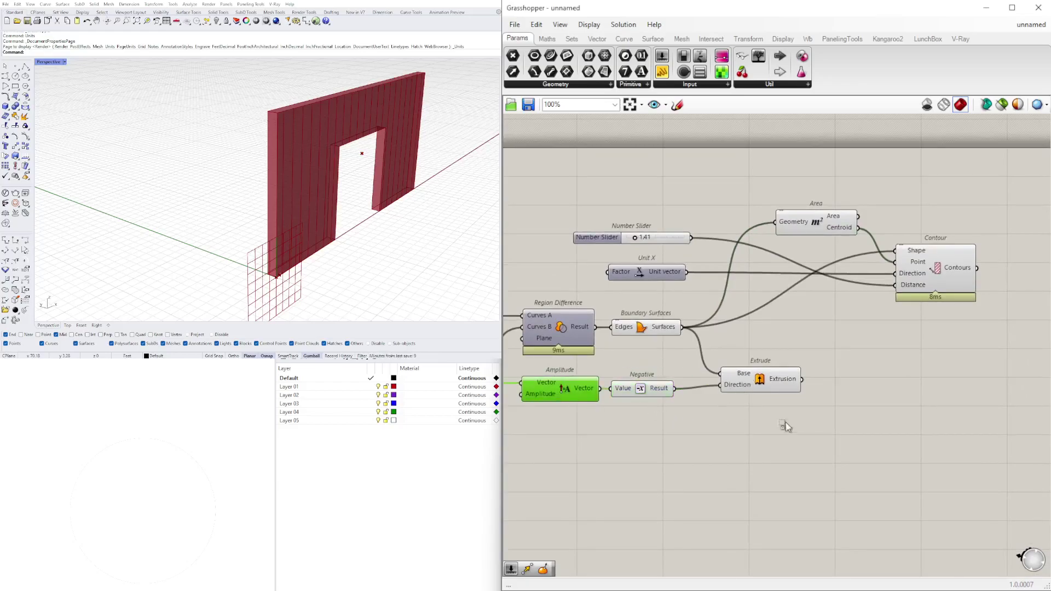
pyautogui.moveTo(792, 425); pyautogui.dragTo(561, 382)
pyautogui.scroll(-3, 781, 399)
pyautogui.moveTo(780, 399); pyautogui.dragTo(665, 407, button='right')
pyautogui.keyDown('alt'); pyautogui.moveTo(671, 399); pyautogui.dragTo(944, 410); pyautogui.keyUp('alt')
pyautogui.click(903, 366)
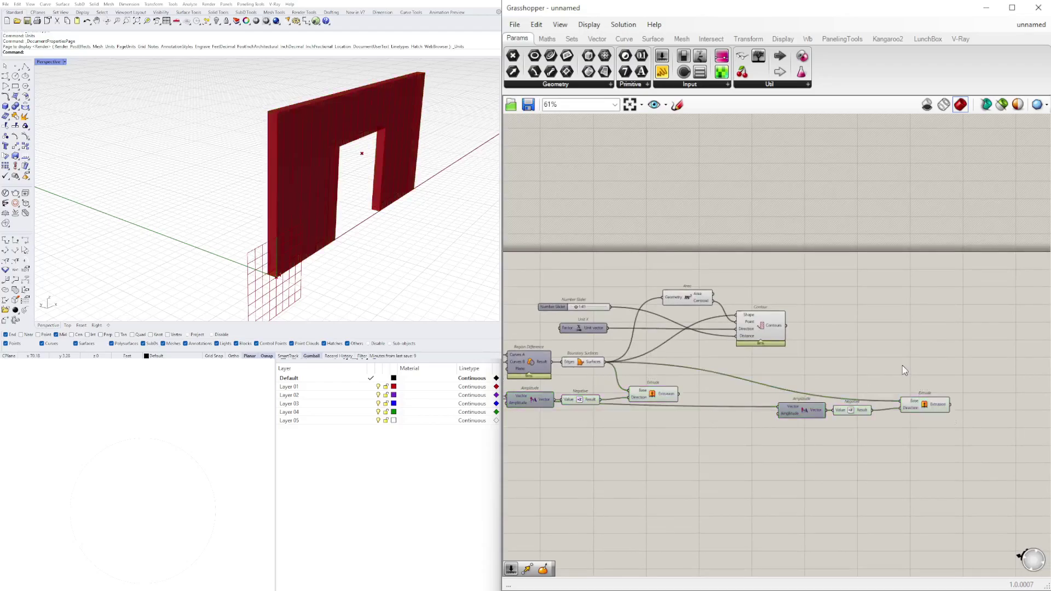
# Delete the duplicated Negative component and connect the copied Amplitude's Vector output directly to the copied Extrude's Direction input.
pyautogui.scroll(2, 875, 413)
pyautogui.press('Delete')
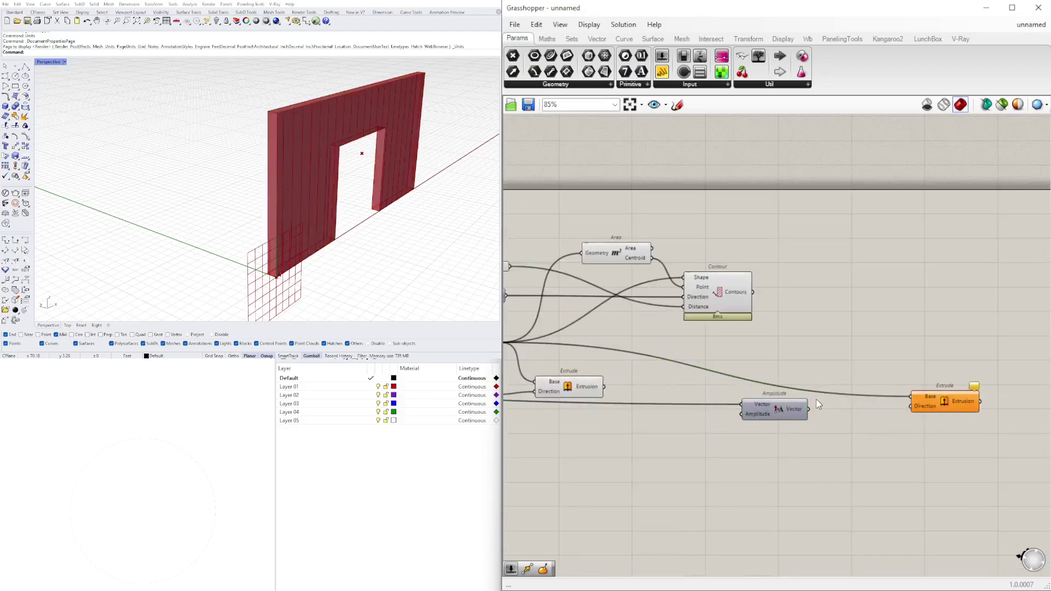
pyautogui.moveTo(809, 409); pyautogui.dragTo(888, 382)
# Connect Contour's Contours output to the copied Extrude's Base input and inspect the extruded studs in the Rhino viewport.
pyautogui.moveTo(754, 291); pyautogui.dragTo(867, 384)
pyautogui.moveTo(432, 180); pyautogui.dragTo(361, 195, button='right')
pyautogui.scroll(4, 217, 185)
pyautogui.moveTo(218, 186); pyautogui.dragTo(187, 191, button='right')
pyautogui.scroll(-6, 187, 191)
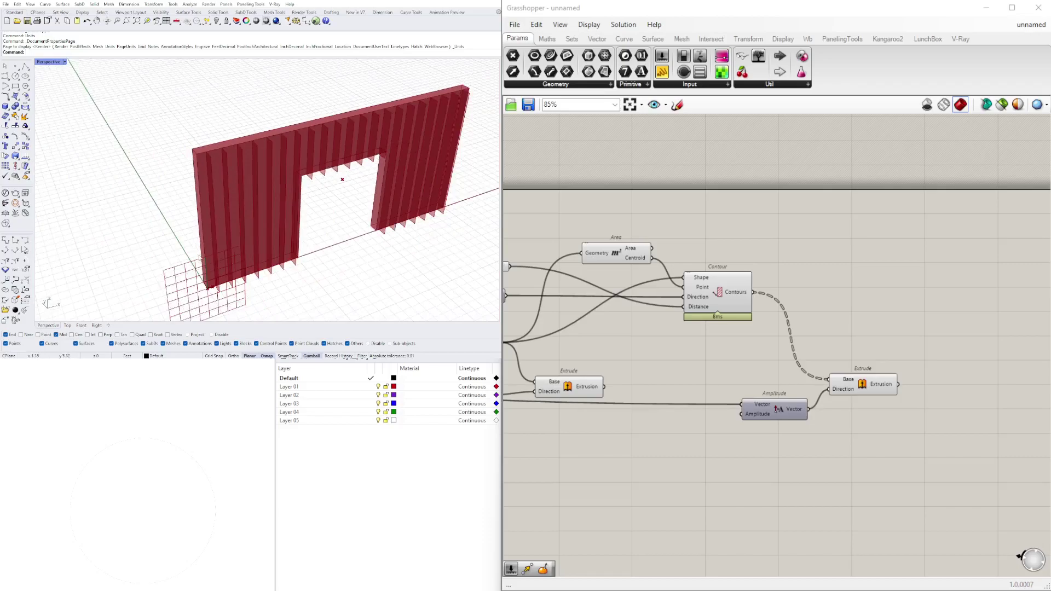
pyautogui.scroll(4, 222, 289)
pyautogui.moveTo(218, 261); pyautogui.dragTo(241, 234, button='right')
pyautogui.scroll(-4, 261, 229)
pyautogui.moveTo(874, 386); pyautogui.dragTo(880, 390)
# Set the contour distance slider to 1.82.
pyautogui.click(788, 346)
pyautogui.moveTo(753, 325); pyautogui.dragTo(883, 356, button='right')
pyautogui.scroll(1, 774, 292)
pyautogui.moveTo(774, 291); pyautogui.dragTo(788, 300)
pyautogui.moveTo(673, 309); pyautogui.dragTo(730, 317, button='right')
pyautogui.scroll(3, 625, 312)
pyautogui.scroll(2, 623, 312)
pyautogui.moveTo(664, 310); pyautogui.dragTo(678, 310)
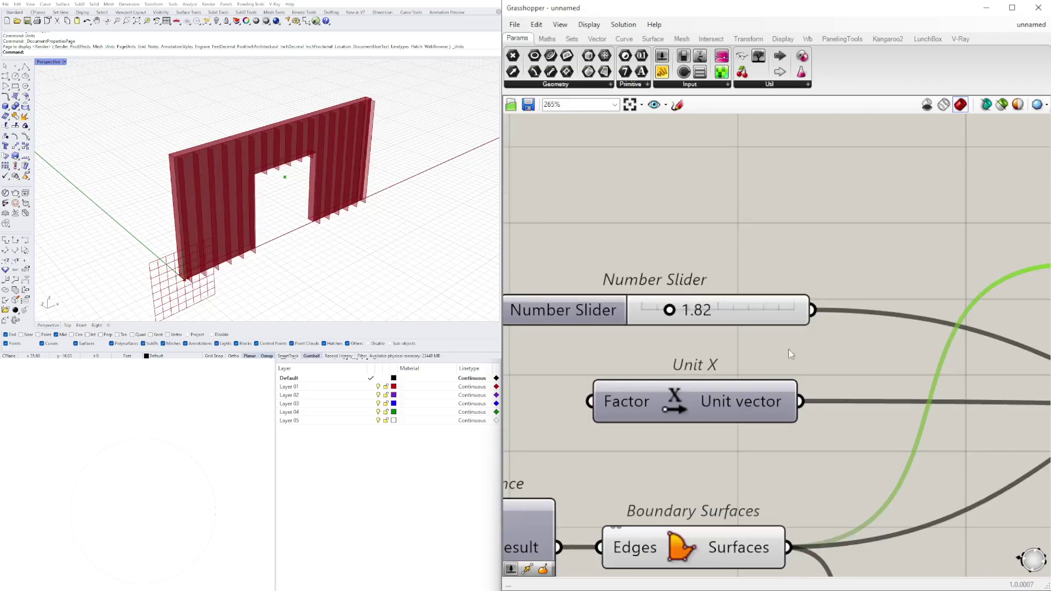
# Move the copied Amplitude directly below Contour and bring the copied Extrude closer to both.
pyautogui.scroll(-6, 759, 344)
pyautogui.click(831, 419)
pyautogui.moveTo(740, 453); pyautogui.dragTo(669, 455)
pyautogui.click(717, 378)
pyautogui.moveTo(841, 425); pyautogui.dragTo(818, 408)
pyautogui.click(845, 375)
pyautogui.click(846, 411)
pyautogui.click(905, 419)
pyautogui.click(232, 278)
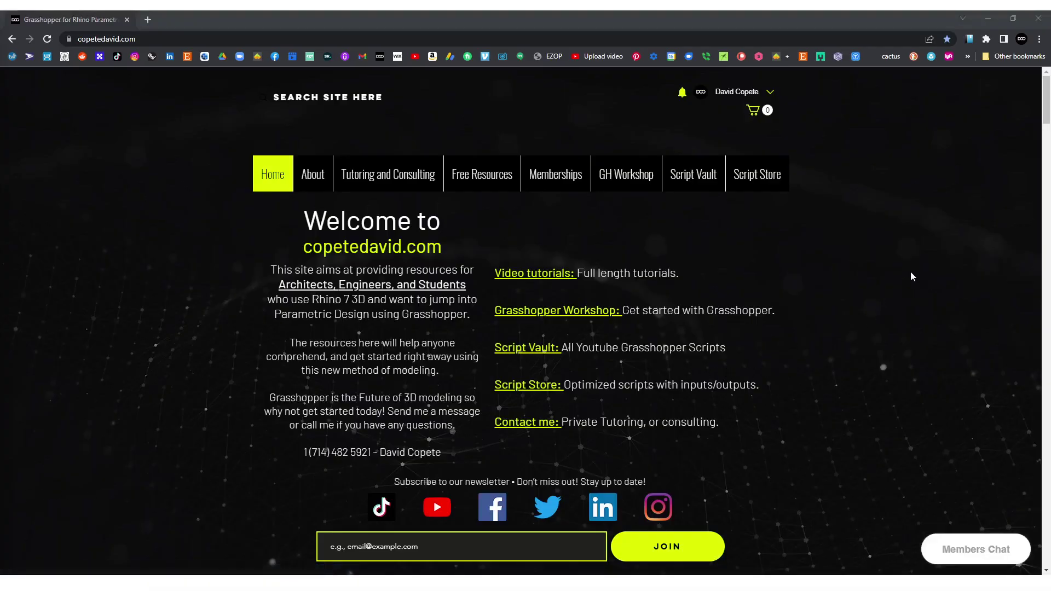
# In the web browser, open the site's Free Resources page and download the Surface To Solid script.
pyautogui.click(482, 180)
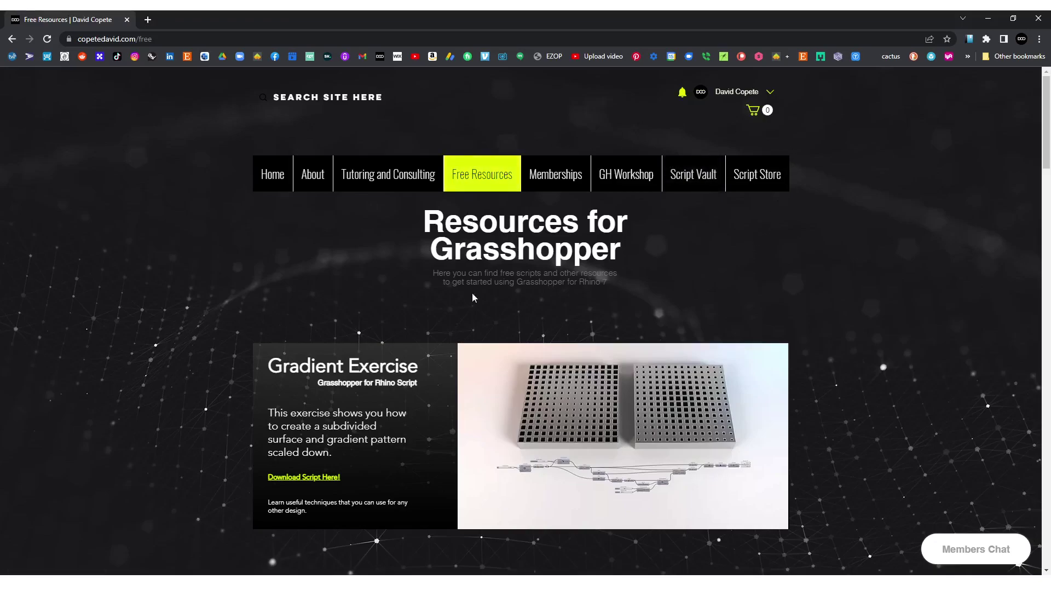
pyautogui.scroll(-3, 756, 277)
pyautogui.scroll(-12, 784, 277)
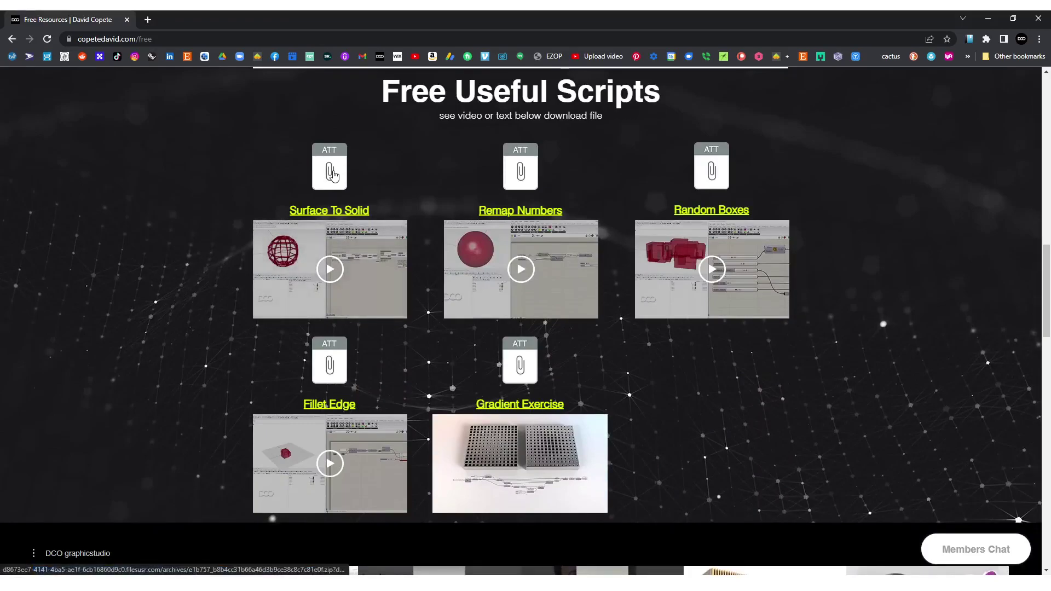
pyautogui.click(326, 186)
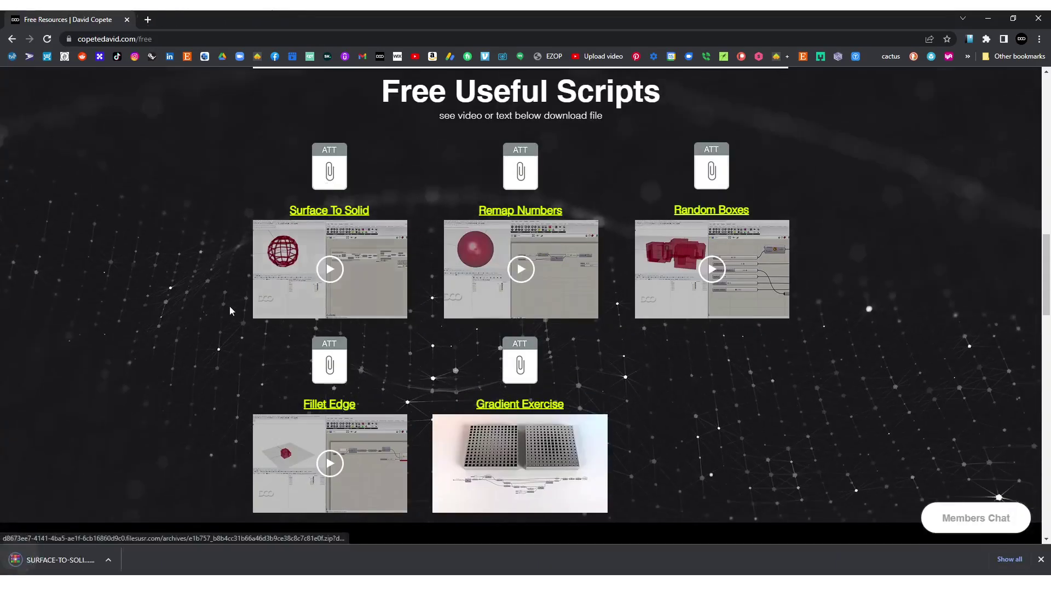
# Open SURFACE-TO-SOLID_V1.gh from the downloaded archive, dismiss the WinRAR licence notice, and close the archive window.
pyautogui.click(64, 561)
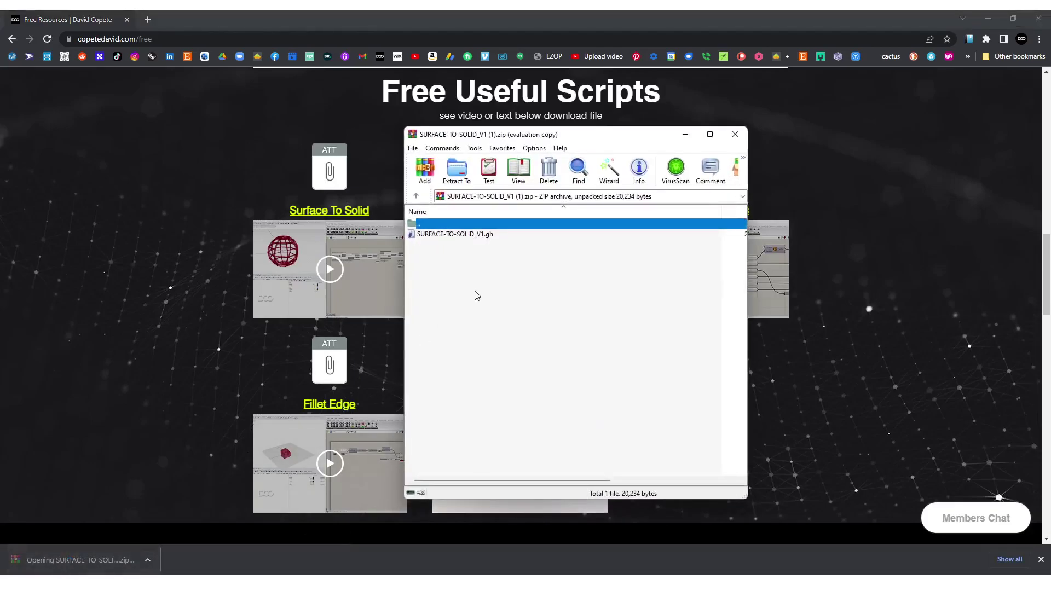
pyautogui.click(463, 235)
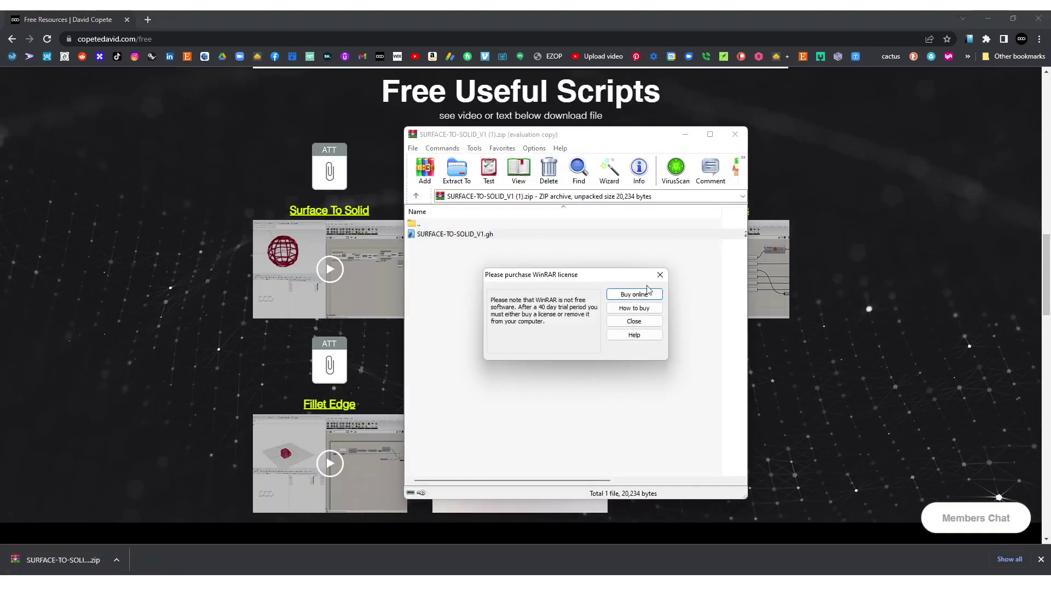
pyautogui.click(660, 275)
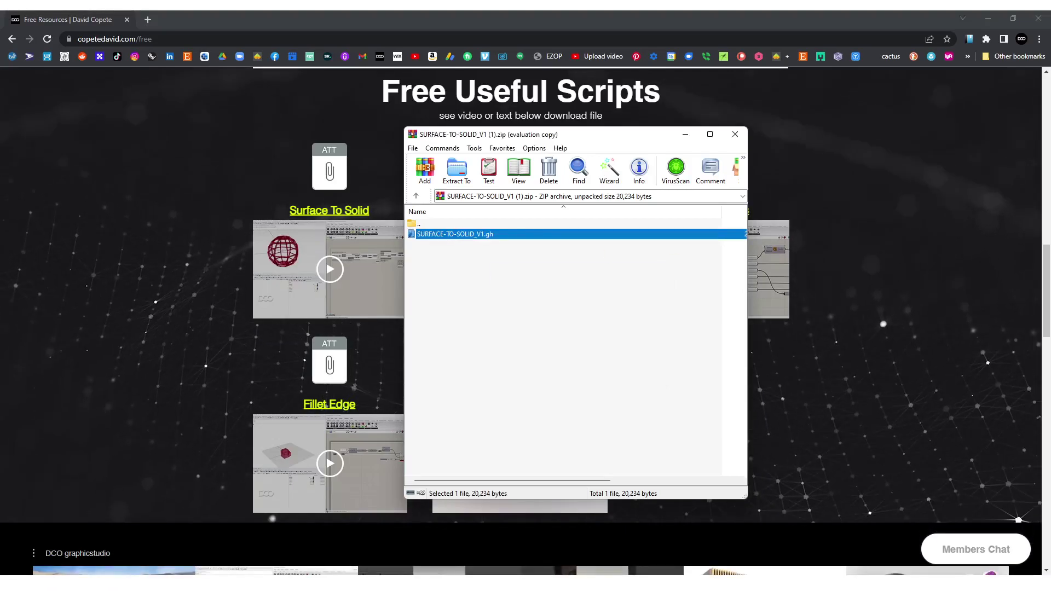
pyautogui.click(735, 134)
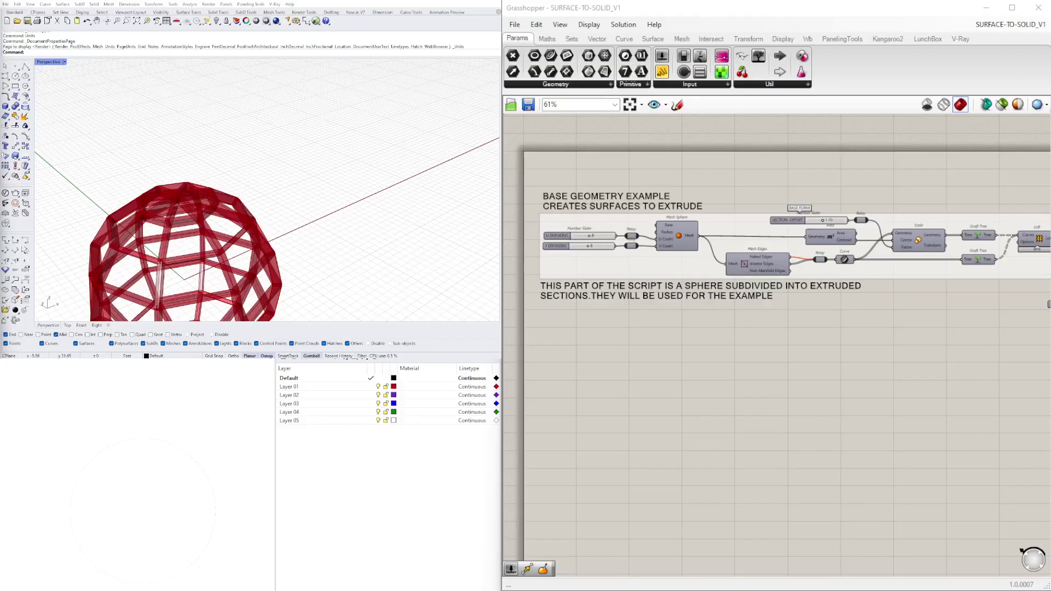
# In Grasshopper's SURFACE-TO-SOLID_V1 definition, select the reusable Surface to Solid group with its Section Depth slider for copying.
pyautogui.keyDown('shift'); pyautogui.moveTo(194, 245); pyautogui.dragTo(259, 166, button='right'); pyautogui.keyUp('shift')
pyautogui.moveTo(930, 310); pyautogui.dragTo(804, 324, button='right')
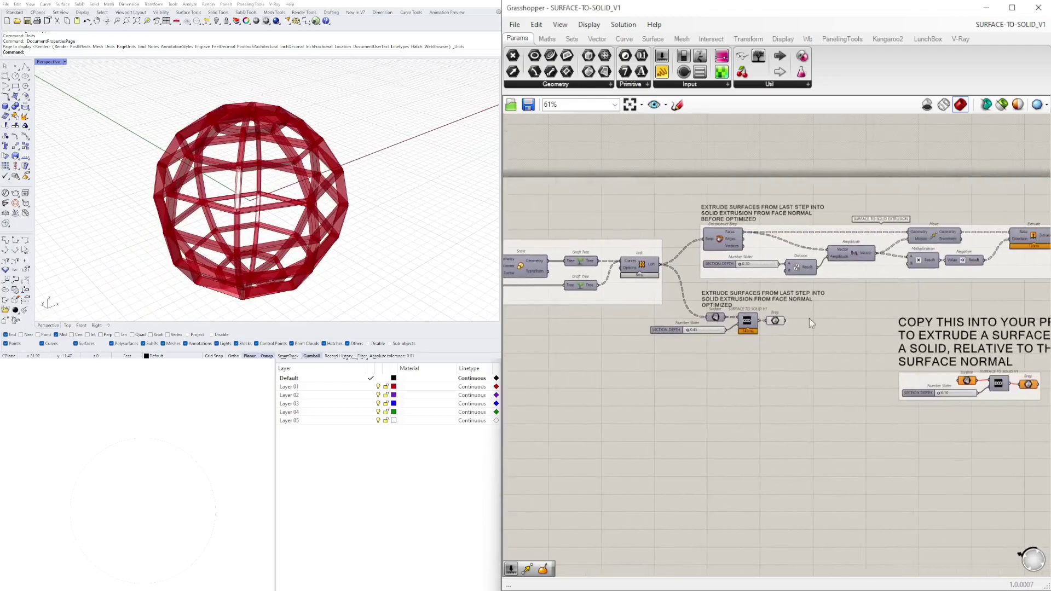
pyautogui.scroll(5, 723, 347)
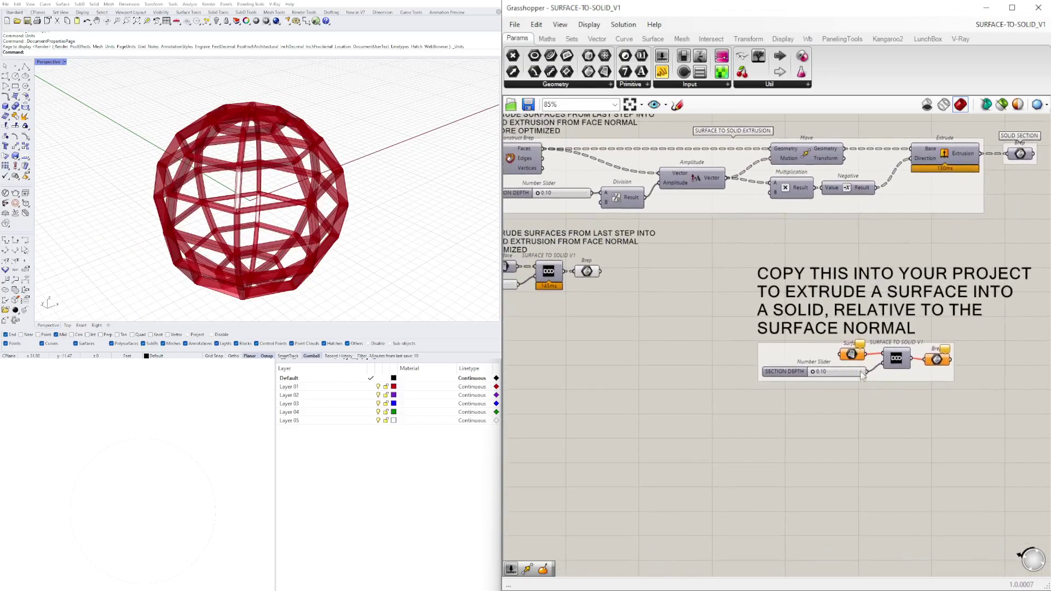
pyautogui.moveTo(875, 389); pyautogui.dragTo(826, 417, button='right')
pyautogui.scroll(-2, 879, 277)
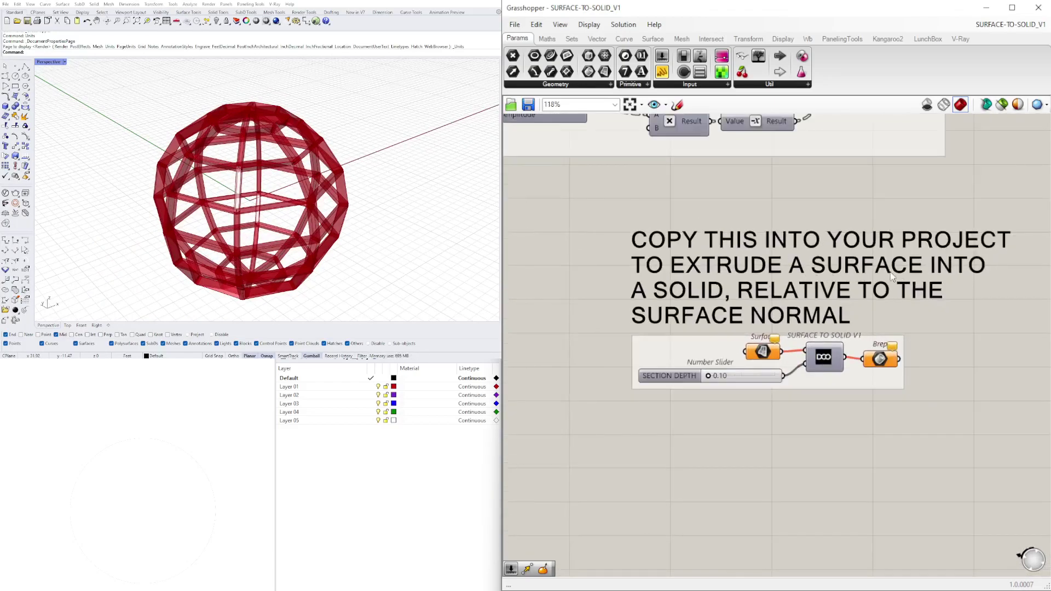
pyautogui.moveTo(810, 310); pyautogui.dragTo(786, 308, button='right')
pyautogui.moveTo(939, 454); pyautogui.dragTo(582, 334)
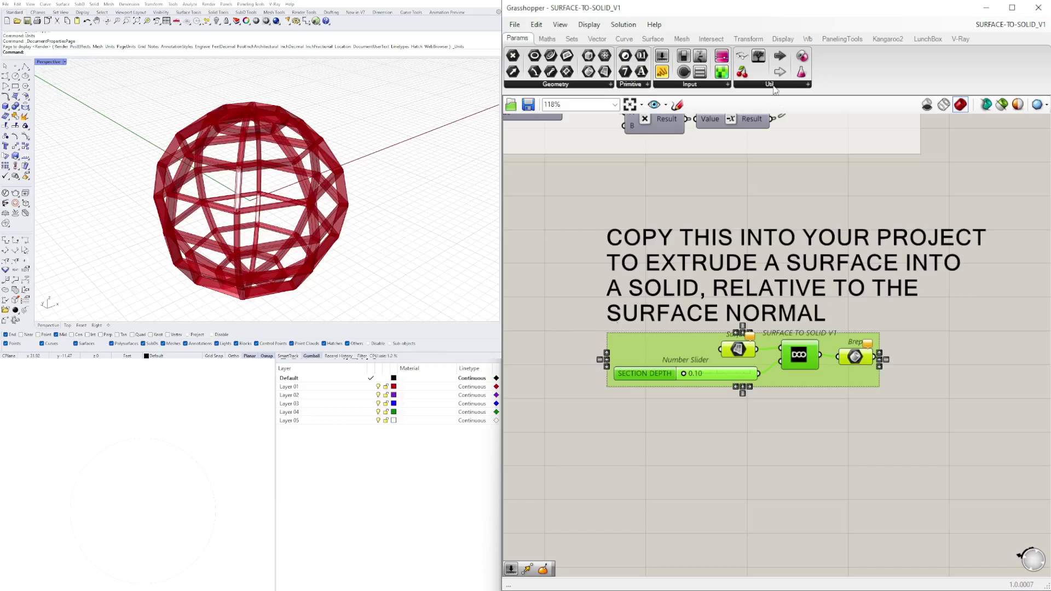
# Switch back to the unnamed wall definition and bring the free canvas area beyond the last Extrude into view.
pyautogui.click(985, 26)
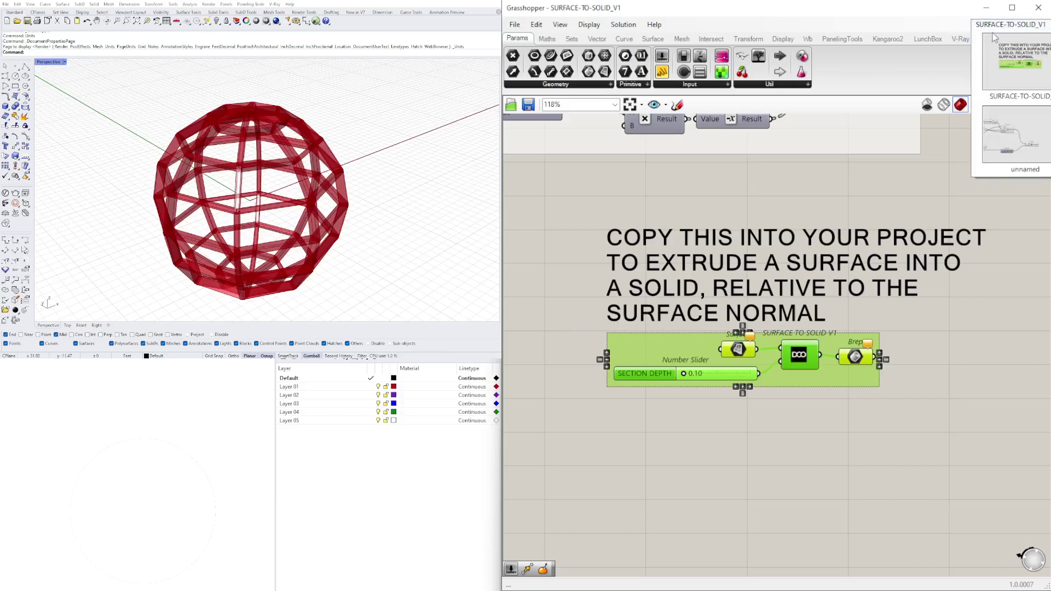
pyautogui.click(1012, 129)
pyautogui.scroll(-3, 825, 306)
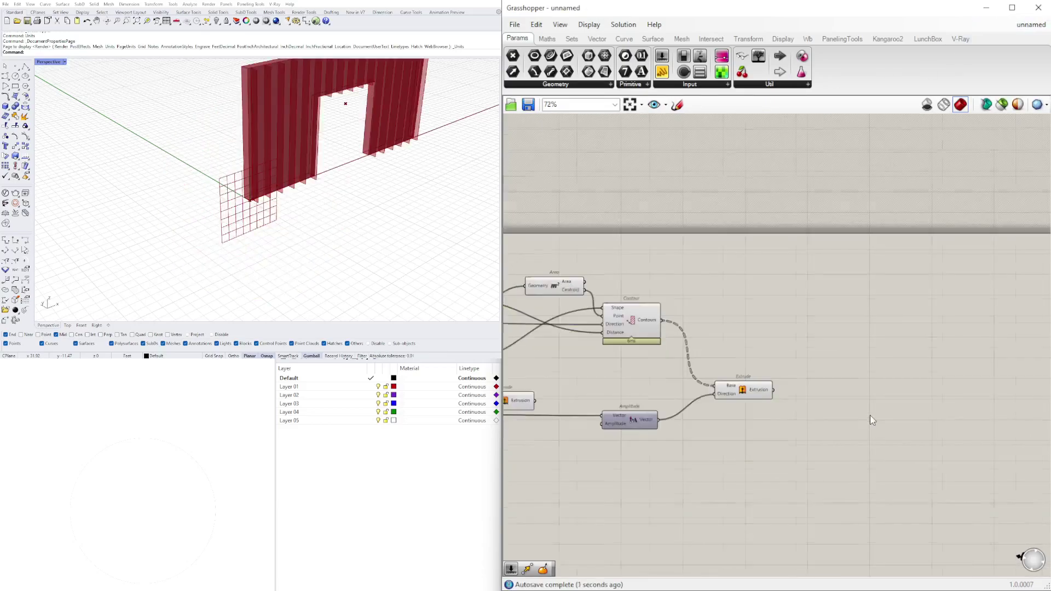
# Paste the Surface to Solid group beyond the last Extrude and wire the Extrusion output into its Surface input.
pyautogui.hotkey('ctrl', 'v')
pyautogui.moveTo(648, 470); pyautogui.dragTo(877, 427)
pyautogui.click(770, 392)
pyautogui.scroll(3, 769, 392)
pyautogui.moveTo(752, 364); pyautogui.dragTo(833, 420)
pyautogui.scroll(10, 260, 154)
pyautogui.scroll(-5, 259, 155)
pyautogui.keyDown('shift'); pyautogui.moveTo(258, 157); pyautogui.dragTo(243, 241, button='right'); pyautogui.keyUp('shift')
pyautogui.scroll(5, 845, 433)
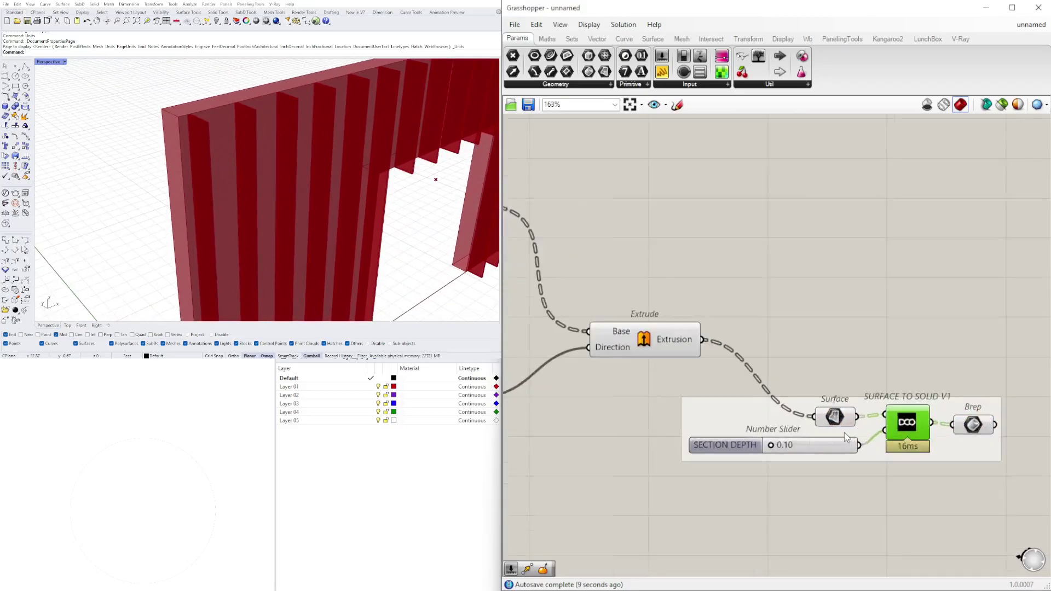
# Set the Section Depth slider to 0.32.
pyautogui.moveTo(707, 450); pyautogui.dragTo(702, 454)
pyautogui.scroll(-6, 703, 454)
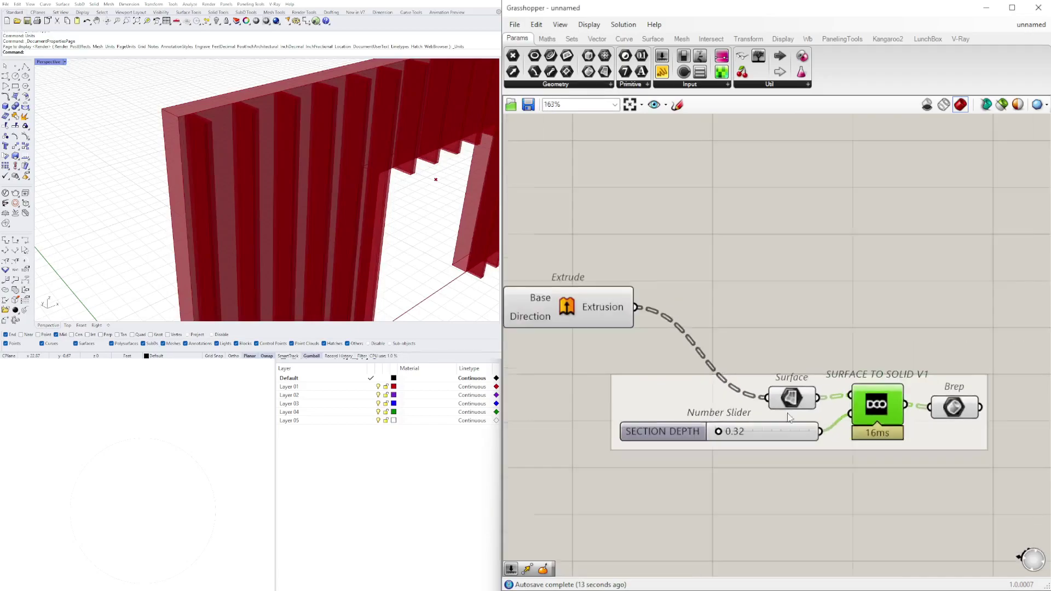
pyautogui.scroll(2, 931, 337)
pyautogui.scroll(-2, 788, 335)
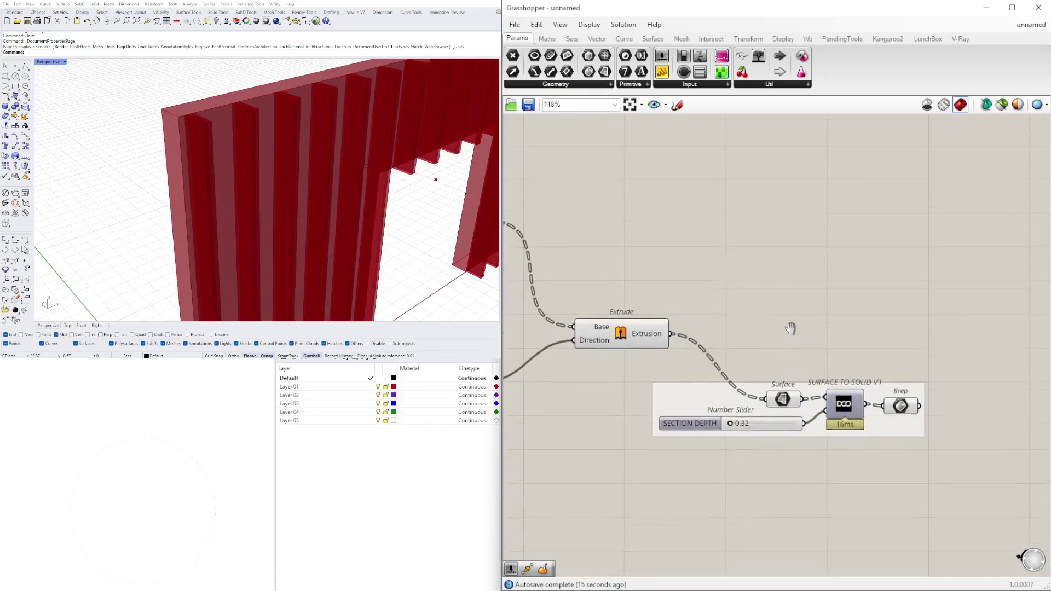
# Open the SURFACE TO SOLID V1 cluster to view its internal components, and leave it with Save & Close.
pyautogui.doubleClick(846, 399)
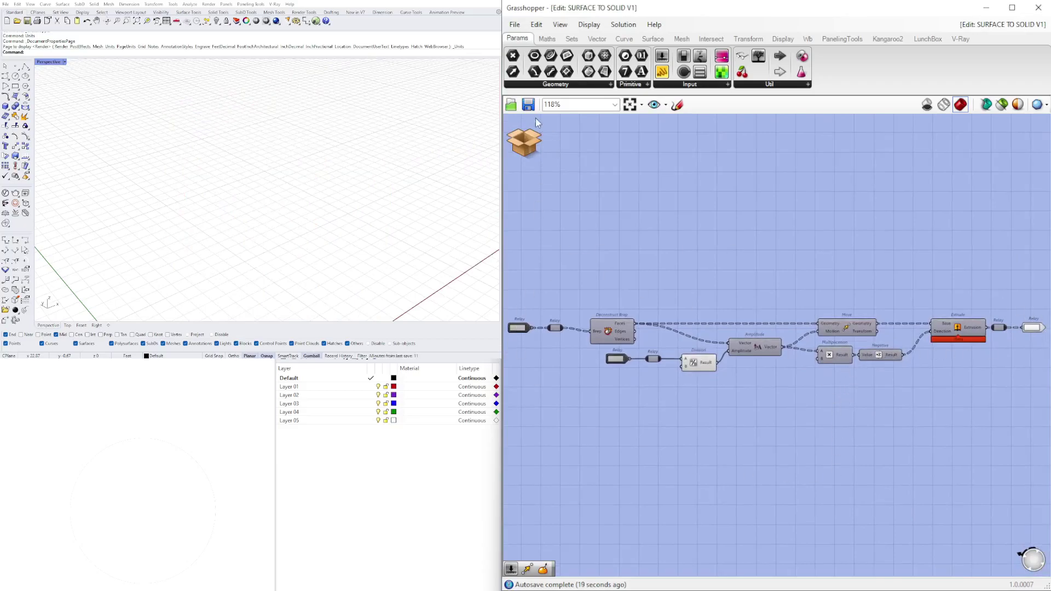
pyautogui.click(524, 147)
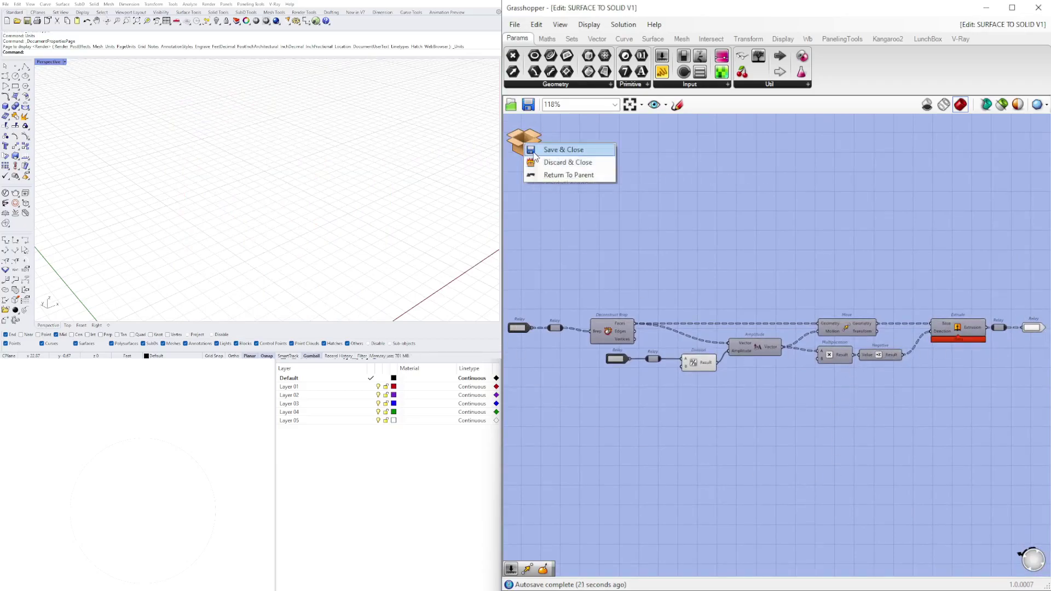
pyautogui.click(551, 149)
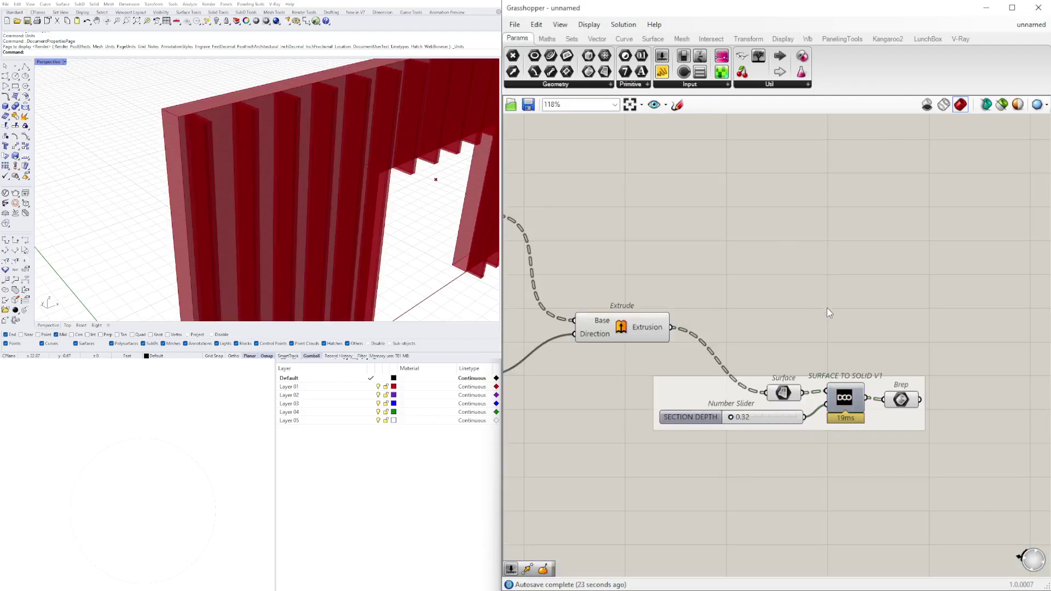
# Ungroup the pasted Surface to Solid components and move them into line beside the last Extrude.
pyautogui.scroll(-2, 816, 273)
pyautogui.click(866, 393)
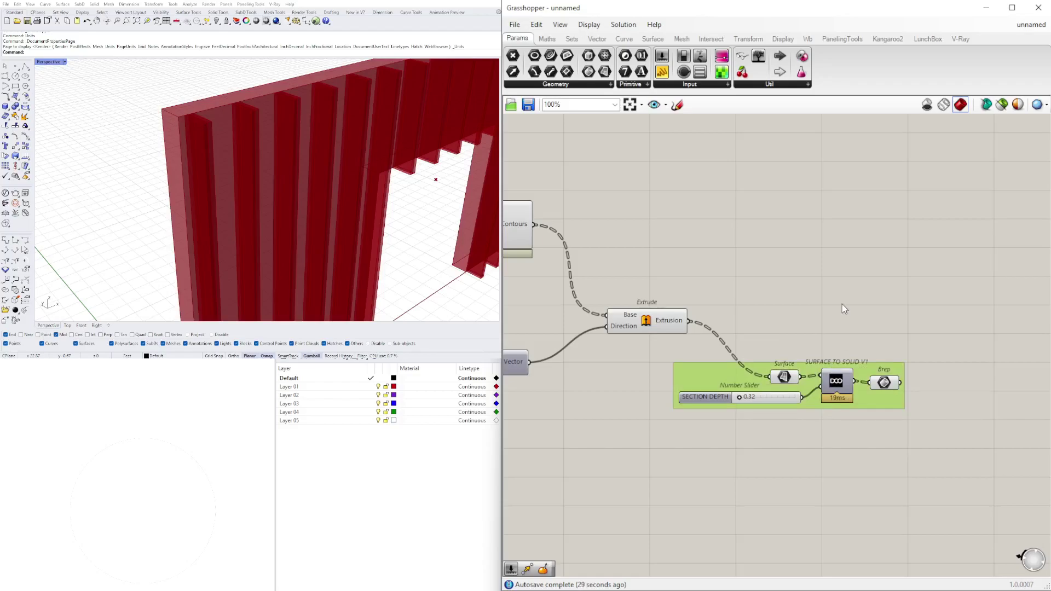
pyautogui.click(891, 431)
pyautogui.rightClick(879, 400)
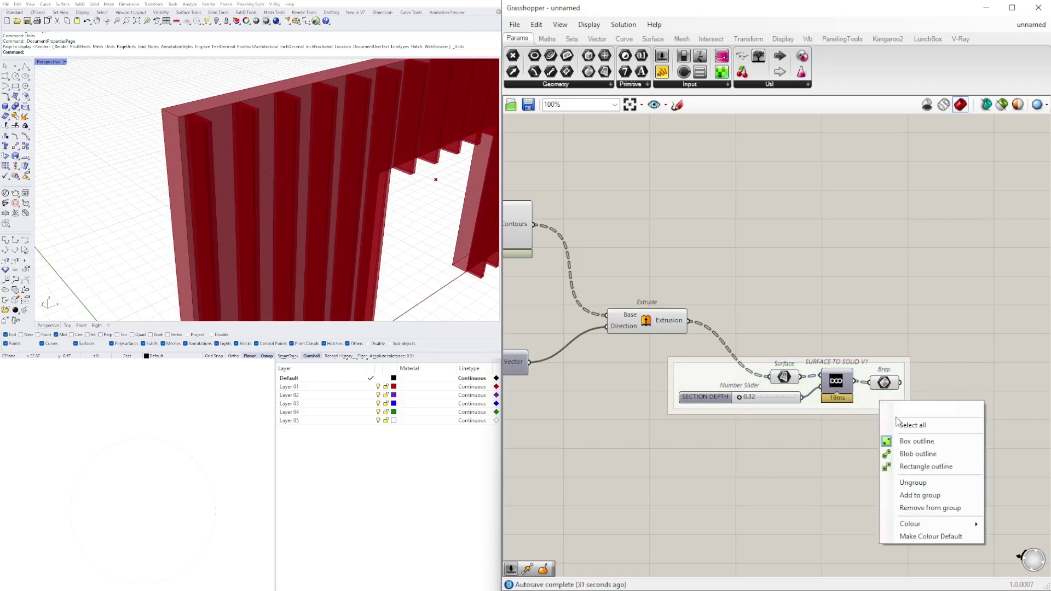
pyautogui.click(903, 481)
pyautogui.moveTo(946, 468); pyautogui.dragTo(740, 352)
pyautogui.moveTo(831, 387); pyautogui.dragTo(796, 370)
pyautogui.click(736, 288)
# Set Section Depth to 0.16 and turn off the preview of the last Extrude and the Surface parameter.
pyautogui.moveTo(310, 153)
pyautogui.mouseDown(button='right')
pyautogui.moveTo(376, 171)
pyautogui.moveTo(305, 158)
pyautogui.mouseUp(button='right')
pyautogui.moveTo(797, 414); pyautogui.dragTo(663, 301)
pyautogui.middleClick(669, 299)
pyautogui.click(700, 276)
# Examine the thickened studs up close in the viewport and highlight the final Brep output.
pyautogui.moveTo(309, 196)
pyautogui.keyDown('shift'); pyautogui.mouseDown(button='right')
pyautogui.moveTo(342, 135)
pyautogui.moveTo(324, 150)
pyautogui.moveTo(318, 197)
pyautogui.mouseUp(button='right'); pyautogui.keyUp('shift')
pyautogui.scroll(-4, 324, 150)
pyautogui.scroll(4, 238, 164)
pyautogui.moveTo(247, 208); pyautogui.dragTo(290, 135, button='right')
pyautogui.scroll(-5, 295, 170)
pyautogui.scroll(5, 335, 181)
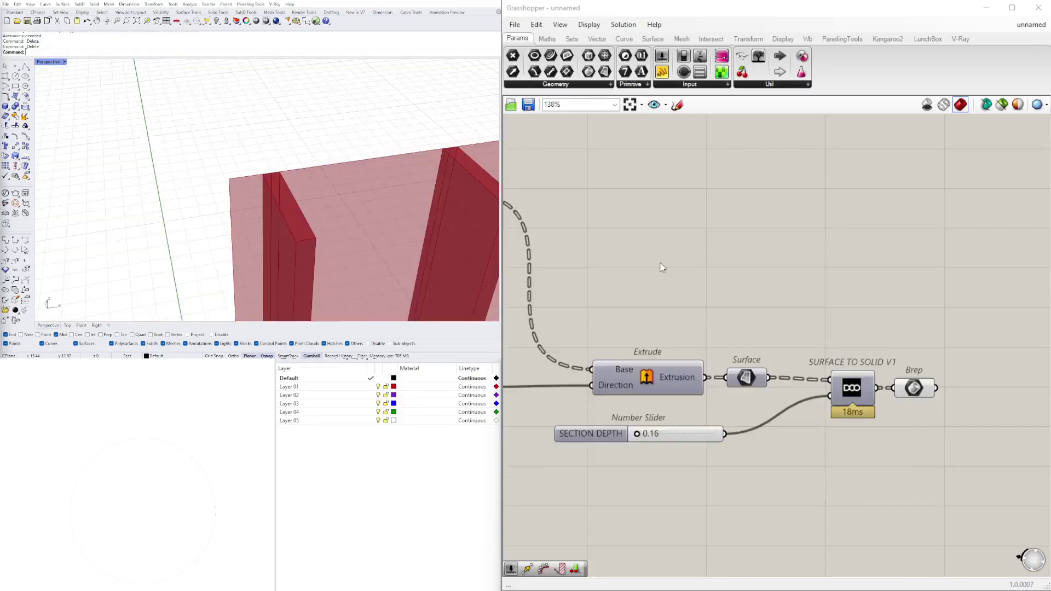
pyautogui.scroll(-2, 668, 359)
pyautogui.scroll(2, 668, 359)
pyautogui.click(916, 389)
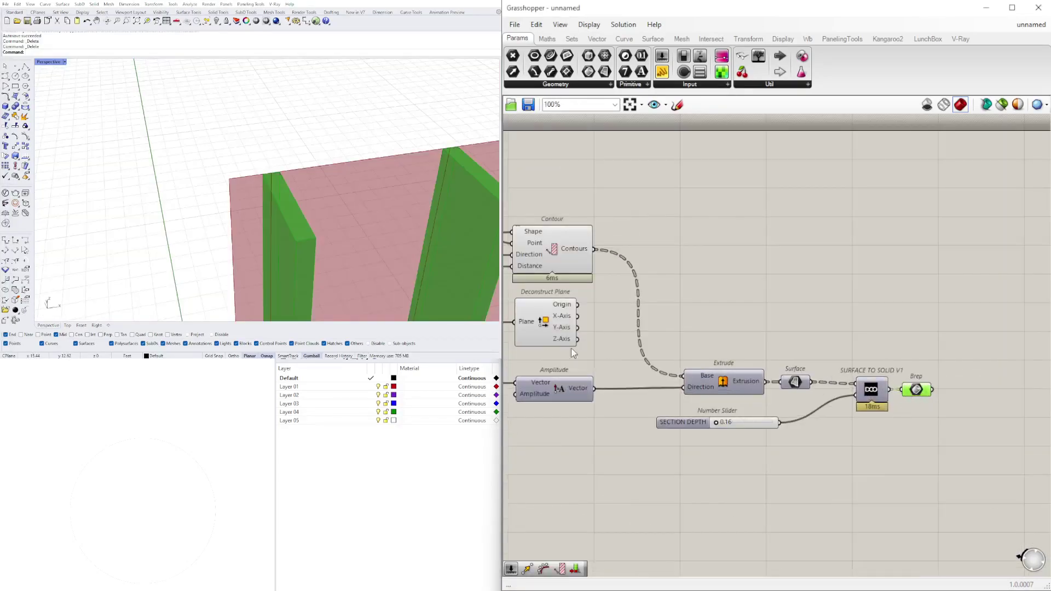
# Highlight the Contour output and examine where its curves sit within the studs' thickness at the wall's top corner.
pyautogui.scroll(-1, 628, 287)
pyautogui.click(628, 287)
pyautogui.moveTo(428, 186); pyautogui.dragTo(371, 190, button='right')
pyautogui.press('Return')
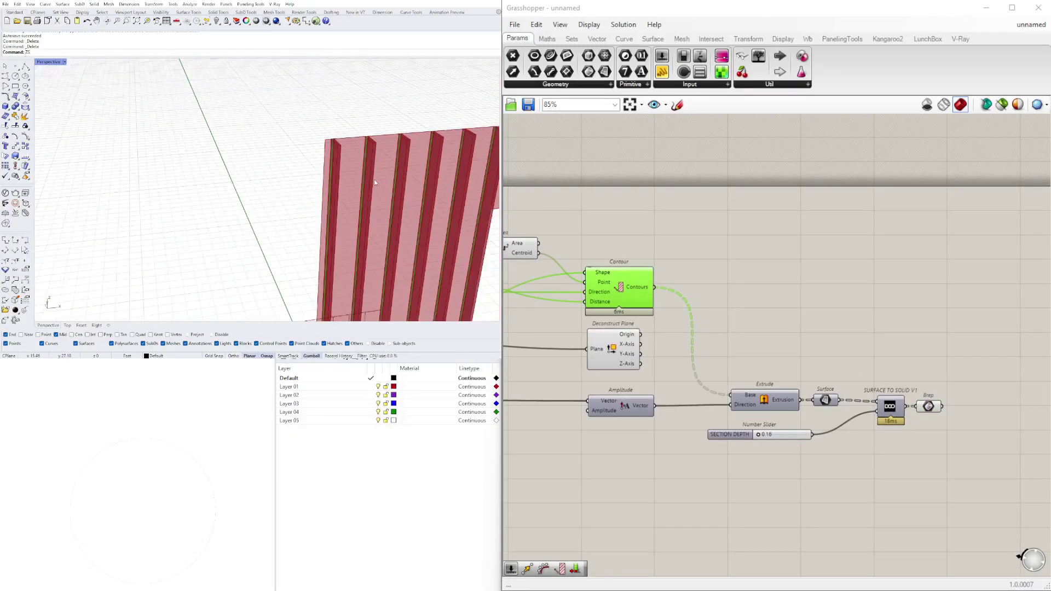
pyautogui.write('z')
pyautogui.press('Return')
pyautogui.write('e')
pyautogui.press('Return')
pyautogui.moveTo(181, 156)
pyautogui.mouseDown(button='right')
pyautogui.moveTo(203, 151)
pyautogui.moveTo(191, 157)
pyautogui.mouseUp(button='right')
pyautogui.scroll(5, 204, 143)
pyautogui.scroll(7, 218, 125)
pyautogui.scroll(-6, 218, 125)
pyautogui.scroll(8, 150, 157)
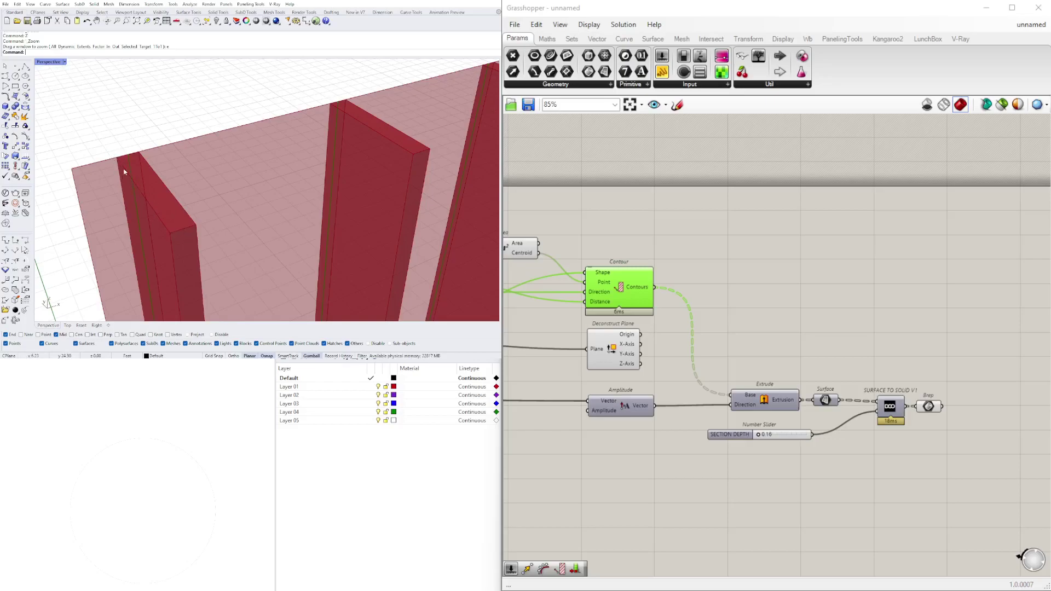
# Add an End Points component and feed its Curve input from the Contour component's Contours output.
pyautogui.doubleClick(741, 315)
pyautogui.write('e')
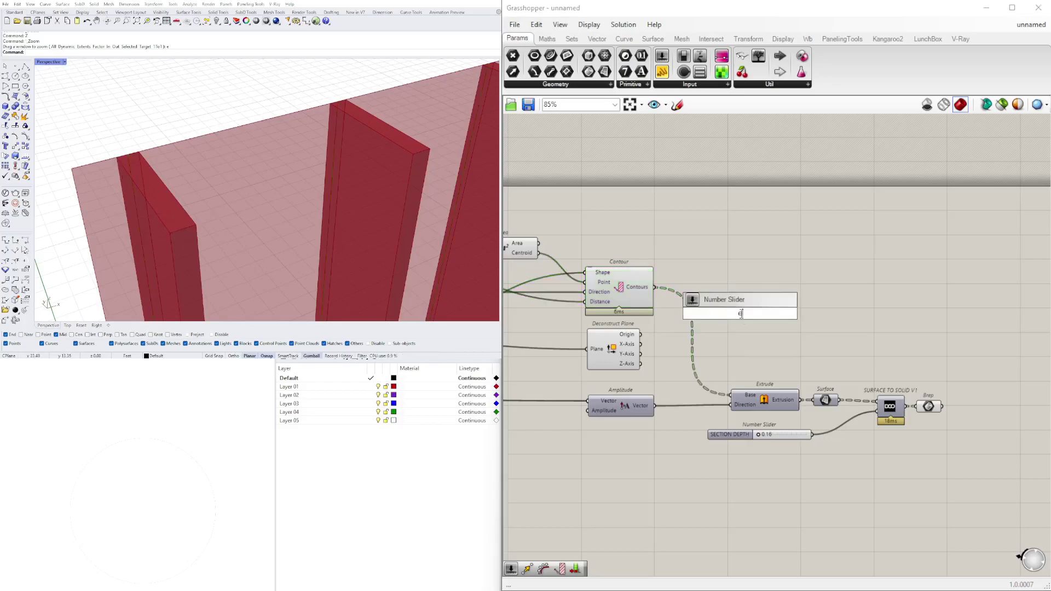
pyautogui.write('nd')
pyautogui.press('Return')
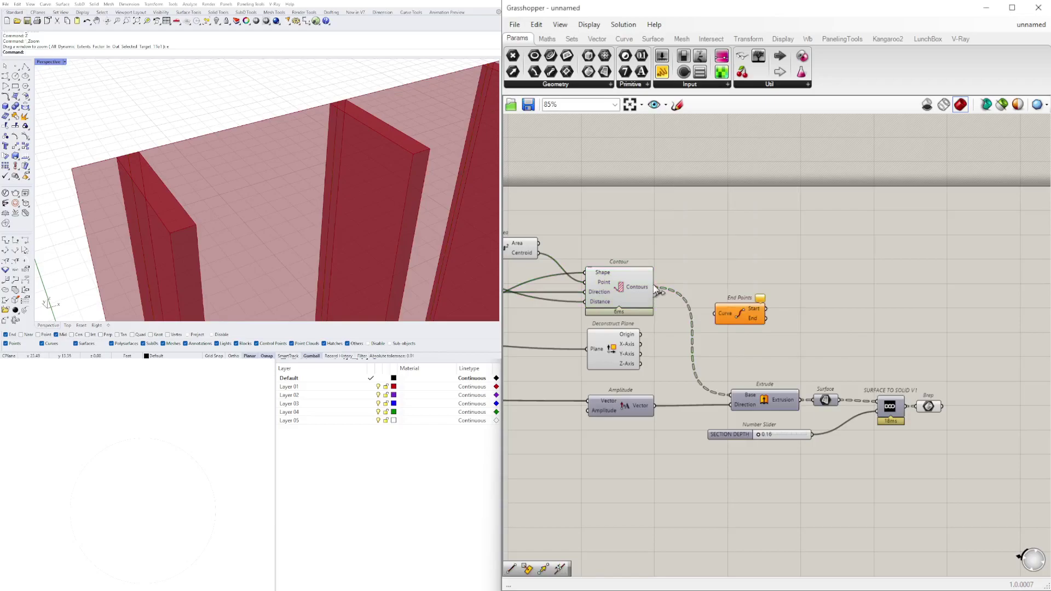
pyautogui.moveTo(717, 311); pyautogui.dragTo(938, 248)
pyautogui.moveTo(825, 286); pyautogui.dragTo(744, 315, button='right')
pyautogui.moveTo(863, 269); pyautogui.dragTo(685, 283)
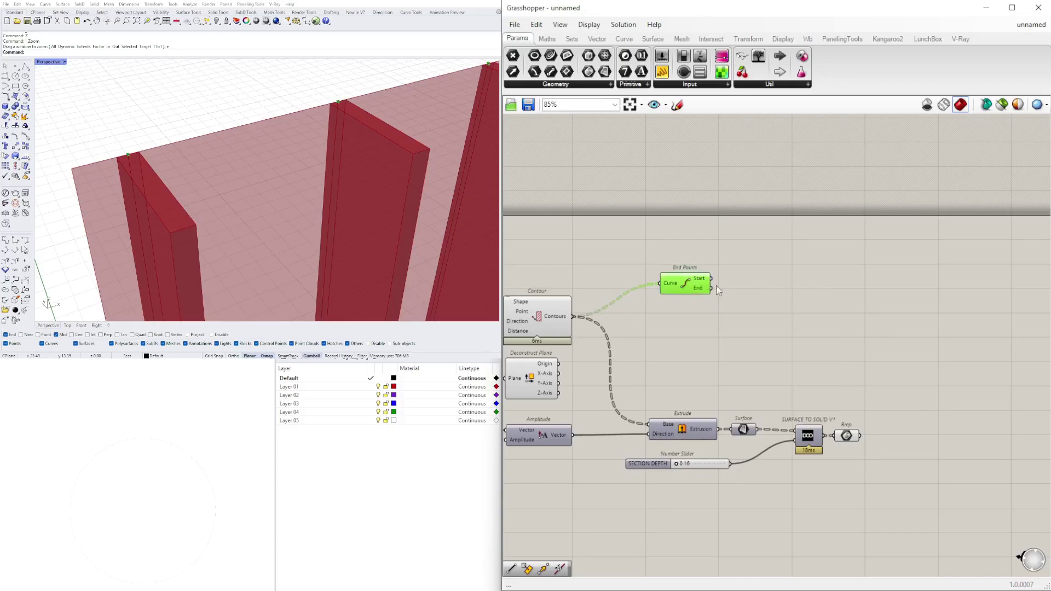
# Add a Move component beside End Points and wire the Start points into its Geometry input.
pyautogui.doubleClick(784, 310)
pyautogui.write('move')
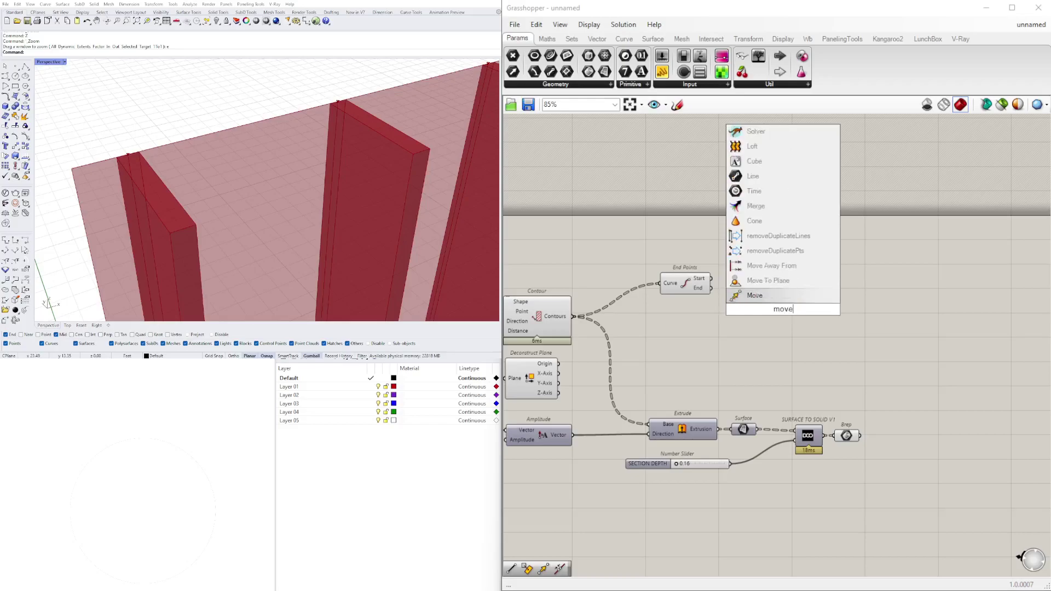
pyautogui.click(746, 296)
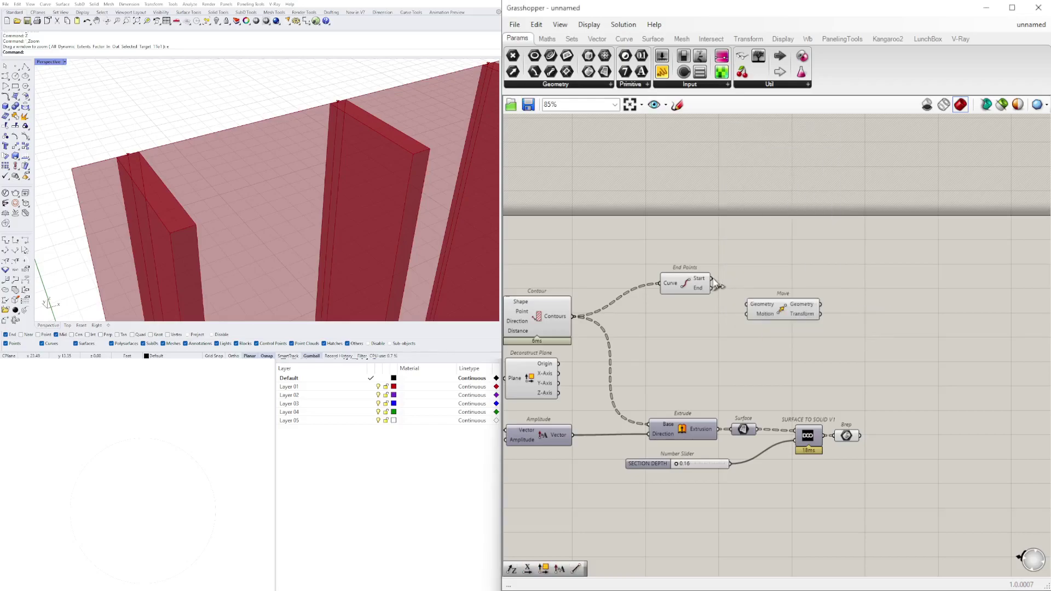
pyautogui.moveTo(756, 312); pyautogui.dragTo(770, 287)
pyautogui.click(778, 345)
# Delete the Deconstruct Plane component below Contour.
pyautogui.moveTo(536, 374); pyautogui.dragTo(620, 374, button='right')
pyautogui.click(619, 374)
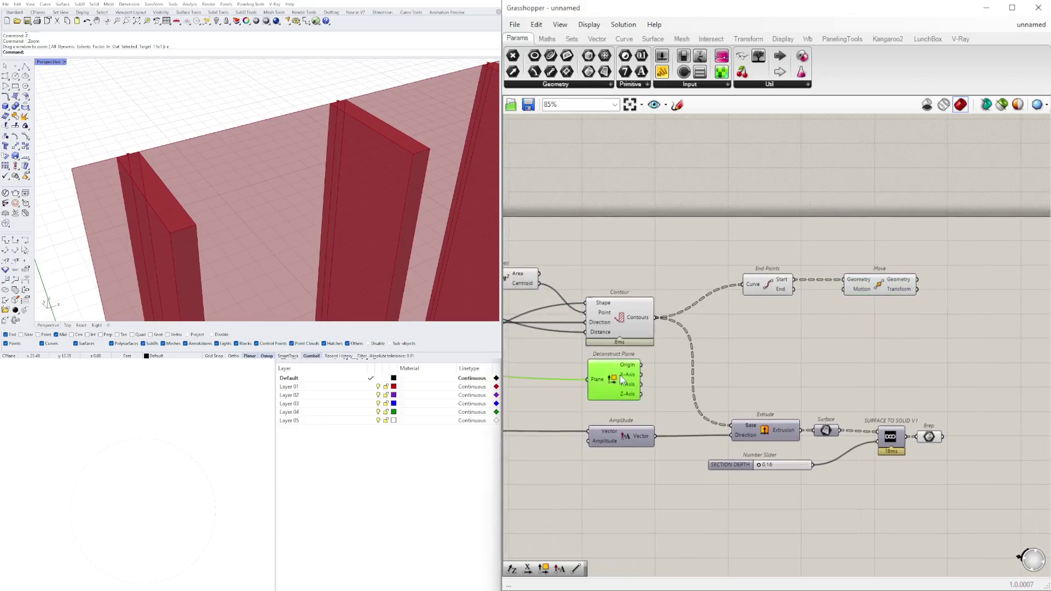
pyautogui.scroll(-2, 619, 374)
pyautogui.moveTo(690, 402); pyautogui.dragTo(961, 402, button='right')
pyautogui.scroll(-1, 848, 385)
pyautogui.press('Delete')
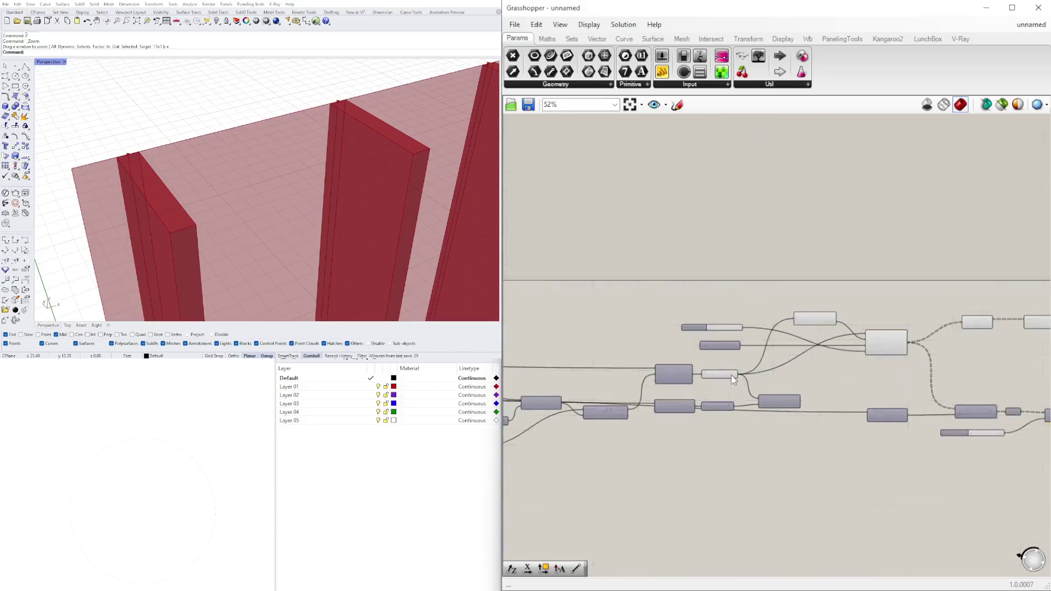
# Add a new Deconstruct Plane component below Contour, with its Plane input fed by the Boundary Surfaces output.
pyautogui.scroll(5, 704, 375)
pyautogui.click(704, 375)
pyautogui.scroll(-5, 235, 166)
pyautogui.scroll(3, 838, 410)
pyautogui.moveTo(838, 409); pyautogui.dragTo(753, 414, button='right')
pyautogui.scroll(-3, 753, 414)
pyautogui.doubleClick(783, 394)
pyautogui.write('dec')
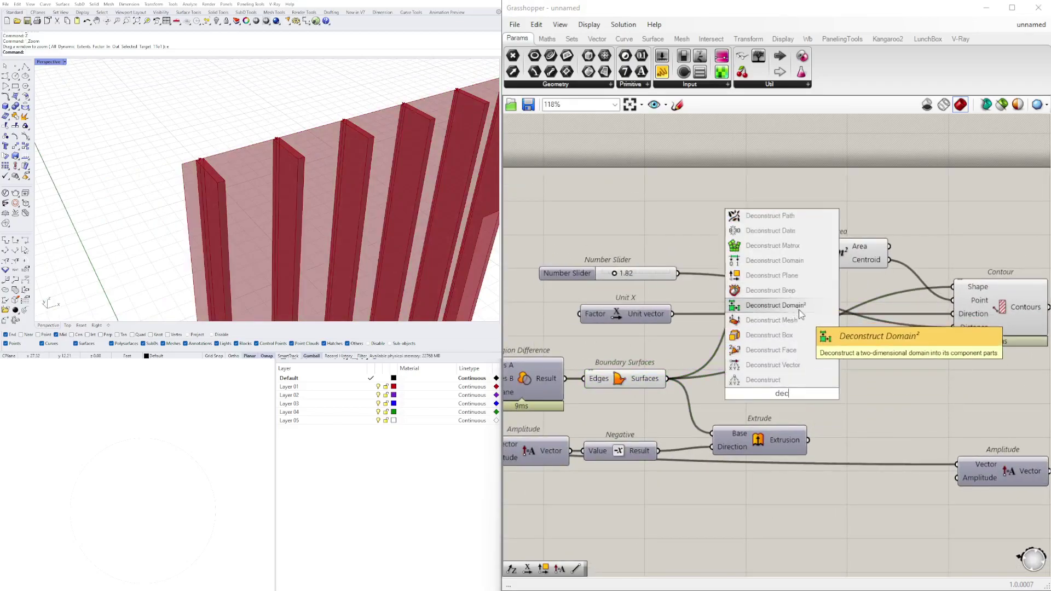
pyautogui.click(787, 278)
pyautogui.moveTo(669, 378); pyautogui.dragTo(1011, 406)
pyautogui.moveTo(1011, 364); pyautogui.dragTo(803, 368, button='right')
pyautogui.moveTo(798, 401); pyautogui.dragTo(739, 406)
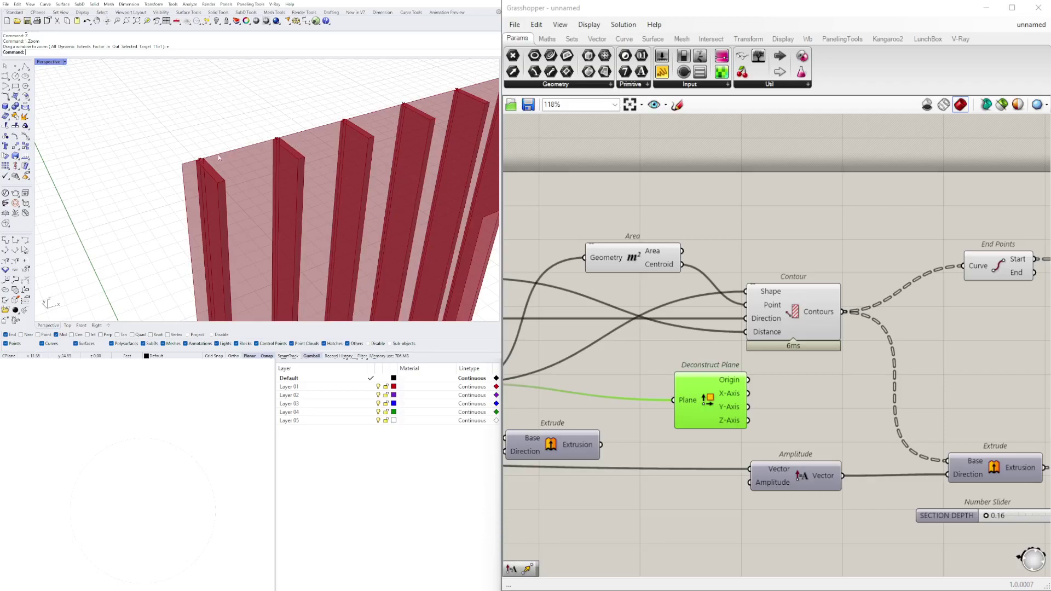
# Add an Amplitude component below End Points and wire the Deconstruct Plane's Y-Axis into its Vector input.
pyautogui.moveTo(869, 369); pyautogui.dragTo(600, 377, button='right')
pyautogui.click(896, 276)
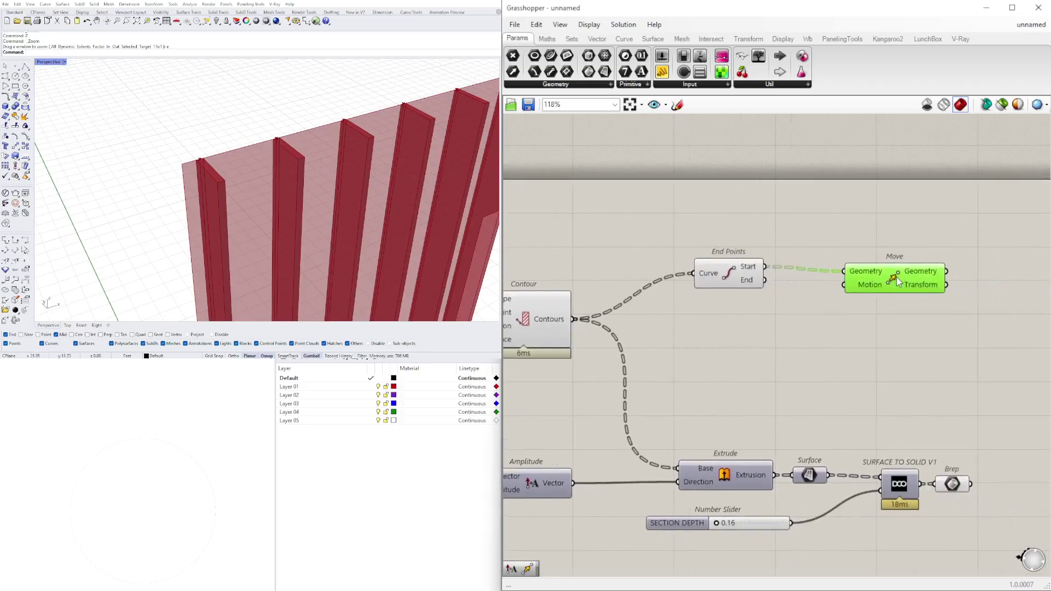
pyautogui.click(742, 269)
pyautogui.moveTo(650, 328); pyautogui.dragTo(846, 339, button='right')
pyautogui.scroll(2, 660, 410)
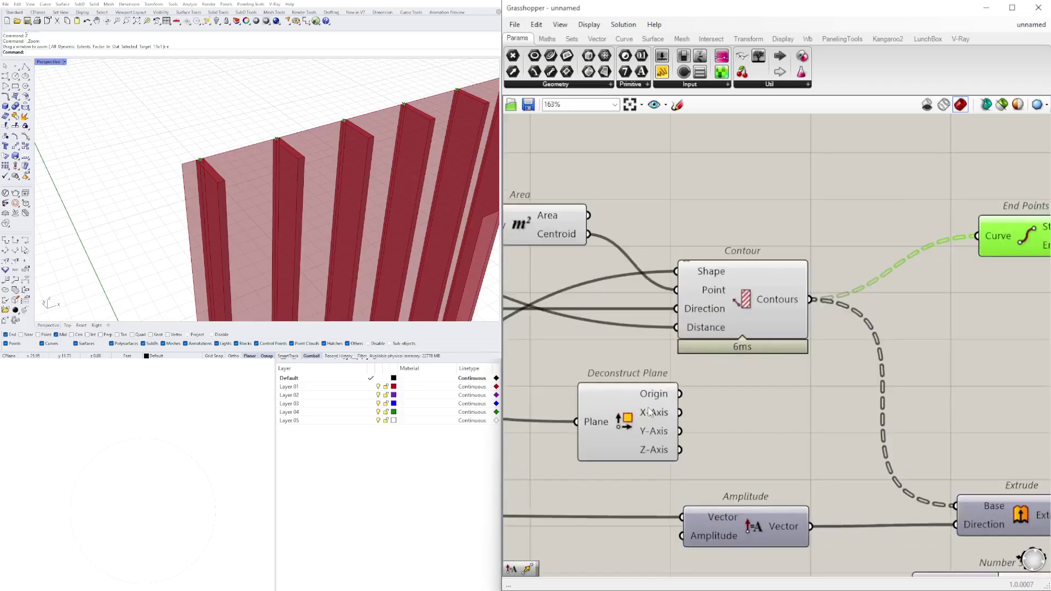
pyautogui.moveTo(625, 429); pyautogui.dragTo(672, 429)
pyautogui.doubleClick(797, 443)
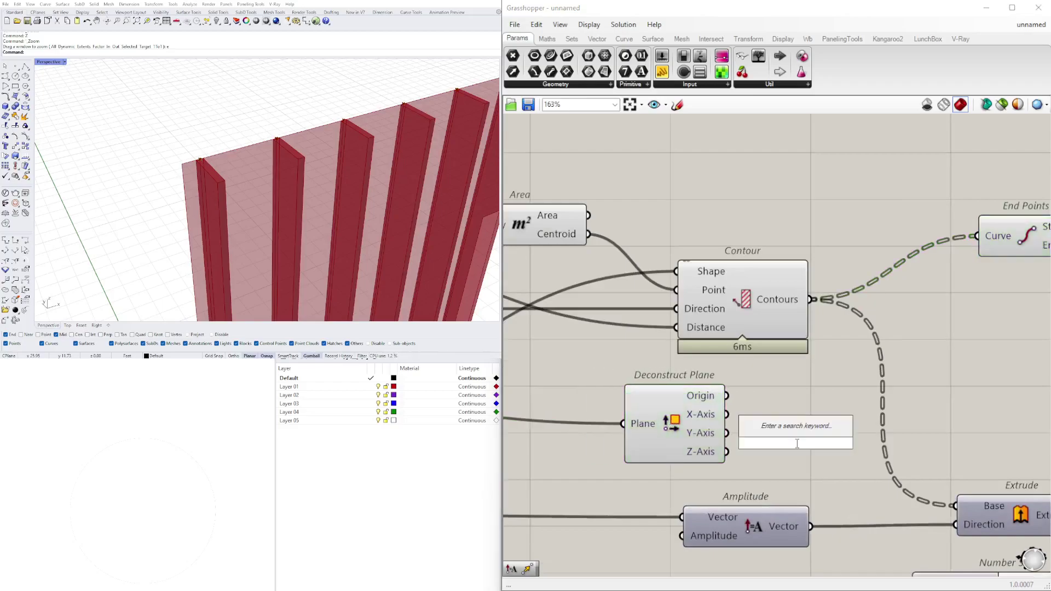
pyautogui.write('ampl')
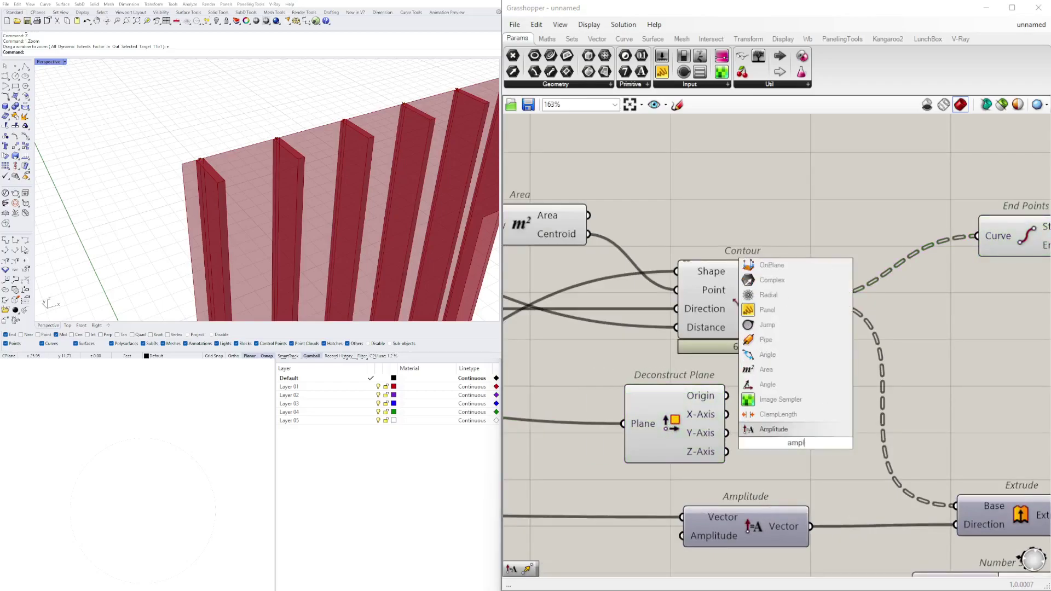
pyautogui.click(796, 432)
pyautogui.moveTo(847, 481); pyautogui.dragTo(741, 493, button='right')
pyautogui.moveTo(694, 454); pyautogui.dragTo(881, 438)
pyautogui.moveTo(621, 447); pyautogui.dragTo(846, 430)
pyautogui.moveTo(858, 439); pyautogui.dragTo(723, 439, button='right')
pyautogui.moveTo(739, 432); pyautogui.dragTo(795, 341)
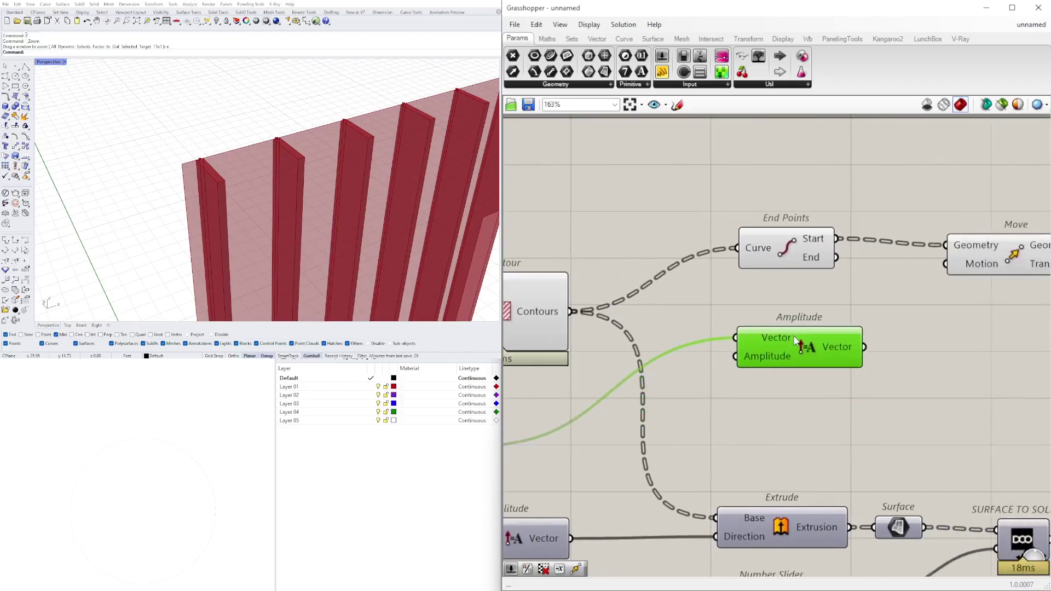
# Wire the new Amplitude's Vector output into Move's Motion input and position Amplitude closer beneath End Points.
pyautogui.moveTo(797, 341); pyautogui.dragTo(764, 362, button='right')
pyautogui.moveTo(833, 365); pyautogui.dragTo(912, 303)
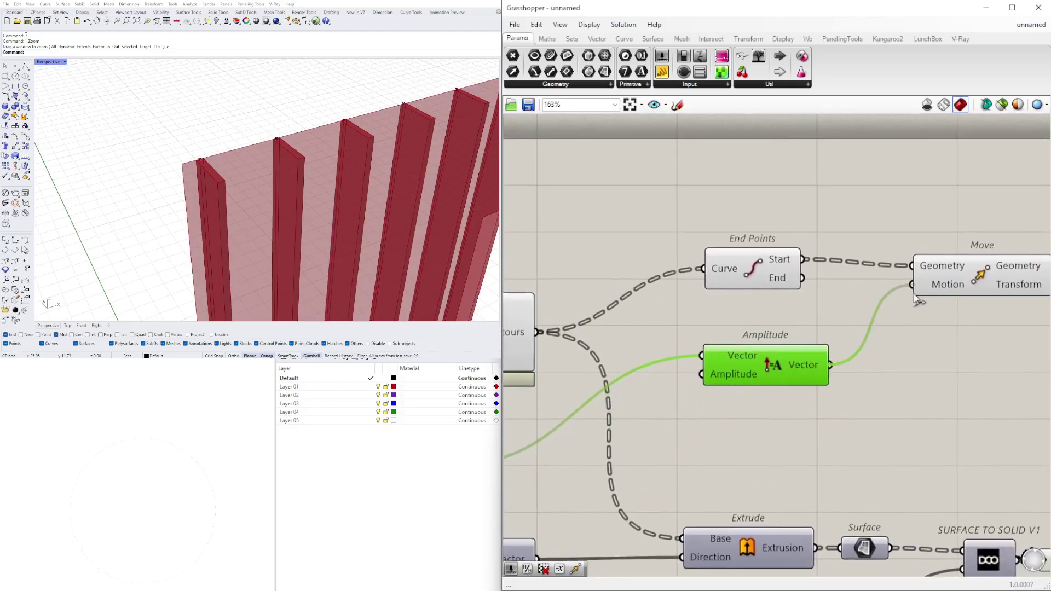
pyautogui.click(944, 272)
pyautogui.moveTo(779, 364); pyautogui.dragTo(774, 336)
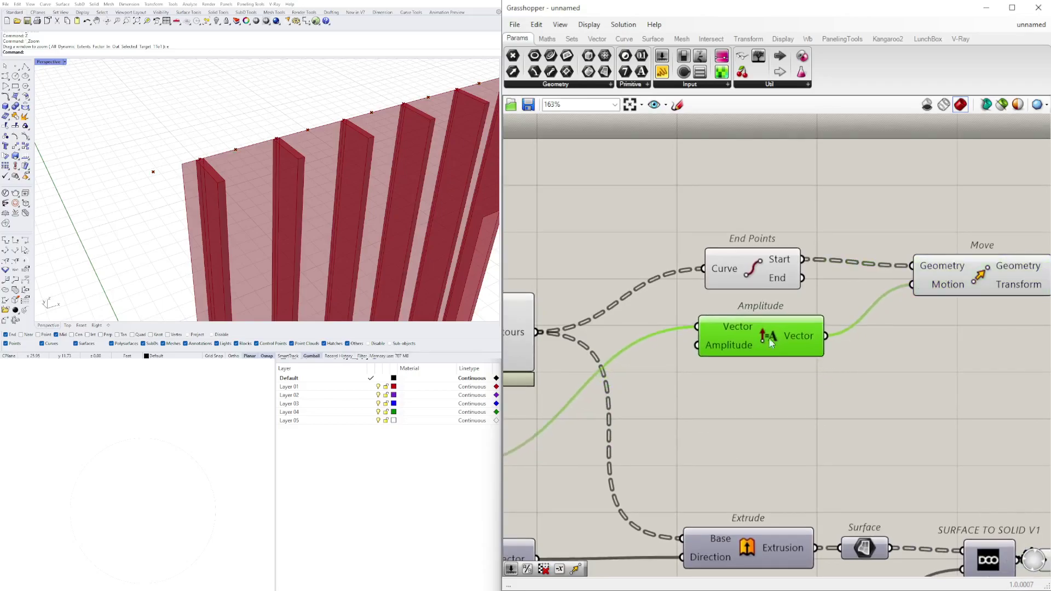
# Add a number slider from 0.5, connect it to the new Amplitude's Amplitude input, and set it to 0.112.
pyautogui.moveTo(706, 312); pyautogui.dragTo(857, 315, button='right')
pyautogui.doubleClick(627, 250)
pyautogui.write('0.5')
pyautogui.press('Return')
pyautogui.moveTo(730, 252); pyautogui.dragTo(848, 350)
pyautogui.scroll(6, 691, 245)
pyautogui.moveTo(622, 254); pyautogui.dragTo(512, 259)
pyautogui.scroll(-8, 760, 339)
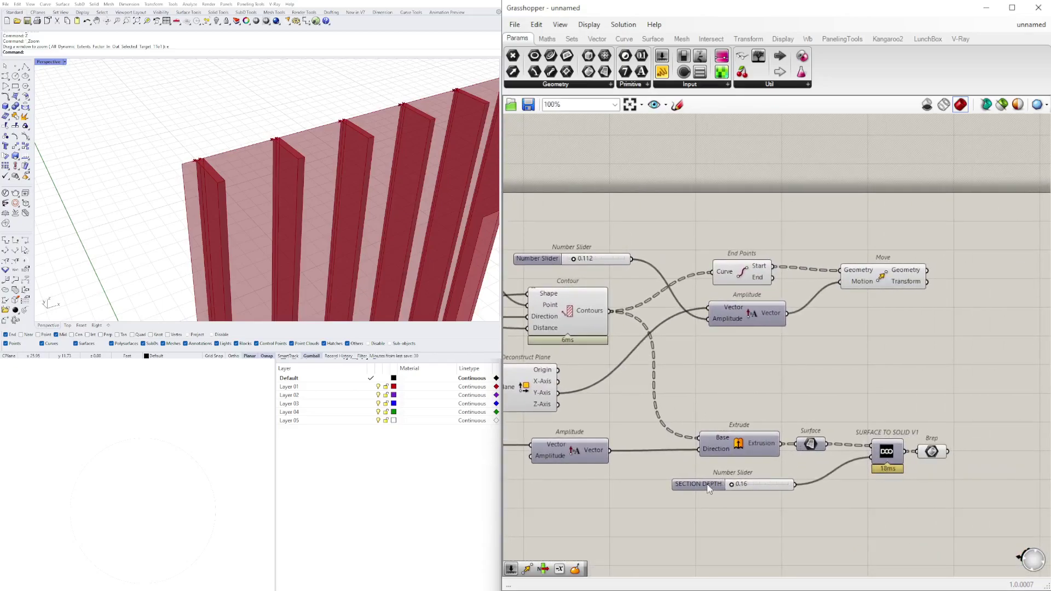
# Shift the End Points, Amplitude and Move components aside and add a Division component with Section Depth wired to input A.
pyautogui.moveTo(988, 346); pyautogui.dragTo(833, 273)
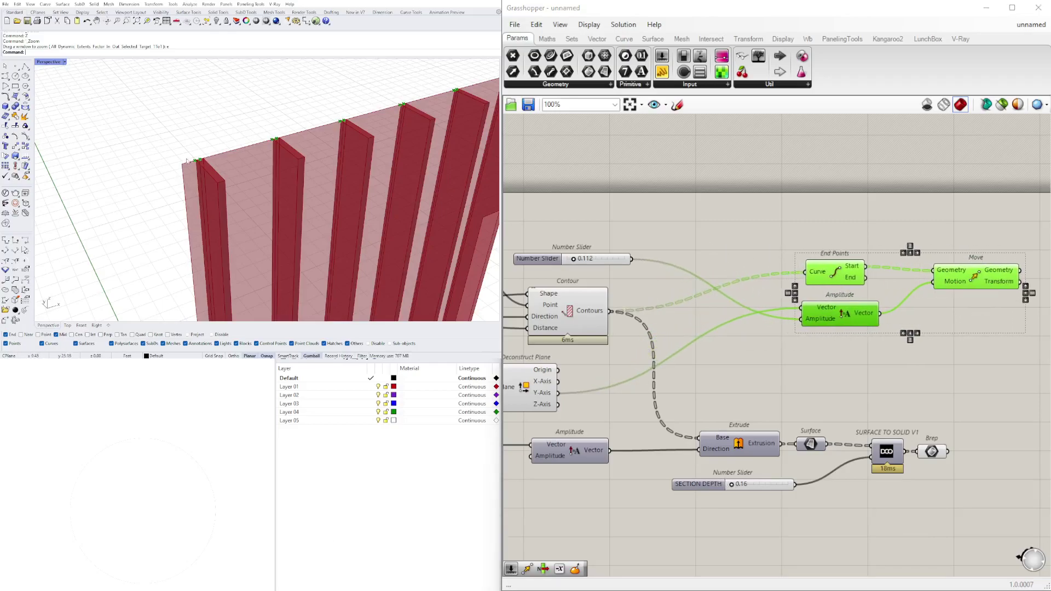
pyautogui.doubleClick(774, 357)
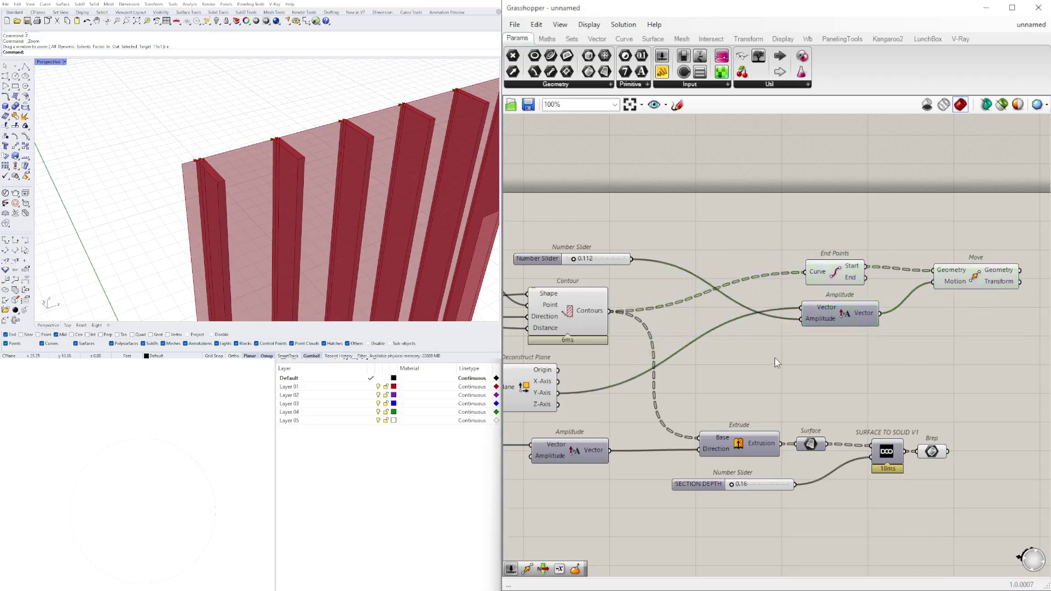
pyautogui.moveTo(700, 483); pyautogui.dragTo(696, 484)
pyautogui.doubleClick(858, 405)
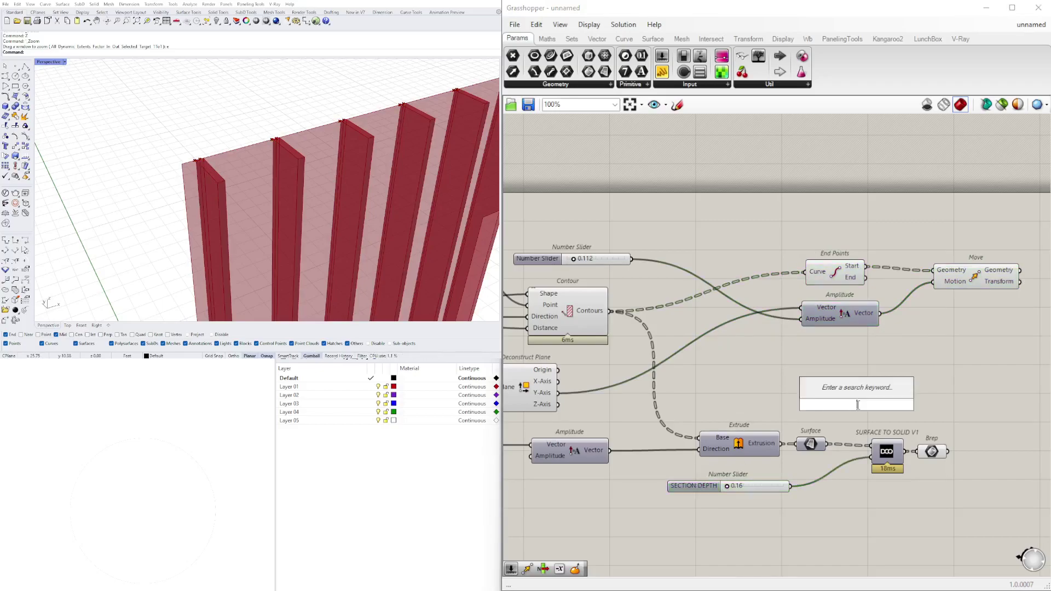
pyautogui.write('division')
pyautogui.press('Return')
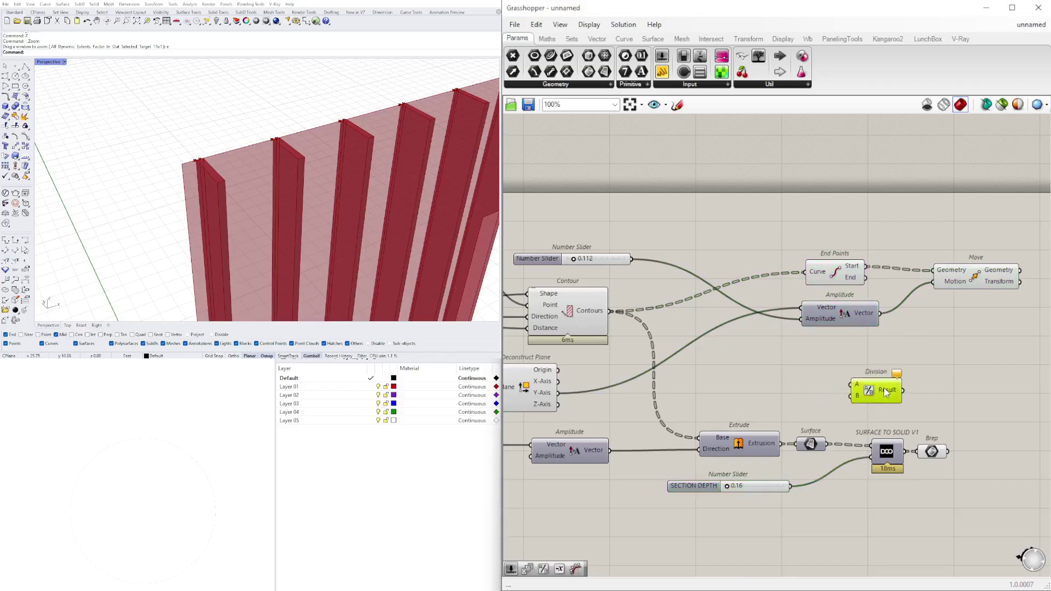
pyautogui.moveTo(801, 481); pyautogui.dragTo(857, 385)
# Move the End Points, Amplitude and Move components farther along and wire Division's Result into the Amplitude input.
pyautogui.moveTo(975, 347); pyautogui.dragTo(888, 370, button='right')
pyautogui.moveTo(992, 372); pyautogui.dragTo(756, 276)
pyautogui.moveTo(753, 339); pyautogui.dragTo(903, 339)
pyautogui.click(867, 399)
pyautogui.moveTo(815, 412); pyautogui.dragTo(864, 341)
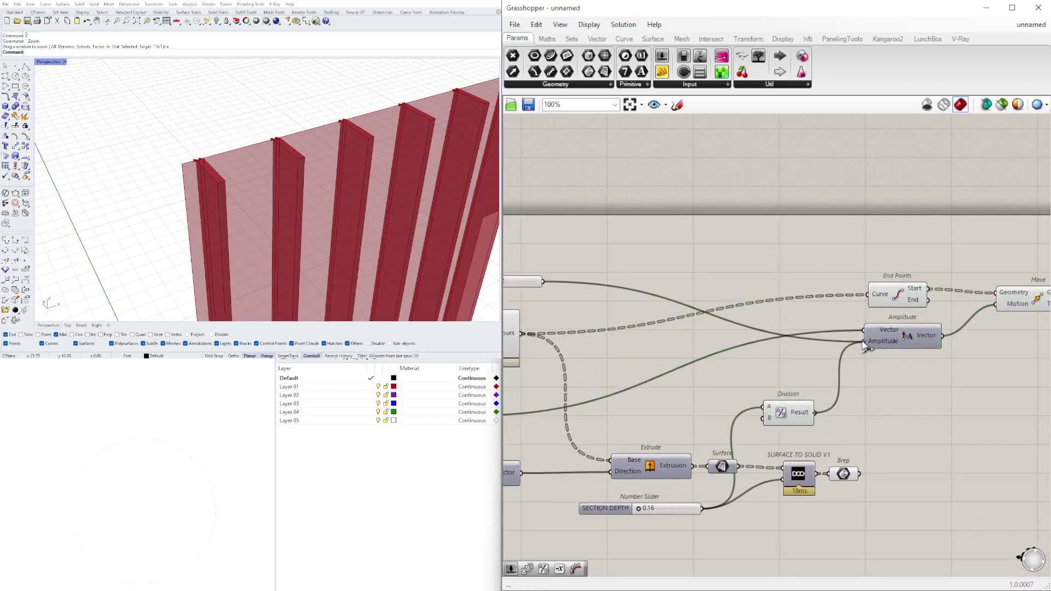
# Reposition Division and lower the End Points, Amplitude and Move components to sit beside it.
pyautogui.moveTo(785, 408); pyautogui.dragTo(801, 425)
pyautogui.moveTo(921, 421); pyautogui.dragTo(836, 420, button='right')
pyautogui.moveTo(1013, 409); pyautogui.dragTo(812, 258)
pyautogui.moveTo(808, 304); pyautogui.dragTo(807, 364)
pyautogui.click(838, 433)
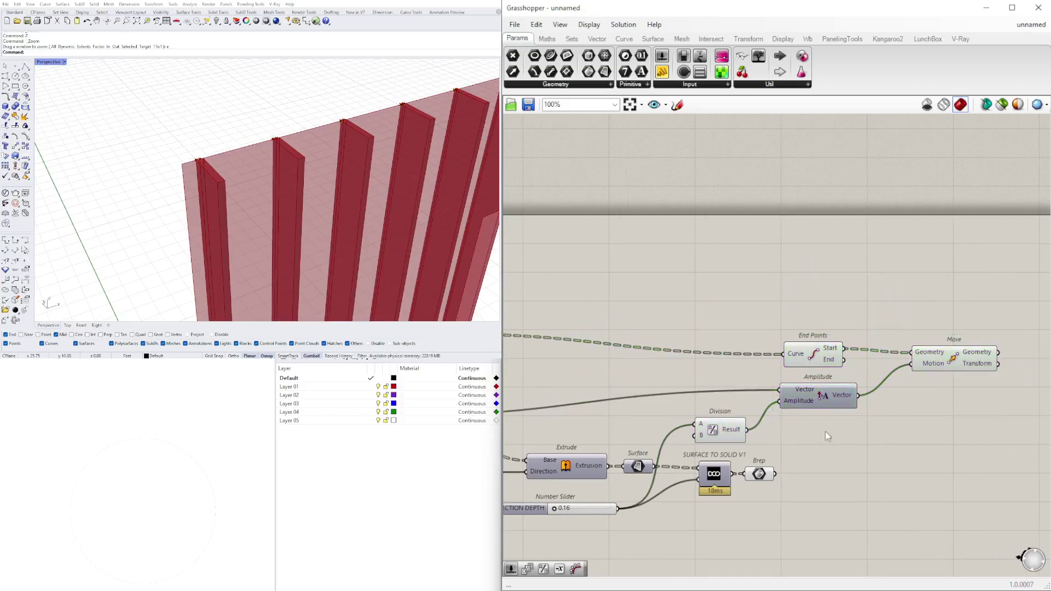
# Set the SECTION DEPTH slider to 0.23.
pyautogui.scroll(6, 199, 149)
pyautogui.scroll(2, 201, 149)
pyautogui.scroll(-3, 215, 170)
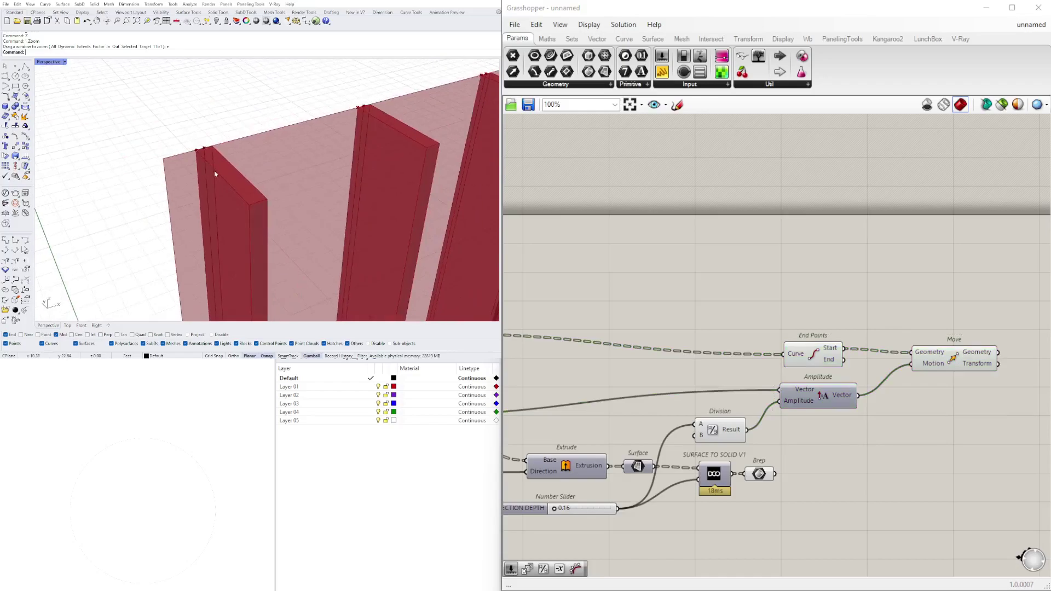
pyautogui.moveTo(684, 484); pyautogui.dragTo(774, 480, button='right')
pyautogui.scroll(6, 651, 506)
pyautogui.moveTo(615, 489)
pyautogui.mouseDown()
pyautogui.moveTo(631, 489)
pyautogui.moveTo(617, 490)
pyautogui.mouseUp()
pyautogui.scroll(-3, 712, 409)
pyautogui.scroll(-3, 896, 379)
pyautogui.moveTo(897, 379); pyautogui.dragTo(737, 436, button='right')
pyautogui.moveTo(925, 436); pyautogui.dragTo(728, 460, button='right')
pyautogui.moveTo(896, 348); pyautogui.dragTo(790, 363, button='right')
pyautogui.moveTo(850, 314); pyautogui.dragTo(864, 315)
pyautogui.moveTo(866, 331); pyautogui.dragTo(757, 333, button='right')
pyautogui.doubleClick(883, 342)
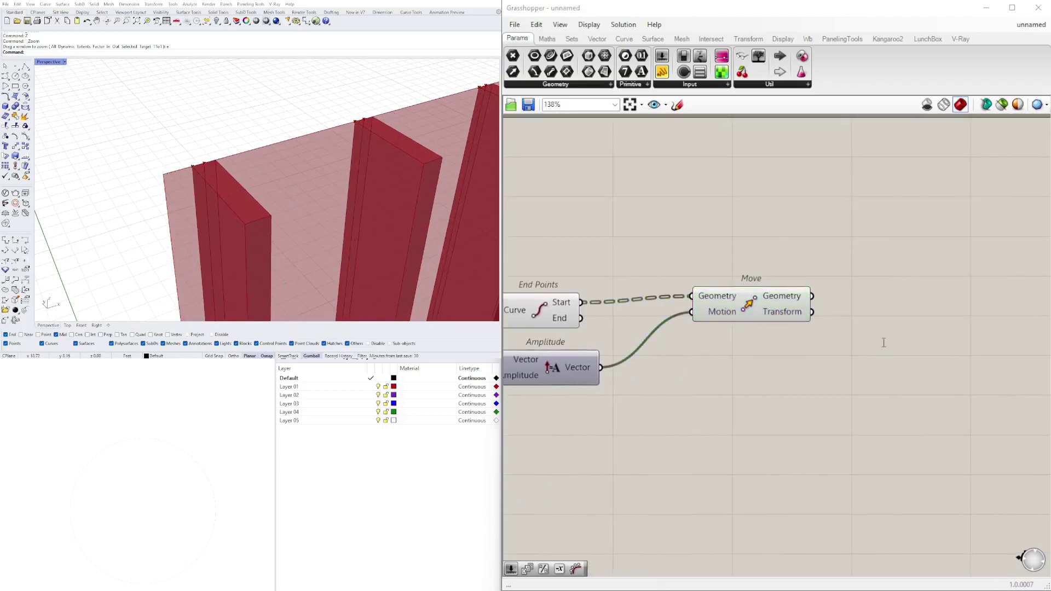
pyautogui.click(241, 149)
pyautogui.scroll(-2, 669, 304)
pyautogui.scroll(2, 547, 329)
# Duplicate the Amplitude and Move components farther along, with the first Move's Geometry feeding the copied Move, and place the copied Amplitude close to it.
pyautogui.click(679, 340)
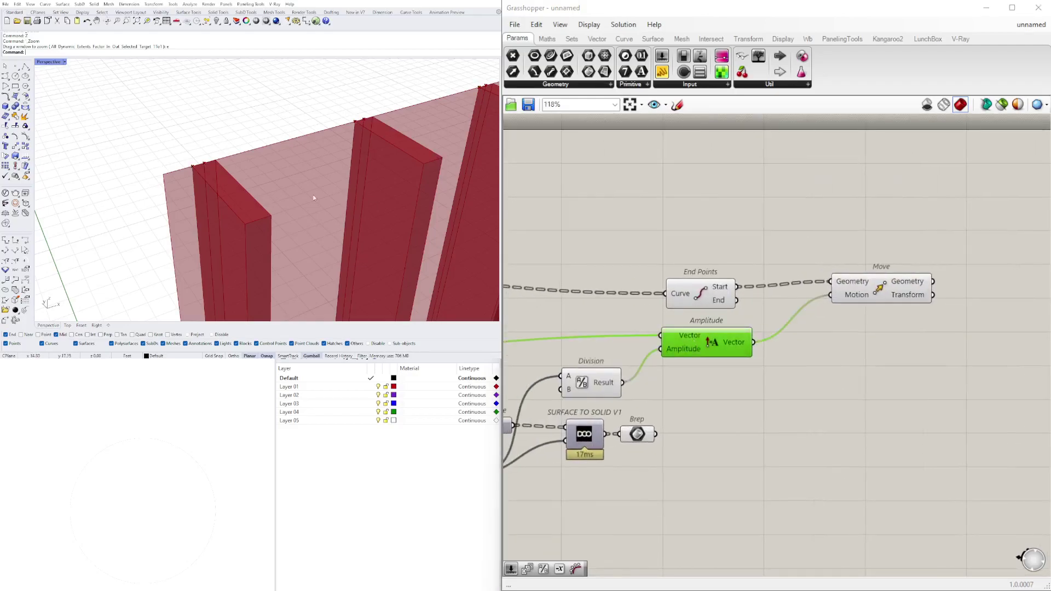
pyautogui.moveTo(749, 380); pyautogui.dragTo(719, 367, button='right')
pyautogui.click(849, 281)
pyautogui.moveTo(924, 380); pyautogui.dragTo(709, 332)
pyautogui.keyDown('shift'); pyautogui.click(854, 274); pyautogui.keyUp('shift')
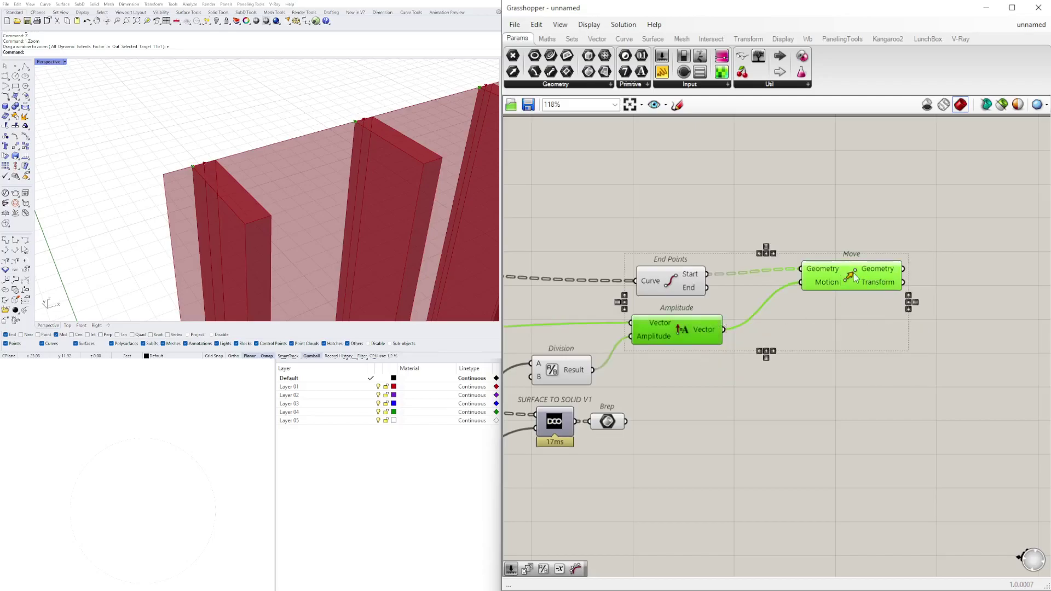
pyautogui.keyDown('alt'); pyautogui.moveTo(836, 277); pyautogui.dragTo(952, 306); pyautogui.keyUp('alt')
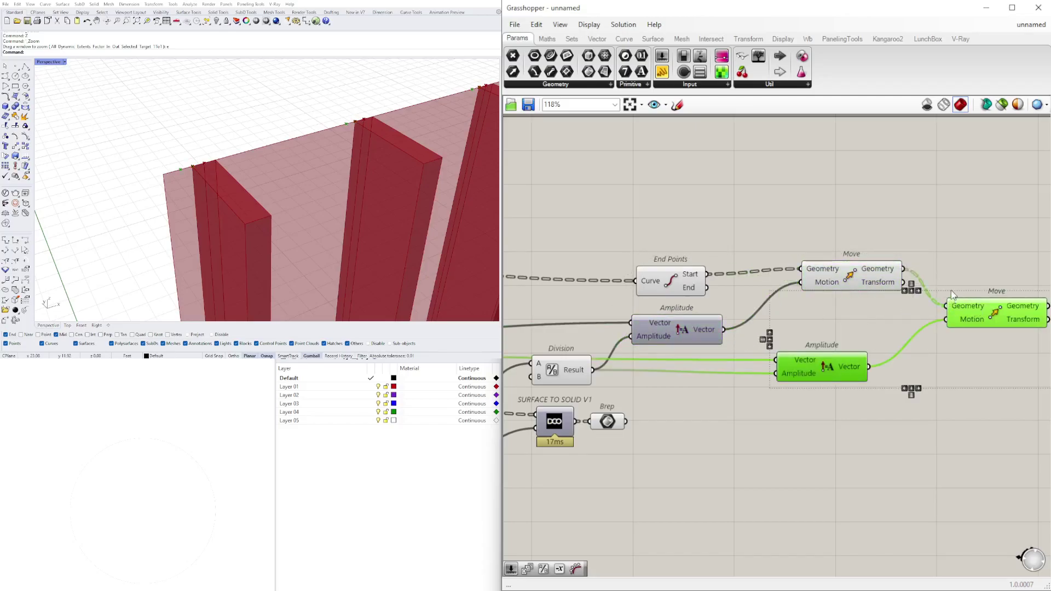
pyautogui.click(951, 291)
pyautogui.moveTo(833, 365); pyautogui.dragTo(883, 352)
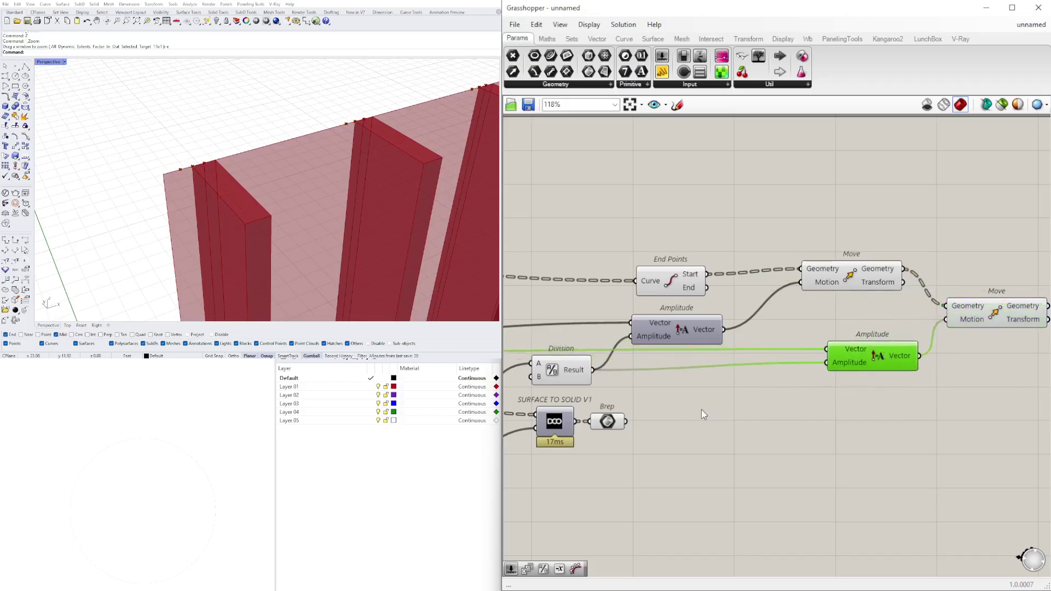
# Add a number slider from 0.500, wire it to the copied Amplitude's Amplitude input, and set it to 0.187.
pyautogui.doubleClick(701, 410)
pyautogui.write('500')
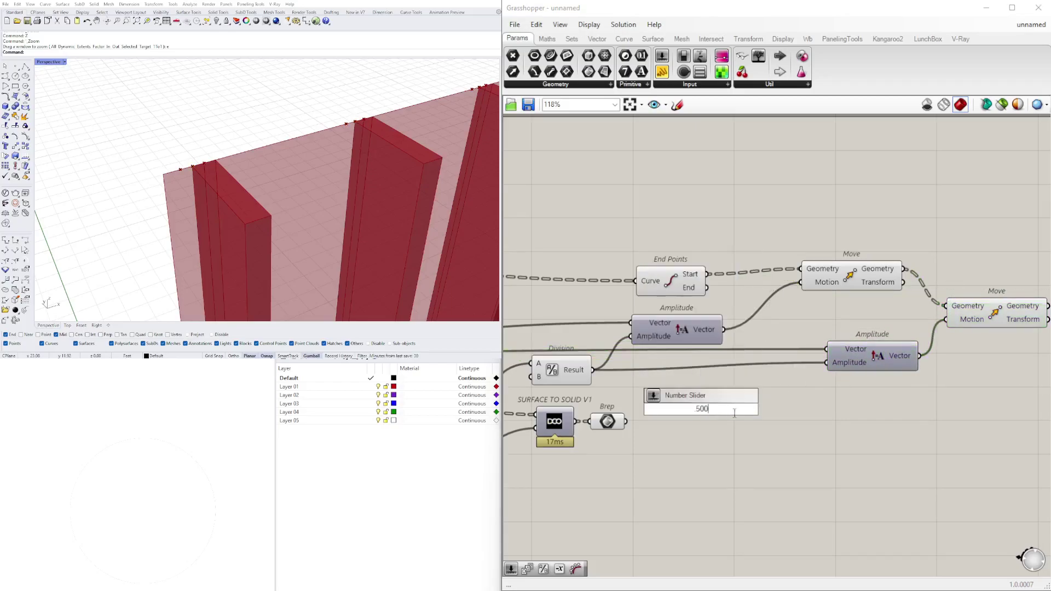
pyautogui.press('Return')
pyautogui.moveTo(823, 375); pyautogui.dragTo(825, 371)
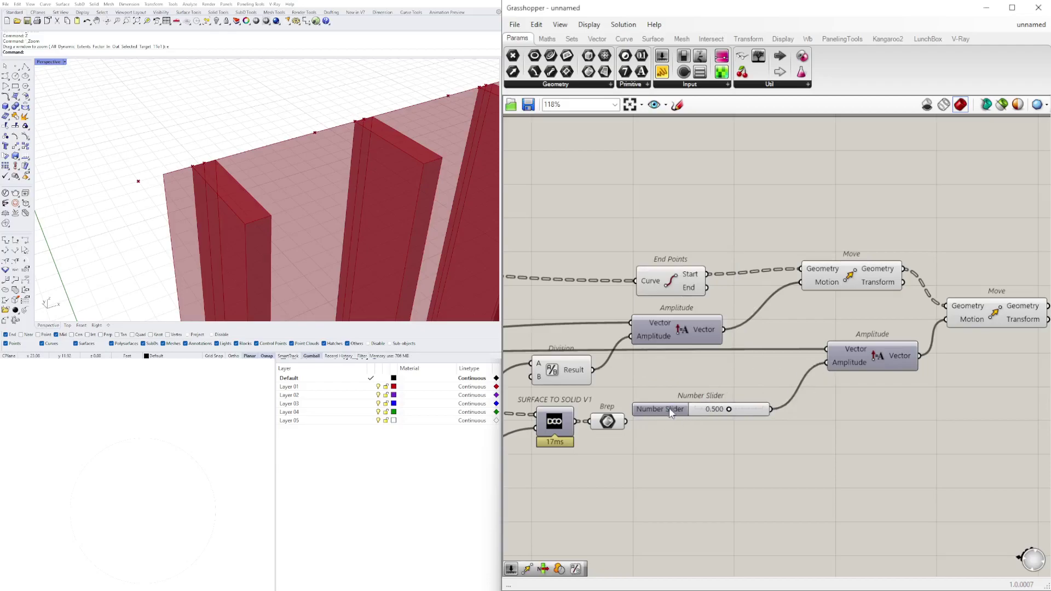
pyautogui.click(670, 414)
pyautogui.scroll(4, 704, 424)
pyautogui.moveTo(761, 392); pyautogui.dragTo(713, 404)
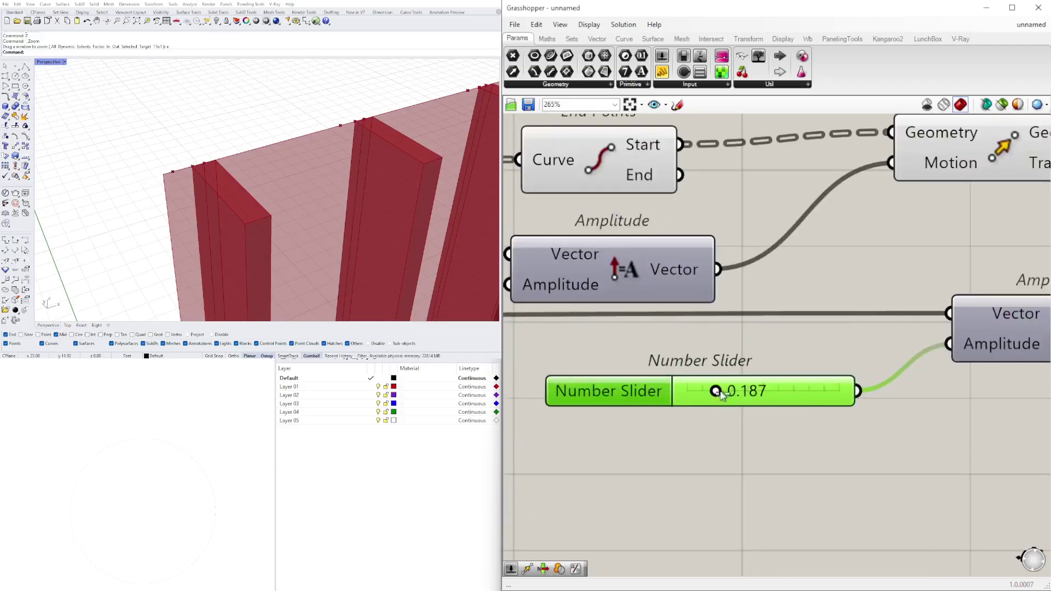
# Tidy the slider, Amplitude and Move group and duplicate all three components below and farther along.
pyautogui.scroll(-5, 713, 404)
pyautogui.click(809, 344)
pyautogui.moveTo(807, 339); pyautogui.dragTo(824, 339)
pyautogui.moveTo(722, 452); pyautogui.dragTo(933, 410, button='right')
pyautogui.scroll(-1, 921, 429)
pyautogui.moveTo(933, 412); pyautogui.dragTo(813, 350)
pyautogui.moveTo(920, 351); pyautogui.dragTo(922, 354)
pyautogui.click(939, 387)
pyautogui.moveTo(1039, 406); pyautogui.dragTo(901, 389, button='right')
pyautogui.moveTo(965, 400); pyautogui.dragTo(711, 301)
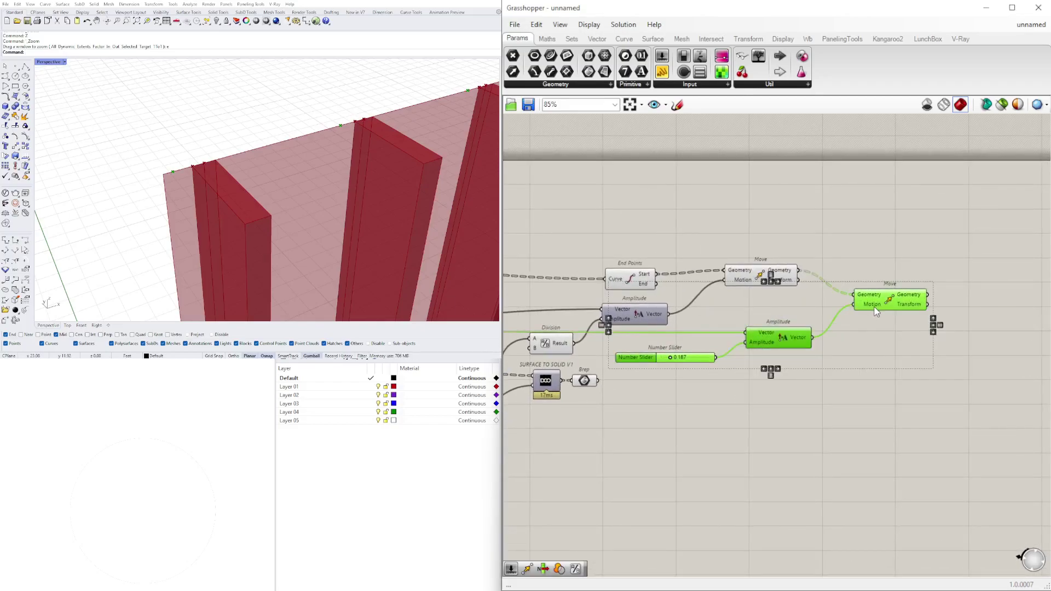
pyautogui.keyDown('alt'); pyautogui.moveTo(880, 306); pyautogui.dragTo(965, 364); pyautogui.keyUp('alt')
pyautogui.click(905, 455)
# Replace the lowest Amplitude's Vector input with the Z-Axis output of Deconstruct Plane.
pyautogui.click(850, 392)
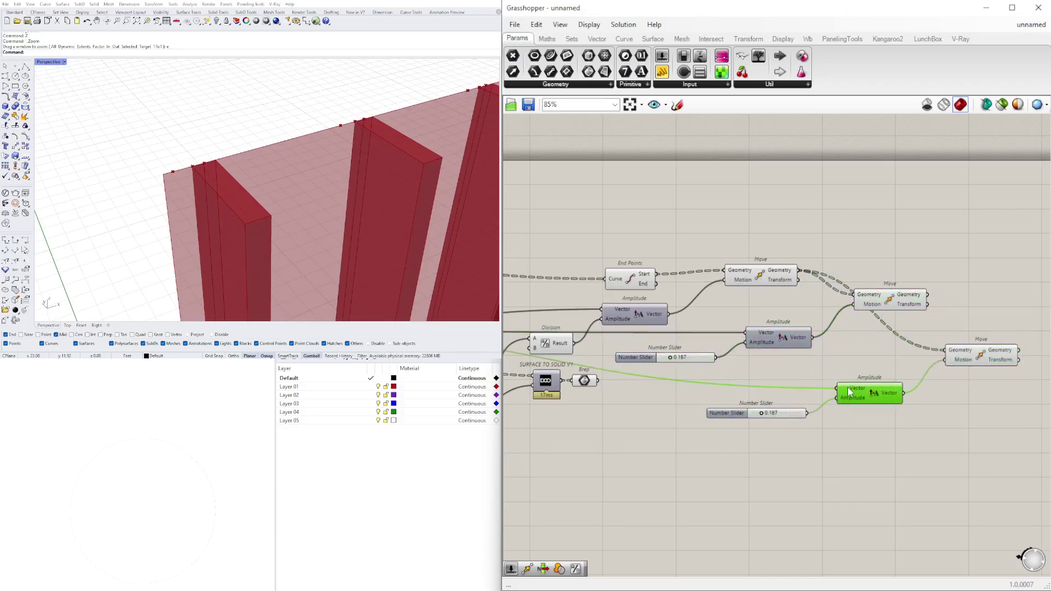
pyautogui.moveTo(586, 359); pyautogui.dragTo(880, 367, button='right')
pyautogui.click(600, 341)
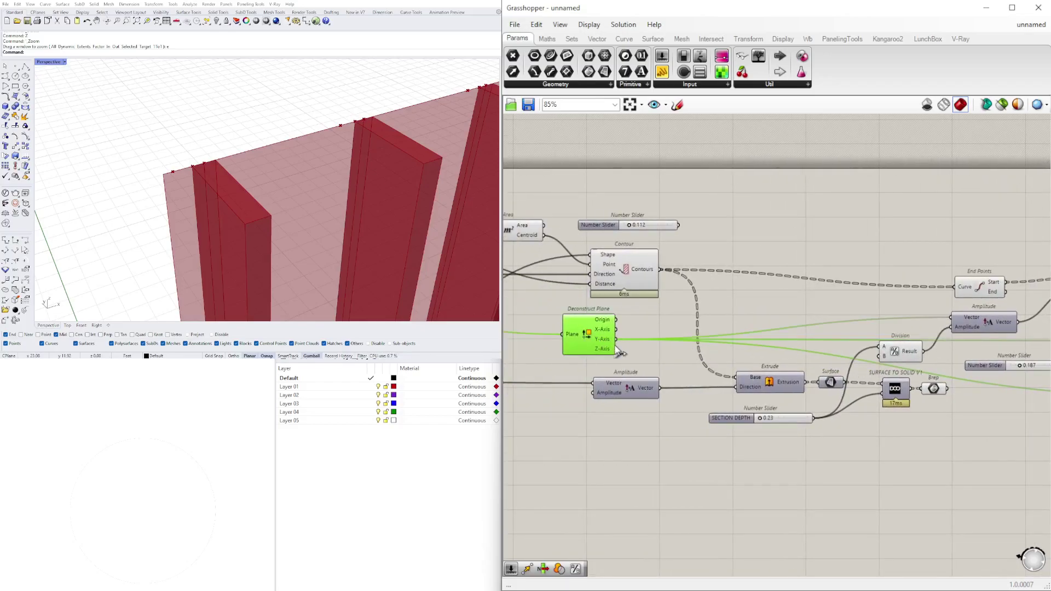
pyautogui.scroll(-3, 619, 356)
pyautogui.scroll(6, 856, 325)
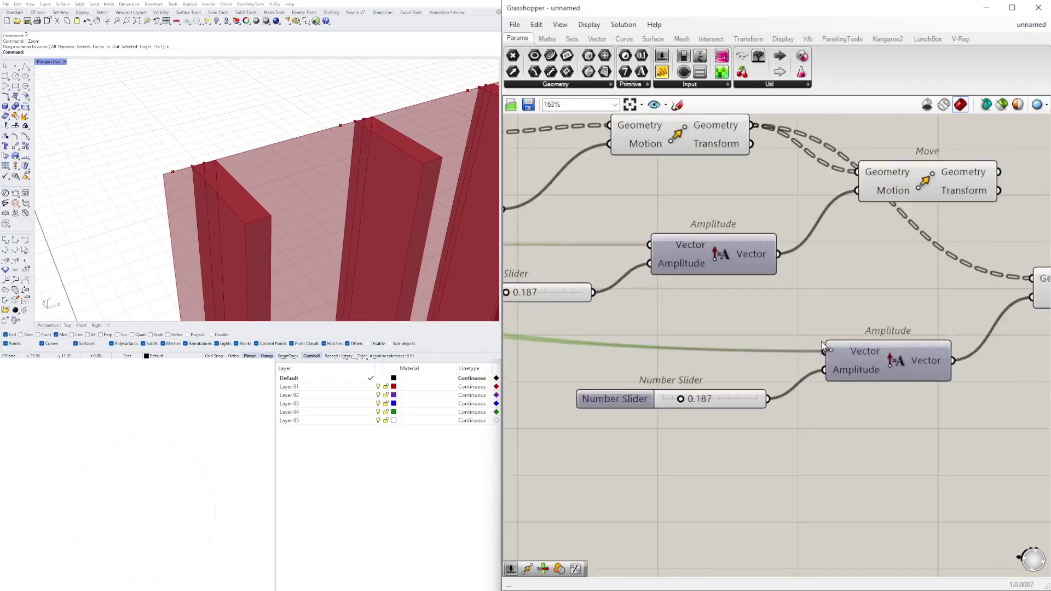
# Reposition the upper copied Move component farther along and level with the first Move.
pyautogui.moveTo(855, 323); pyautogui.dragTo(715, 329, button='right')
pyautogui.click(970, 291)
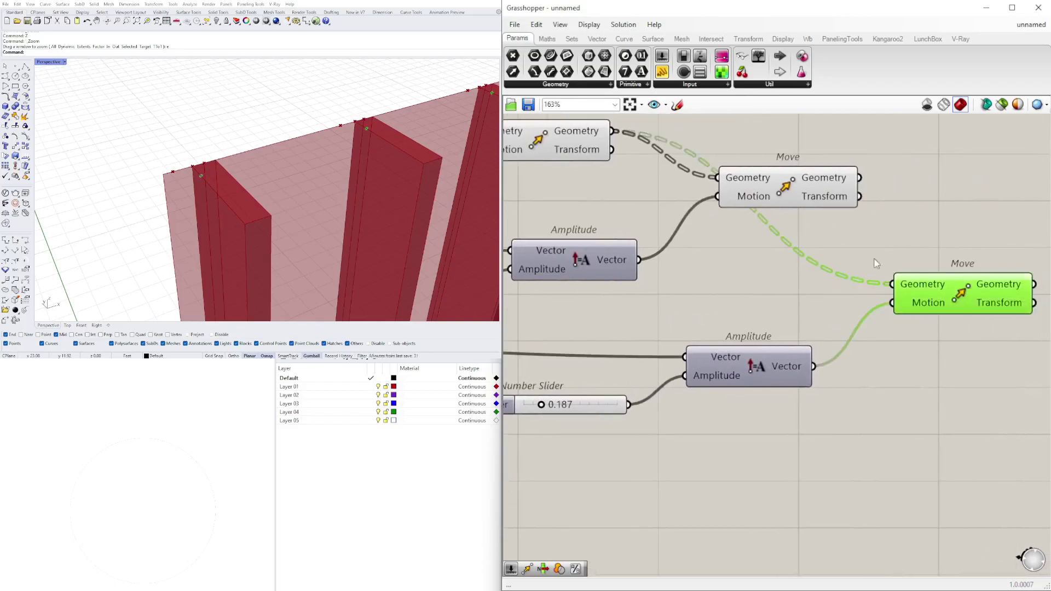
pyautogui.moveTo(831, 240); pyautogui.dragTo(820, 326, button='right')
pyautogui.moveTo(791, 286); pyautogui.dragTo(898, 250)
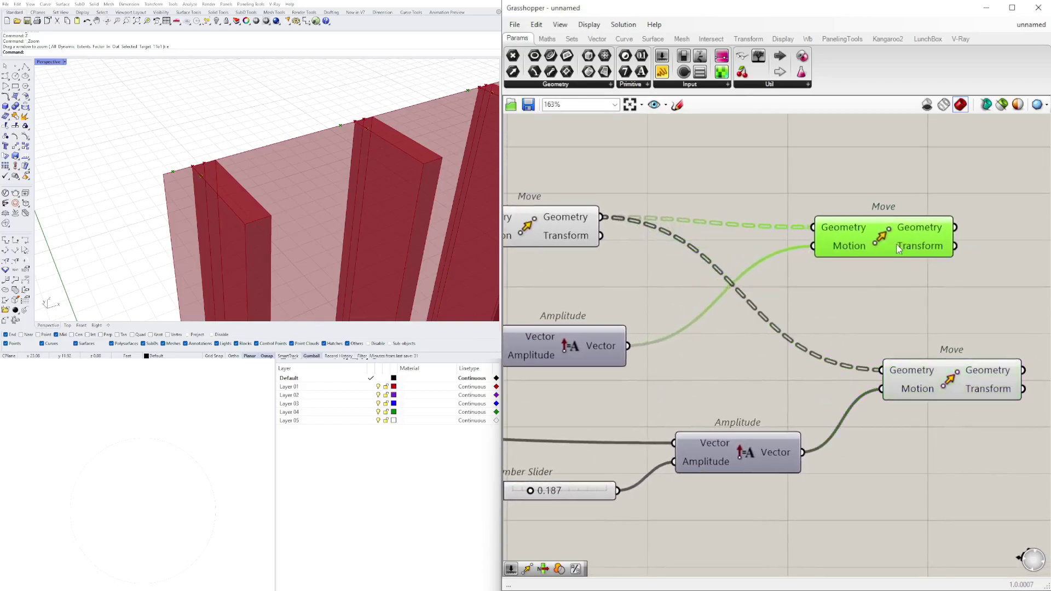
pyautogui.click(526, 215)
pyautogui.scroll(-2, 821, 235)
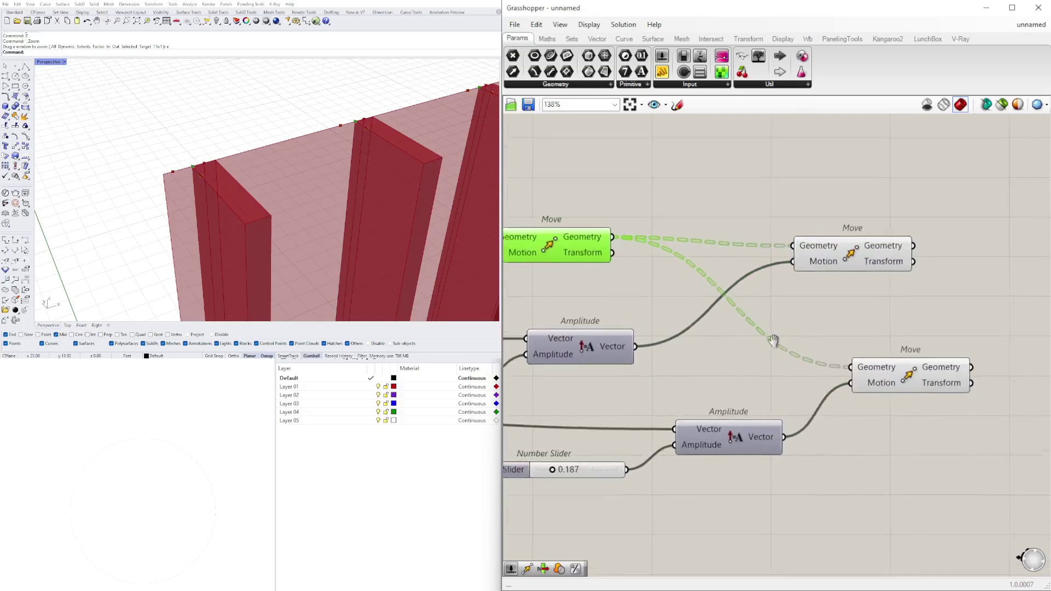
pyautogui.moveTo(837, 277); pyautogui.dragTo(881, 269)
# Add a Line component with the first Move's Geometry as Start Point and the lowest Move's Geometry as End Point.
pyautogui.doubleClick(972, 309)
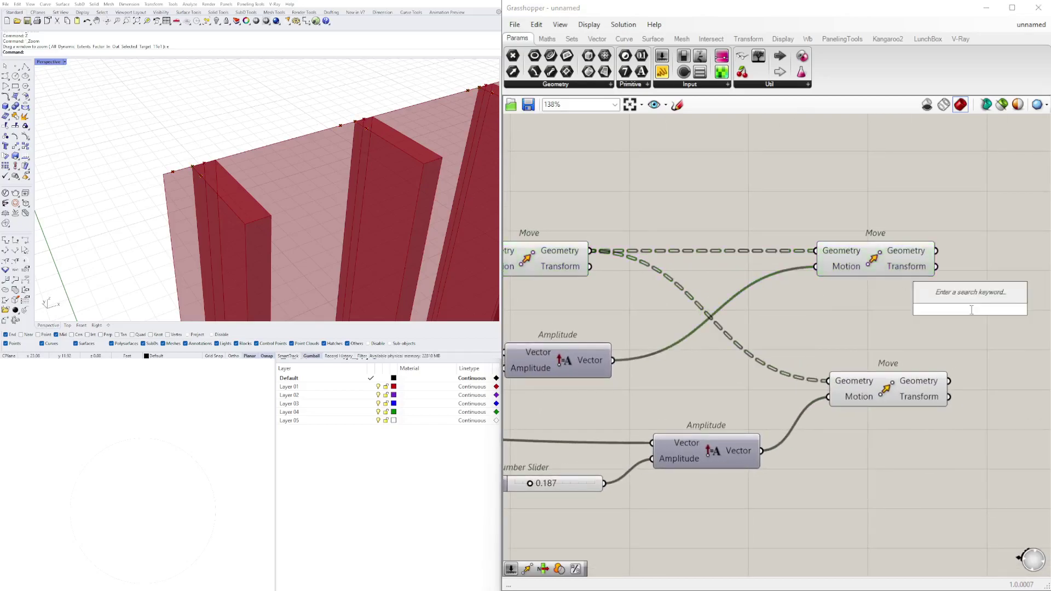
pyautogui.write('line')
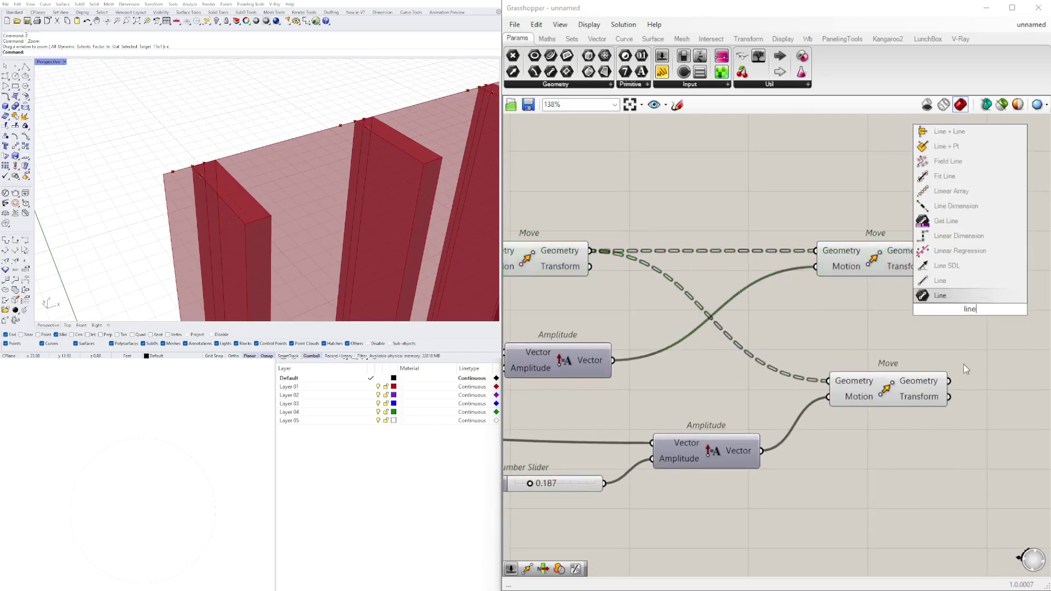
pyautogui.click(946, 296)
pyautogui.click(569, 267)
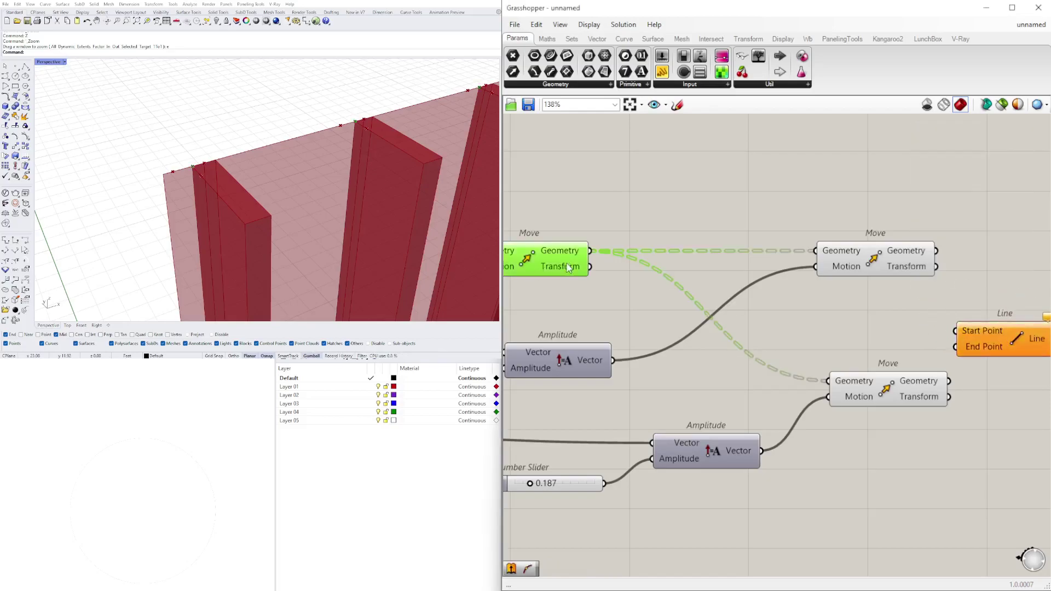
pyautogui.moveTo(716, 269); pyautogui.dragTo(1025, 346)
pyautogui.click(895, 391)
pyautogui.moveTo(895, 426); pyautogui.dragTo(790, 430, button='right')
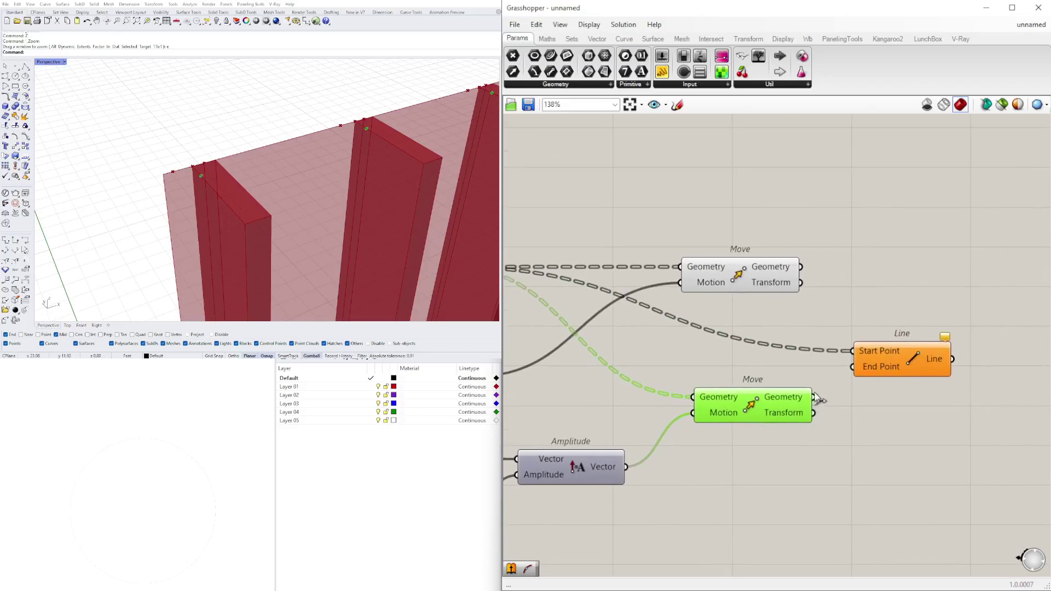
pyautogui.moveTo(853, 372); pyautogui.dragTo(919, 327)
# Duplicate the Line component above the original and wire the upper copied Move's Geometry into its End Point.
pyautogui.moveTo(862, 336); pyautogui.dragTo(883, 328, button='right')
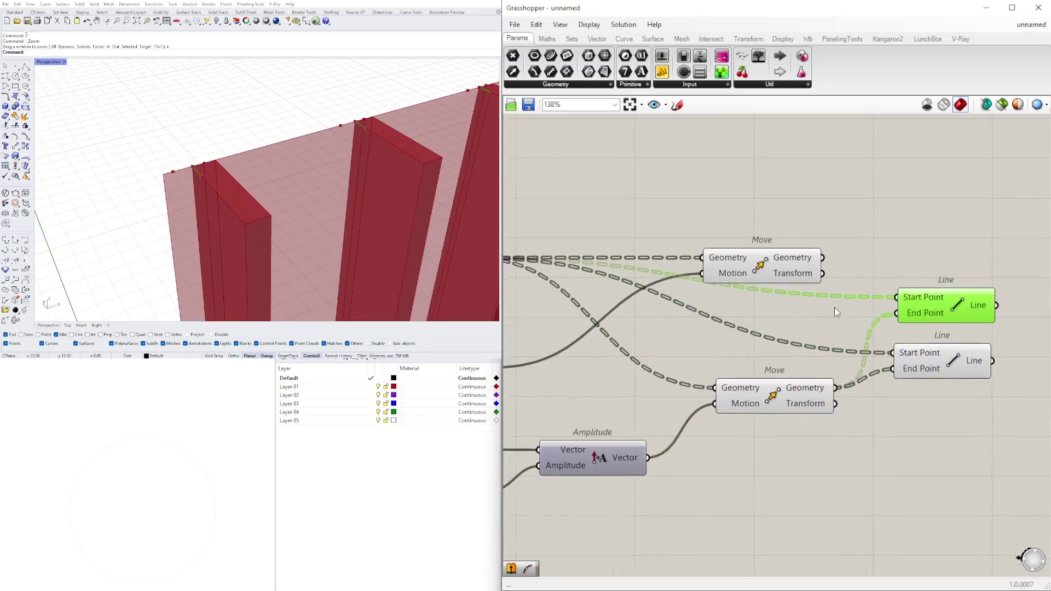
pyautogui.moveTo(835, 273); pyautogui.dragTo(944, 316)
pyautogui.moveTo(1003, 449); pyautogui.dragTo(940, 293)
pyautogui.moveTo(935, 297); pyautogui.dragTo(833, 330, button='right')
pyautogui.click(959, 346)
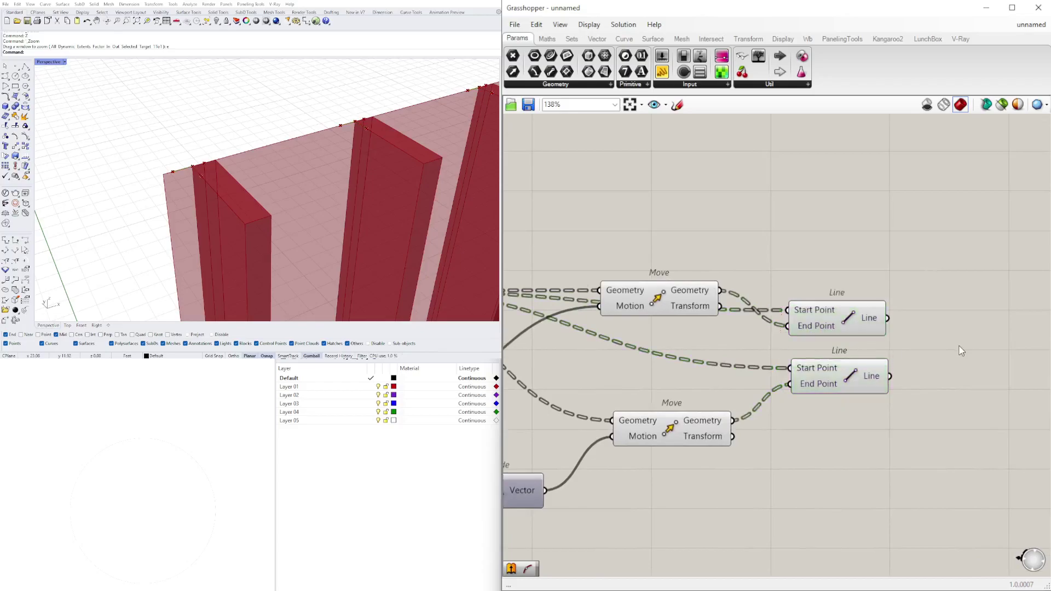
# Add a Join Curves component and wire both Line outputs into its Curves input.
pyautogui.doubleClick(962, 350)
pyautogui.write('join')
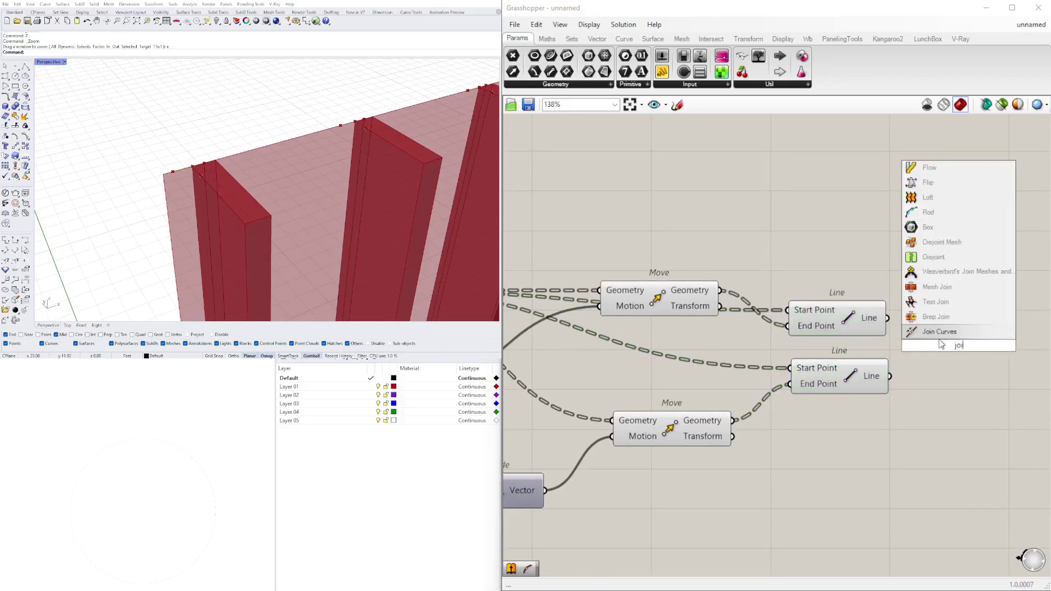
pyautogui.press('Return')
pyautogui.moveTo(889, 318); pyautogui.dragTo(908, 337)
pyautogui.keyDown('shift'); pyautogui.moveTo(890, 376); pyautogui.dragTo(970, 346); pyautogui.keyUp('shift')
# Examine the joined curves at the tops of the studs in the Rhino viewport.
pyautogui.scroll(-7, 287, 180)
pyautogui.scroll(2, 331, 187)
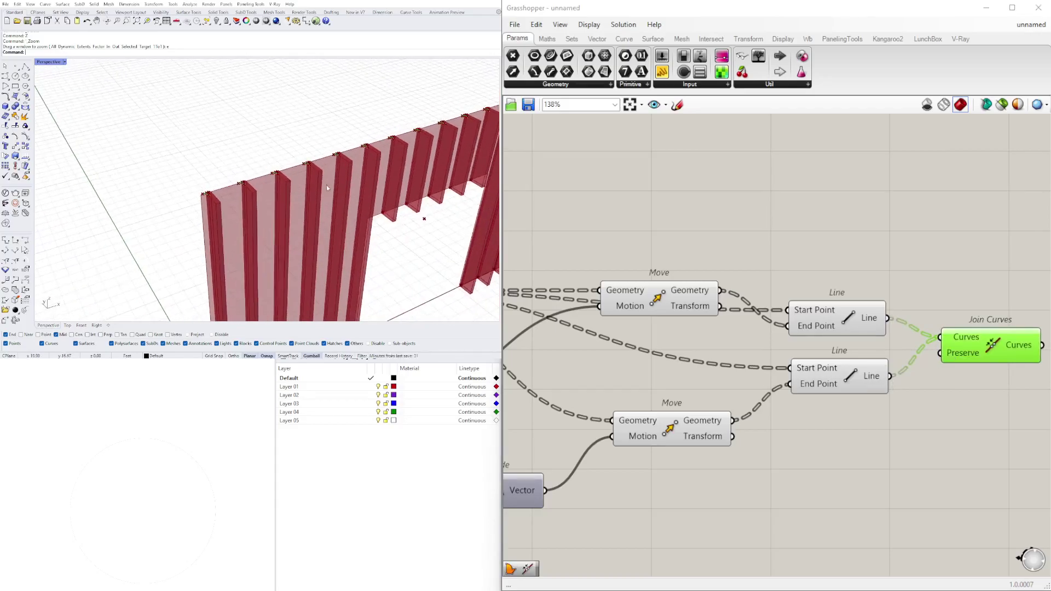
pyautogui.scroll(-4, 331, 187)
pyautogui.scroll(8, 445, 176)
pyautogui.scroll(2, 474, 153)
pyautogui.scroll(-8, 351, 178)
pyautogui.scroll(6, 230, 178)
pyautogui.scroll(3, 235, 166)
pyautogui.scroll(-4, 257, 167)
pyautogui.scroll(3, 270, 171)
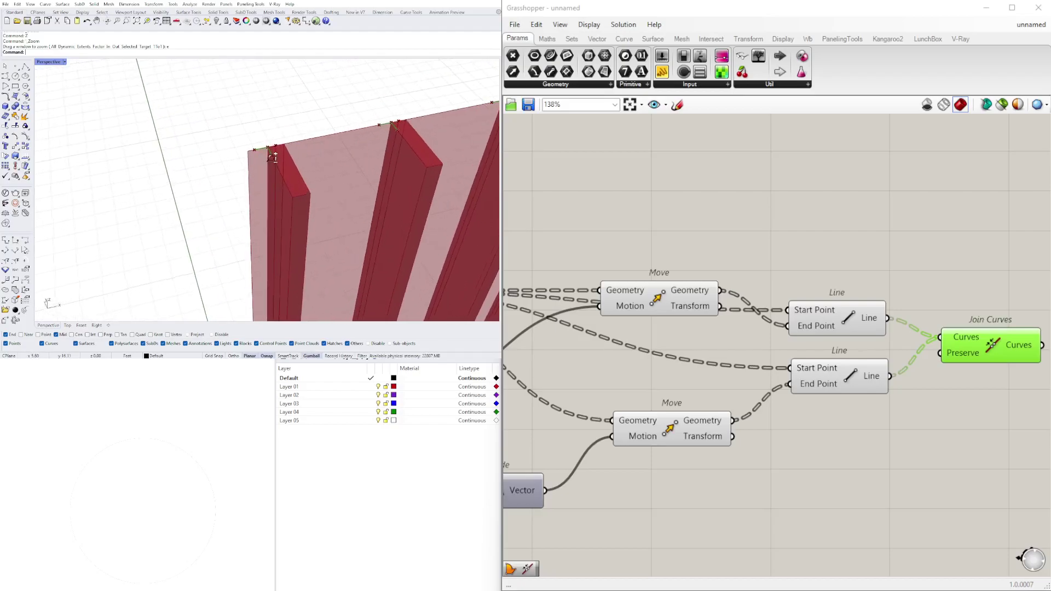
# Examine the Surface component and the stud geometry in relation to the joined curves.
pyautogui.scroll(-6, 805, 276)
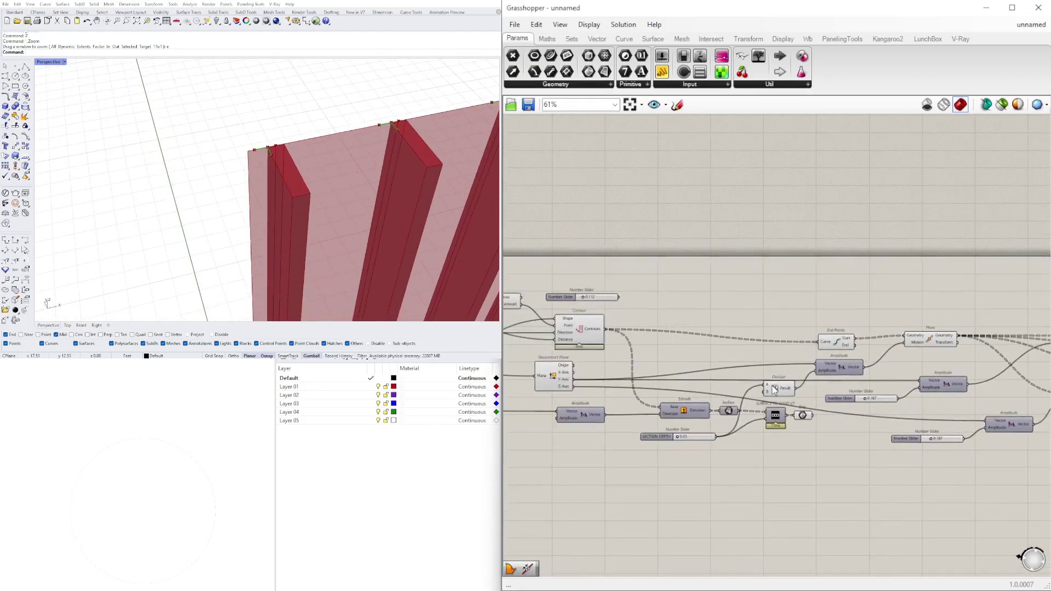
pyautogui.scroll(2, 780, 390)
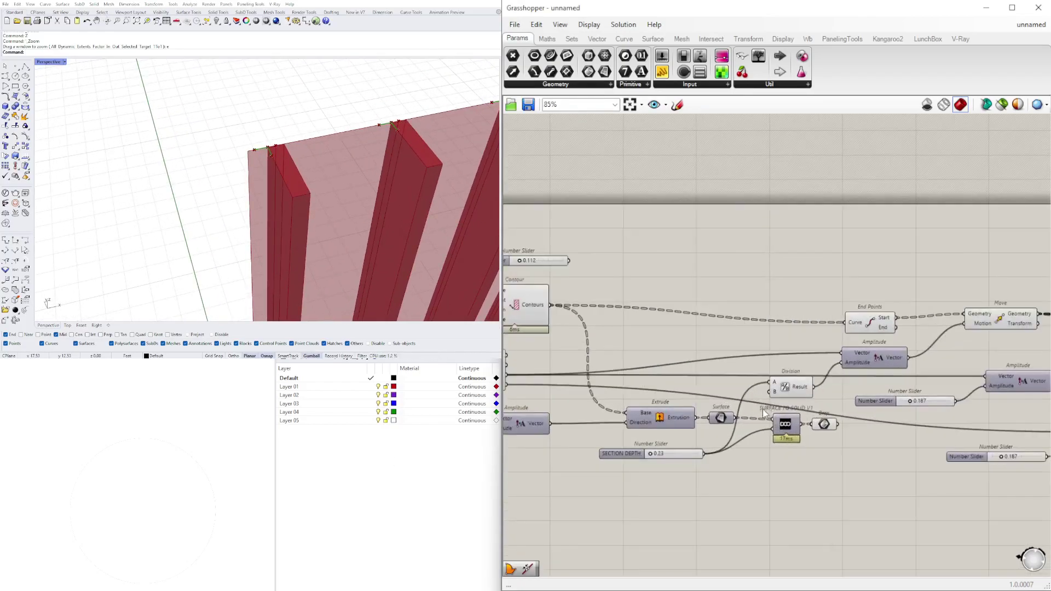
pyautogui.rightClick(719, 421)
pyautogui.click(751, 366)
pyautogui.scroll(3, 282, 156)
pyautogui.scroll(-3, 873, 334)
pyautogui.moveTo(874, 335); pyautogui.dragTo(659, 357, button='right')
pyautogui.moveTo(983, 373); pyautogui.dragTo(814, 383, button='right')
pyautogui.scroll(3, 813, 385)
pyautogui.click(830, 374)
# Add a Mirror component and wire the Surface parameter into its Plane input.
pyautogui.doubleClick(855, 427)
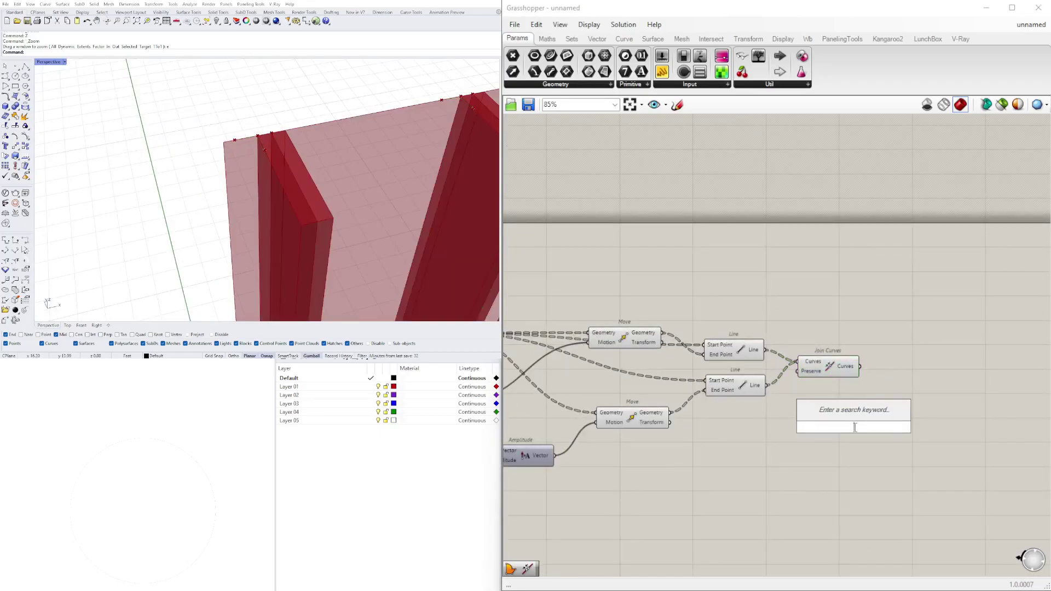
pyautogui.write('mirror')
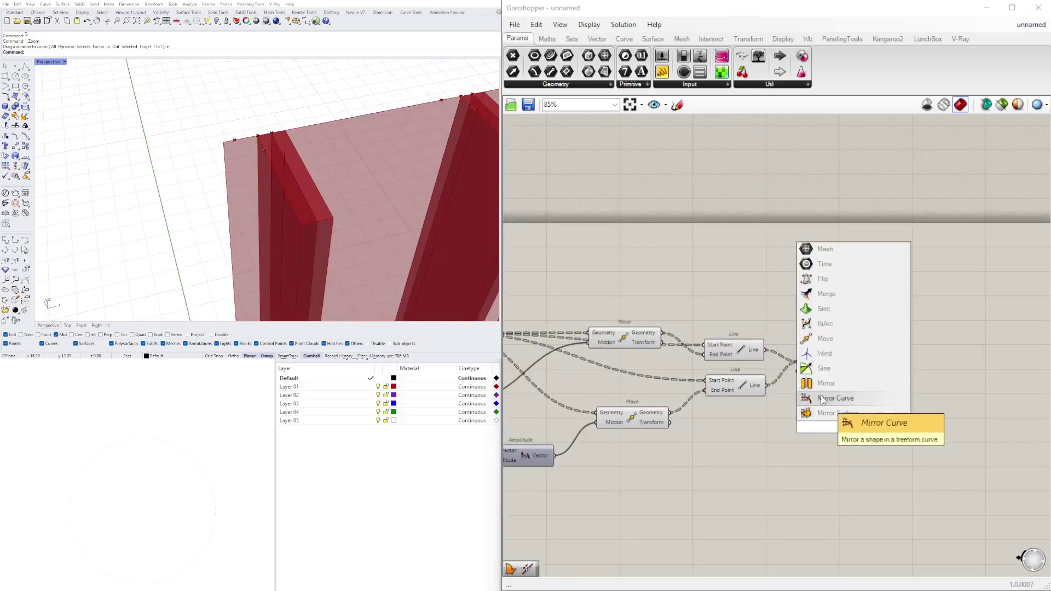
pyautogui.press('Return')
pyautogui.scroll(-1, 647, 458)
pyautogui.moveTo(650, 466); pyautogui.dragTo(893, 468, button='right')
pyautogui.scroll(2, 533, 429)
pyautogui.moveTo(534, 426); pyautogui.dragTo(711, 441, button='right')
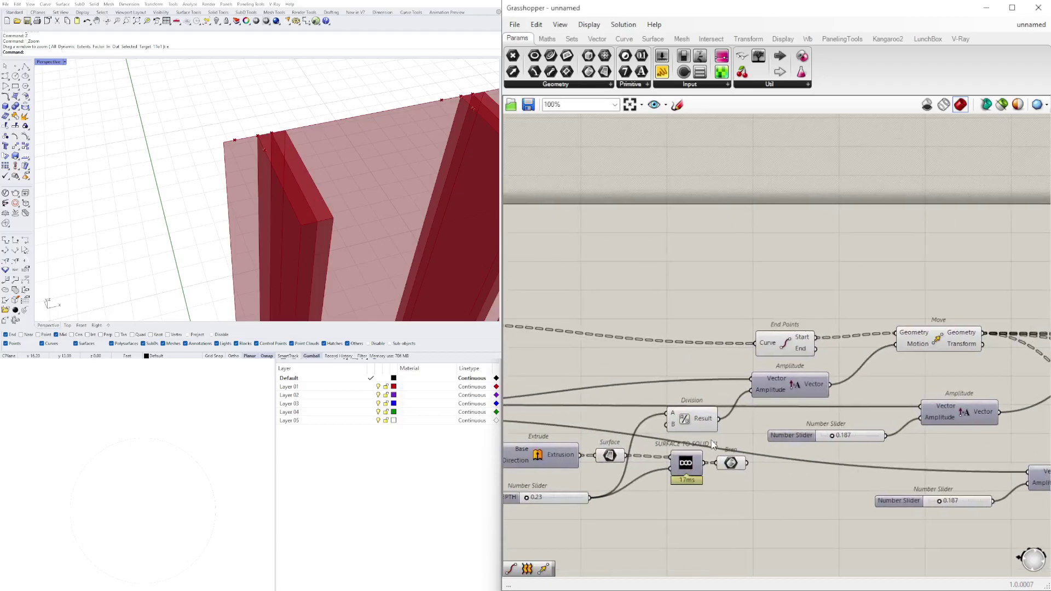
pyautogui.click(619, 462)
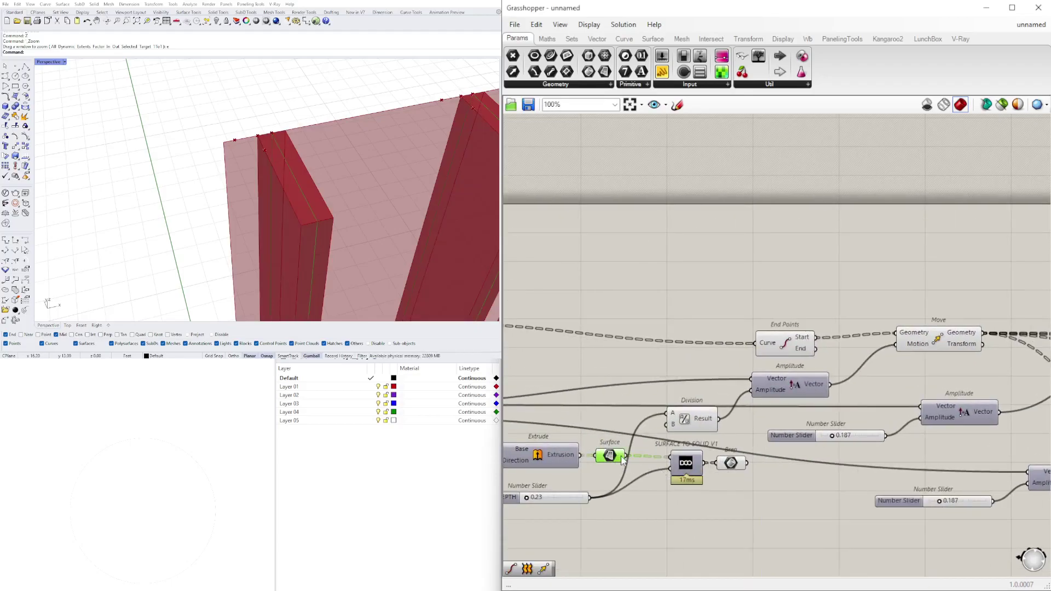
pyautogui.scroll(-3, 628, 463)
pyautogui.scroll(6, 751, 445)
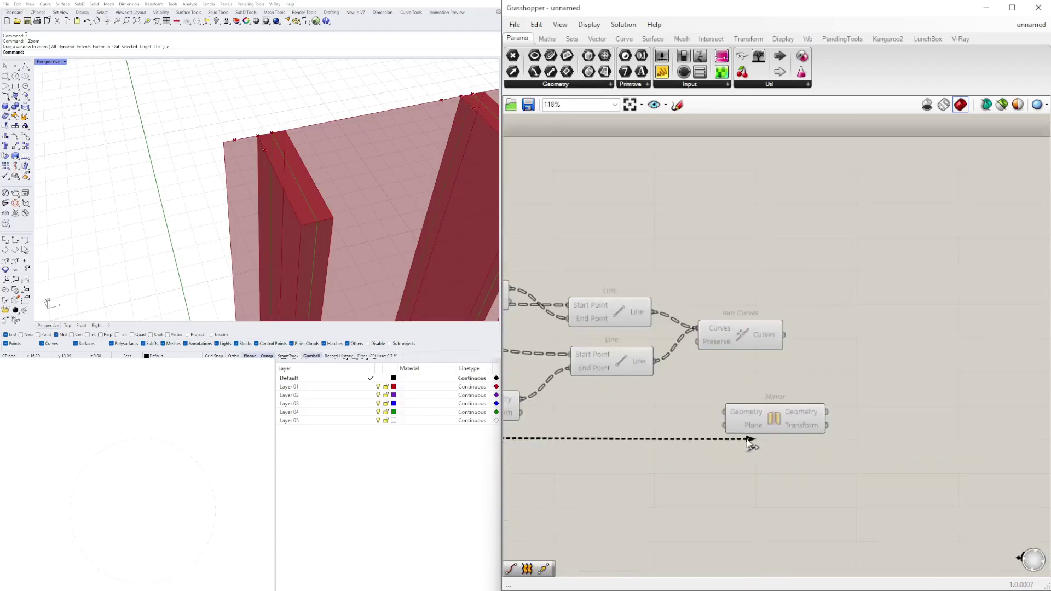
pyautogui.moveTo(742, 421); pyautogui.dragTo(746, 420)
# Wire the Join Curves output into Mirror's Geometry input and highlight both components to compare their curves at the studs.
pyautogui.moveTo(750, 419); pyautogui.dragTo(625, 460, button='right')
pyautogui.moveTo(669, 425); pyautogui.dragTo(826, 370)
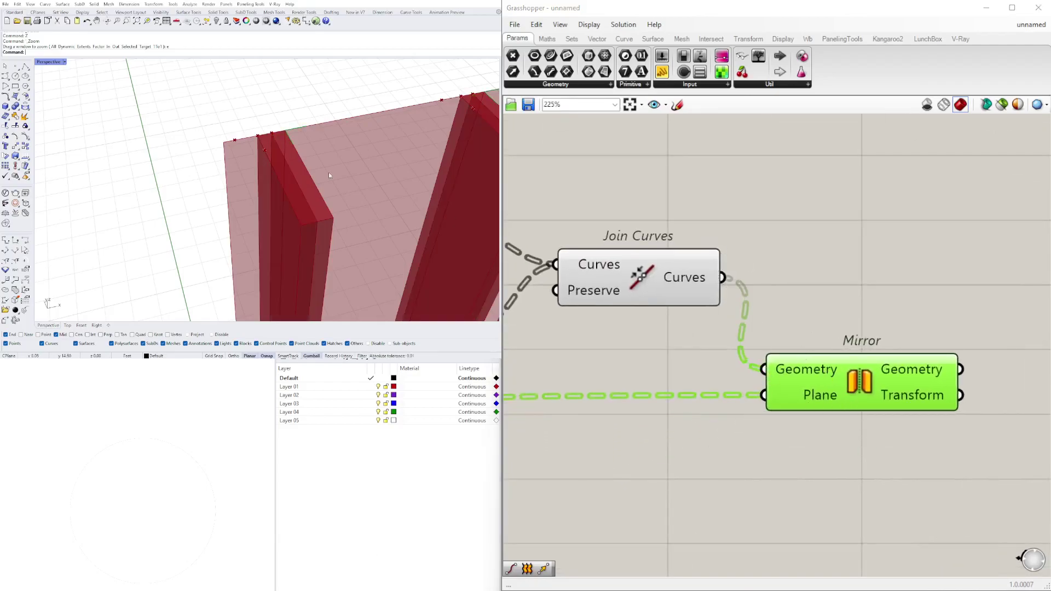
pyautogui.scroll(-2, 419, 195)
pyautogui.keyDown('shift'); pyautogui.click(641, 275); pyautogui.keyUp('shift')
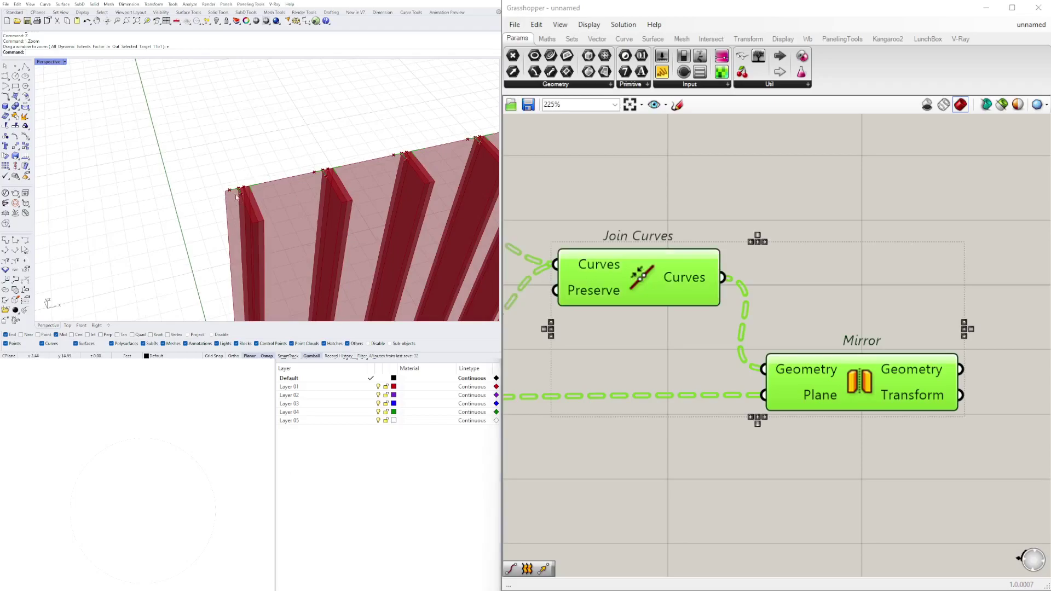
pyautogui.scroll(4, 236, 198)
pyautogui.scroll(-4, 241, 192)
pyautogui.scroll(2, 251, 189)
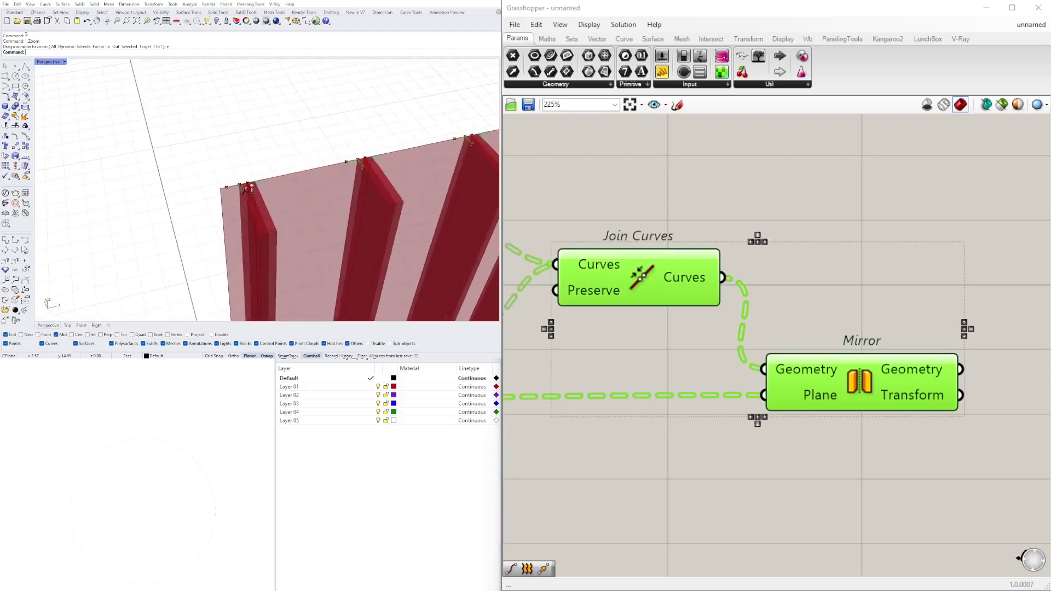
# Disconnect Join Curves from Mirror's Geometry input, move Mirror aside and highlight the joined curves at the stud end.
pyautogui.scroll(3, 251, 189)
pyautogui.click(867, 273)
pyautogui.scroll(-3, 879, 352)
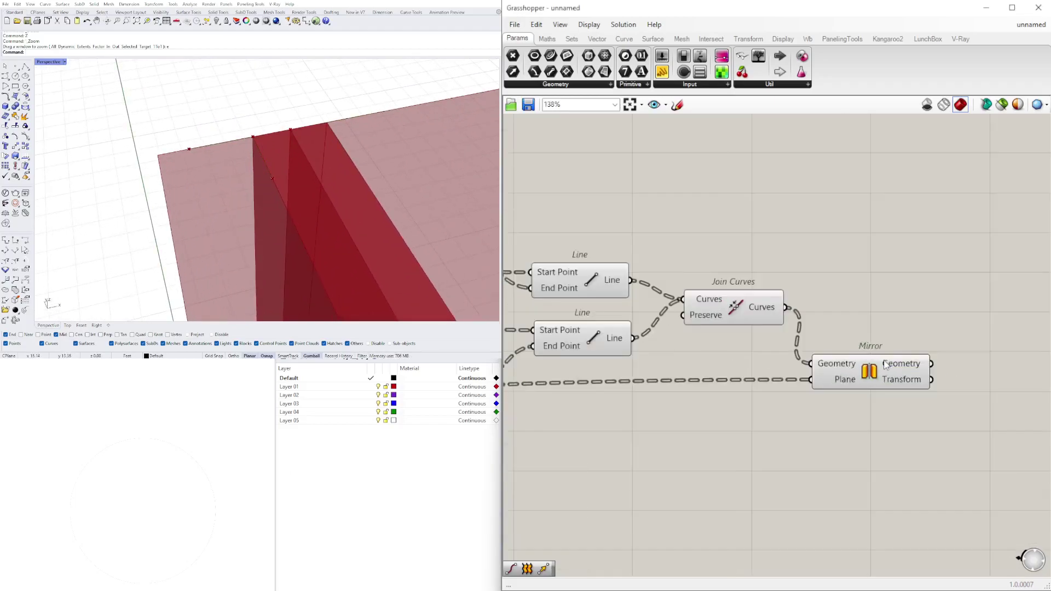
pyautogui.moveTo(885, 367); pyautogui.dragTo(896, 387, button='right')
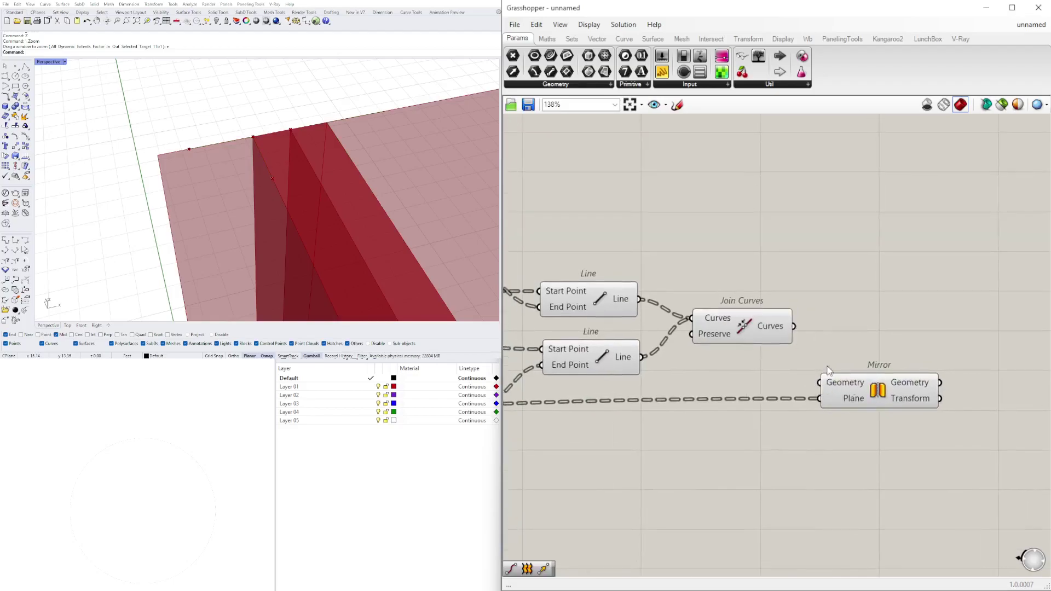
pyautogui.moveTo(846, 383); pyautogui.dragTo(908, 426)
pyautogui.click(758, 343)
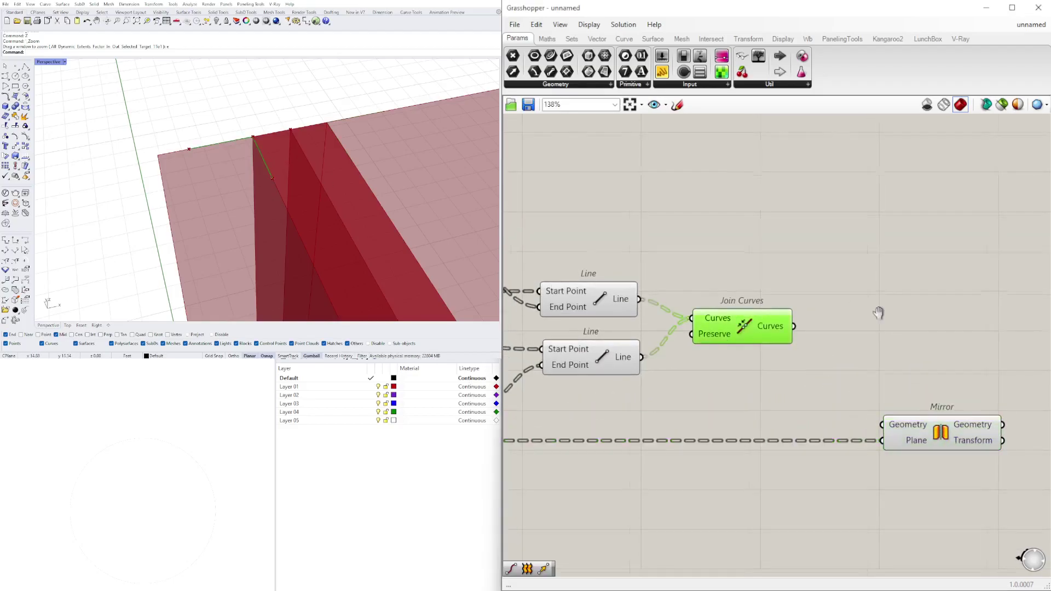
# Add an Offset Curve component and wire the Join Curves output into its Curve input.
pyautogui.moveTo(881, 336); pyautogui.dragTo(859, 343, button='right')
pyautogui.doubleClick(858, 343)
pyautogui.write('offset')
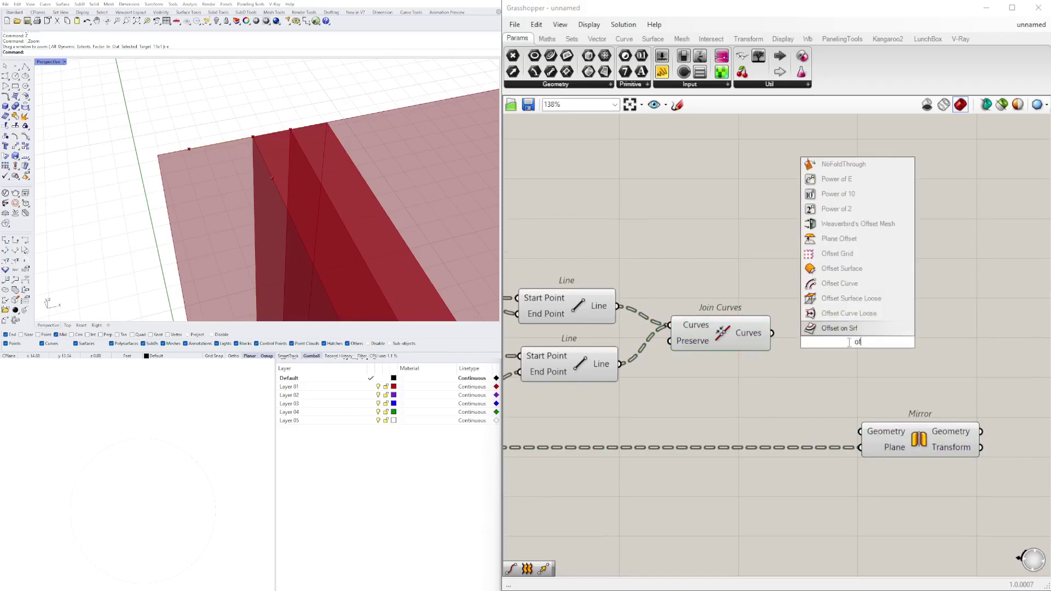
pyautogui.click(852, 281)
pyautogui.moveTo(816, 317); pyautogui.dragTo(816, 318)
pyautogui.moveTo(869, 348); pyautogui.dragTo(941, 310)
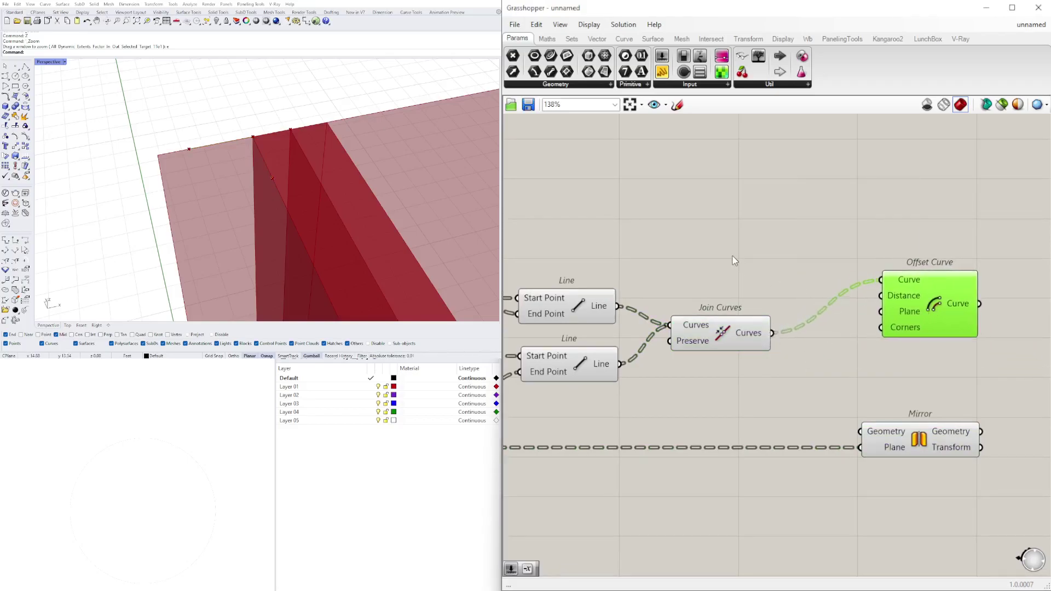
# Add a number slider with the value 0.500 and wire it into Offset Curve's Distance input.
pyautogui.moveTo(735, 261); pyautogui.dragTo(643, 262, button='right')
pyautogui.doubleClick(650, 281)
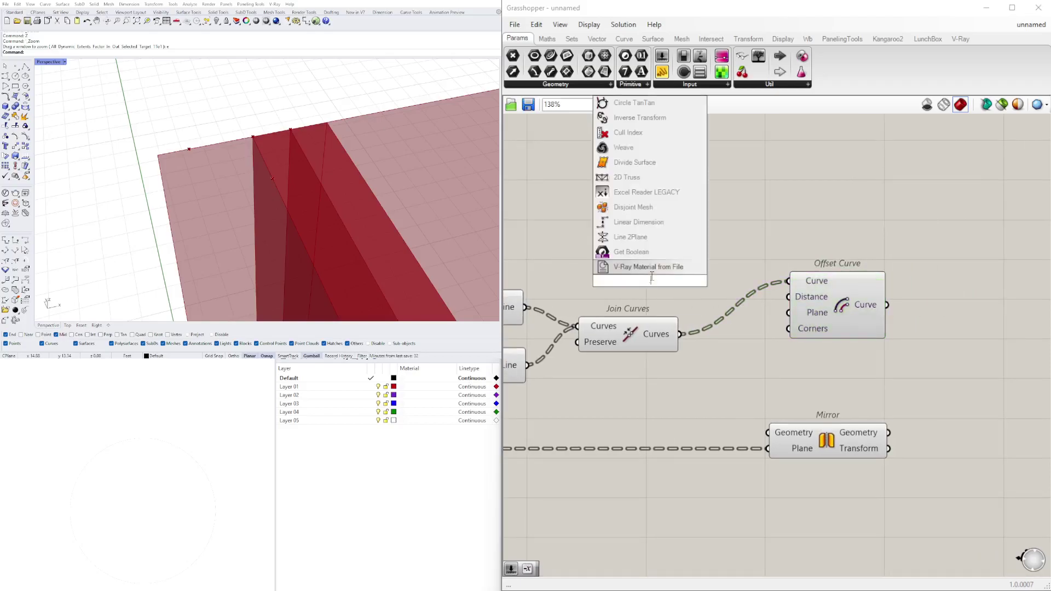
pyautogui.write('0.500')
pyautogui.press('Return')
pyautogui.moveTo(734, 280); pyautogui.dragTo(794, 310)
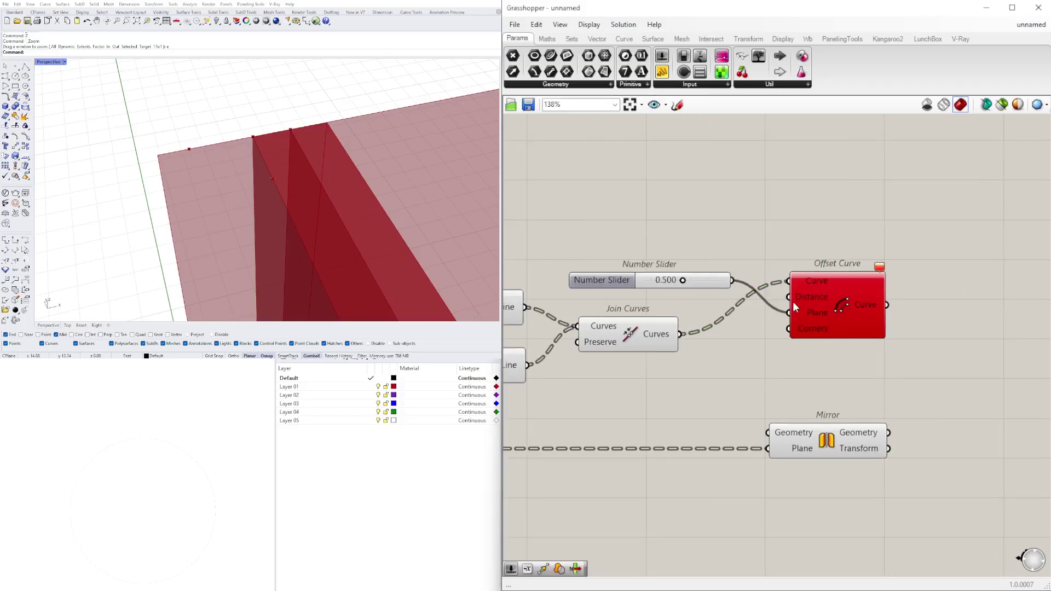
pyautogui.hotkey('ctrl', 'z')
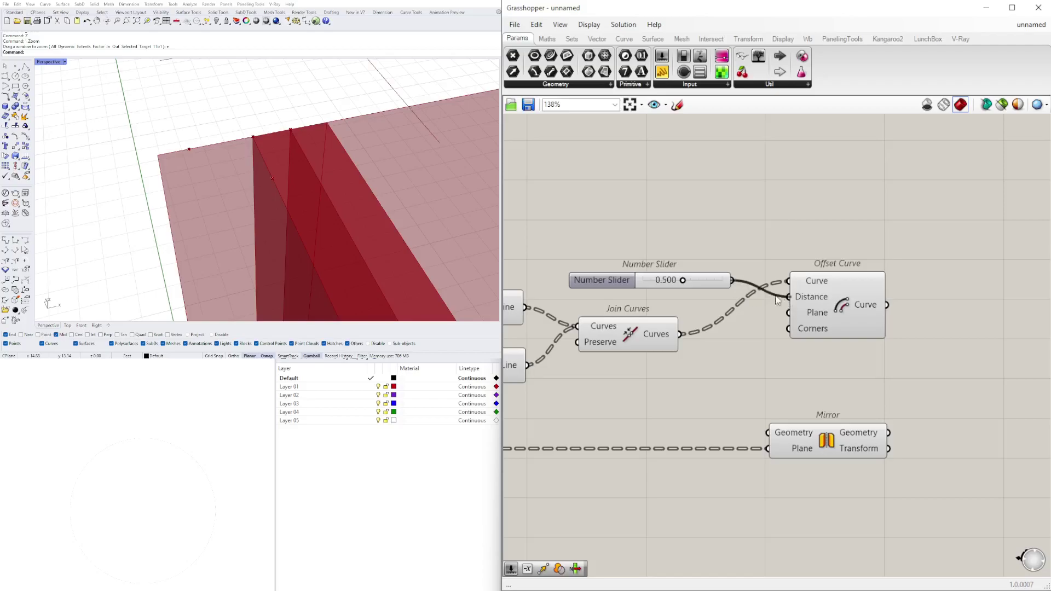
# Set the offset distance slider to 0.042 and spread out the slider and Offset Curve to free space between them.
pyautogui.scroll(4, 694, 274)
pyautogui.moveTo(669, 289); pyautogui.dragTo(572, 306)
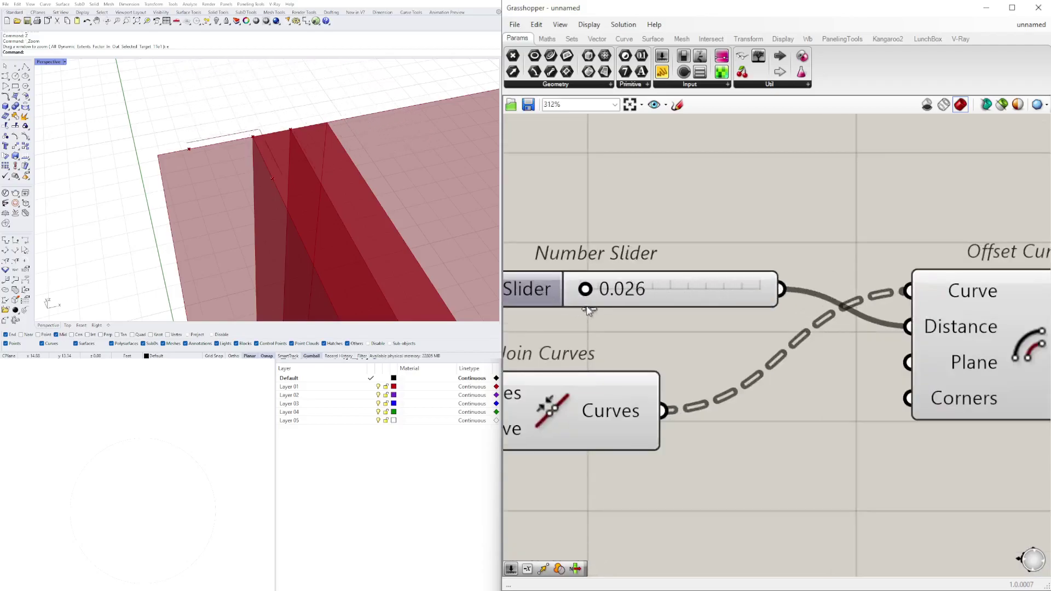
pyautogui.scroll(-4, 625, 311)
pyautogui.moveTo(786, 355); pyautogui.dragTo(901, 346)
pyautogui.moveTo(602, 356); pyautogui.dragTo(741, 363, button='right')
pyautogui.moveTo(666, 334); pyautogui.dragTo(529, 282)
# Add a Negative component and route the distance slider through it into Offset Curve's Distance input.
pyautogui.doubleClick(745, 326)
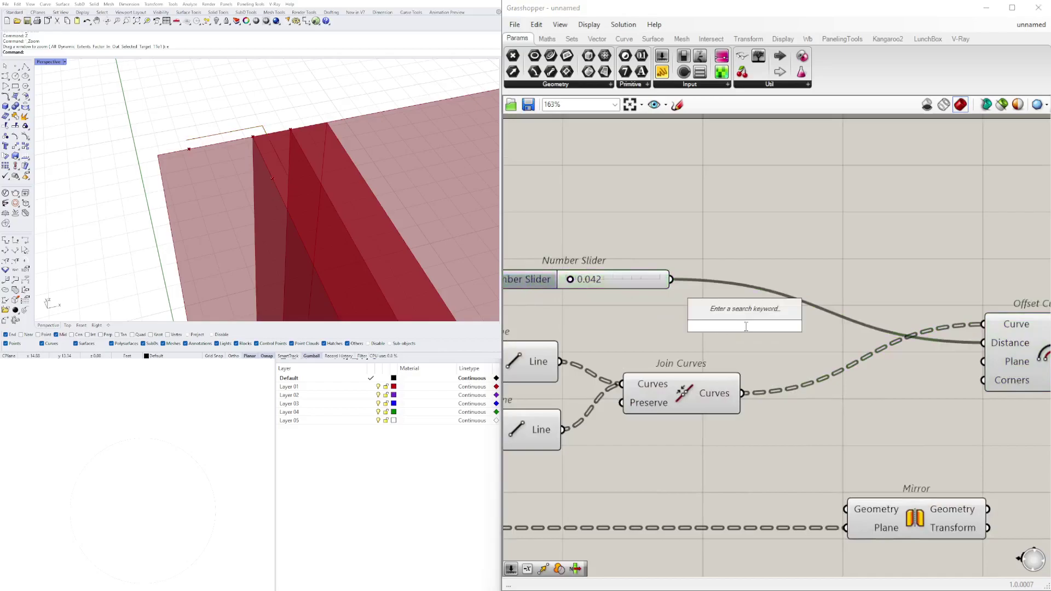
pyautogui.write('neg')
pyautogui.click(744, 313)
pyautogui.moveTo(712, 327); pyautogui.dragTo(716, 281)
pyautogui.moveTo(971, 344); pyautogui.dragTo(973, 343)
pyautogui.moveTo(792, 249); pyautogui.dragTo(699, 292, button='right')
pyautogui.moveTo(687, 309); pyautogui.dragTo(722, 310)
pyautogui.moveTo(1012, 369); pyautogui.dragTo(892, 374, button='right')
pyautogui.moveTo(893, 377); pyautogui.dragTo(889, 382)
# Tidy the offset components, placing Offset Curve beside Join Curves and just above Mirror.
pyautogui.moveTo(756, 334); pyautogui.dragTo(918, 346, button='right')
pyautogui.scroll(-2, 855, 335)
pyautogui.moveTo(789, 331); pyautogui.dragTo(764, 331)
pyautogui.moveTo(994, 388); pyautogui.dragTo(895, 436)
pyautogui.moveTo(938, 370); pyautogui.dragTo(890, 355, button='right')
pyautogui.scroll(2, 891, 355)
pyautogui.moveTo(803, 436); pyautogui.dragTo(804, 449)
pyautogui.moveTo(817, 411); pyautogui.dragTo(815, 408, button='right')
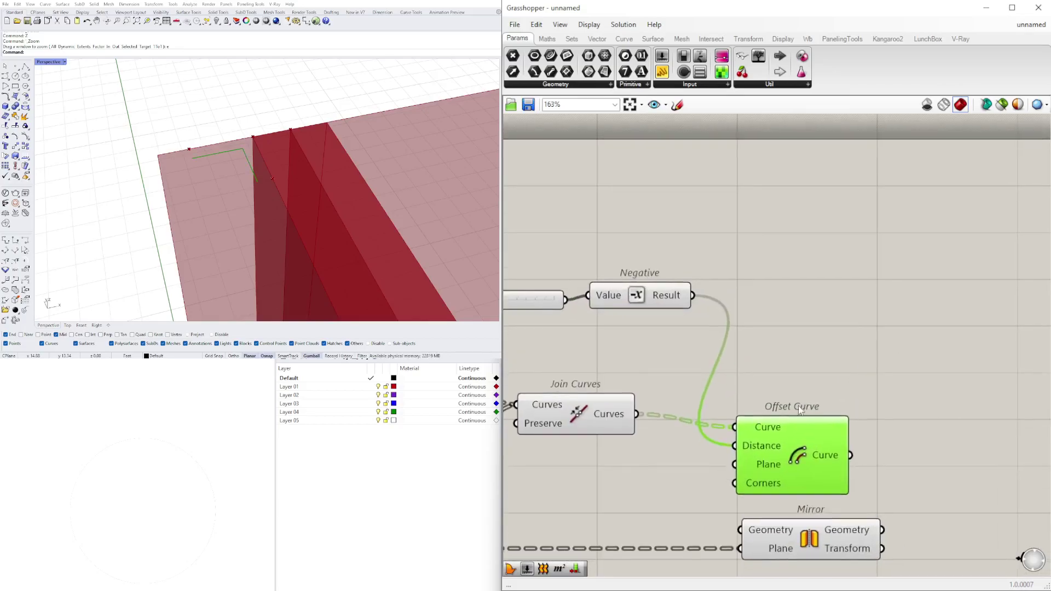
# Add an End Points component for the joined curves and a copy of it for the offset curve.
pyautogui.doubleClick(858, 343)
pyautogui.write('end')
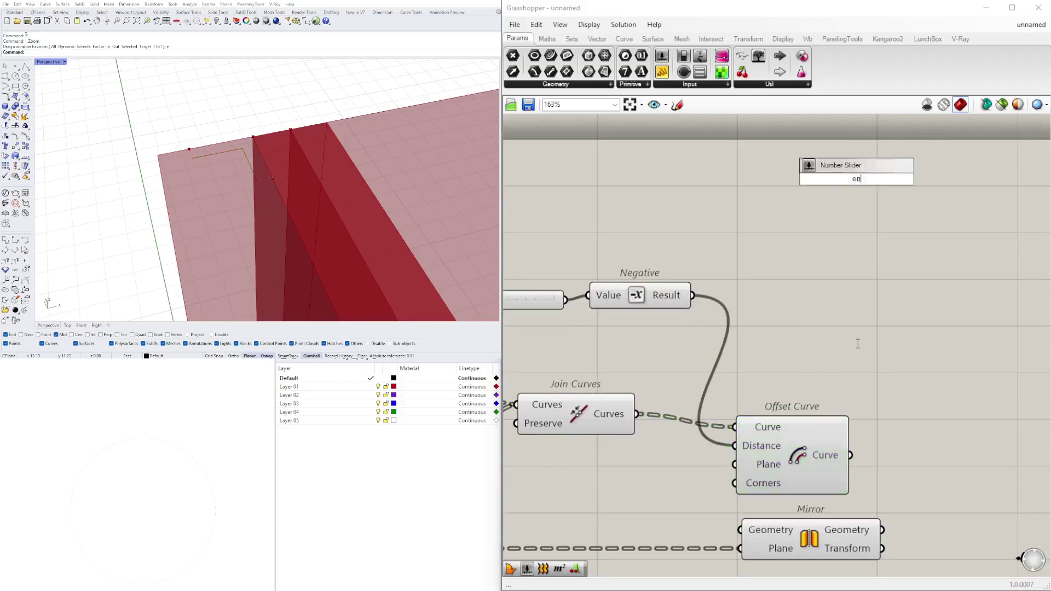
pyautogui.press('Return')
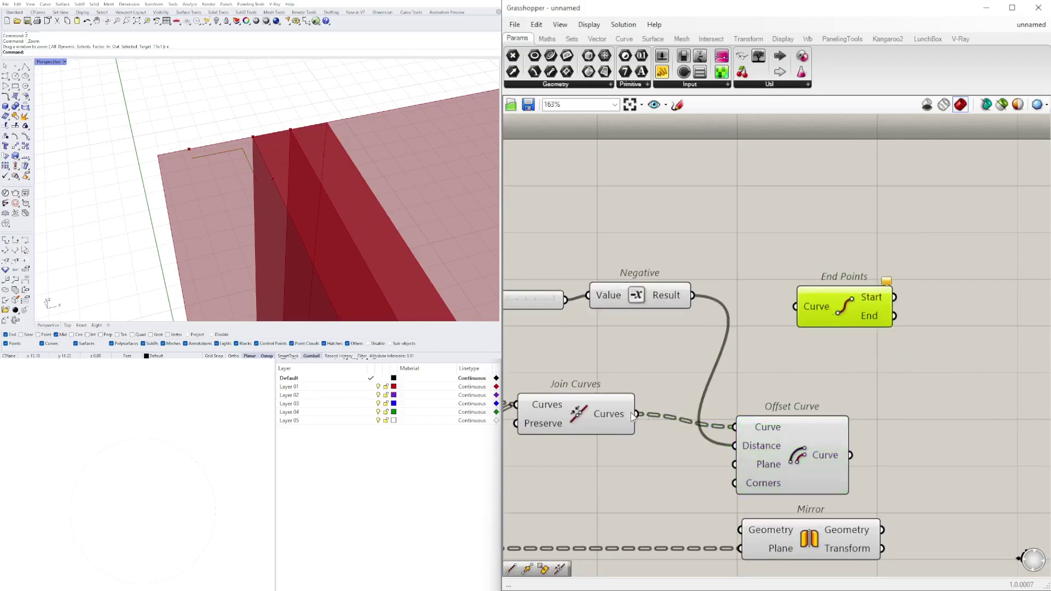
pyautogui.moveTo(795, 305); pyautogui.dragTo(796, 306)
pyautogui.keyDown('alt'); pyautogui.moveTo(835, 311); pyautogui.dragTo(889, 462); pyautogui.keyUp('alt')
# Search for a Line component to place beside the two End Points components.
pyautogui.moveTo(1042, 372); pyautogui.dragTo(903, 376, button='right')
pyautogui.doubleClick(901, 369)
pyautogui.write('line')
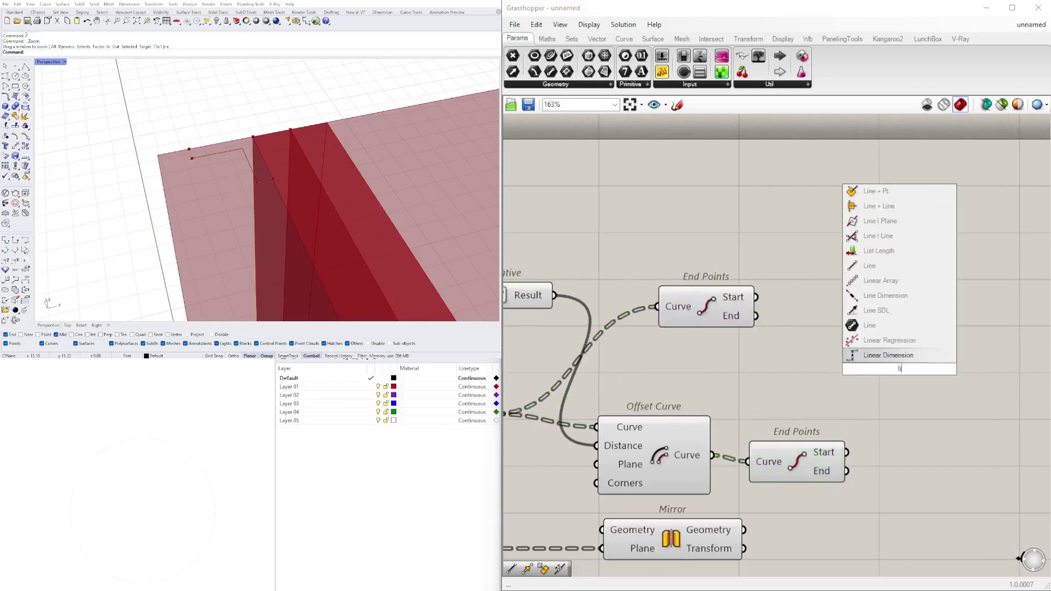
# Add a Line component and connect the Start outputs of both End Points components as its start and end points.
pyautogui.click(867, 338)
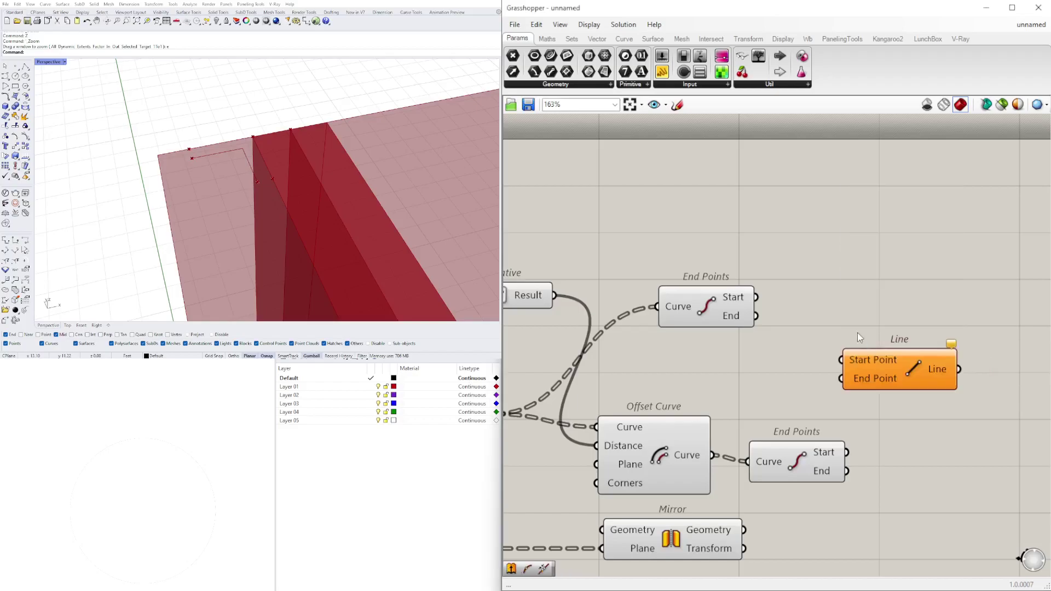
pyautogui.moveTo(845, 353); pyautogui.dragTo(846, 357)
pyautogui.moveTo(881, 368); pyautogui.dragTo(941, 368)
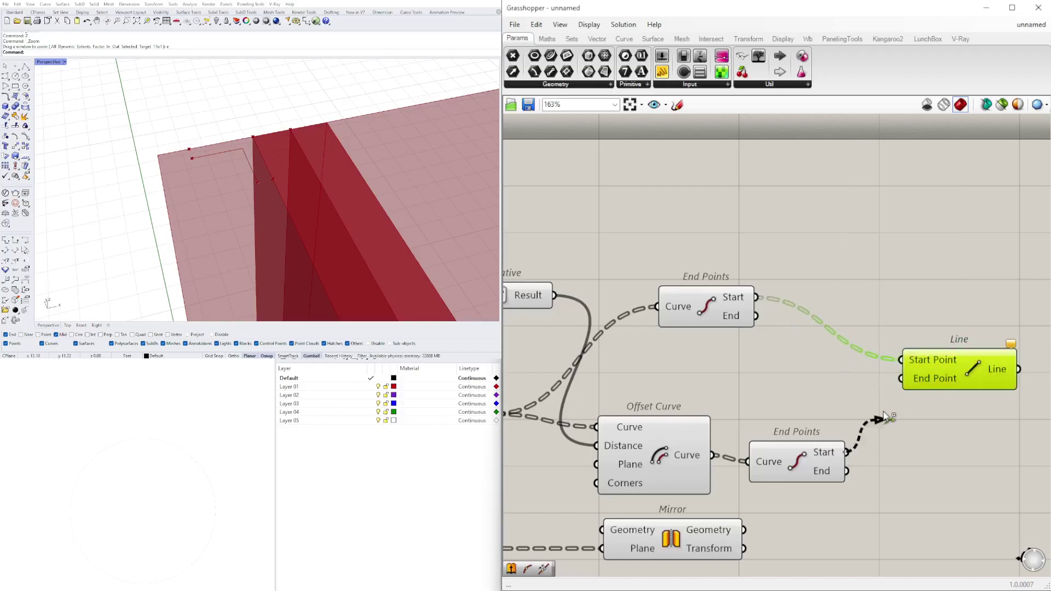
pyautogui.moveTo(957, 405); pyautogui.dragTo(825, 409, button='right')
# Add a second Line component below the first, connecting the End outputs of both End Points components.
pyautogui.moveTo(824, 374); pyautogui.dragTo(945, 423)
pyautogui.moveTo(874, 406); pyautogui.dragTo(847, 486)
pyautogui.moveTo(948, 346); pyautogui.dragTo(869, 394)
# Add a Join Curves component and connect both Line outputs to its Curves input.
pyautogui.doubleClick(862, 334)
pyautogui.write('join')
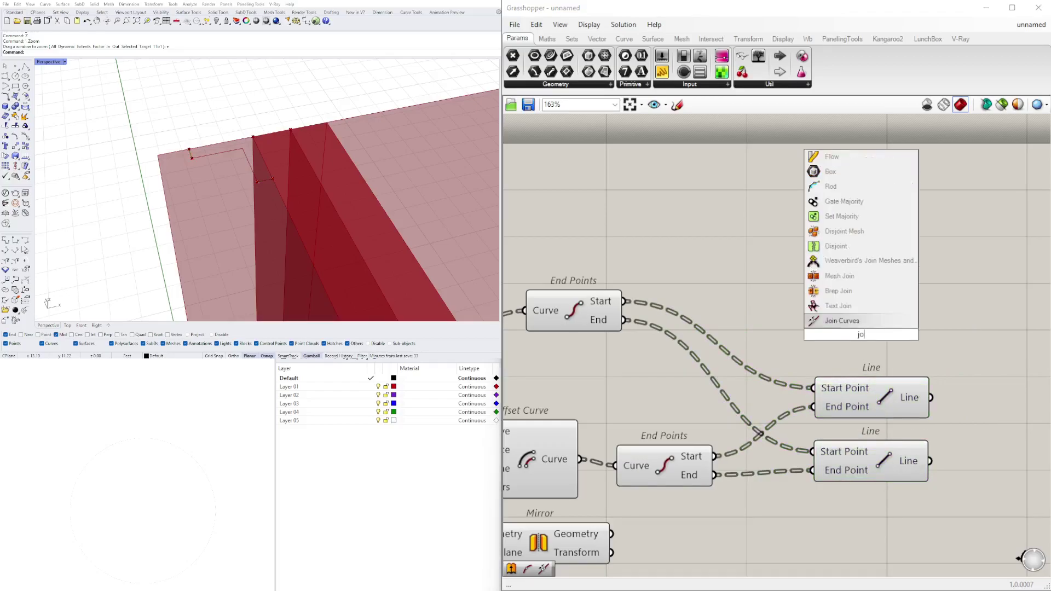
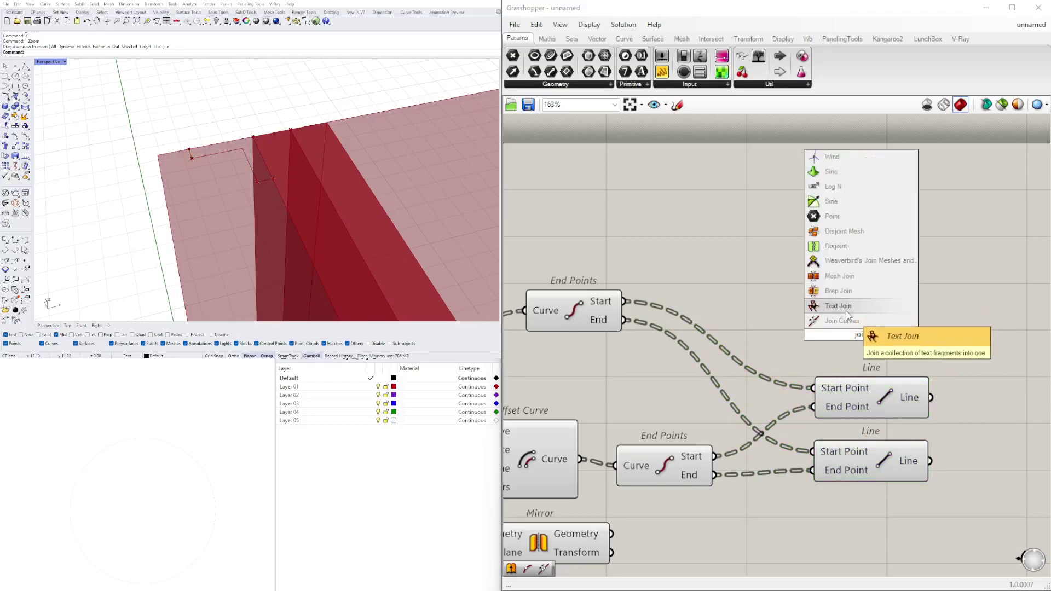
pyautogui.click(840, 322)
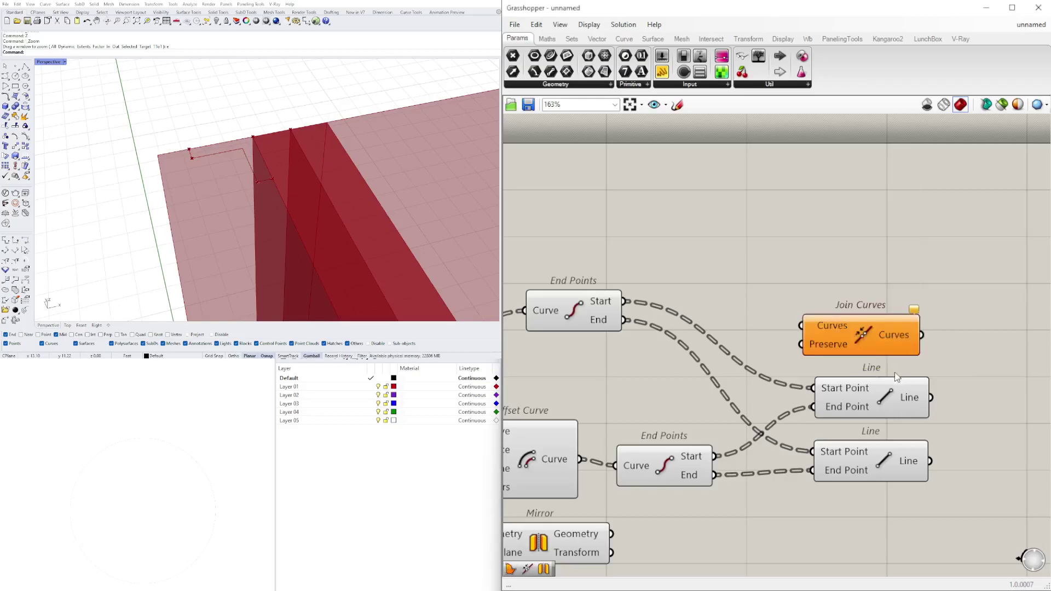
pyautogui.scroll(-2, 722, 340)
pyautogui.moveTo(722, 340); pyautogui.dragTo(838, 350)
pyautogui.click(781, 397)
pyautogui.moveTo(790, 387); pyautogui.dragTo(884, 363)
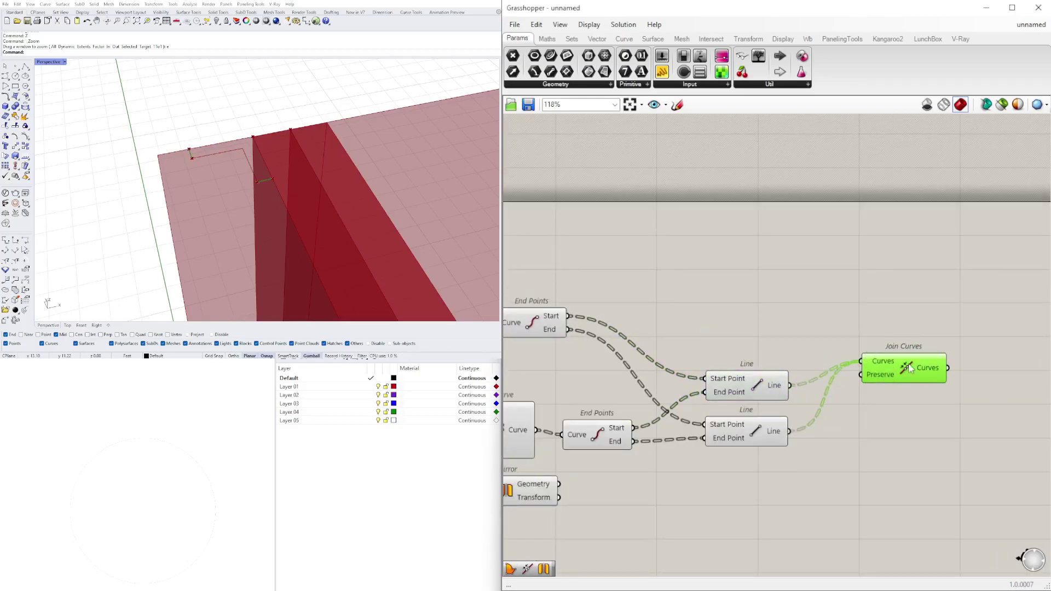
# Add the Offset Curve result and the original joined curves to the new Join Curves component's Curves input.
pyautogui.moveTo(666, 418); pyautogui.dragTo(827, 420, button='right')
pyautogui.click(682, 452)
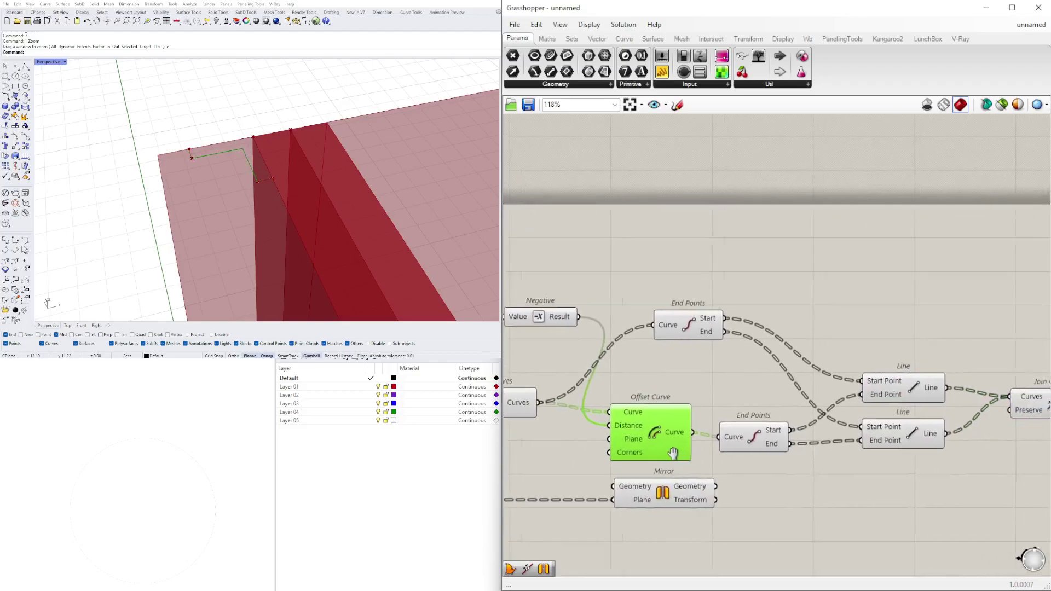
pyautogui.moveTo(682, 452); pyautogui.dragTo(651, 451, button='right')
pyautogui.moveTo(567, 382); pyautogui.dragTo(611, 404, button='right')
pyautogui.click(591, 396)
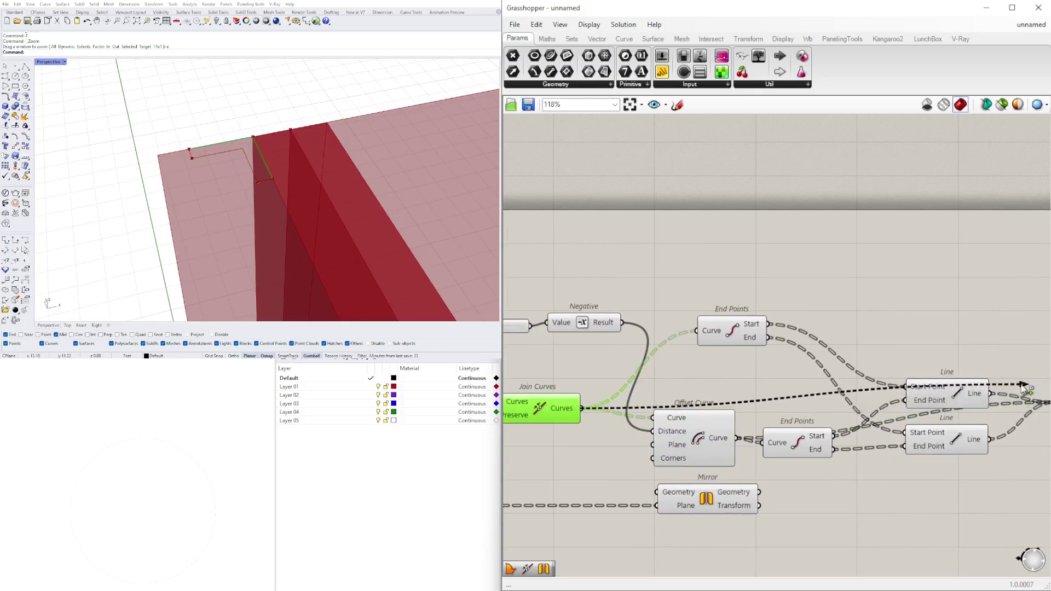
pyautogui.scroll(-3, 630, 411)
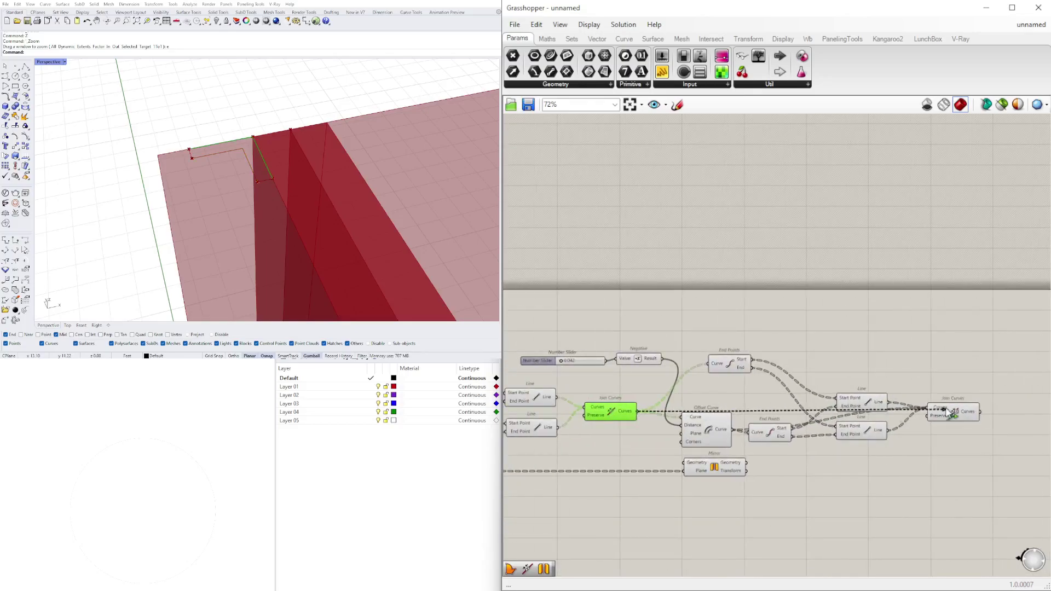
# Rearrange the new Join Curves, upper End Points, Negative and distance slider components to space out the wiring.
pyautogui.moveTo(969, 415); pyautogui.dragTo(980, 381)
pyautogui.click(777, 376)
pyautogui.scroll(3, 713, 365)
pyautogui.moveTo(738, 359); pyautogui.dragTo(808, 383)
pyautogui.click(901, 366)
pyautogui.moveTo(973, 426); pyautogui.dragTo(893, 411, button='right')
pyautogui.moveTo(915, 463); pyautogui.dragTo(1001, 457)
pyautogui.moveTo(767, 415); pyautogui.dragTo(969, 413, button='right')
pyautogui.moveTo(758, 376); pyautogui.dragTo(649, 356)
pyautogui.click(655, 340)
pyautogui.moveTo(656, 339); pyautogui.dragTo(837, 344, button='right')
# Set the number slider feeding the Negative component to 0.028.
pyautogui.scroll(3, 766, 356)
pyautogui.moveTo(755, 384); pyautogui.dragTo(699, 371)
pyautogui.scroll(3, 672, 374)
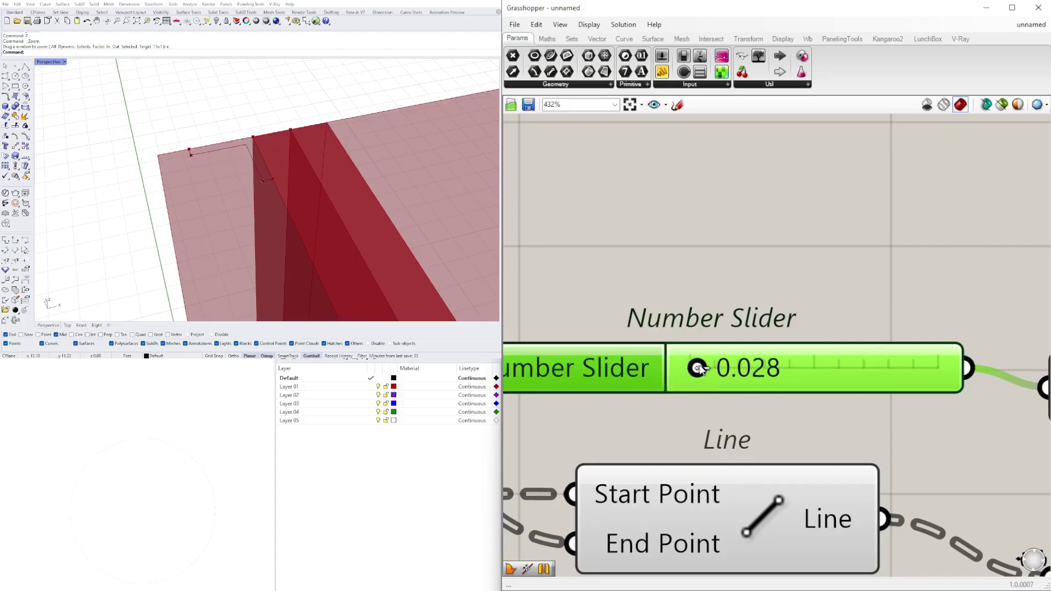
# Set the number slider driving the lower Move's Amplitude to 0.254.
pyautogui.scroll(-8, 700, 368)
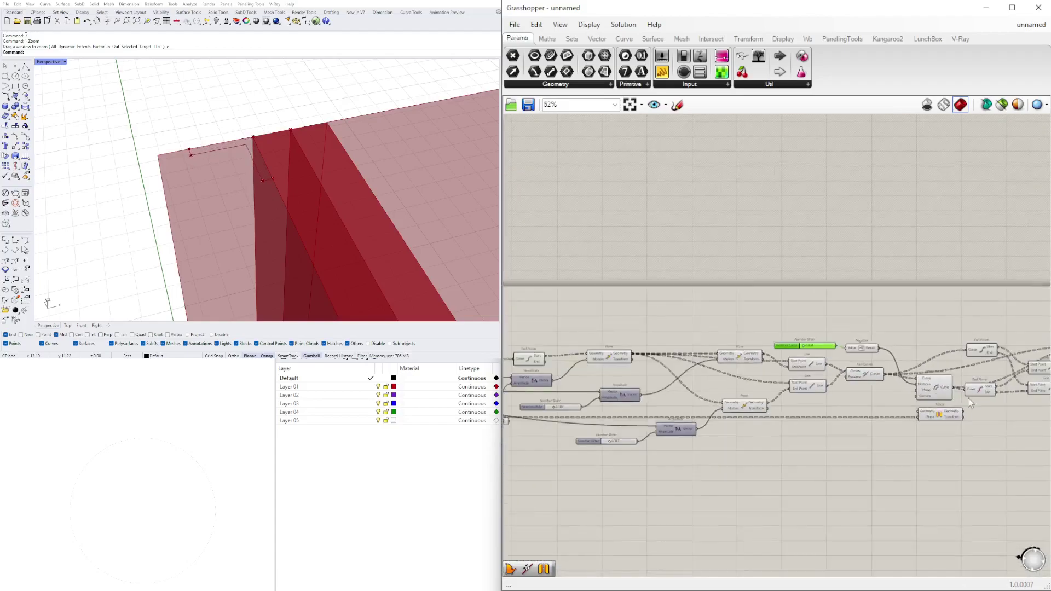
pyautogui.scroll(8, 734, 449)
pyautogui.scroll(2, 734, 449)
pyautogui.moveTo(734, 449); pyautogui.dragTo(761, 459)
pyautogui.scroll(-8, 742, 424)
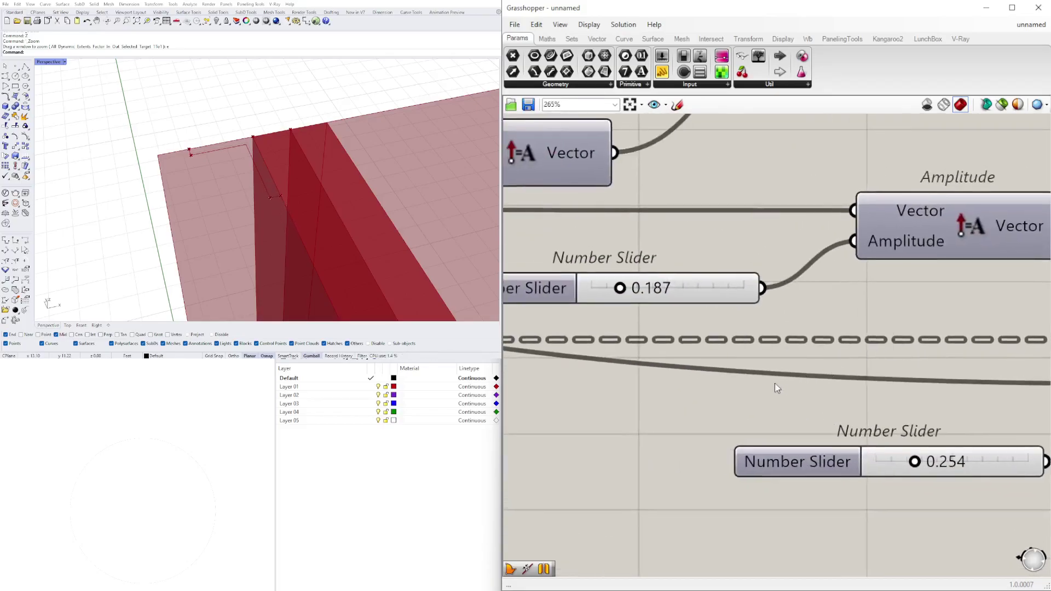
# Set the number slider driving the upper Move's Amplitude to 0.168.
pyautogui.scroll(4, 713, 402)
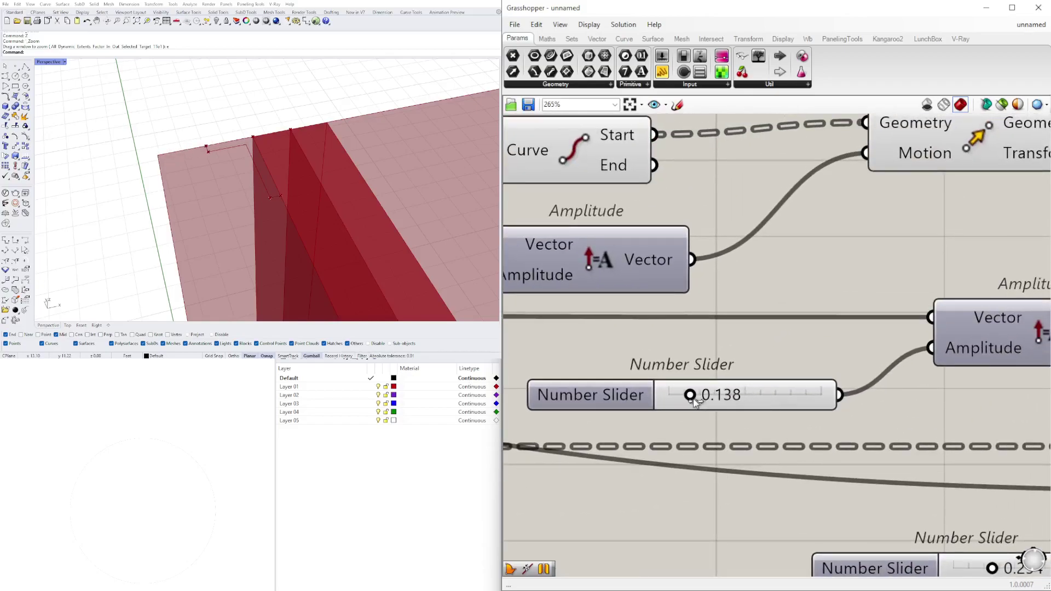
pyautogui.scroll(-5, 698, 405)
pyautogui.scroll(4, 689, 471)
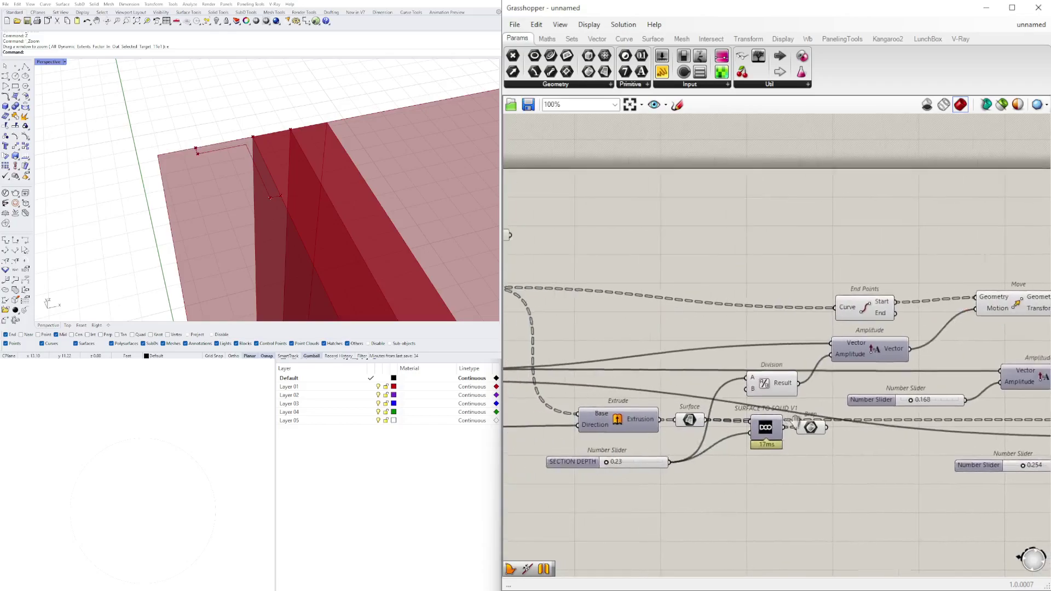
# Test the SECTION DEPTH slider around 0.23, leaving it at 0.23.
pyautogui.scroll(2, 689, 471)
pyautogui.moveTo(693, 463); pyautogui.dragTo(696, 463)
pyautogui.scroll(-5, 695, 463)
pyautogui.scroll(3, 771, 445)
pyautogui.scroll(-2, 779, 381)
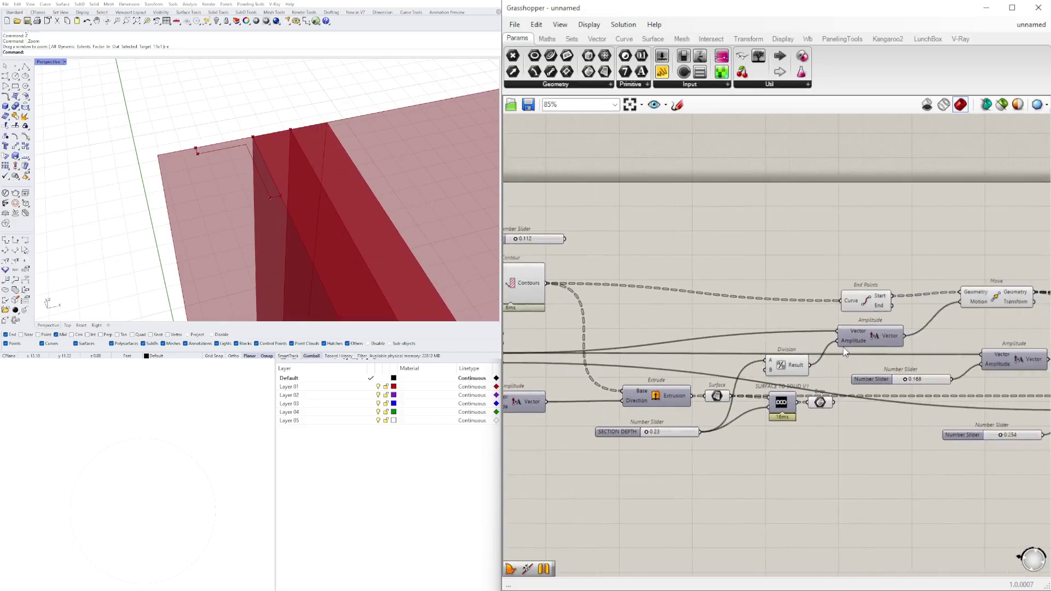
# Examine the component chain from the contour and extrusion section through the Move components to the offset and joined curves.
pyautogui.scroll(-3, 845, 352)
pyautogui.scroll(5, 804, 355)
pyautogui.scroll(-3, 768, 385)
pyautogui.moveTo(688, 370); pyautogui.dragTo(990, 373, button='right')
pyautogui.moveTo(819, 373); pyautogui.dragTo(989, 373, button='right')
pyautogui.moveTo(699, 390)
pyautogui.mouseDown(button='right')
pyautogui.moveTo(859, 396)
pyautogui.moveTo(729, 371)
pyautogui.moveTo(948, 371)
pyautogui.moveTo(766, 366)
pyautogui.mouseUp(button='right')
pyautogui.scroll(3, 1029, 397)
pyautogui.moveTo(1032, 401)
pyautogui.mouseDown(button='right')
pyautogui.moveTo(819, 417)
pyautogui.moveTo(741, 391)
pyautogui.mouseUp(button='right')
pyautogui.moveTo(774, 389)
pyautogui.mouseDown(button='right')
pyautogui.moveTo(991, 377)
pyautogui.moveTo(691, 390)
pyautogui.mouseUp(button='right')
pyautogui.scroll(-1, 857, 379)
pyautogui.moveTo(891, 395); pyautogui.dragTo(758, 394, button='right')
pyautogui.moveTo(896, 375); pyautogui.dragTo(580, 342, button='right')
pyautogui.moveTo(839, 333); pyautogui.dragTo(588, 342, button='right')
pyautogui.scroll(1, 783, 340)
# Set the offset distance slider feeding the Negative component to 0.058.
pyautogui.click(783, 340)
pyautogui.scroll(8, 682, 281)
pyautogui.moveTo(747, 279); pyautogui.dragTo(749, 281)
pyautogui.doubleClick(818, 272)
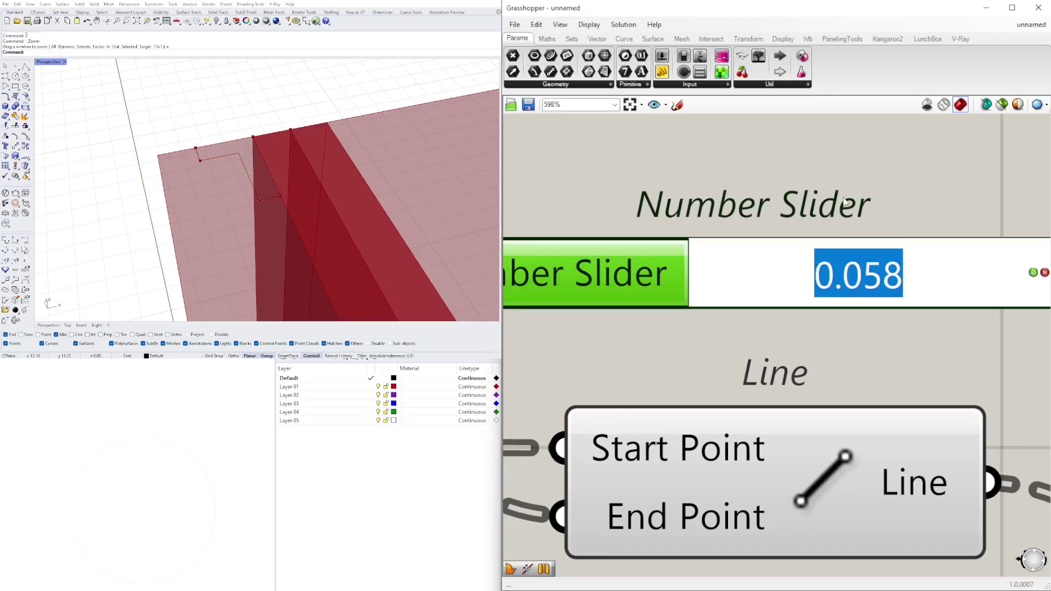
pyautogui.scroll(-4, 838, 222)
# Add a panel above the offset distance slider containing the value .25".
pyautogui.doubleClick(756, 275)
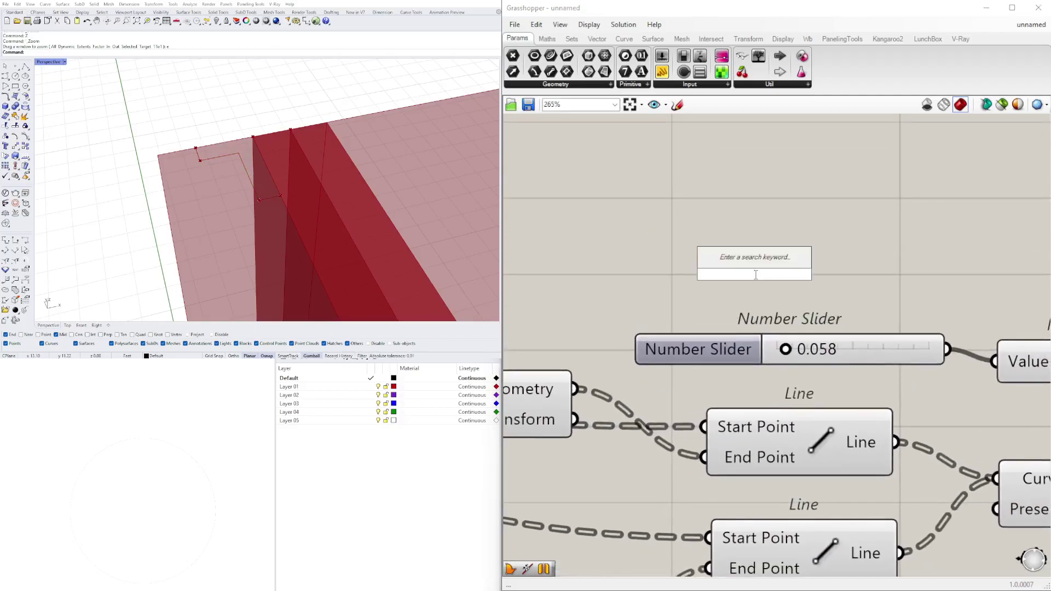
pyautogui.write('".25')
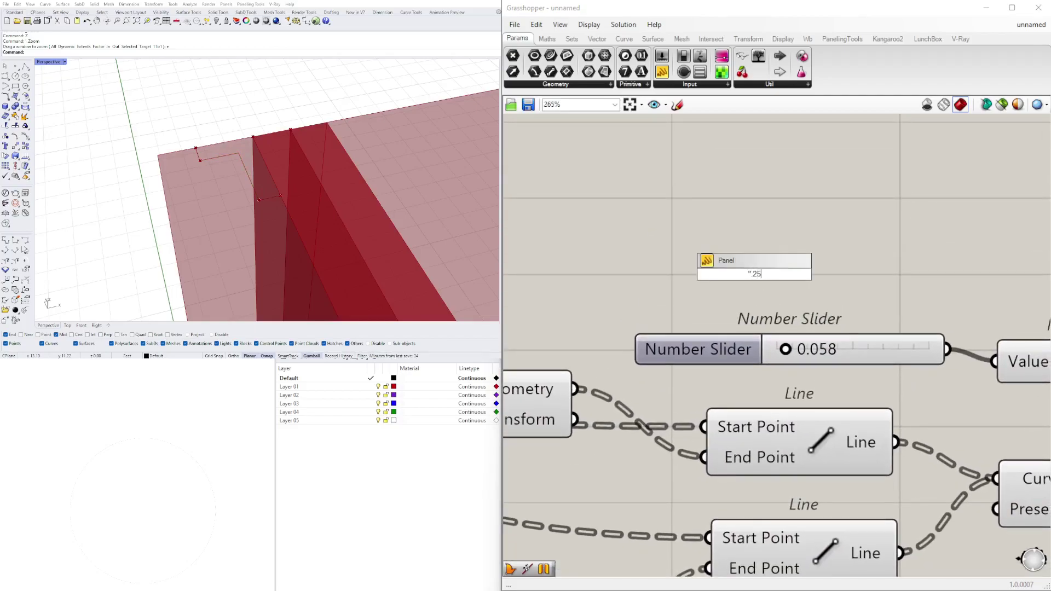
pyautogui.press('Return')
pyautogui.doubleClick(757, 278)
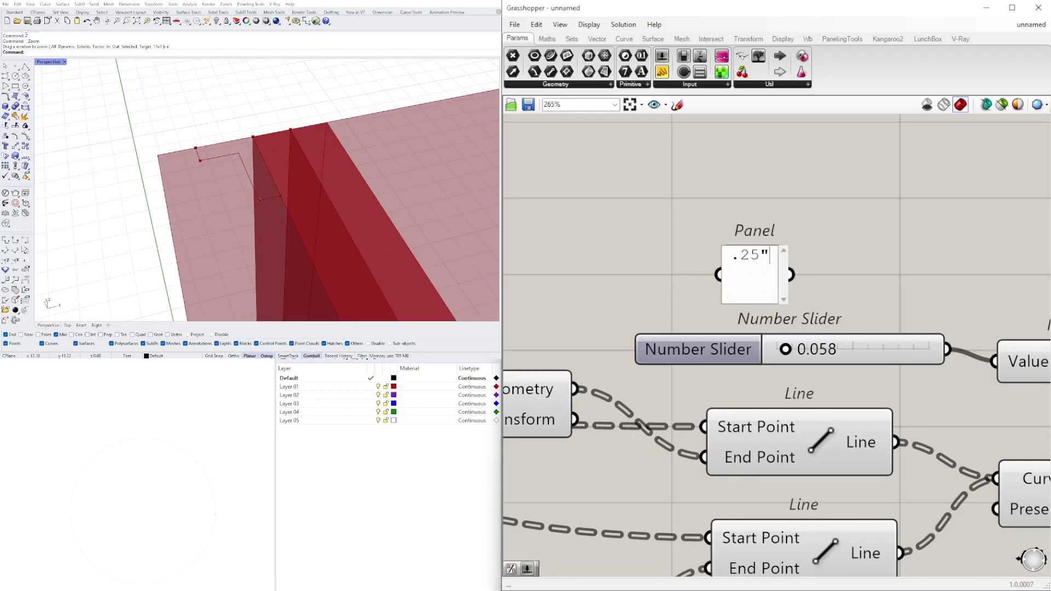
pyautogui.click(882, 211)
# Connect the .25" panel to the Negative component's Value input in place of the slider, and move the slider aside.
pyautogui.moveTo(792, 274); pyautogui.dragTo(985, 359)
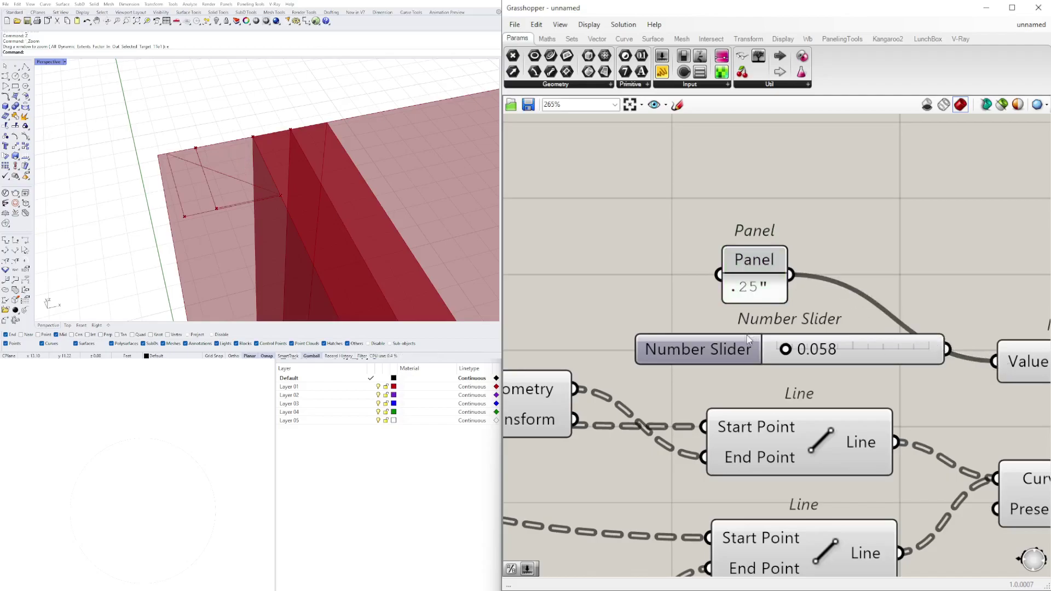
pyautogui.moveTo(750, 339); pyautogui.dragTo(618, 320)
pyautogui.scroll(-3, 620, 339)
pyautogui.scroll(2, 737, 330)
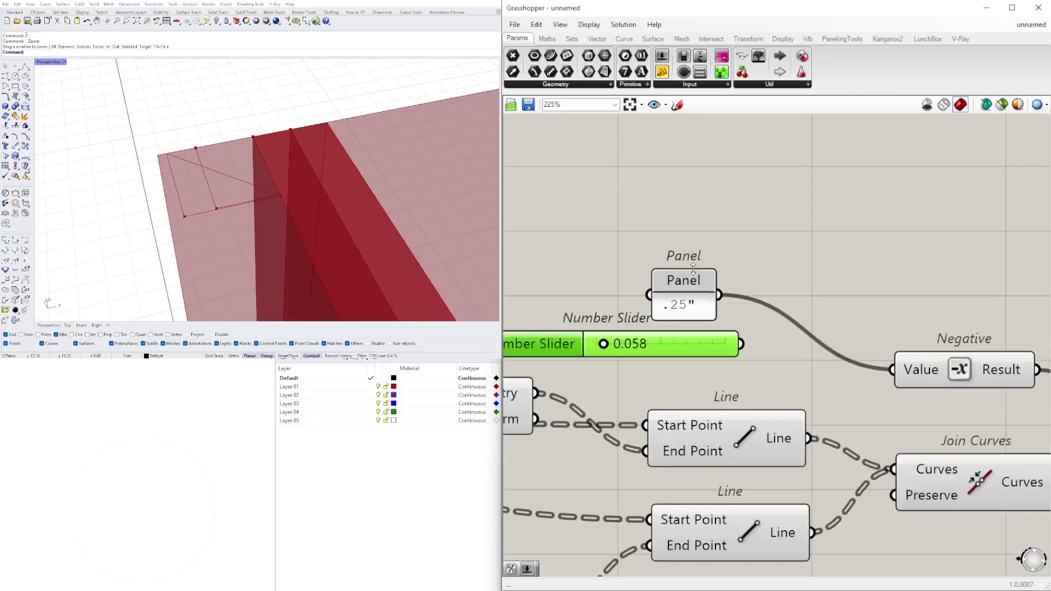
pyautogui.moveTo(692, 271); pyautogui.dragTo(693, 255)
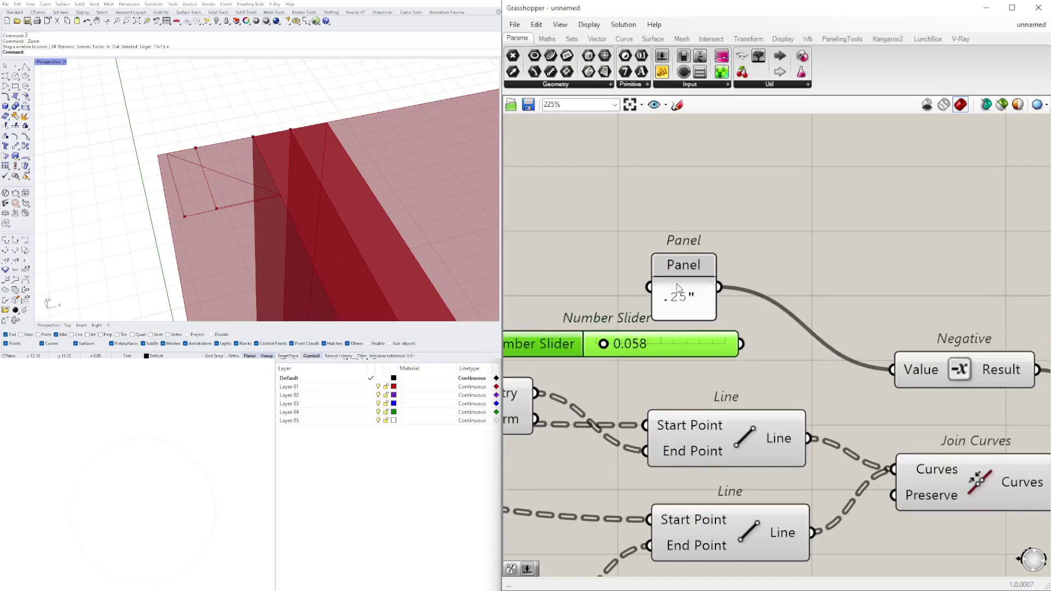
# Reconnect the number slider to the Negative component's Value input and set it to 0.053.
pyautogui.moveTo(742, 344); pyautogui.dragTo(893, 370)
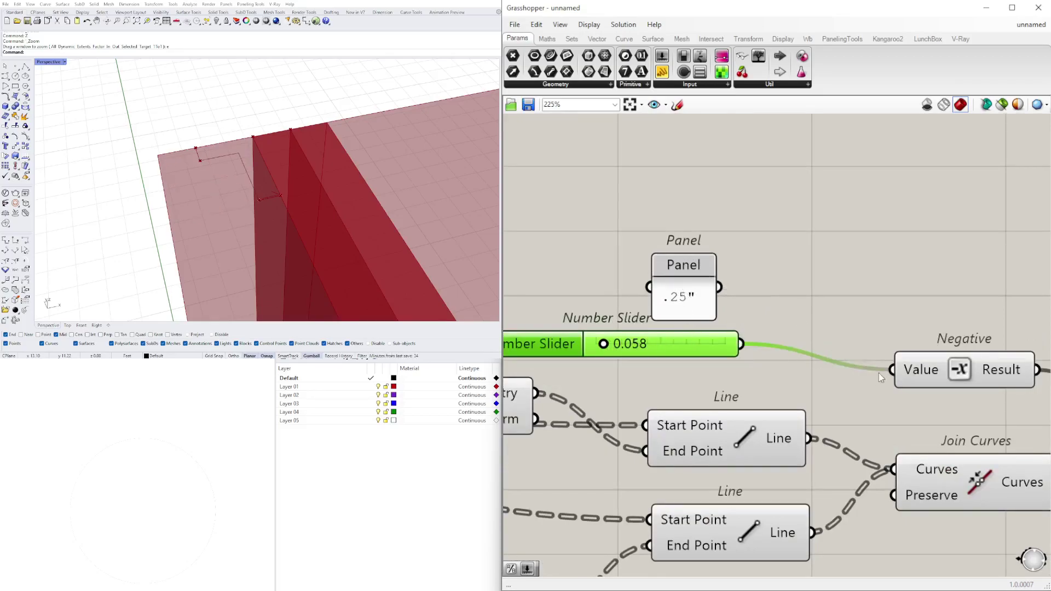
pyautogui.moveTo(708, 329); pyautogui.dragTo(745, 329, button='right')
pyautogui.scroll(3, 635, 337)
pyautogui.moveTo(643, 353); pyautogui.dragTo(641, 353)
pyautogui.scroll(-3, 698, 339)
# Delete the .25" panel and the number slider feeding the Negative component.
pyautogui.moveTo(812, 298); pyautogui.dragTo(809, 327, button='right')
pyautogui.click(810, 327)
pyautogui.click(769, 327)
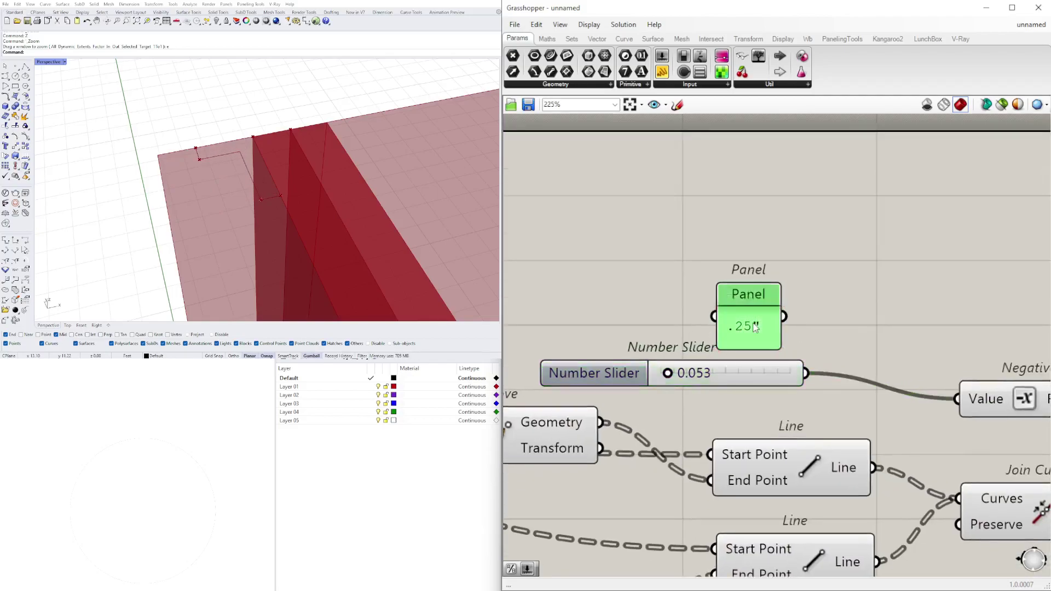
pyautogui.press('Delete')
pyautogui.scroll(-2, 873, 372)
pyautogui.moveTo(786, 371); pyautogui.dragTo(786, 315)
pyautogui.press('Delete')
# Add a number slider with the value 2 above the Move component.
pyautogui.doubleClick(714, 321)
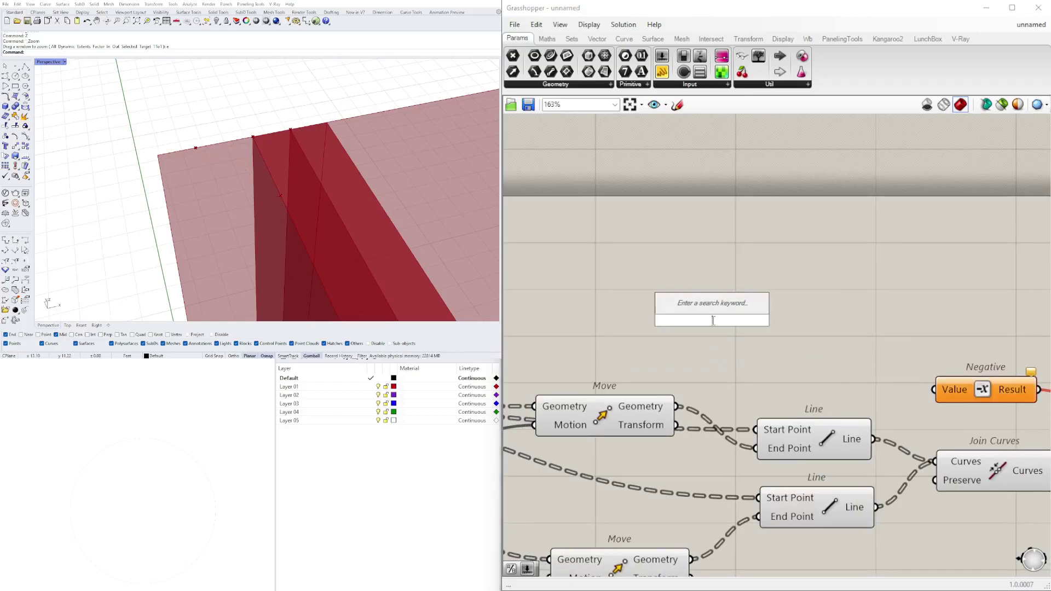
pyautogui.write('2')
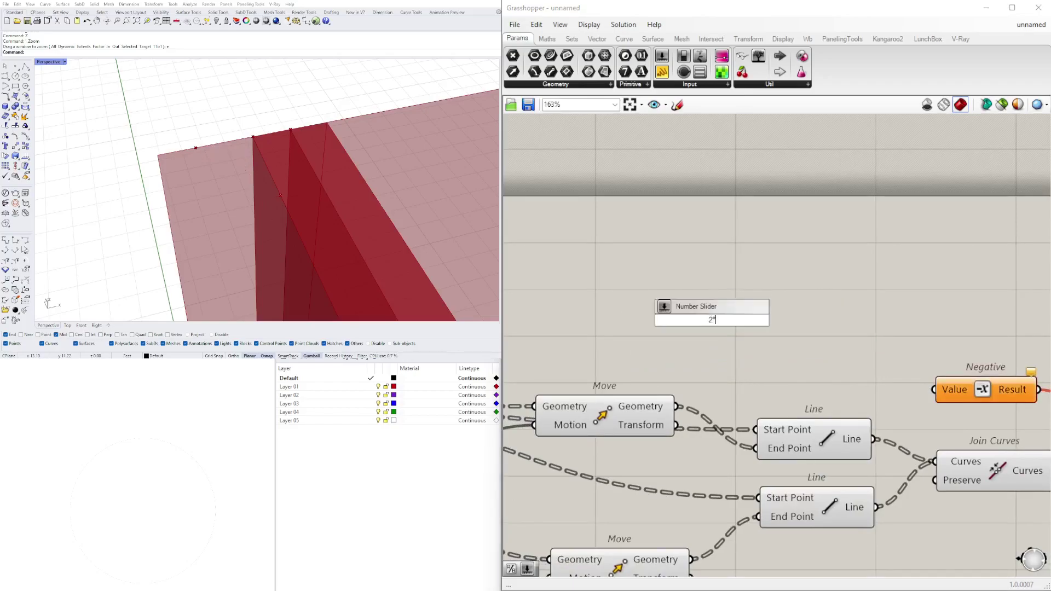
pyautogui.press('Return')
pyautogui.moveTo(651, 320); pyautogui.dragTo(534, 313)
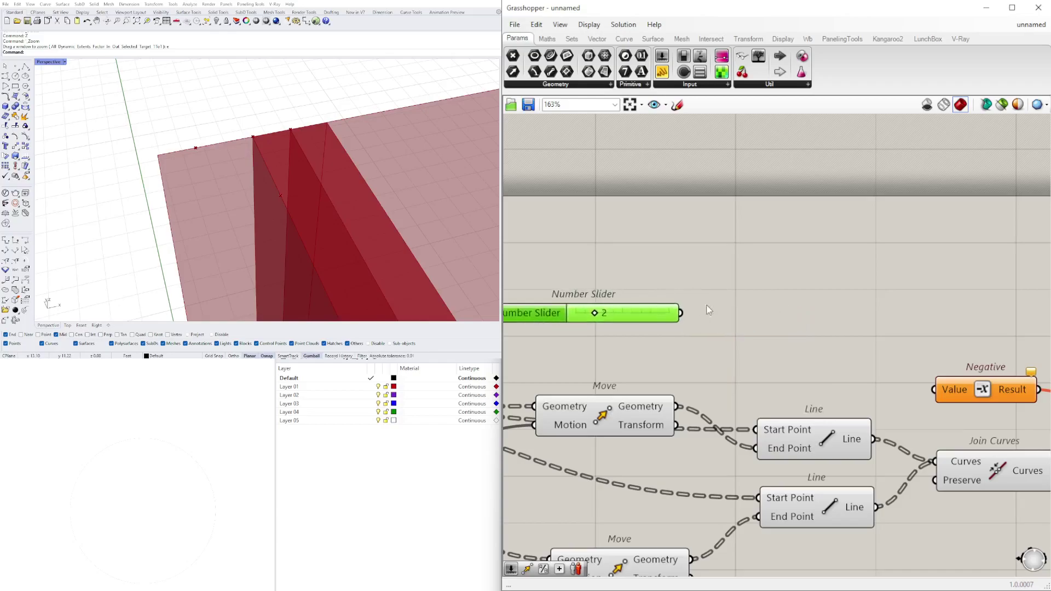
# Add a Division component, connecting the new slider to input A and its Result to the Negative component's Value.
pyautogui.doubleClick(791, 304)
pyautogui.write('/')
pyautogui.press('Return')
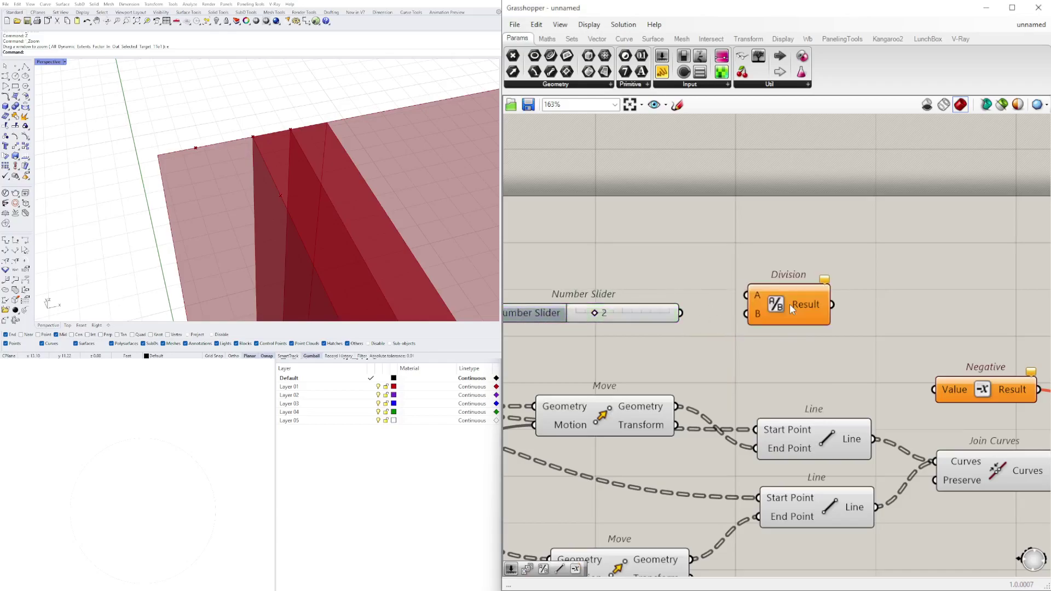
pyautogui.moveTo(793, 301); pyautogui.dragTo(765, 324)
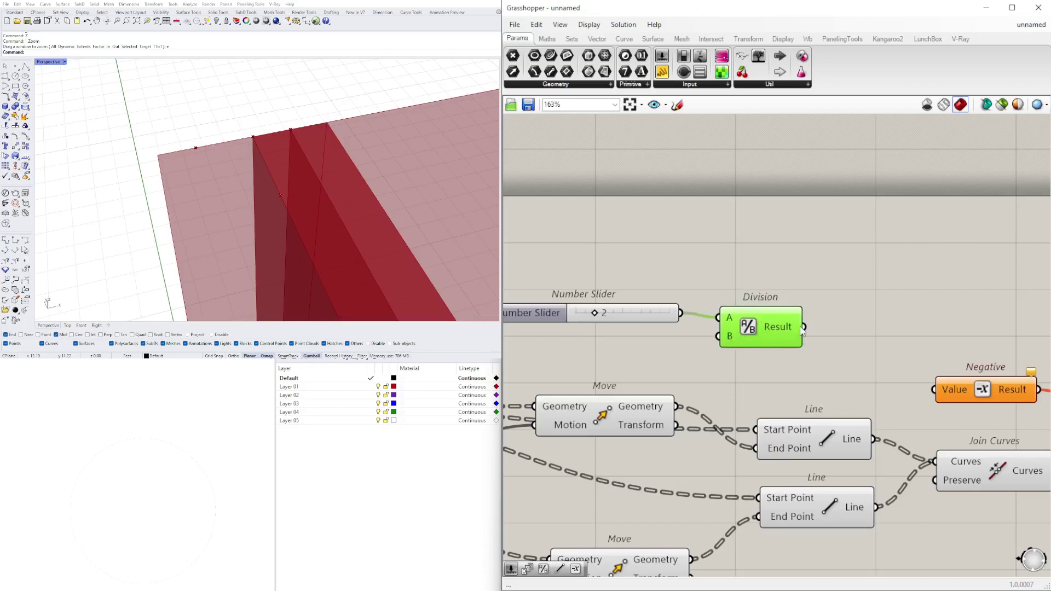
pyautogui.moveTo(804, 326); pyautogui.dragTo(948, 389)
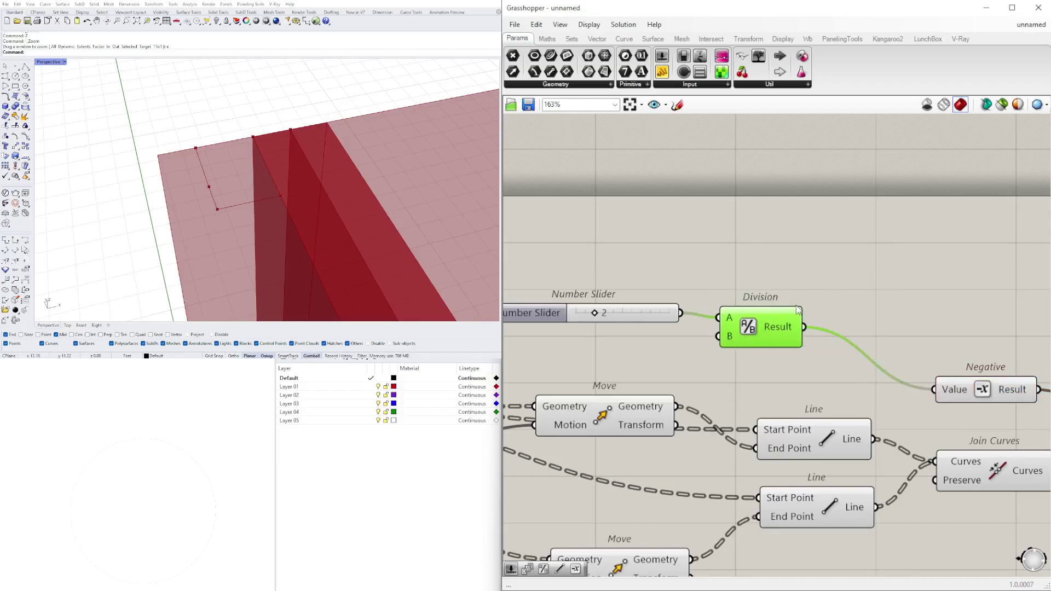
# Configure the slider feeding the Division component with R rounding and 3 digits.
pyautogui.scroll(-5, 798, 310)
pyautogui.scroll(4, 639, 347)
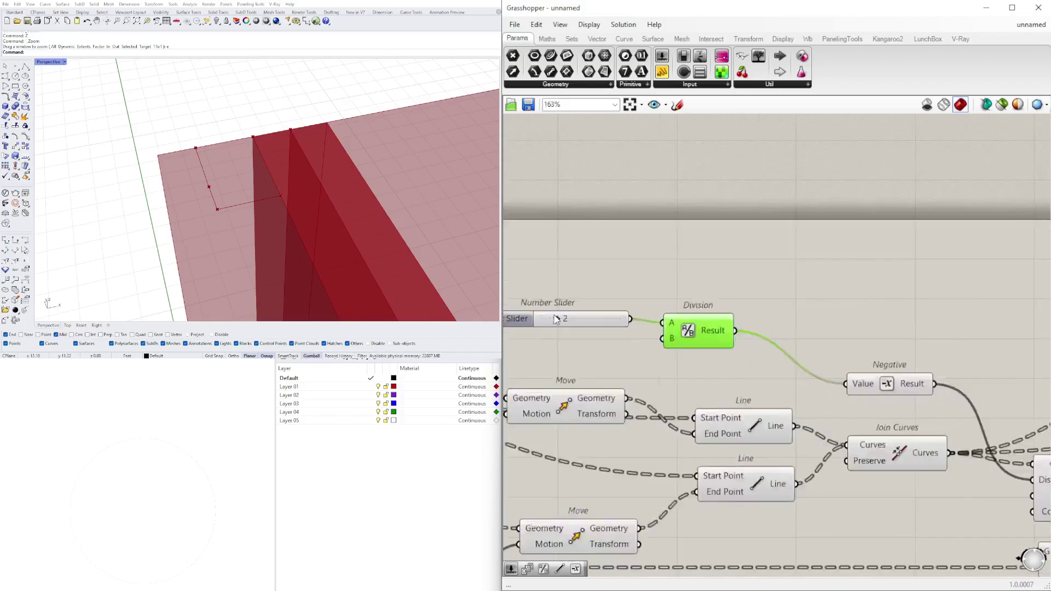
pyautogui.scroll(5, 556, 319)
pyautogui.moveTo(603, 341); pyautogui.dragTo(842, 387, button='right')
pyautogui.doubleClick(668, 375)
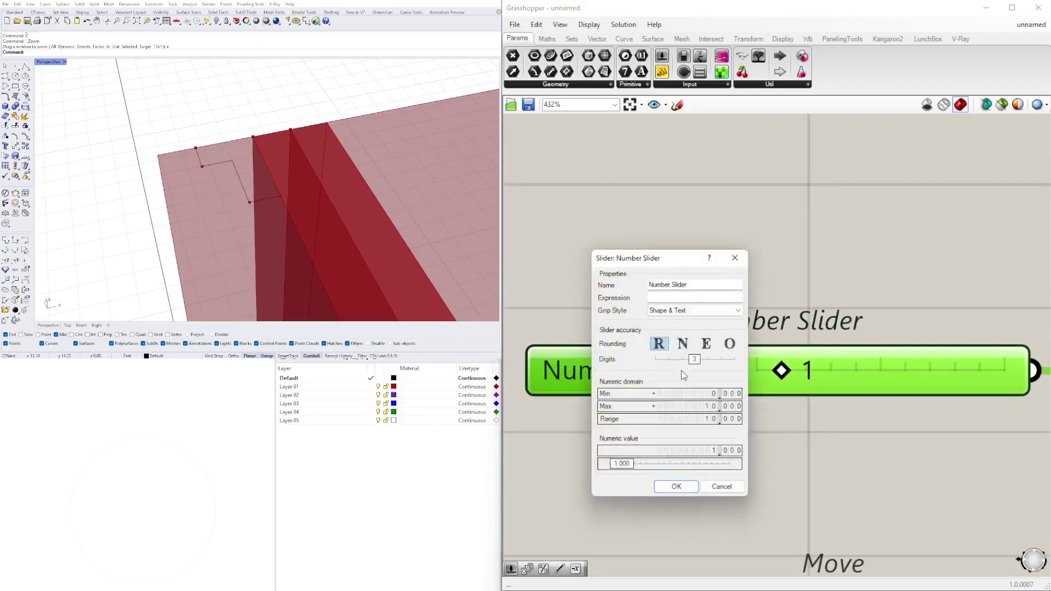
pyautogui.click(679, 487)
# Set the slider feeding the Division component to 0.5.
pyautogui.scroll(4, 780, 369)
pyautogui.moveTo(780, 369); pyautogui.dragTo(754, 377)
pyautogui.doubleClick(800, 378)
pyautogui.write('.5')
pyautogui.press('Return')
pyautogui.click(339, 470)
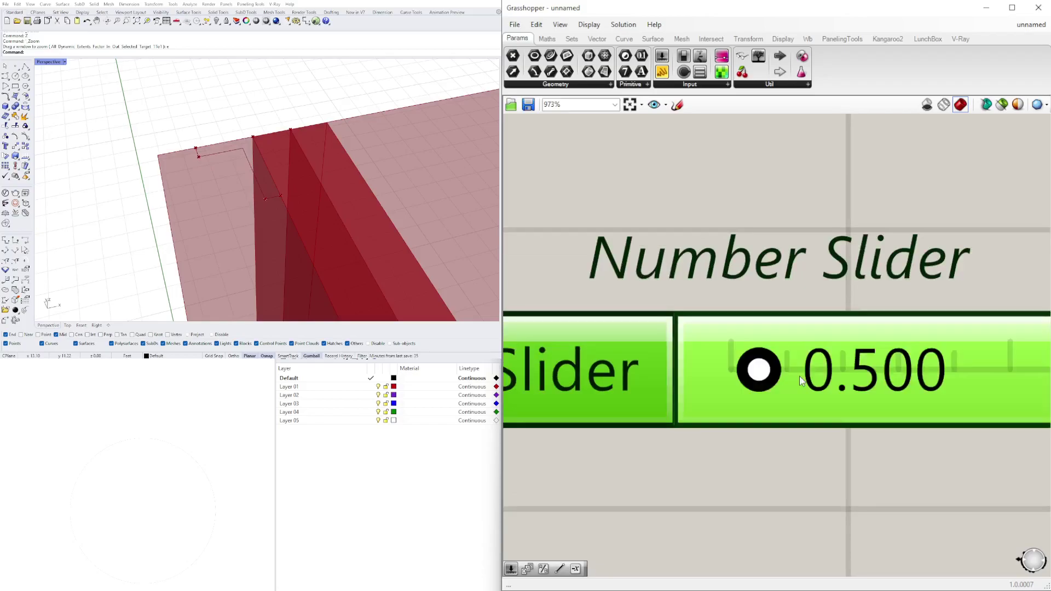
pyautogui.scroll(-2, 958, 274)
pyautogui.moveTo(770, 350); pyautogui.dragTo(794, 357)
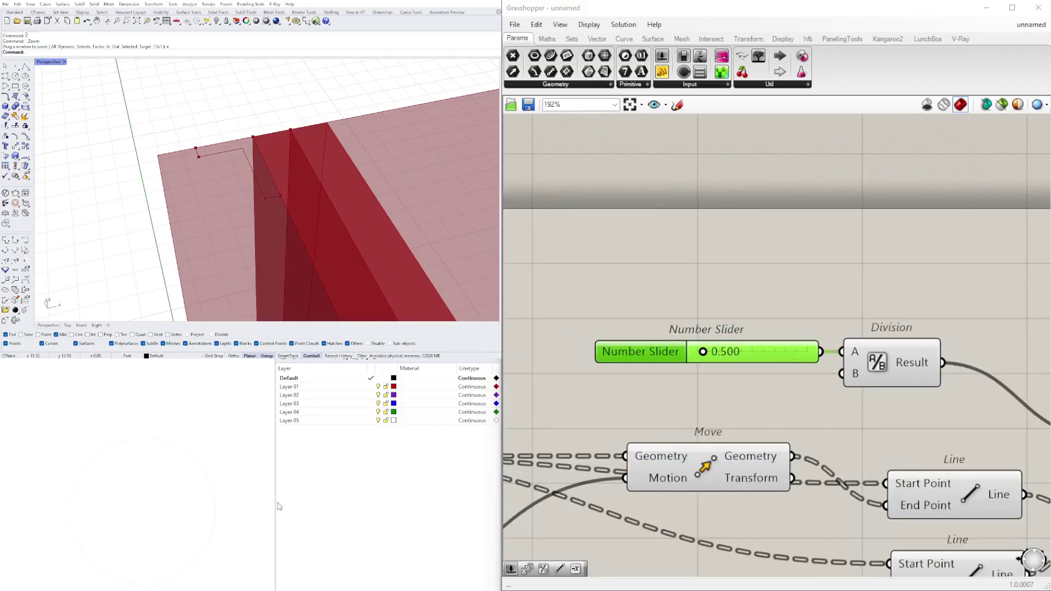
pyautogui.scroll(-4, 765, 379)
pyautogui.scroll(4, 768, 377)
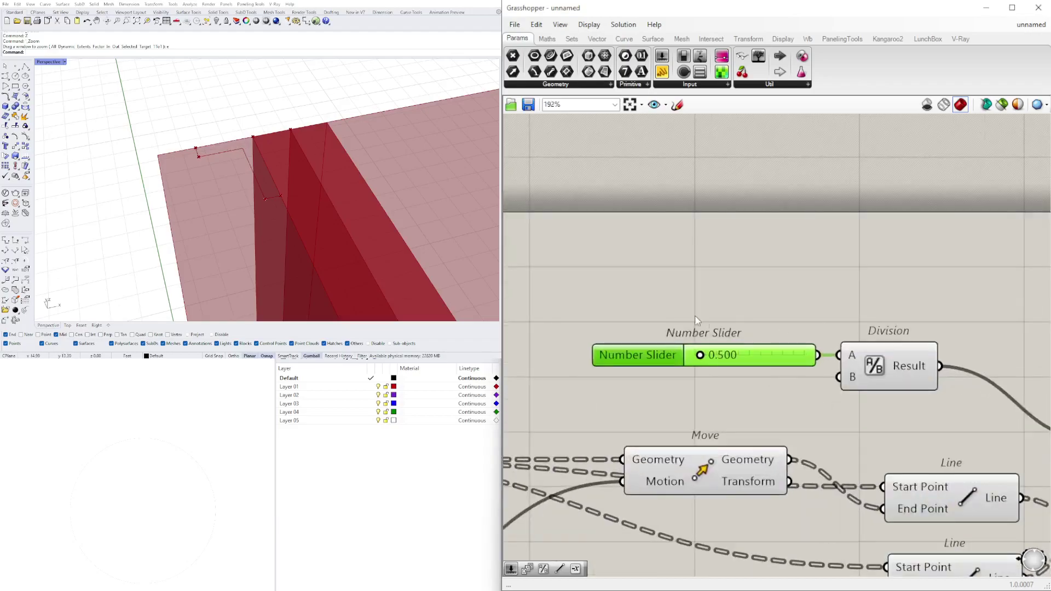
# Set the slider feeding the Division component to 0.436 and highlight the Join Curves profiles for inspection.
pyautogui.scroll(-3, 727, 304)
pyautogui.scroll(5, 733, 328)
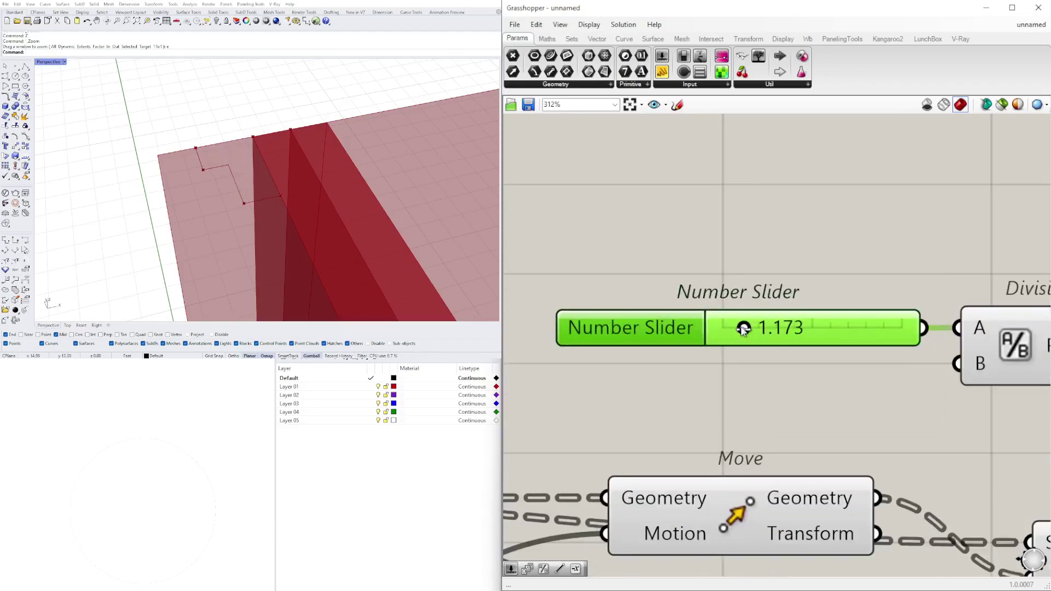
pyautogui.scroll(-9, 729, 340)
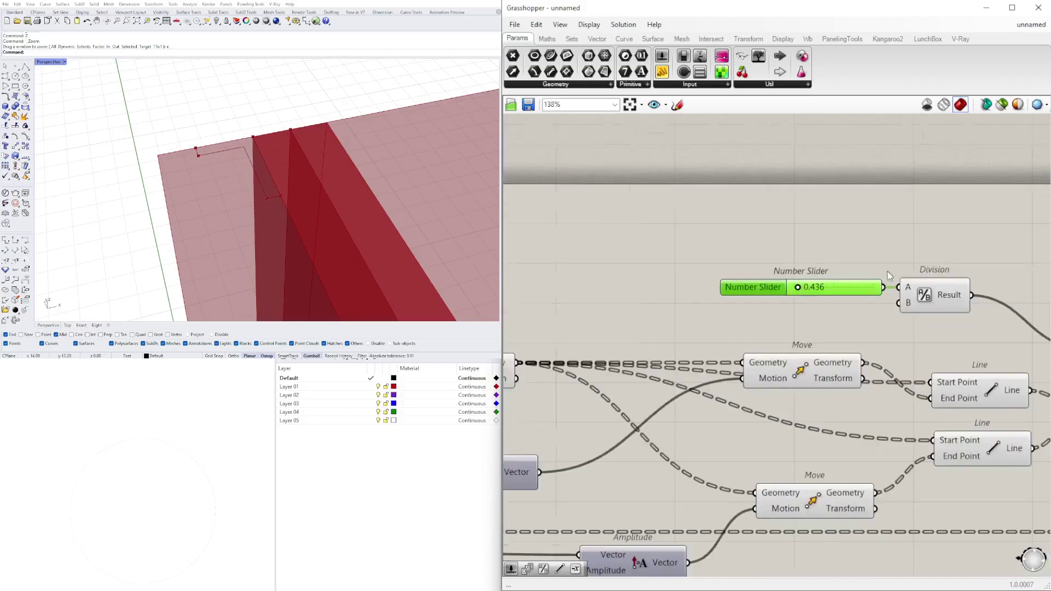
pyautogui.moveTo(728, 333); pyautogui.dragTo(733, 333)
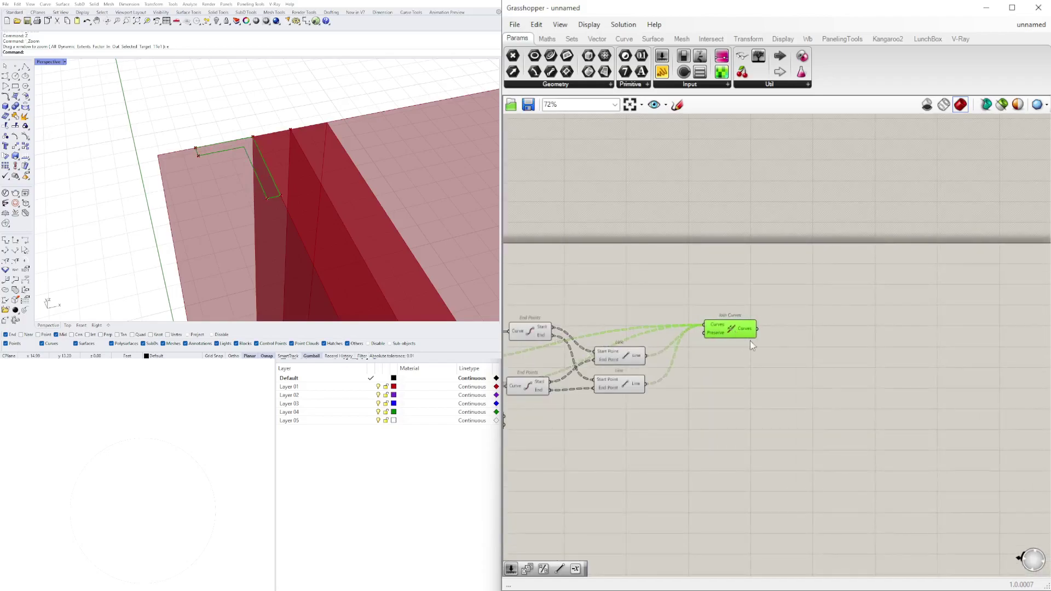
pyautogui.scroll(1, 762, 335)
pyautogui.scroll(-10, 279, 158)
pyautogui.scroll(5, 265, 166)
pyautogui.scroll(3, 265, 166)
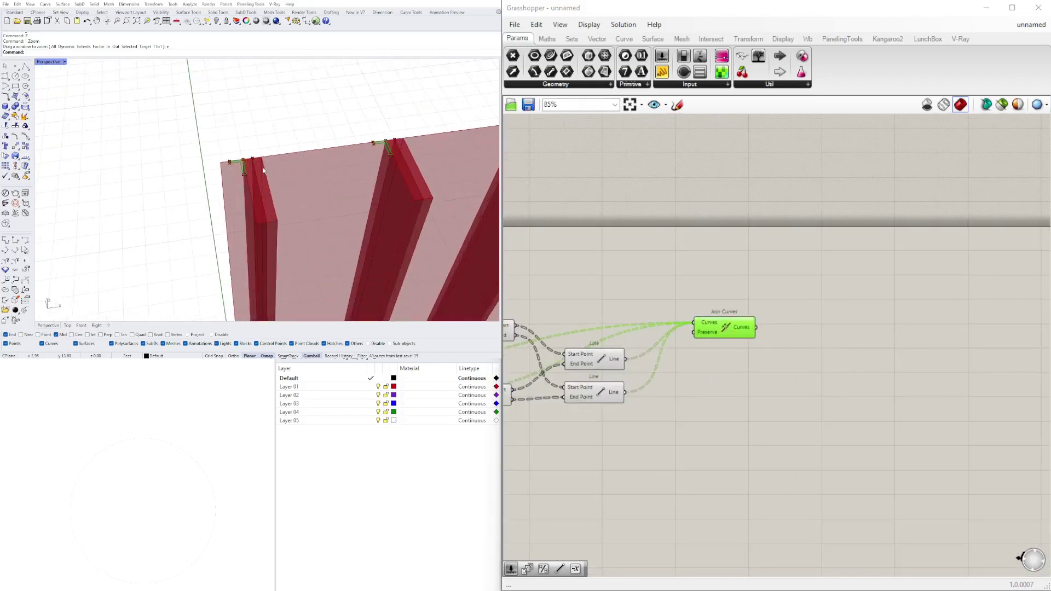
# Move the Mirror component along its plane wire to the free canvas area beyond Join Curves.
pyautogui.moveTo(701, 362); pyautogui.dragTo(920, 364, button='right')
pyautogui.moveTo(679, 451); pyautogui.dragTo(630, 443, button='right')
pyautogui.moveTo(591, 436); pyautogui.dragTo(1045, 445)
pyautogui.moveTo(935, 336); pyautogui.dragTo(864, 325, button='right')
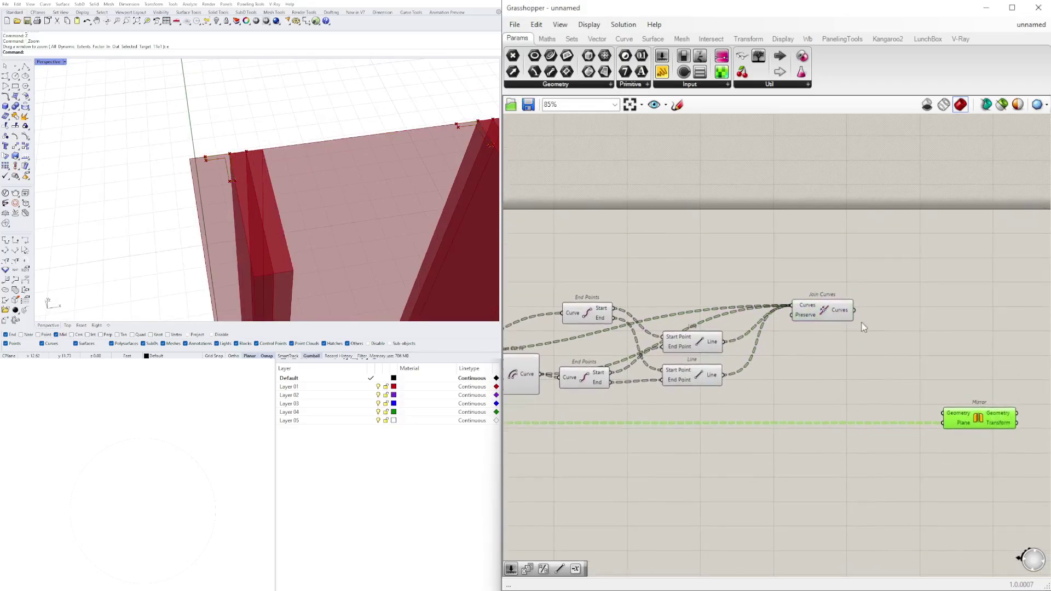
# Try to mirror the profiles by connecting the Join Curves output to the Mirror component's Geometry input.
pyautogui.click(971, 380)
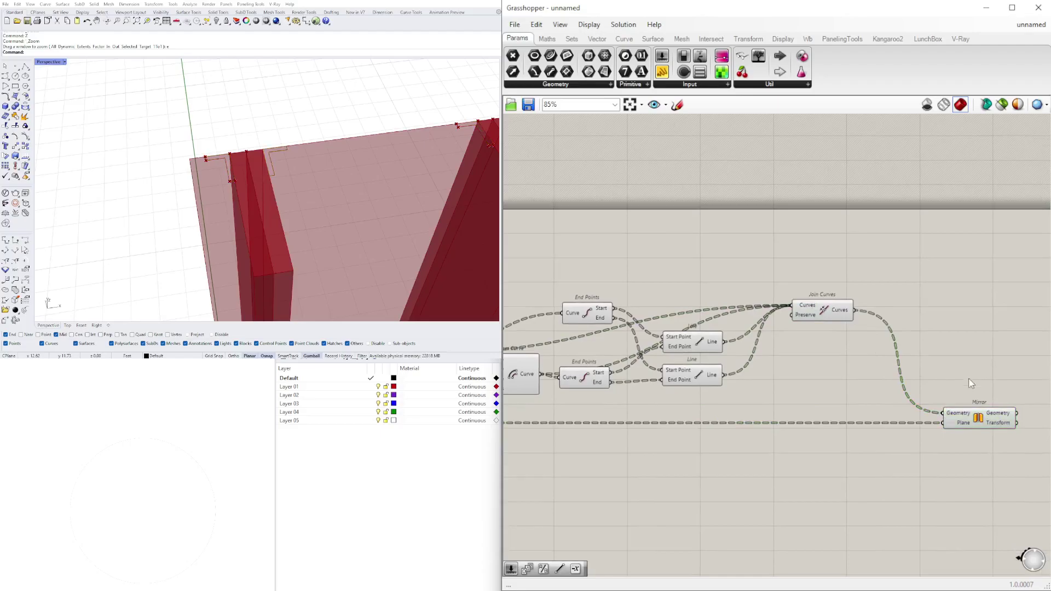
pyautogui.click(965, 416)
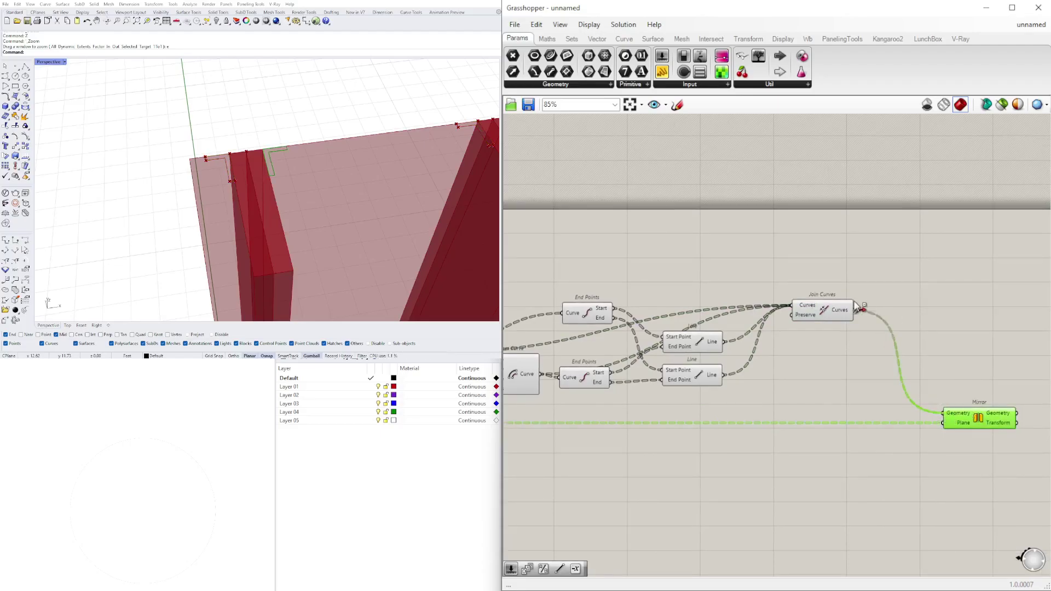
pyautogui.moveTo(901, 334); pyautogui.dragTo(861, 329, button='right')
# Add a Boundary Surfaces component beside Join Curves and connect the joined curves to its Edges input.
pyautogui.doubleClick(862, 324)
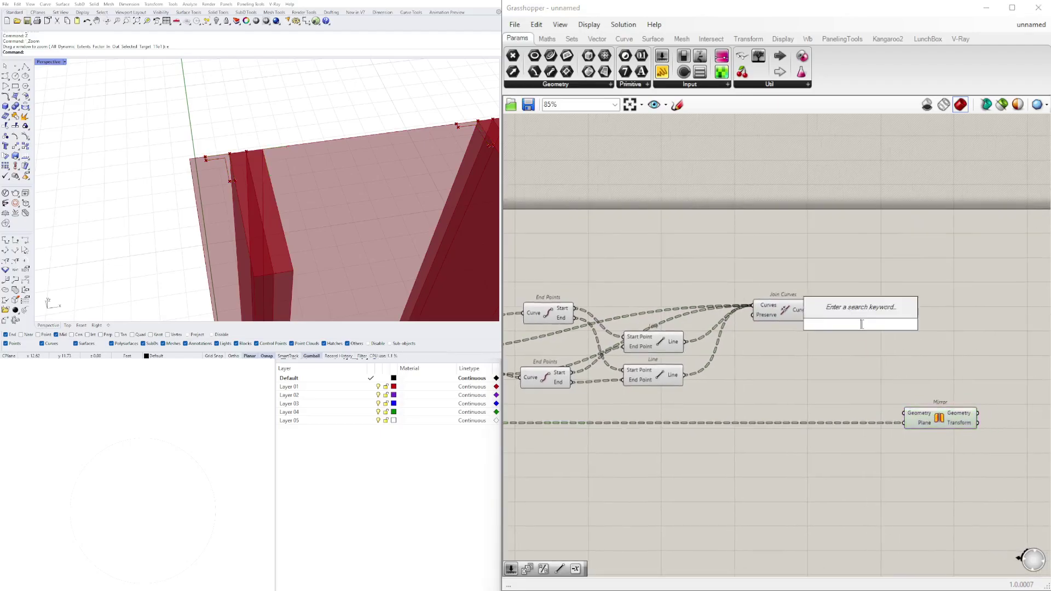
pyautogui.write('boun')
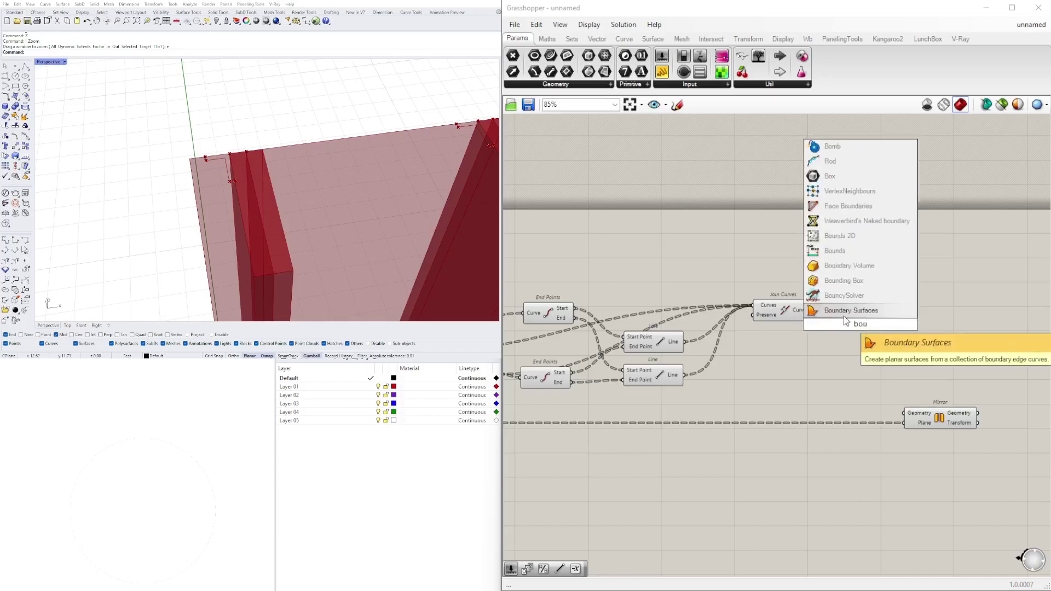
pyautogui.click(845, 312)
pyautogui.moveTo(862, 327); pyautogui.dragTo(858, 316)
pyautogui.moveTo(857, 314); pyautogui.dragTo(803, 321, button='right')
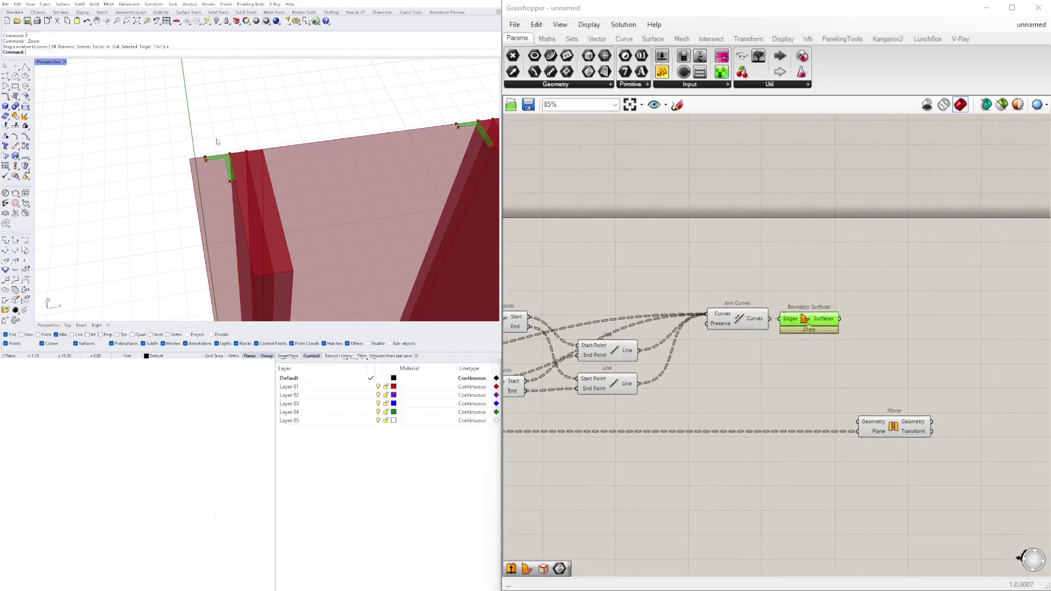
pyautogui.click(844, 336)
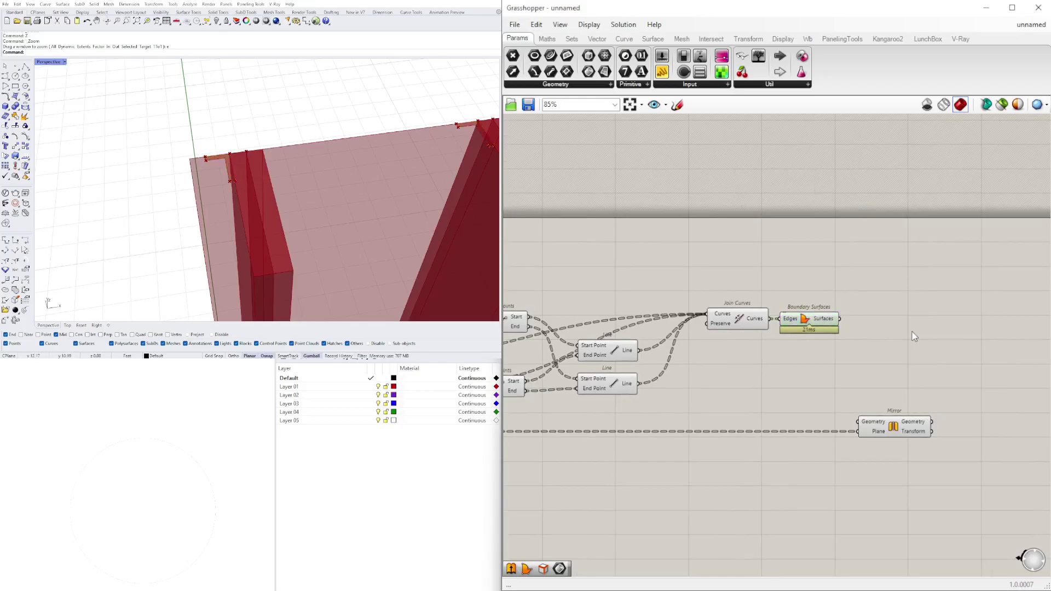
# Add an Extrude component and connect the Boundary Surfaces output to its Base input.
pyautogui.doubleClick(914, 336)
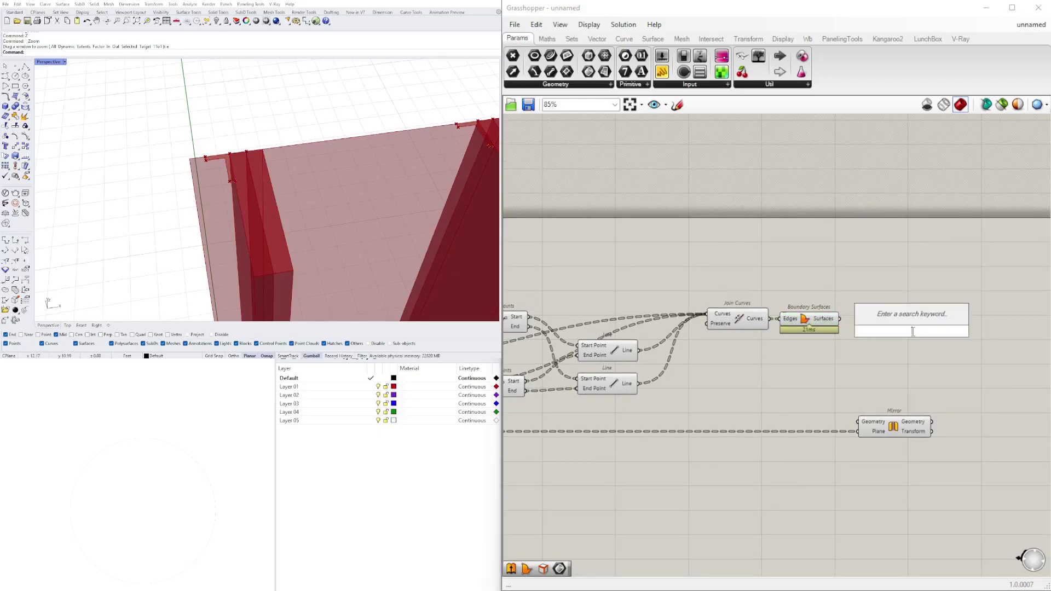
pyautogui.write('extrude')
pyautogui.press('Return')
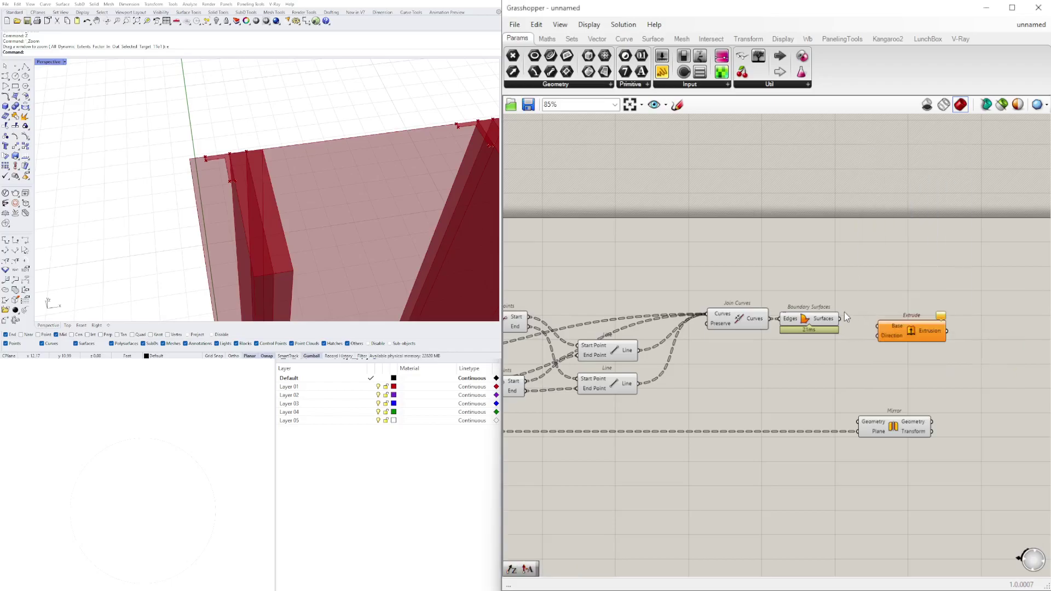
pyautogui.moveTo(900, 339); pyautogui.dragTo(914, 335)
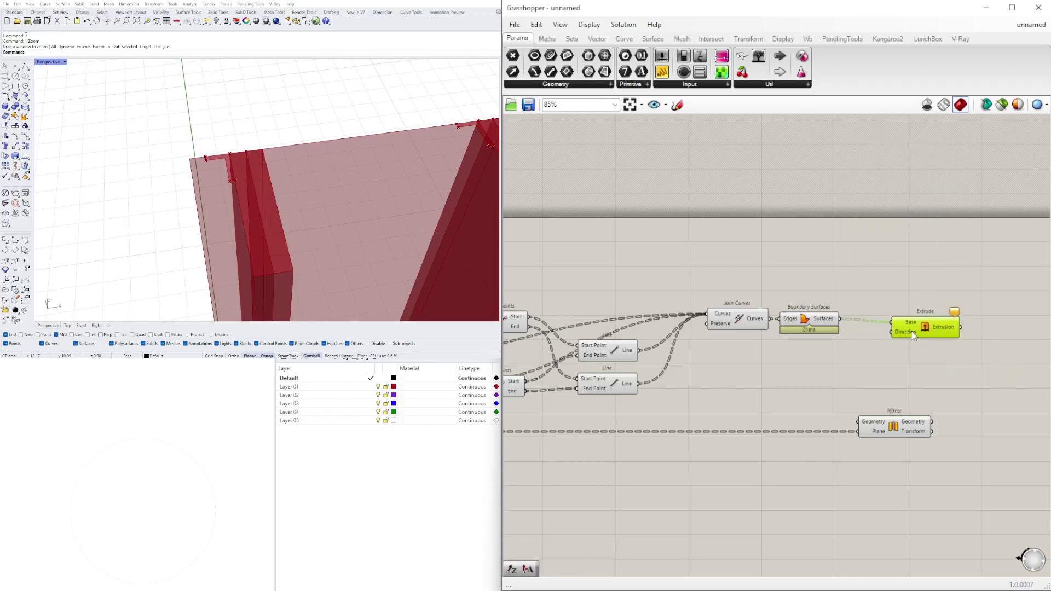
# Add a Unit Z vector, pass it through a Negative component, and connect the Result to Extrude's Direction input.
pyautogui.doubleClick(820, 361)
pyautogui.write('unit z')
pyautogui.press('Return')
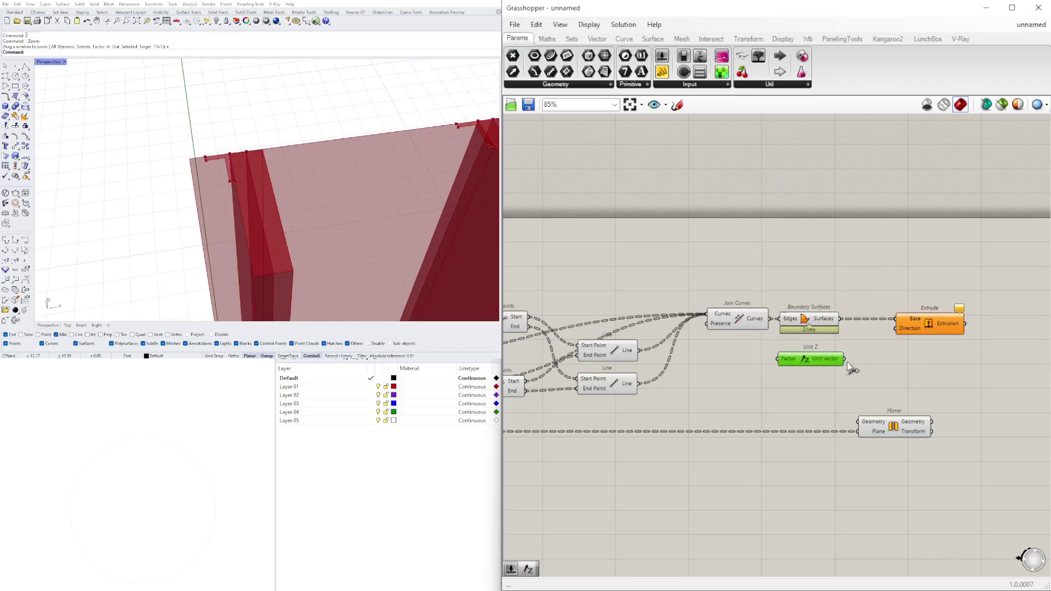
pyautogui.doubleClick(863, 371)
pyautogui.write('negative')
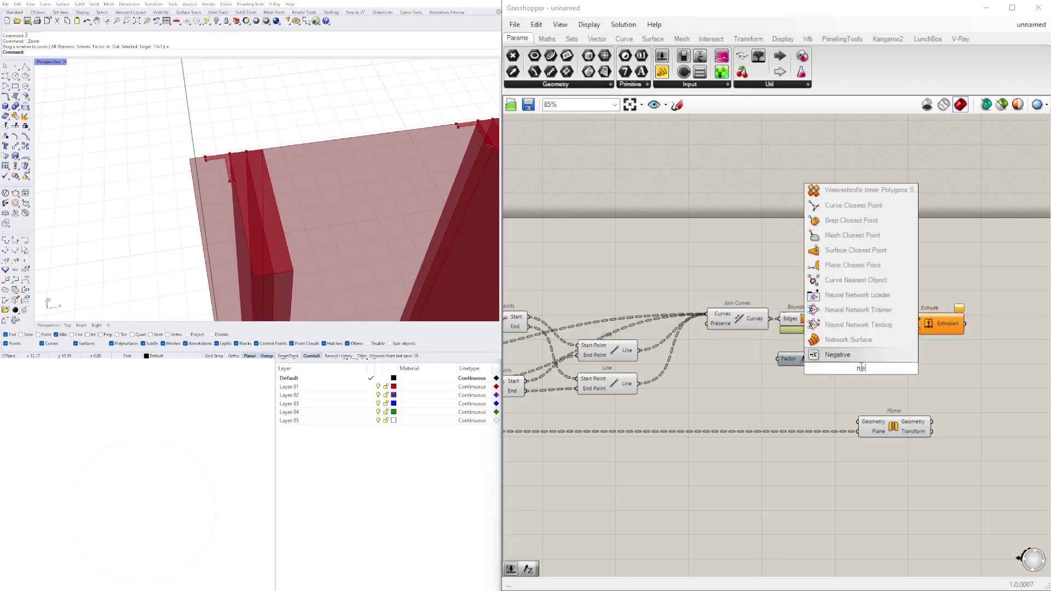
pyautogui.press('Return')
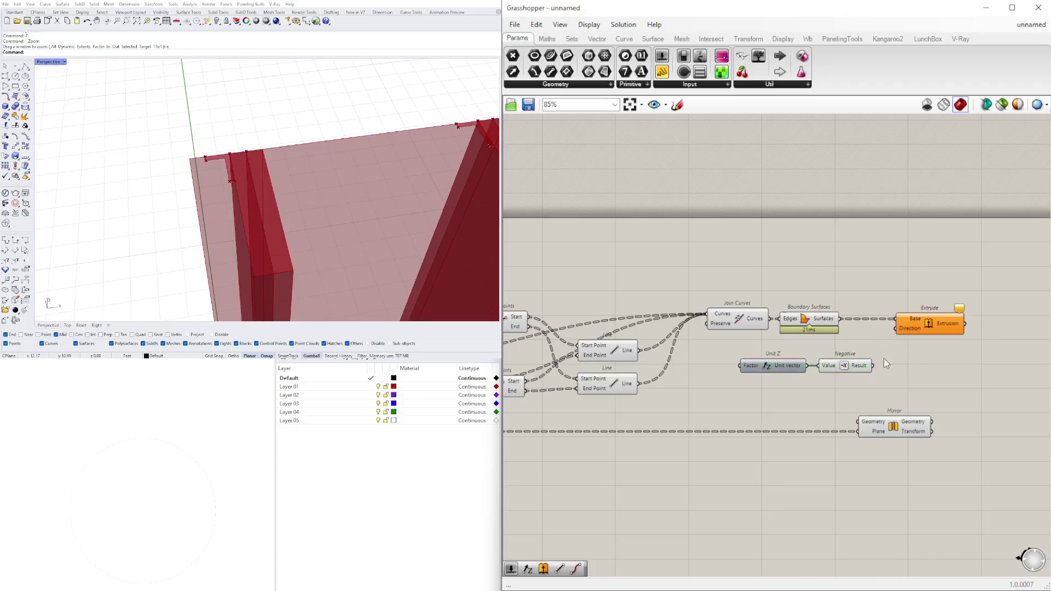
pyautogui.moveTo(905, 340); pyautogui.dragTo(898, 329)
# Insert a Relay on the wire between the slider set to 30 and the wall Plane Surface's X Size input.
pyautogui.scroll(-8, 780, 375)
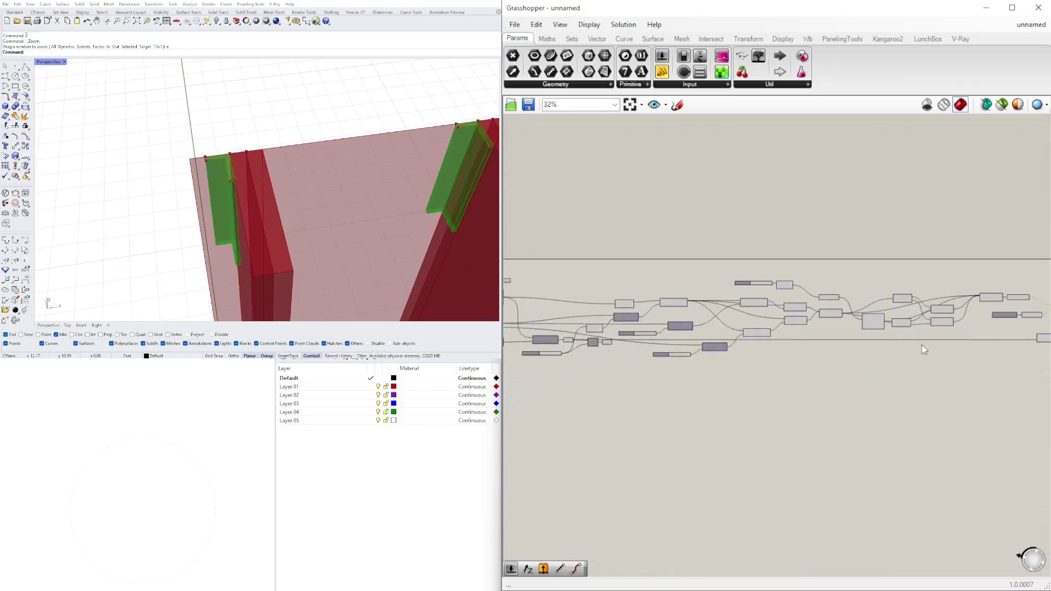
pyautogui.scroll(10, 550, 397)
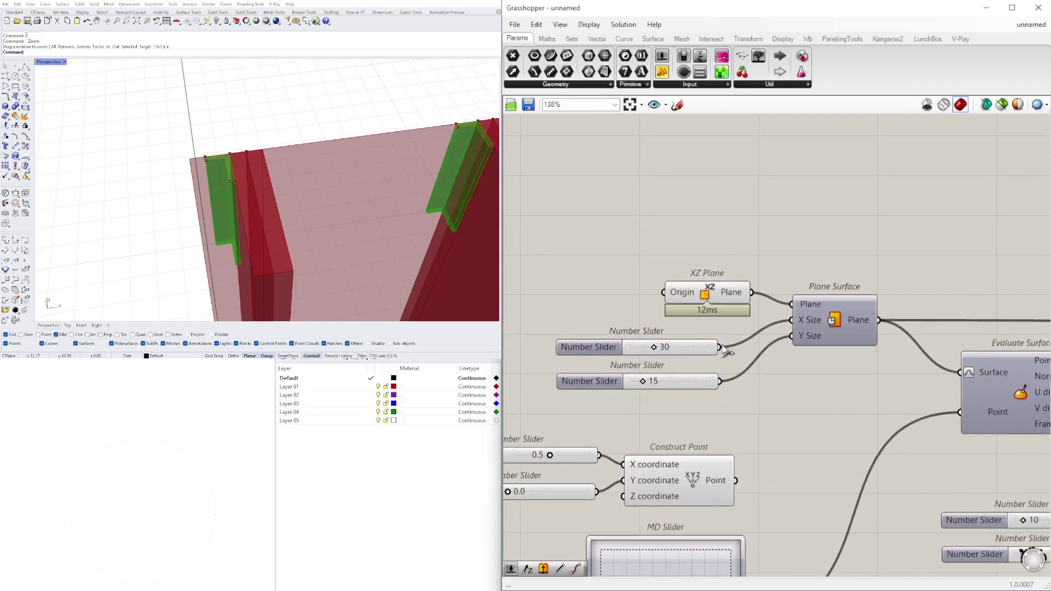
pyautogui.doubleClick(745, 347)
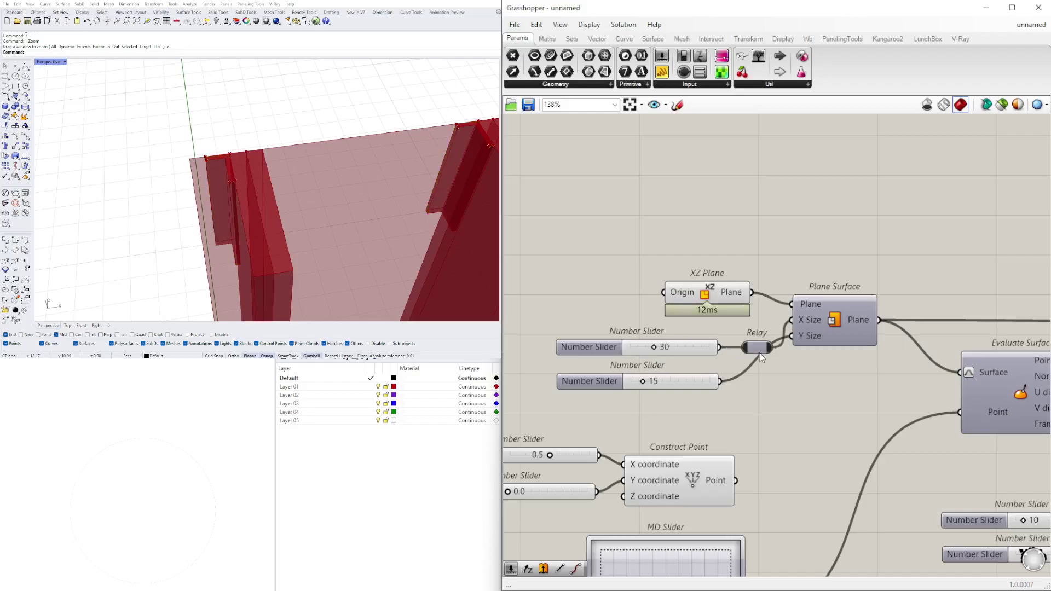
pyautogui.click(767, 415)
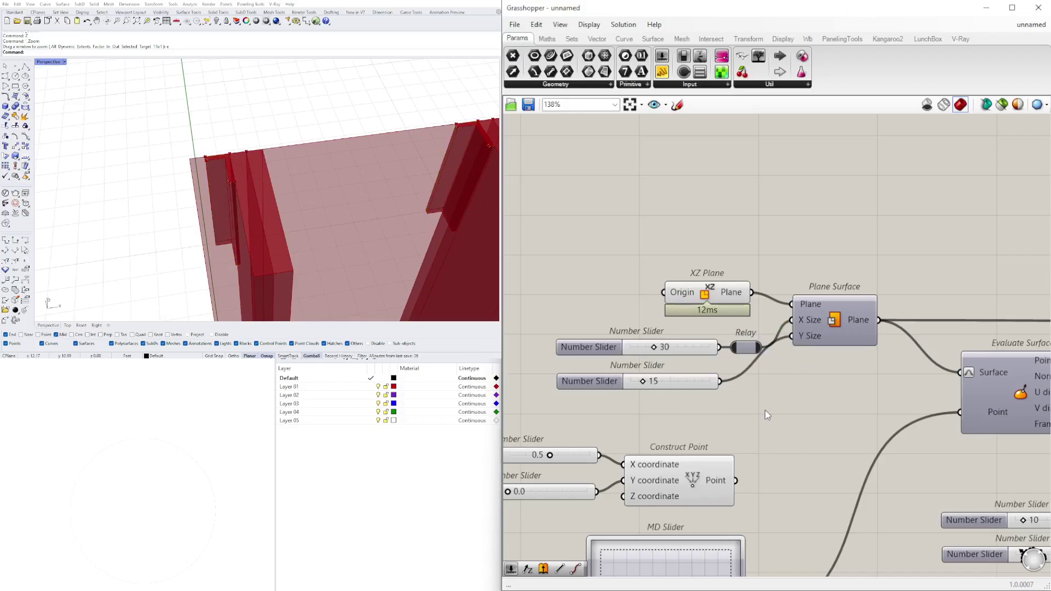
# Connect the X Size Relay to the Unit Z component's Factor and inspect the extruded profiles against the wall.
pyautogui.scroll(-5, 761, 356)
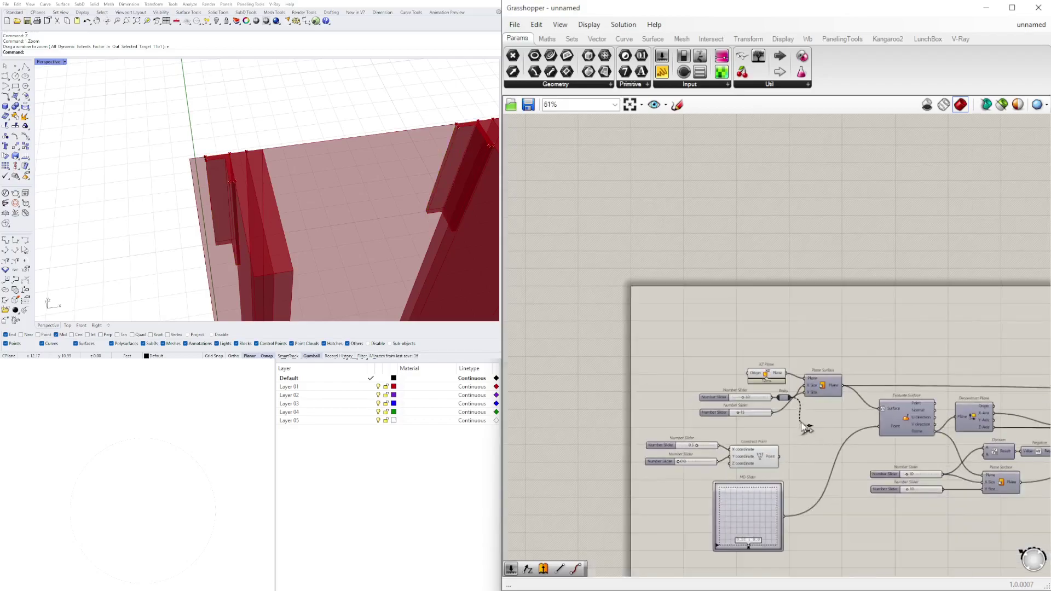
pyautogui.scroll(-2, 986, 432)
pyautogui.moveTo(1033, 469); pyautogui.dragTo(654, 312)
pyautogui.scroll(7, 952, 427)
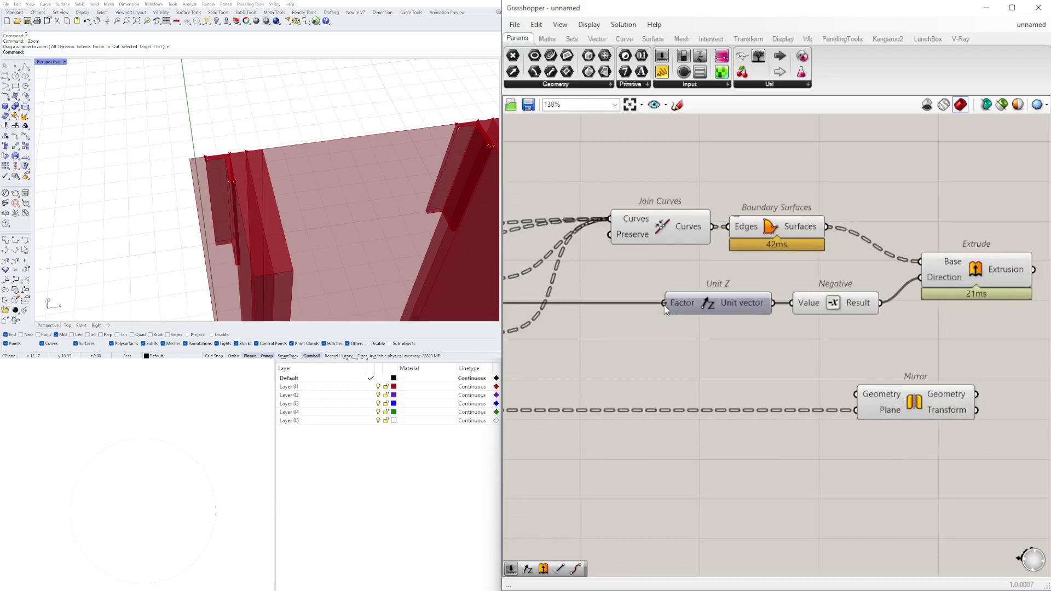
pyautogui.scroll(-6, 323, 156)
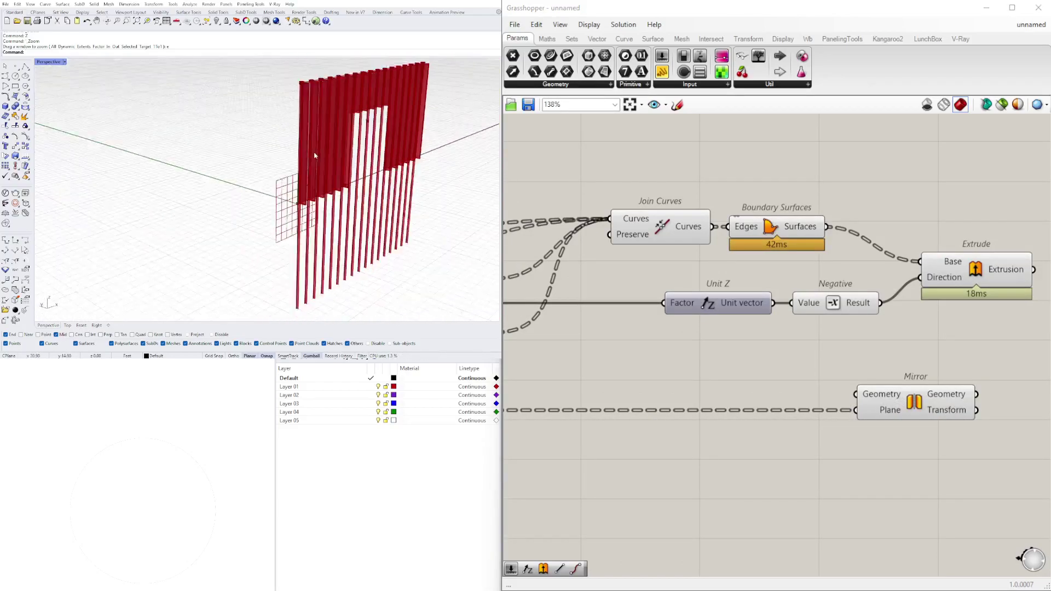
pyautogui.scroll(6, 314, 155)
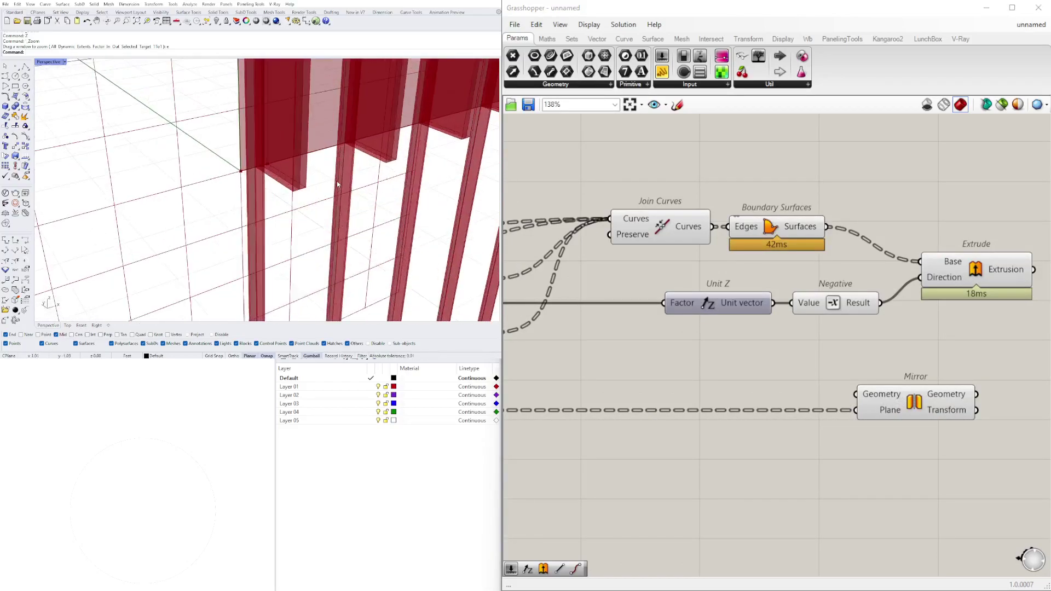
pyautogui.scroll(-6, 328, 219)
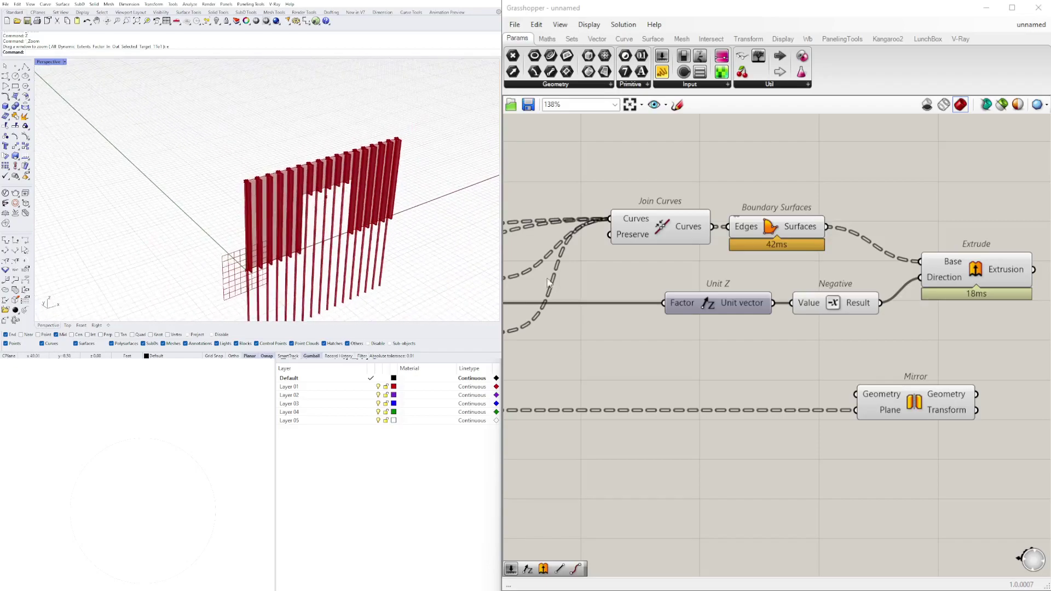
# Reposition the X Size slider and its Relay to leave more space before the Plane Surface component.
pyautogui.moveTo(543, 272); pyautogui.dragTo(786, 260, button='right')
pyautogui.scroll(-5, 787, 261)
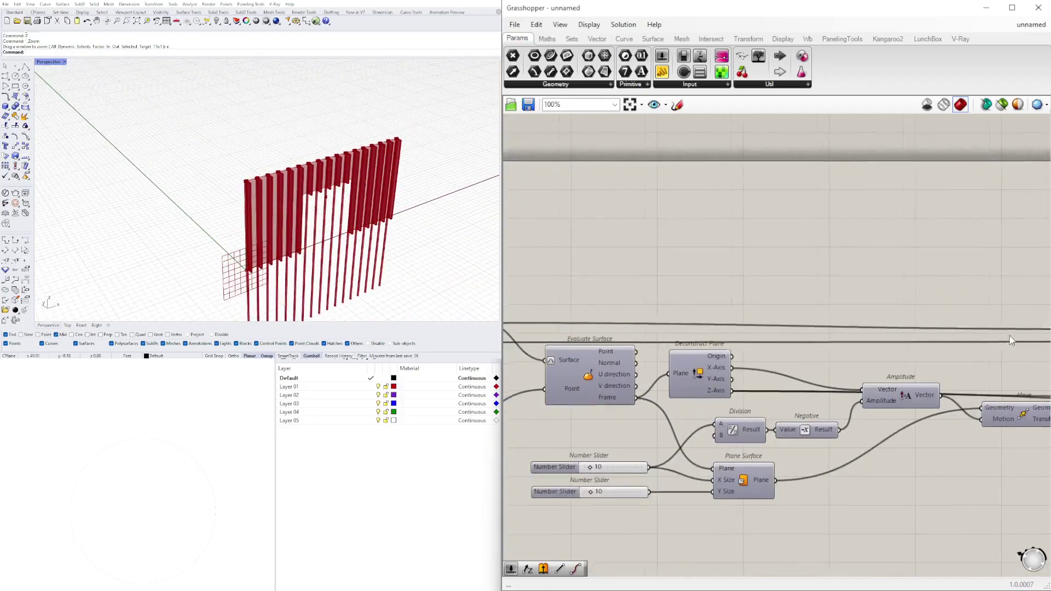
pyautogui.scroll(8, 777, 336)
pyautogui.click(695, 363)
pyautogui.moveTo(696, 368); pyautogui.dragTo(672, 370)
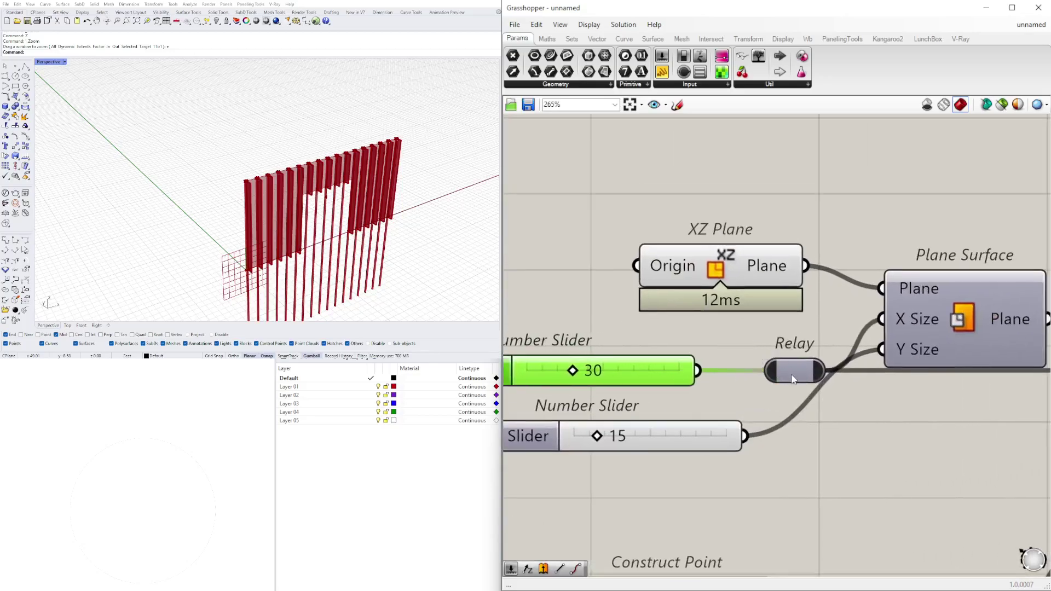
pyautogui.moveTo(794, 378); pyautogui.dragTo(763, 385)
pyautogui.scroll(-4, 766, 394)
pyautogui.scroll(3, 769, 406)
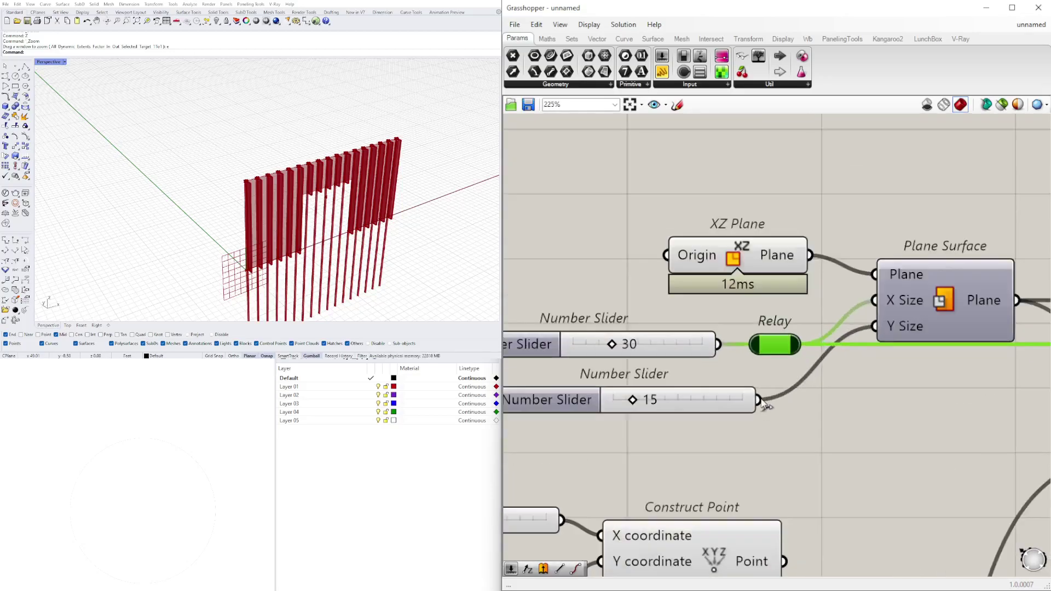
# Insert a Relay after the slider set to 15 on the Y Size wire and connect it to Unit Z's Factor.
pyautogui.scroll(-3, 782, 401)
pyautogui.doubleClick(811, 406)
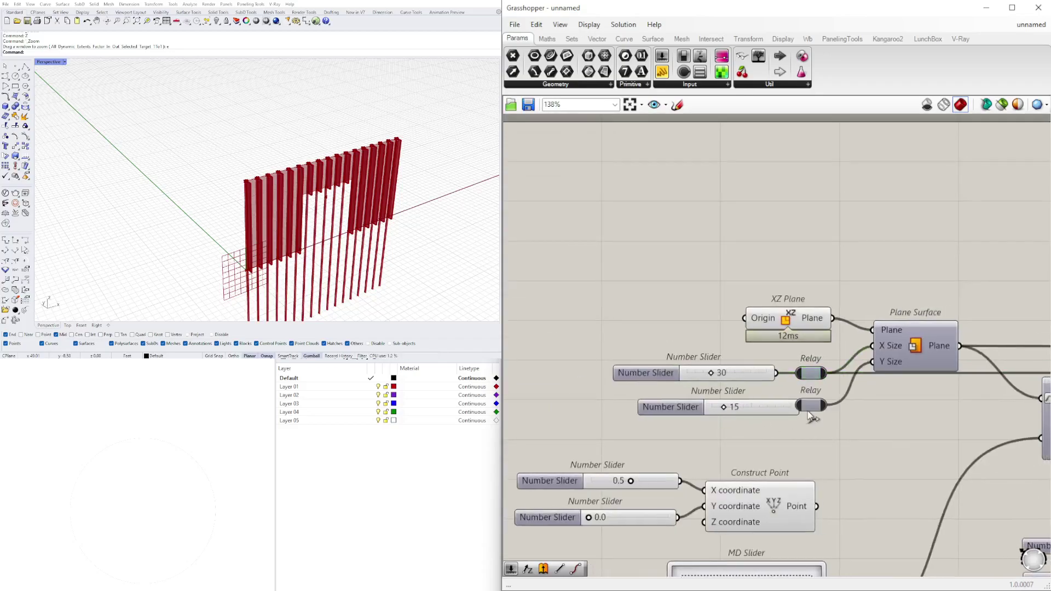
pyautogui.scroll(-3, 826, 394)
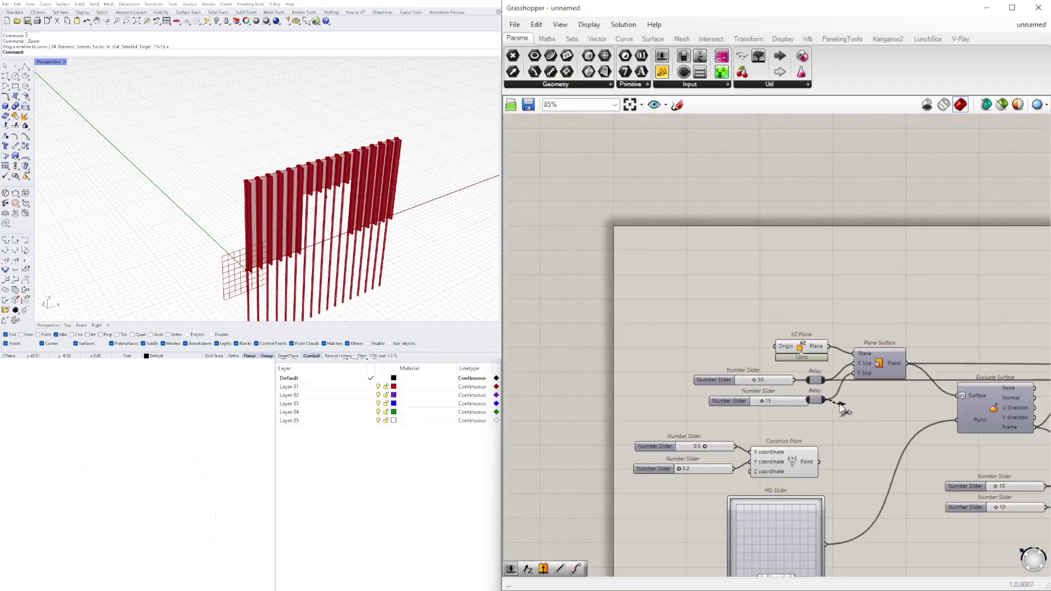
pyautogui.scroll(-9, 832, 410)
pyautogui.moveTo(857, 408); pyautogui.dragTo(653, 420)
pyautogui.scroll(9, 975, 421)
pyautogui.scroll(3, 1008, 436)
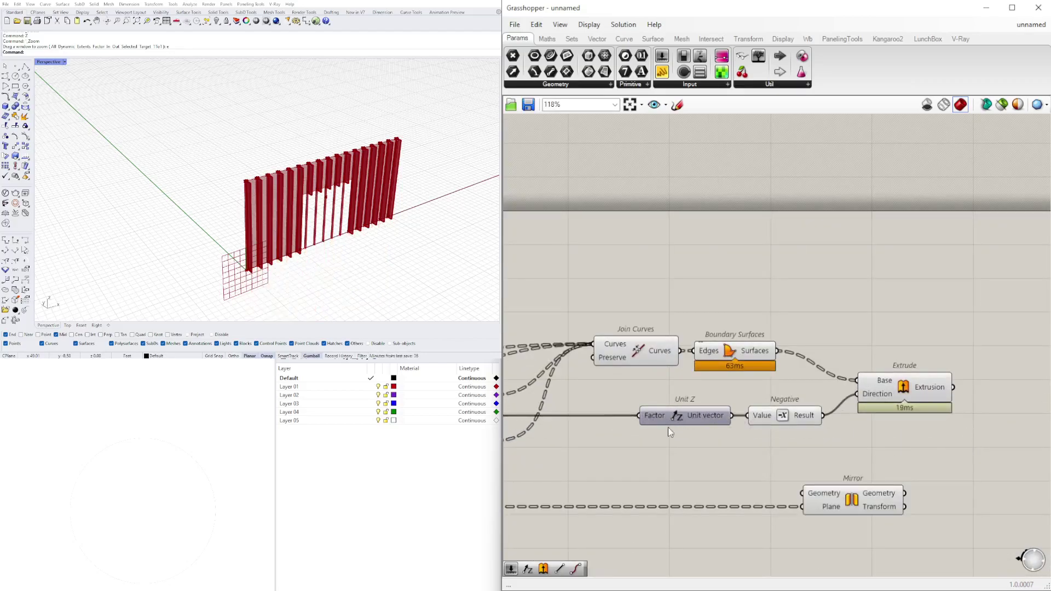
# Examine the extruded profiles along the wall and around the opening in the Perspective view.
pyautogui.click(898, 381)
pyautogui.keyDown('shift'); pyautogui.moveTo(427, 289); pyautogui.dragTo(390, 222, button='right'); pyautogui.keyUp('shift')
pyautogui.click(553, 474)
pyautogui.scroll(6, 338, 245)
pyautogui.moveTo(454, 183); pyautogui.dragTo(272, 135, button='right')
pyautogui.scroll(-4, 317, 148)
pyautogui.scroll(10, 305, 119)
pyautogui.scroll(-10, 273, 116)
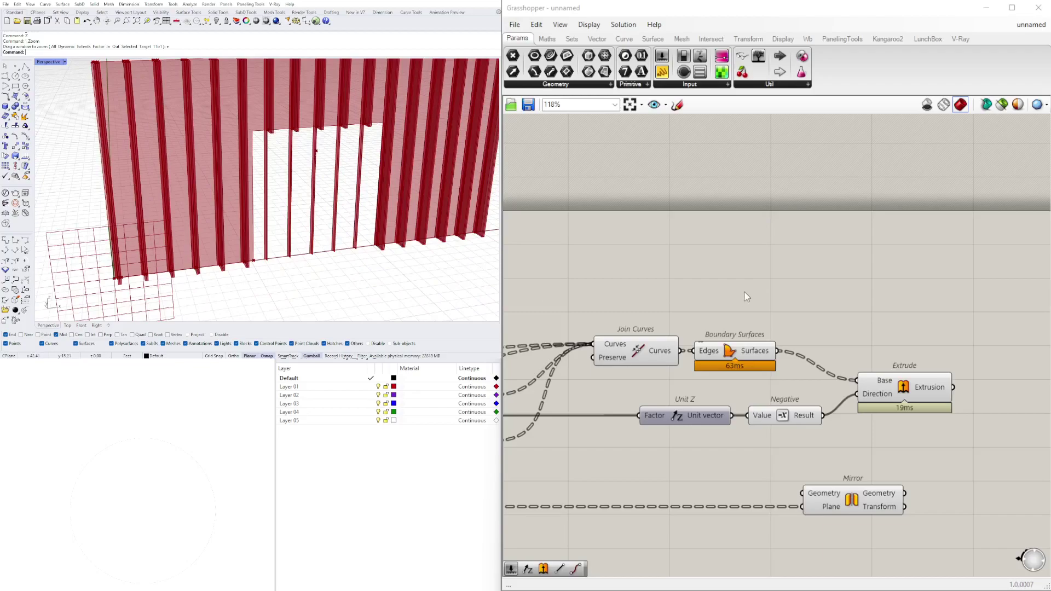
# Move the Mirror component beyond Extrude and connect the Extrusion output to its Geometry input.
pyautogui.moveTo(898, 336); pyautogui.dragTo(850, 402, button='right')
pyautogui.click(865, 444)
pyautogui.moveTo(884, 482); pyautogui.dragTo(810, 430, button='right')
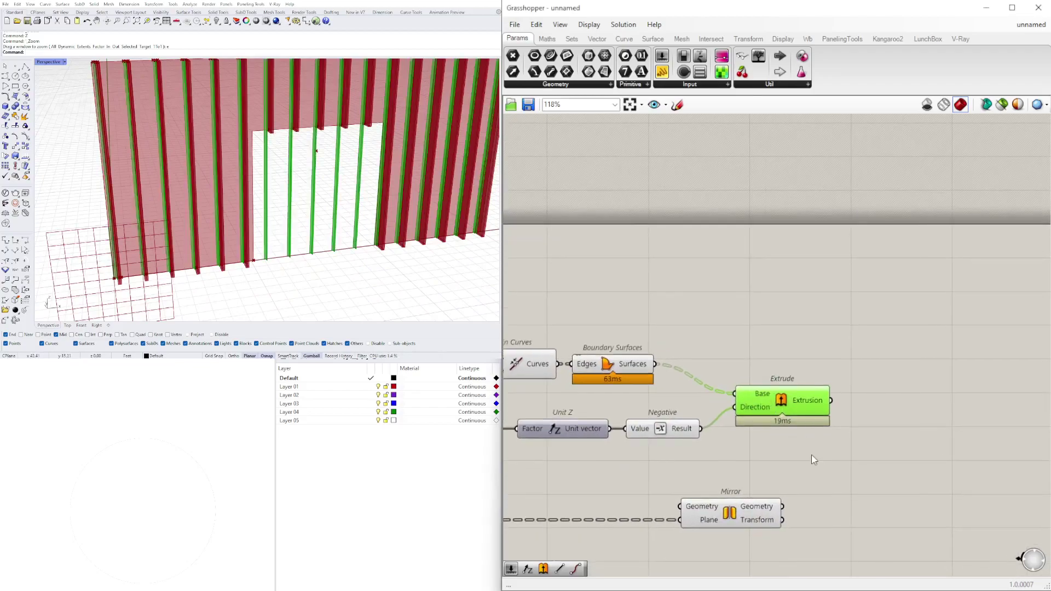
pyautogui.moveTo(724, 520); pyautogui.dragTo(950, 520)
pyautogui.moveTo(834, 401); pyautogui.dragTo(823, 516)
pyautogui.scroll(-3, 931, 457)
pyautogui.click(946, 487)
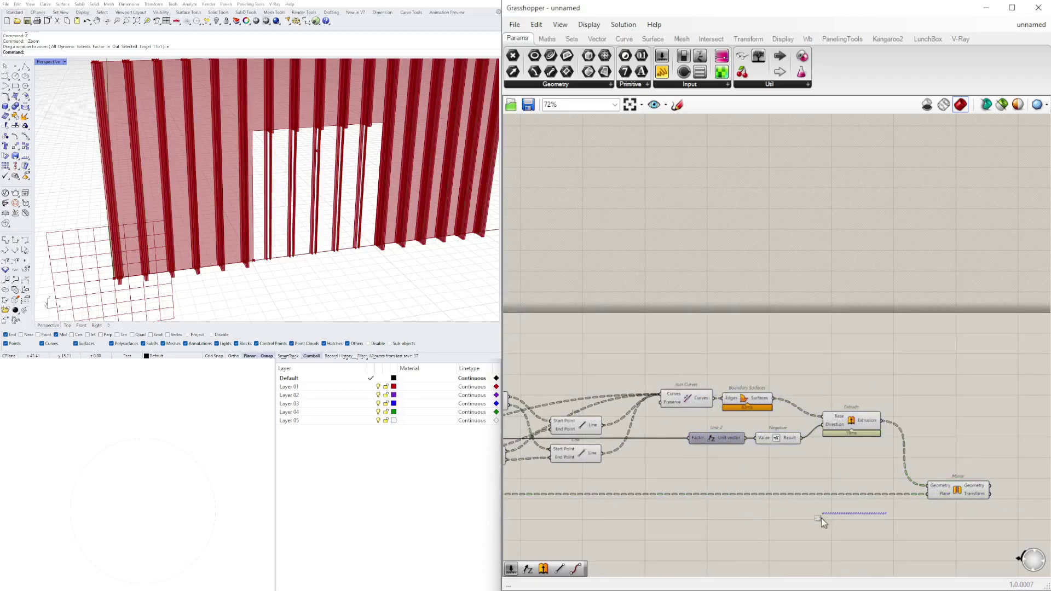
# Select the Mirror component and examine the mirrored profiles along the wall and opening in the Perspective view.
pyautogui.click(941, 493)
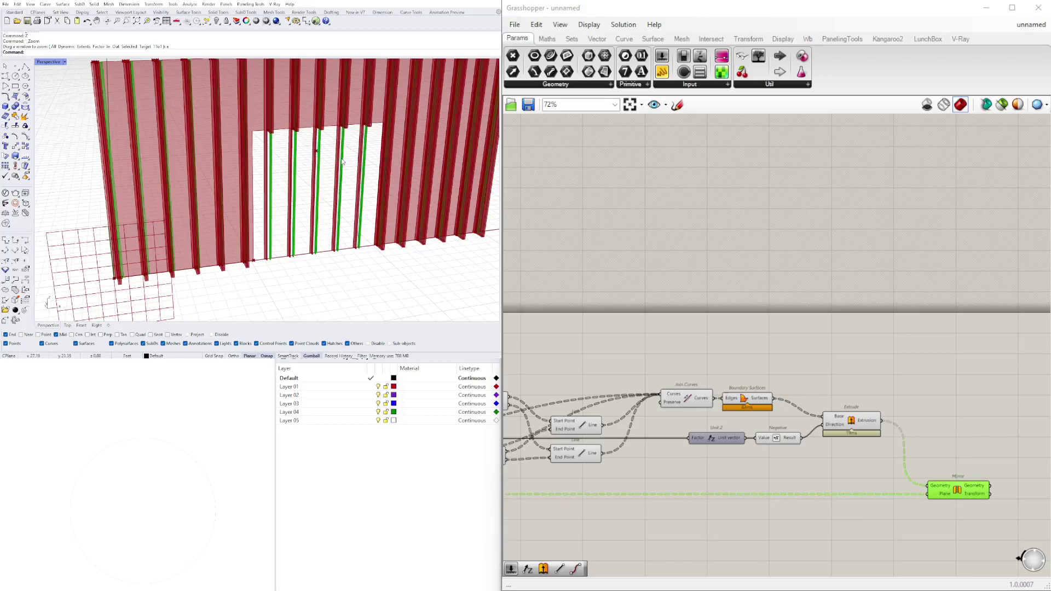
pyautogui.scroll(-5, 331, 202)
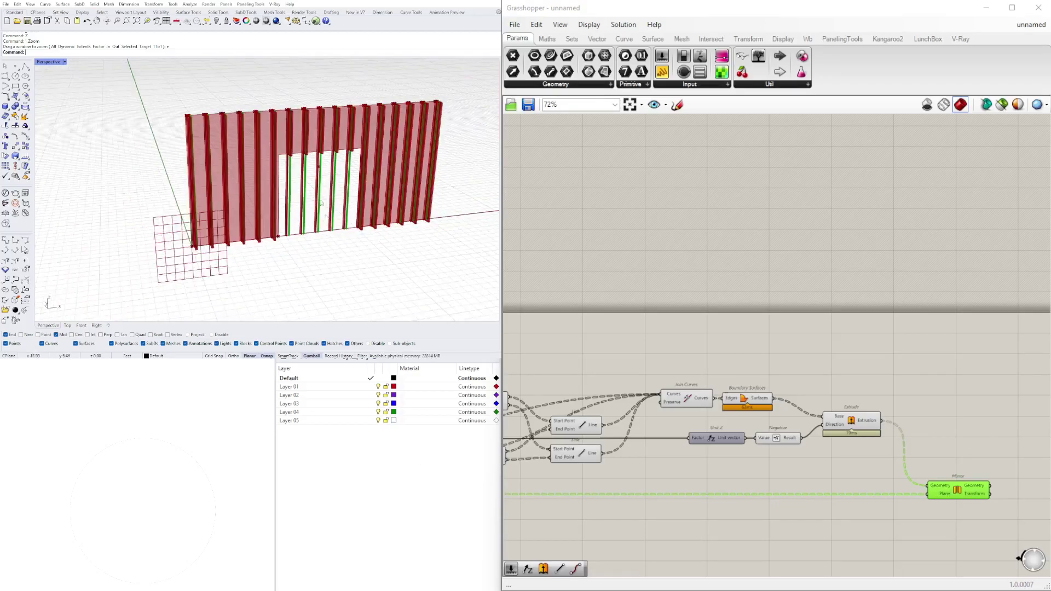
pyautogui.scroll(8, 340, 189)
pyautogui.scroll(-4, 300, 212)
pyautogui.moveTo(300, 213); pyautogui.dragTo(214, 174, button='right')
pyautogui.scroll(3, 213, 175)
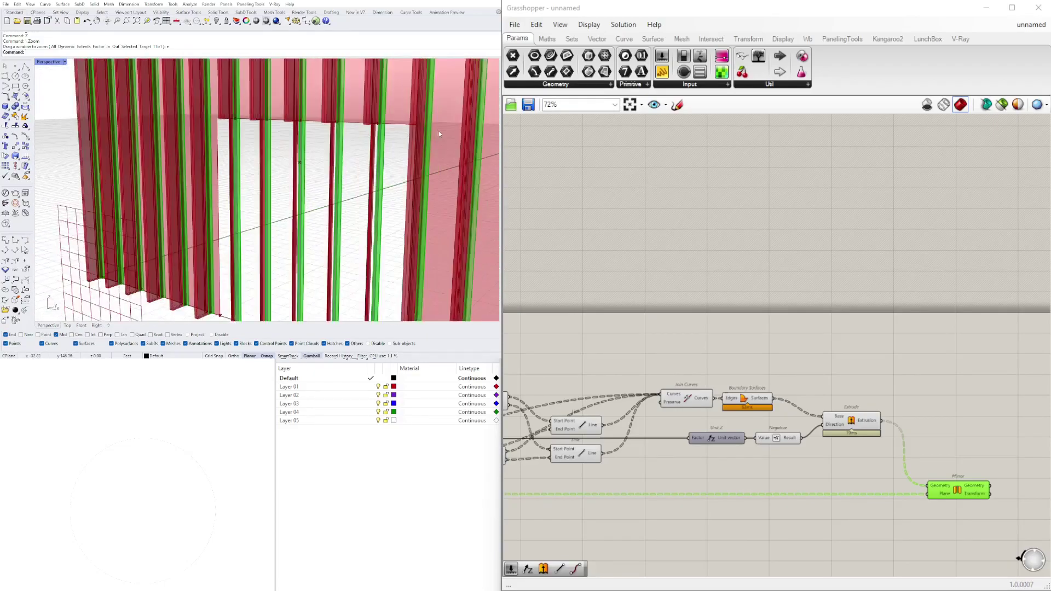
# Preview the Plane Surface component to compare it with the wall opening, and hide it again.
pyautogui.scroll(-5, 782, 335)
pyautogui.moveTo(600, 382); pyautogui.dragTo(816, 415, button='right')
pyautogui.scroll(4, 816, 414)
pyautogui.moveTo(873, 357); pyautogui.dragTo(778, 377, button='right')
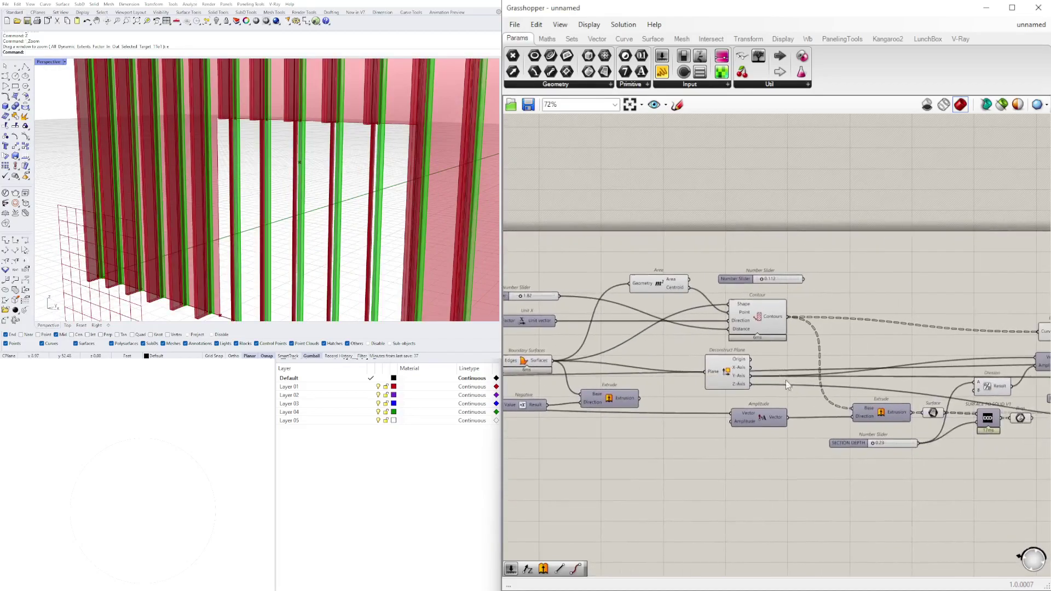
pyautogui.moveTo(692, 424); pyautogui.dragTo(980, 420, button='right')
pyautogui.moveTo(661, 422); pyautogui.dragTo(1031, 412, button='right')
pyautogui.moveTo(774, 477); pyautogui.dragTo(660, 440, button='right')
pyautogui.moveTo(790, 411); pyautogui.dragTo(742, 443, button='right')
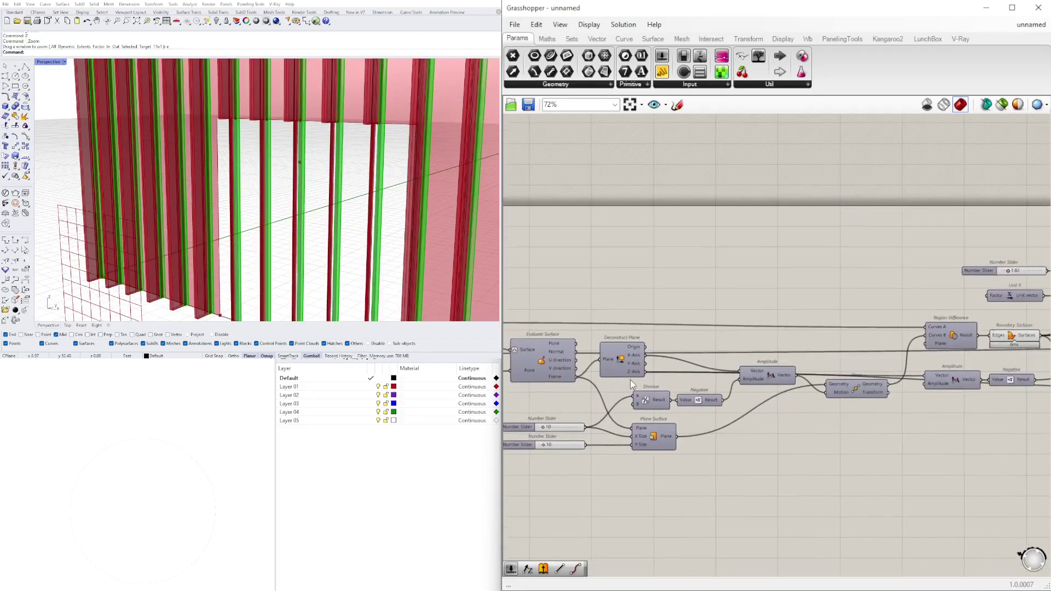
pyautogui.click(652, 438)
pyautogui.rightClick(652, 438)
pyautogui.click(688, 455)
pyautogui.scroll(-5, 360, 236)
pyautogui.scroll(5, 361, 235)
pyautogui.moveTo(360, 236); pyautogui.dragTo(307, 202, button='right')
pyautogui.moveTo(762, 425); pyautogui.dragTo(699, 436, button='right')
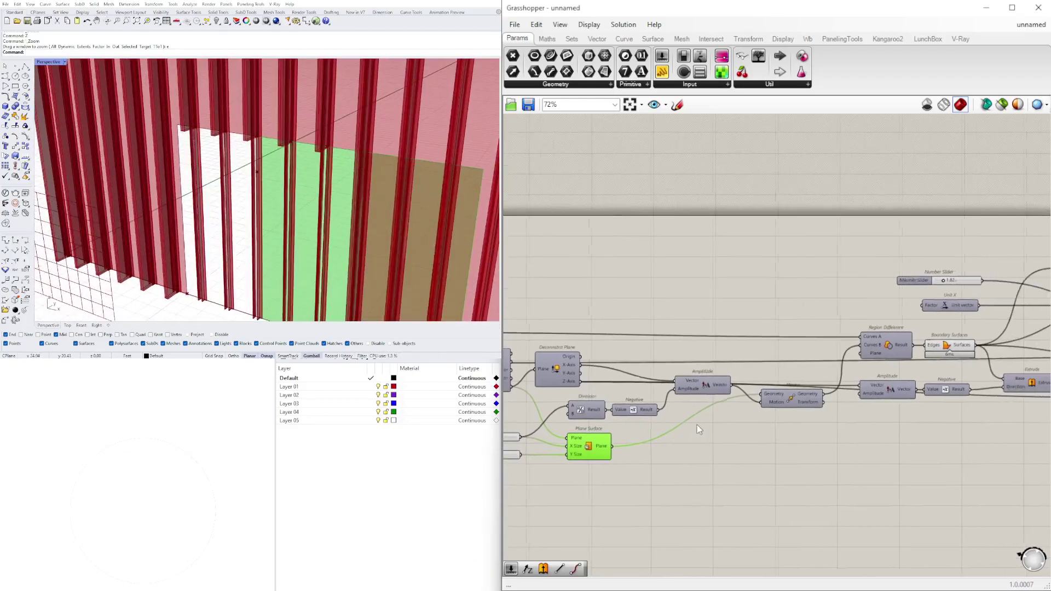
pyautogui.rightClick(598, 446)
pyautogui.click(626, 467)
# Enable the preview of the Move component that positions the opening surface and check it in the wall.
pyautogui.rightClick(794, 404)
pyautogui.click(825, 426)
pyautogui.scroll(-5, 337, 219)
pyautogui.moveTo(336, 219); pyautogui.dragTo(368, 211, button='right')
pyautogui.scroll(4, 301, 200)
pyautogui.moveTo(301, 202); pyautogui.dragTo(347, 214, button='right')
pyautogui.scroll(-3, 840, 373)
pyautogui.scroll(5, 908, 403)
# Duplicate the SECTION DEPTH slider, SURFACE TO SOLID V1 cluster and Brep, placing the copies near the Move component.
pyautogui.click(795, 373)
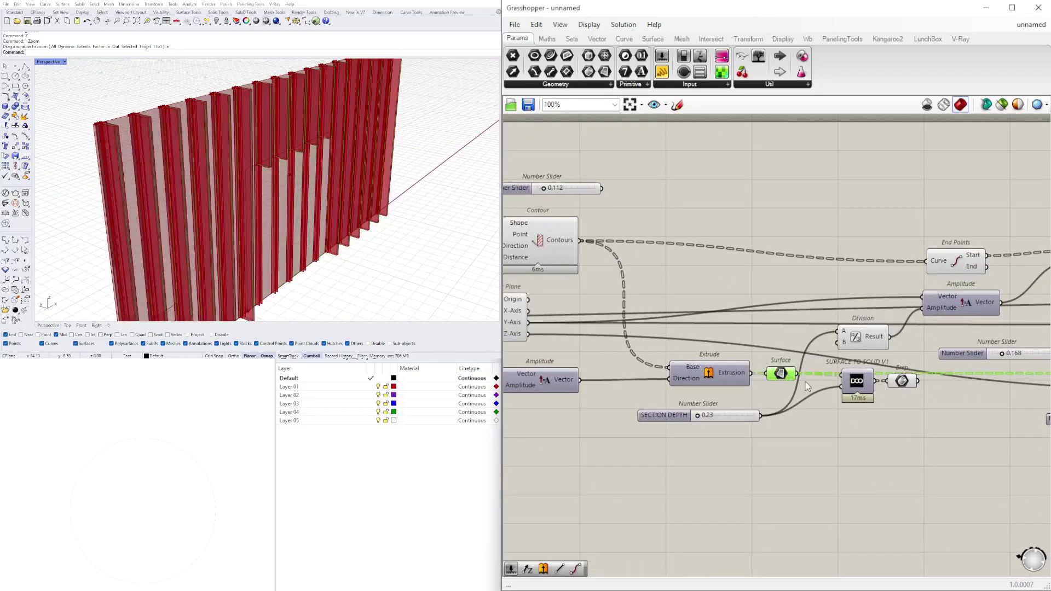
pyautogui.click(866, 386)
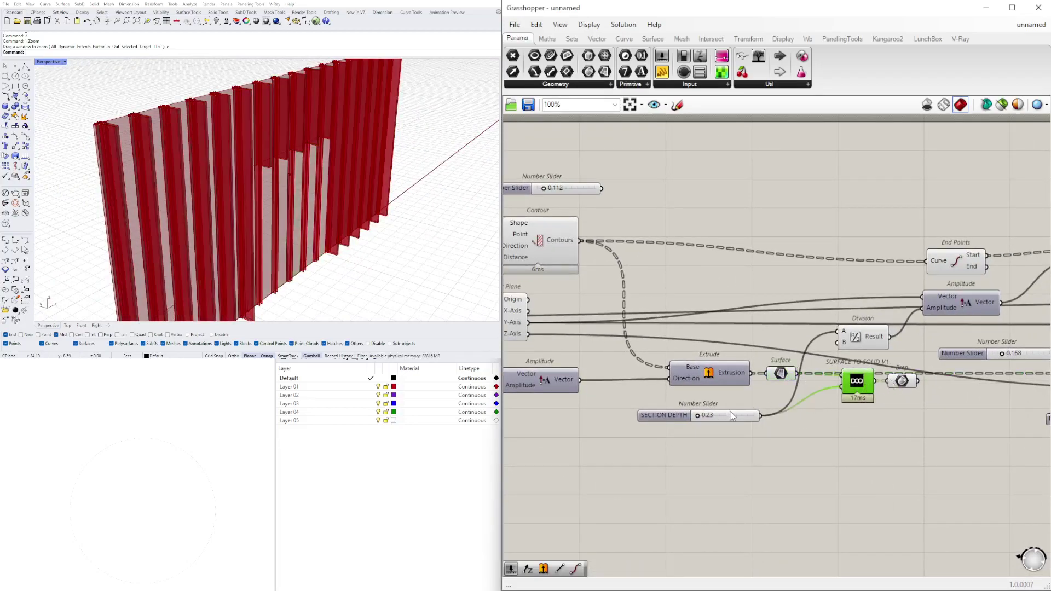
pyautogui.click(901, 383)
pyautogui.scroll(-3, 967, 374)
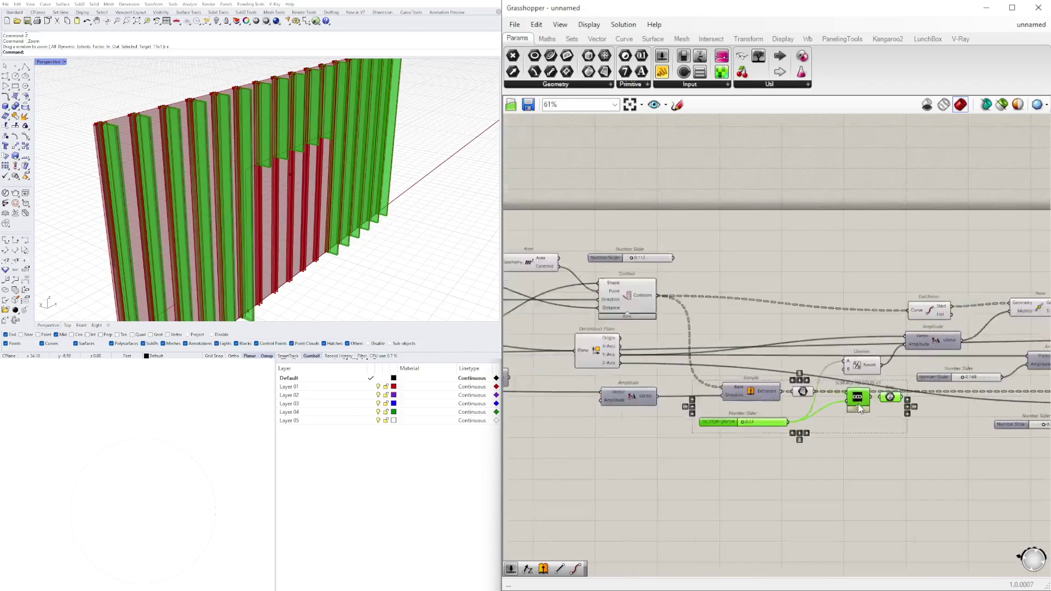
pyautogui.keyDown('alt'); pyautogui.moveTo(948, 376); pyautogui.dragTo(580, 409); pyautogui.keyUp('alt')
pyautogui.moveTo(580, 409); pyautogui.dragTo(878, 404, button='right')
# Connect Move's Geometry output to the first input of the copied SURFACE TO SOLID V1 and inspect the resulting Brep.
pyautogui.scroll(4, 728, 368)
pyautogui.click(727, 364)
pyautogui.moveTo(768, 349); pyautogui.dragTo(664, 348, button='right')
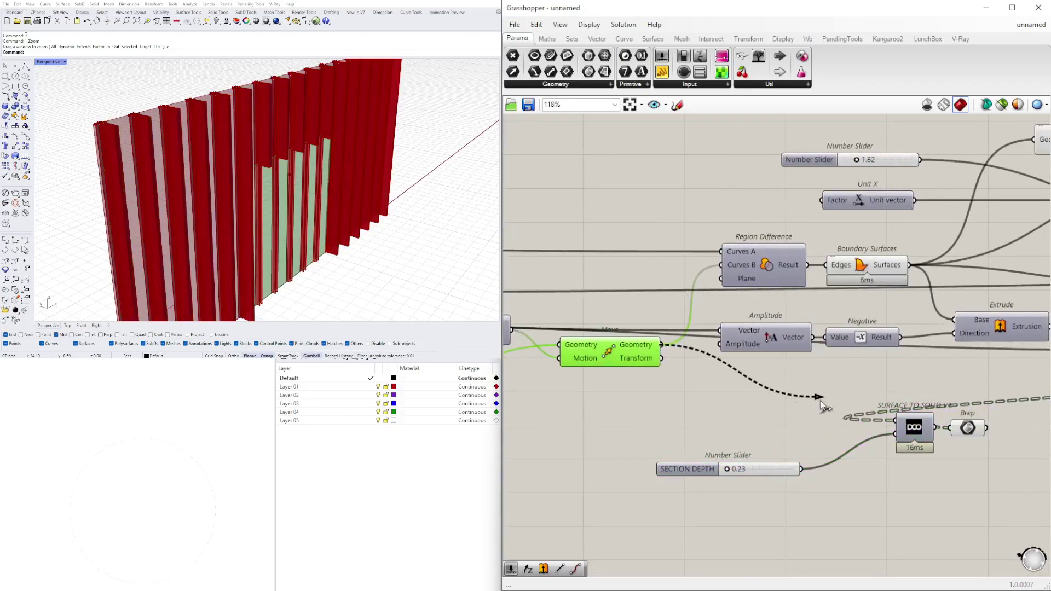
pyautogui.moveTo(889, 423); pyautogui.dragTo(895, 422)
pyautogui.moveTo(936, 466); pyautogui.dragTo(826, 472, button='right')
pyautogui.click(858, 433)
pyautogui.scroll(6, 202, 170)
pyautogui.moveTo(203, 170); pyautogui.dragTo(402, 230, button='right')
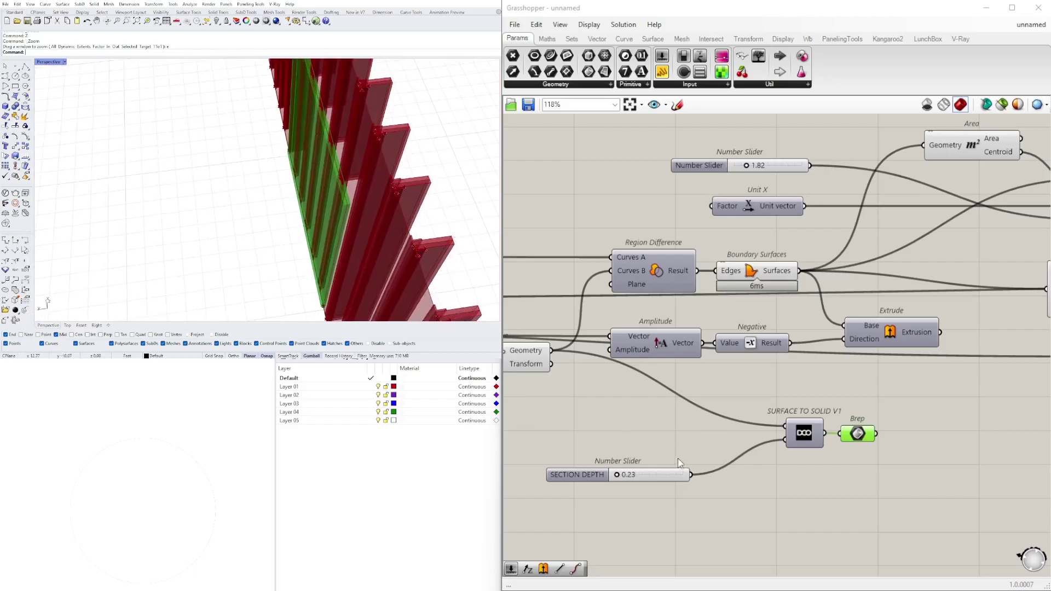
# Set the copied SECTION DEPTH slider to 3.13 to thicken the opening solid.
pyautogui.scroll(4, 635, 471)
pyautogui.moveTo(592, 482); pyautogui.dragTo(638, 482)
pyautogui.scroll(-4, 728, 444)
pyautogui.moveTo(316, 208); pyautogui.dragTo(225, 212, button='right')
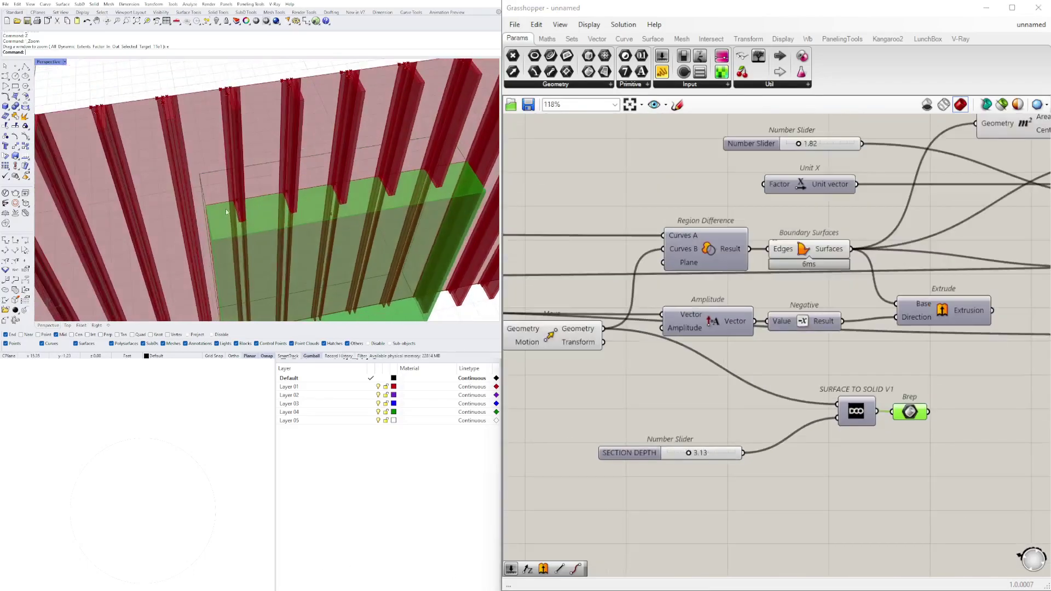
# Examine the original SECTION DEPTH slider and the fin solids produced by the original SURFACE TO SOLID V1.
pyautogui.scroll(-4, 734, 441)
pyautogui.moveTo(777, 463); pyautogui.dragTo(619, 476, button='right')
pyautogui.moveTo(898, 466); pyautogui.dragTo(898, 431, button='right')
pyautogui.scroll(4, 986, 424)
pyautogui.moveTo(1002, 421); pyautogui.dragTo(913, 429, button='right')
pyautogui.scroll(4, 843, 383)
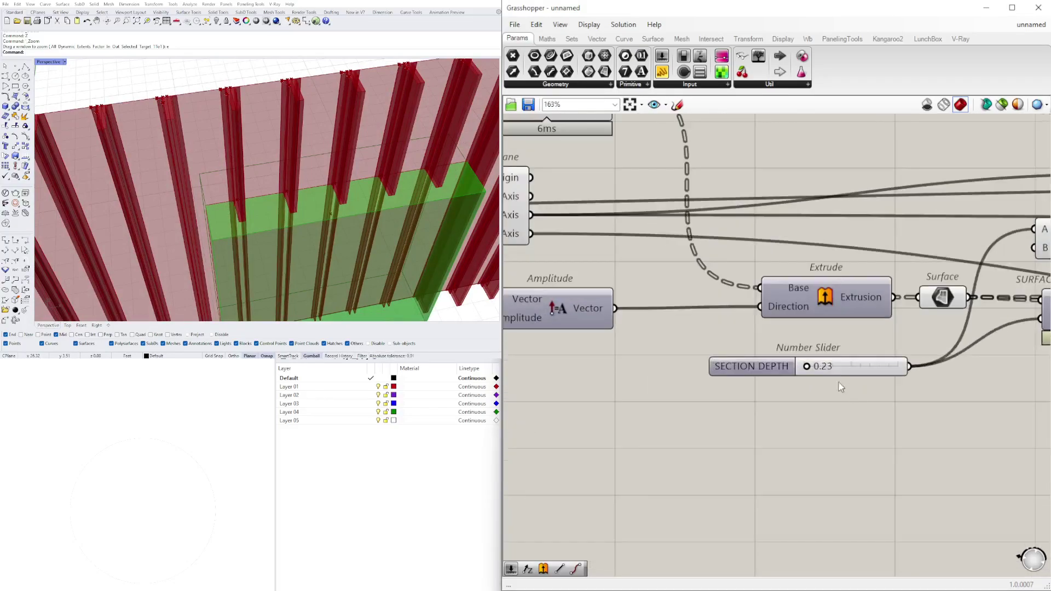
pyautogui.scroll(-4, 843, 391)
pyautogui.moveTo(848, 406); pyautogui.dragTo(769, 415, button='right')
pyautogui.scroll(-3, 768, 415)
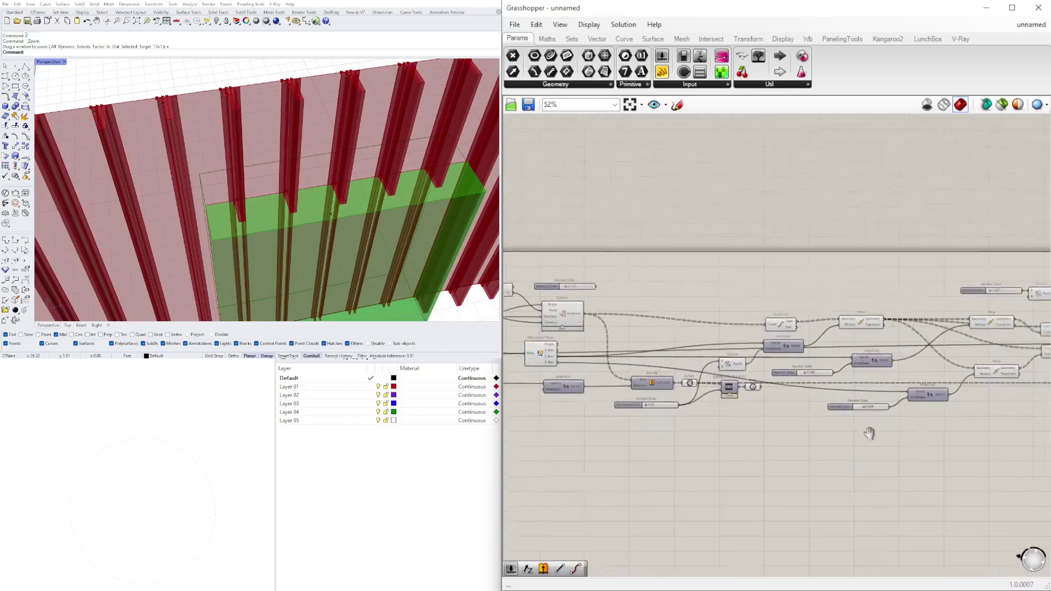
pyautogui.scroll(3, 820, 413)
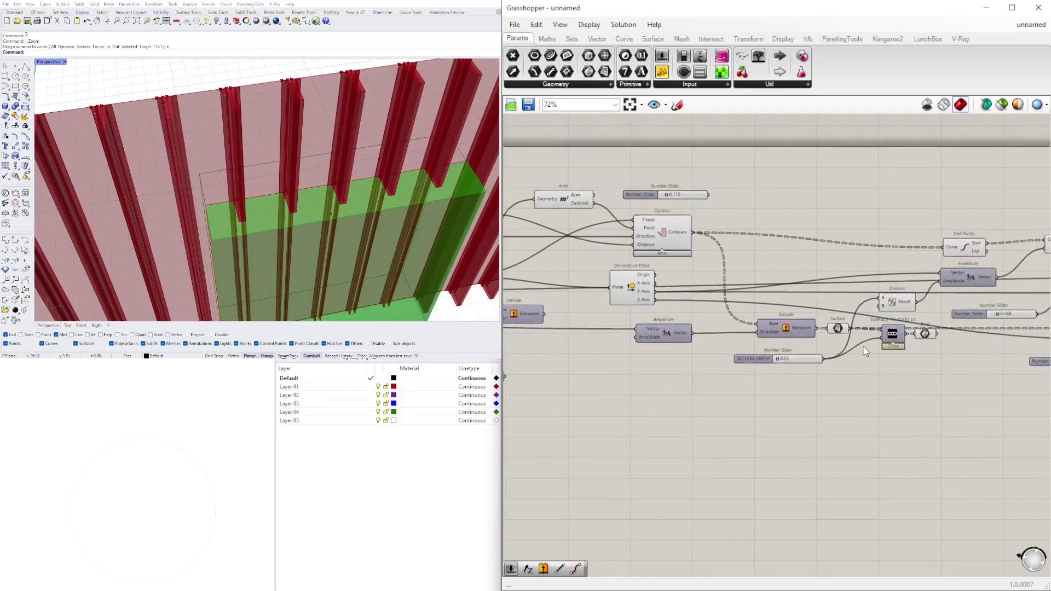
pyautogui.scroll(1, 904, 346)
pyautogui.click(930, 333)
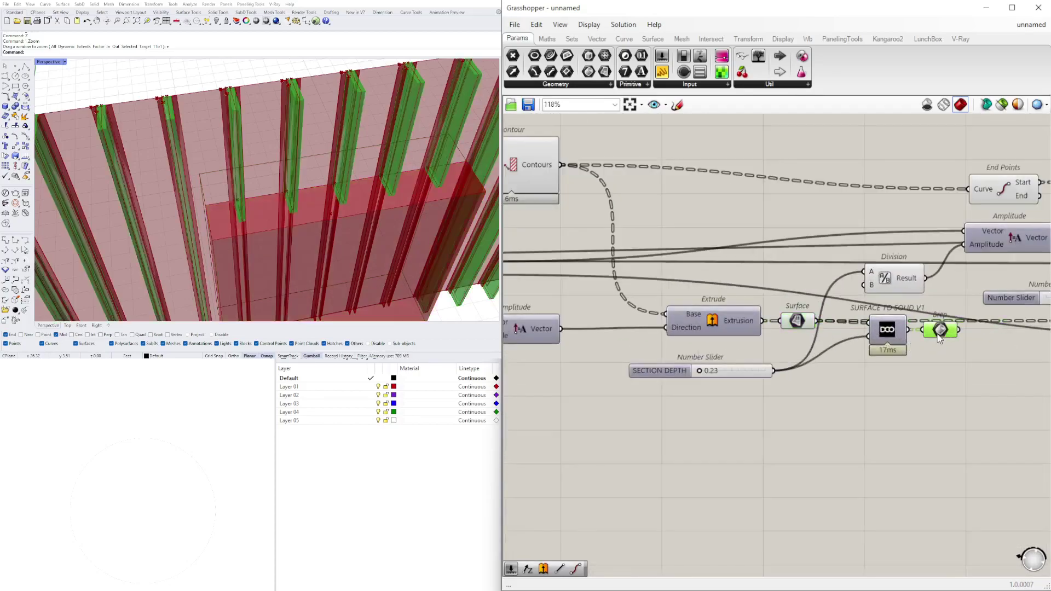
pyautogui.scroll(4, 736, 359)
pyautogui.moveTo(667, 383); pyautogui.dragTo(668, 386)
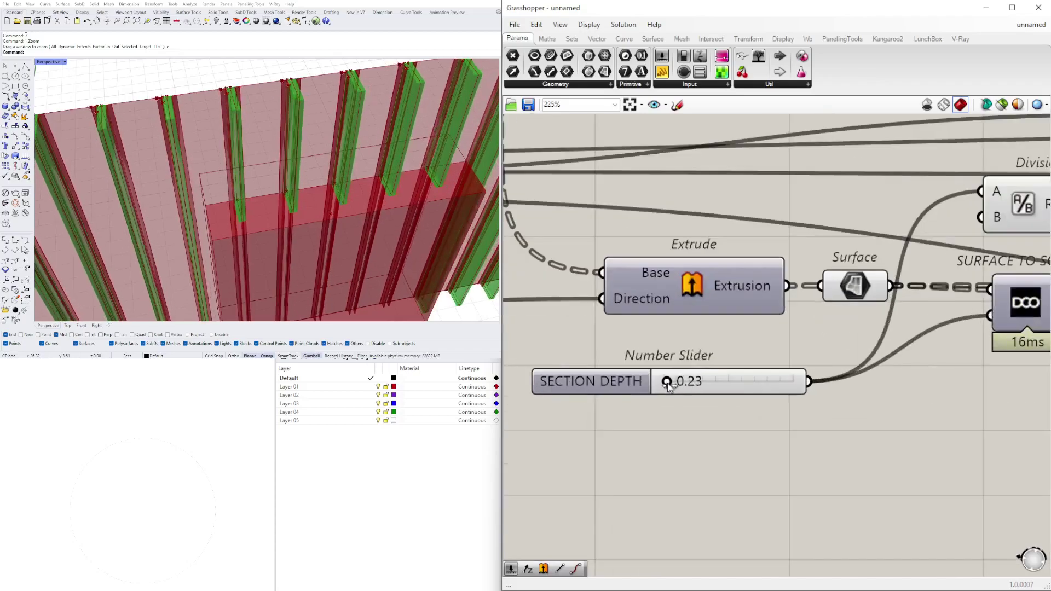
# Add a number slider from 1.5, set it to 1.1, and use it for the Amplitude input feeding the fins' Extrude.
pyautogui.scroll(-4, 668, 386)
pyautogui.moveTo(668, 386); pyautogui.dragTo(946, 382, button='right')
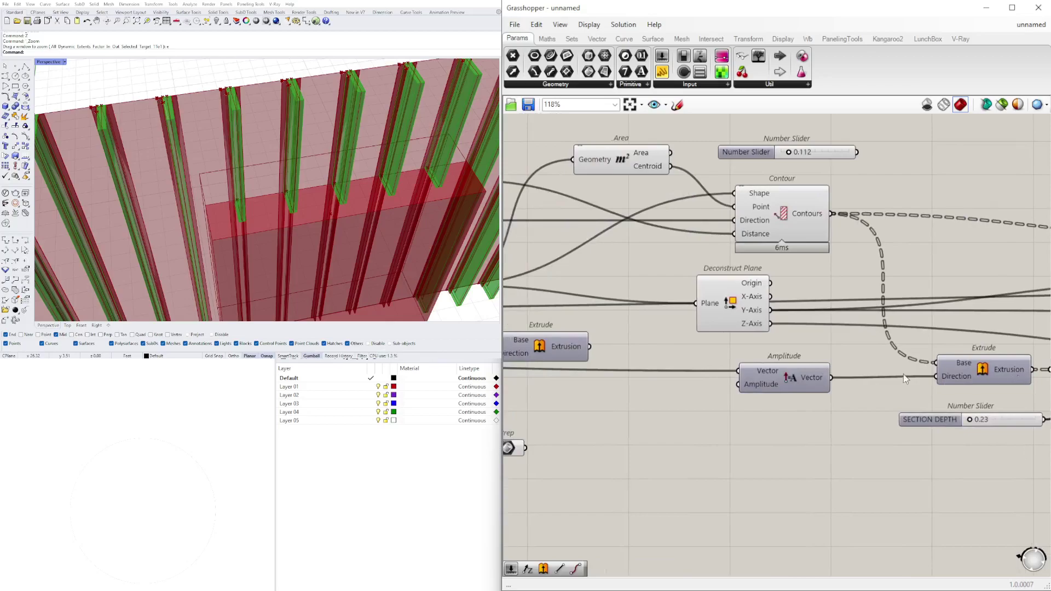
pyautogui.doubleClick(628, 397)
pyautogui.write('1.5')
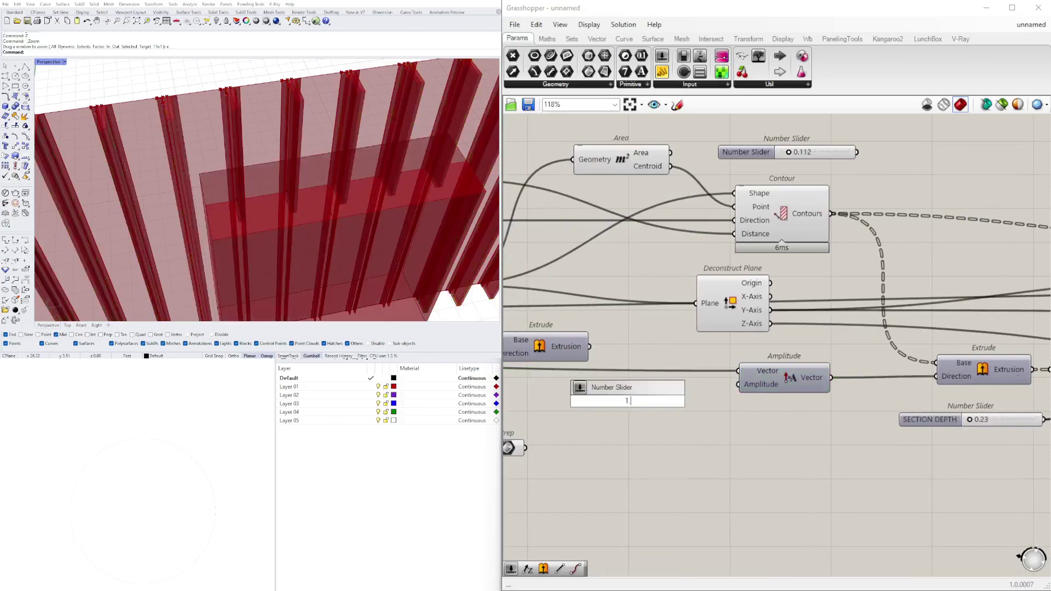
pyautogui.press('Return')
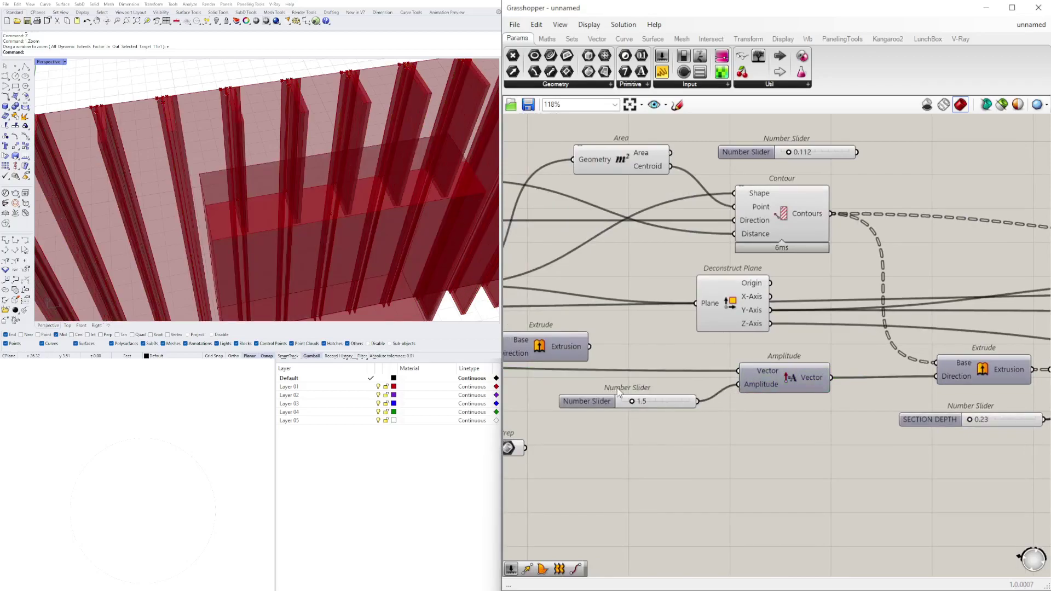
pyautogui.scroll(1, 622, 412)
pyautogui.moveTo(635, 403); pyautogui.dragTo(631, 403)
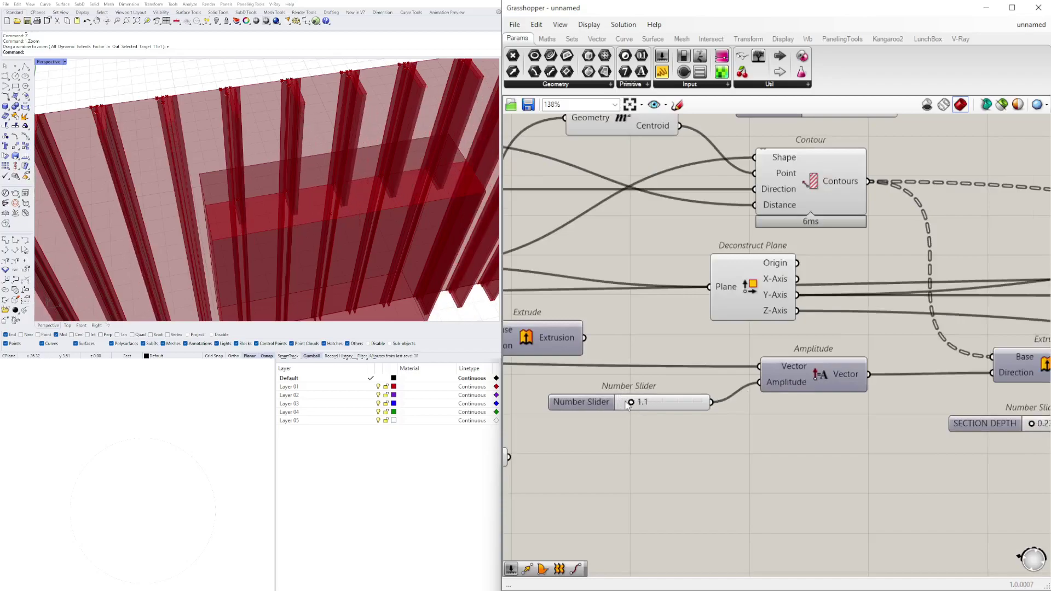
# Connect the 1.1 slider to the second input of the copied SURFACE TO SOLID V1 and delete the copied SECTION DEPTH slider.
pyautogui.scroll(-2, 635, 437)
pyautogui.moveTo(636, 437); pyautogui.dragTo(829, 447, button='right')
pyautogui.moveTo(792, 427); pyautogui.dragTo(736, 427)
pyautogui.scroll(4, 767, 429)
pyautogui.scroll(-1, 895, 421)
pyautogui.moveTo(898, 419); pyautogui.dragTo(1020, 377, button='right')
pyautogui.moveTo(1008, 371); pyautogui.dragTo(733, 453)
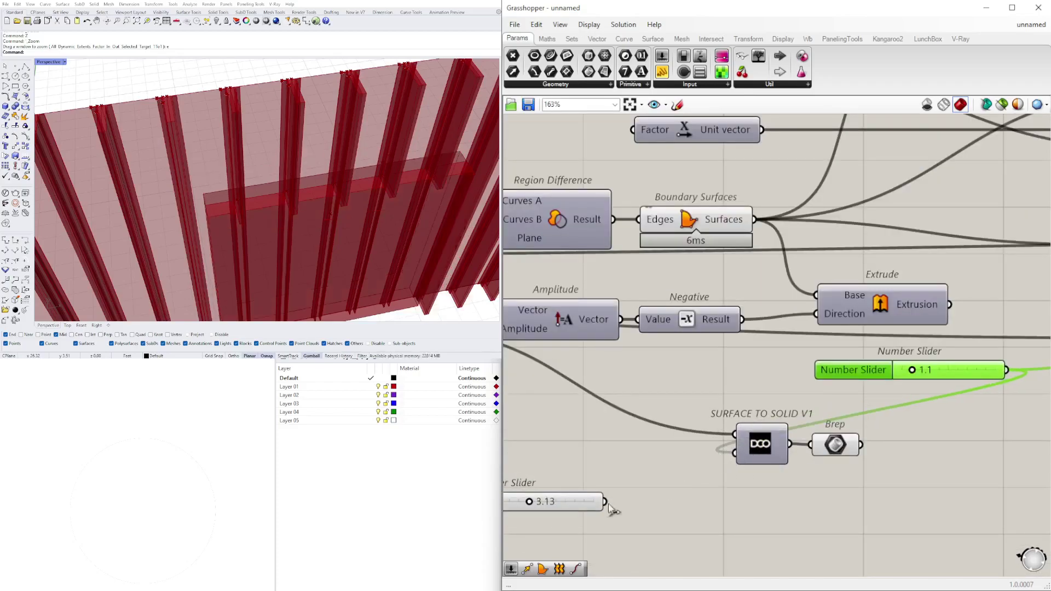
pyautogui.click(573, 509)
pyautogui.press('Delete')
# Move the copied SURFACE TO SOLID V1 and Brep below Amplitude and shift the 1.1 slider back to make room.
pyautogui.moveTo(312, 213); pyautogui.dragTo(378, 186, button='right')
pyautogui.moveTo(657, 408); pyautogui.dragTo(538, 413, button='right')
pyautogui.scroll(-1, 538, 413)
pyautogui.moveTo(723, 490); pyautogui.dragTo(936, 461)
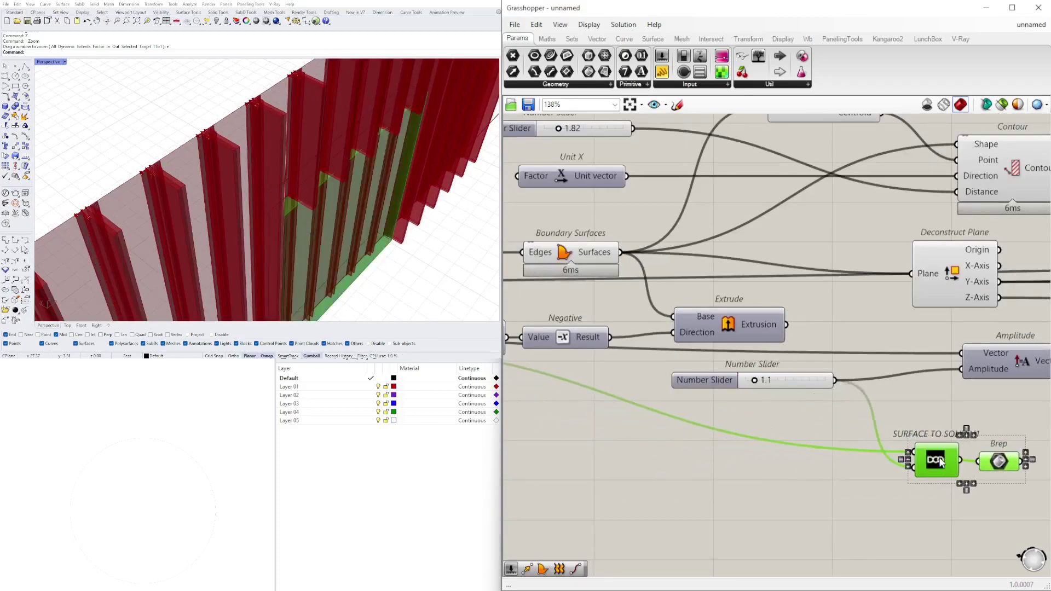
pyautogui.click(706, 391)
pyautogui.moveTo(686, 381); pyautogui.dragTo(496, 383)
# Add a Multiplication by 2, feed it from the 1.1 slider, and connect its Result to the copied SURFACE TO SOLID V1.
pyautogui.doubleClick(654, 464)
pyautogui.write('*2')
pyautogui.press('Return')
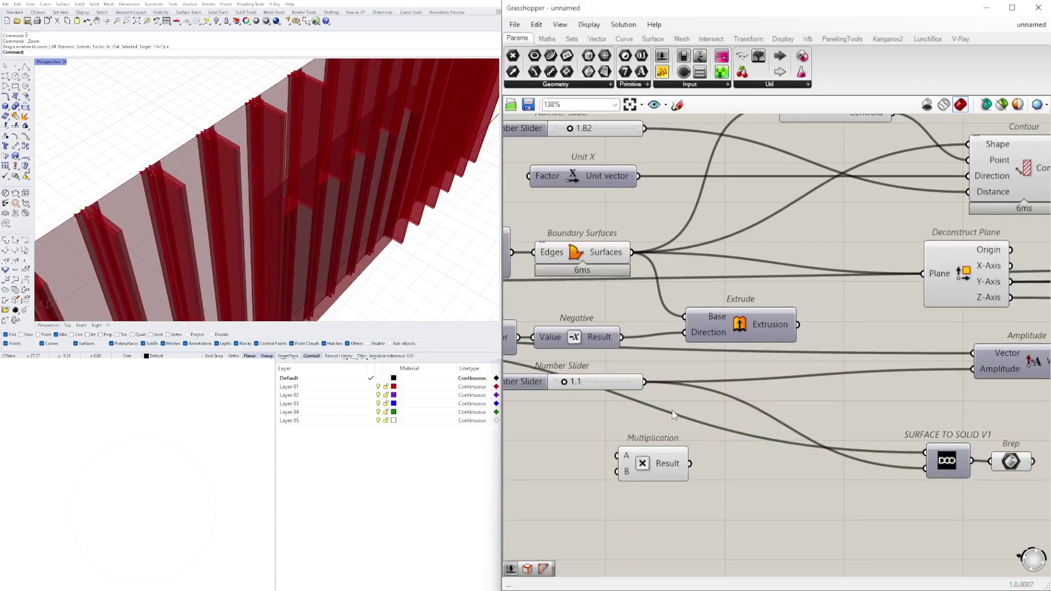
pyautogui.moveTo(621, 452); pyautogui.dragTo(698, 468)
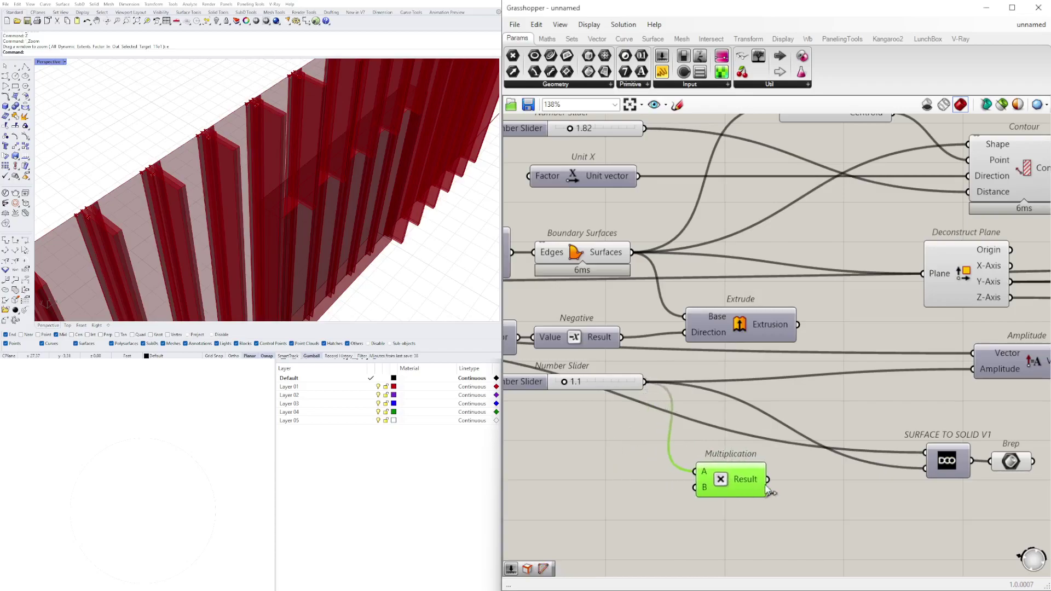
pyautogui.moveTo(925, 474); pyautogui.dragTo(926, 470)
# Reposition the Multiplication component beside the copied SURFACE TO SOLID V1 and line up the 1.1 slider before it.
pyautogui.moveTo(712, 482); pyautogui.dragTo(818, 490)
pyautogui.moveTo(577, 406); pyautogui.dragTo(726, 416, button='right')
pyautogui.moveTo(678, 396); pyautogui.dragTo(772, 473)
# Select the copied cluster's Brep and examine the opening solid's depth relative to the fins from several angles.
pyautogui.moveTo(850, 498); pyautogui.dragTo(625, 485, button='right')
pyautogui.scroll(-3, 625, 485)
pyautogui.click(827, 471)
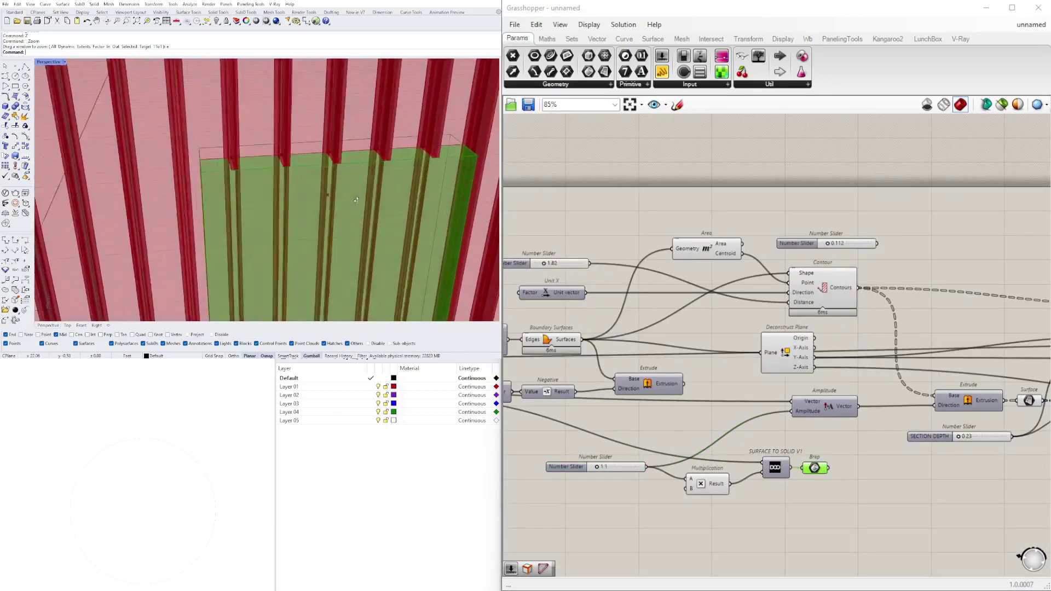
pyautogui.scroll(-3, 854, 372)
pyautogui.moveTo(380, 201); pyautogui.dragTo(417, 220, button='right')
pyautogui.scroll(2, 911, 410)
pyautogui.moveTo(915, 486); pyautogui.dragTo(687, 454, button='right')
pyautogui.scroll(-1, 749, 427)
# Add a Solid Difference component after the opening solid's Brep.
pyautogui.scroll(4, 712, 450)
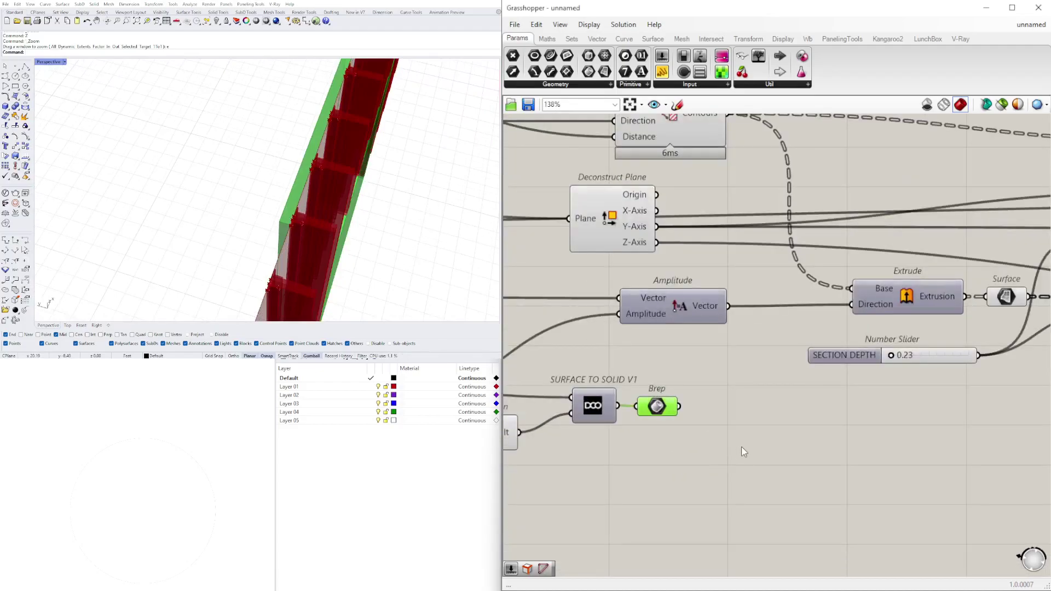
pyautogui.doubleClick(742, 447)
pyautogui.write('dif')
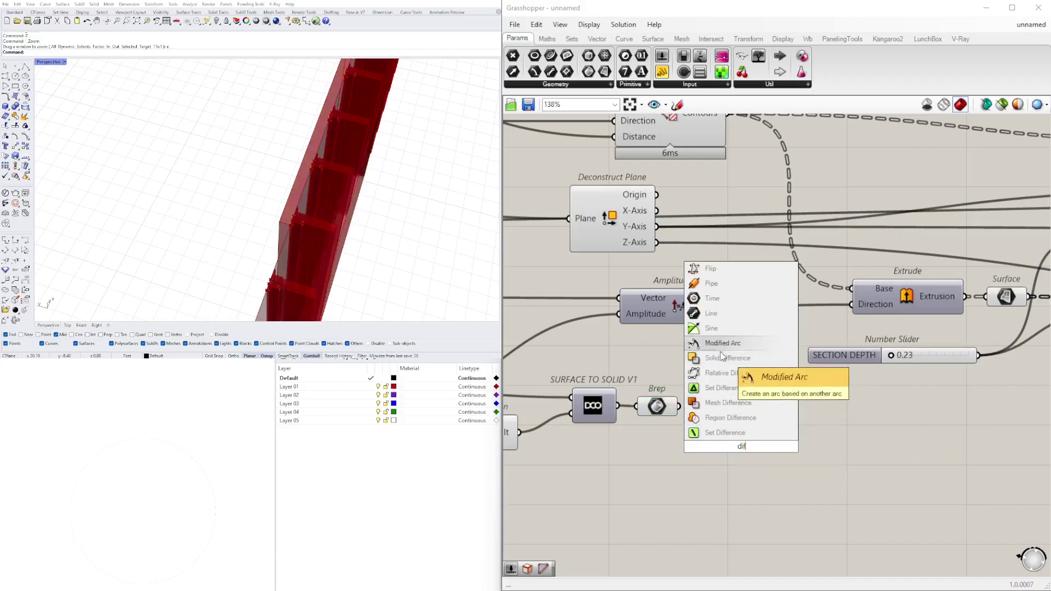
pyautogui.click(710, 359)
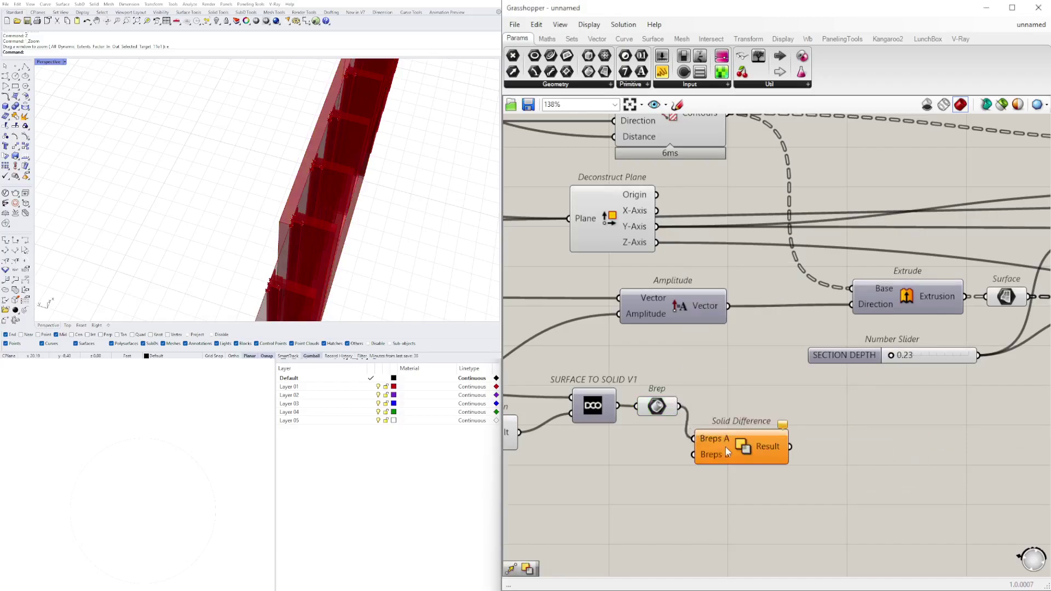
# Rewire the opening Brep from Breps A to Breps B of Solid Difference and move that component beyond Mirror.
pyautogui.scroll(-10, 727, 452)
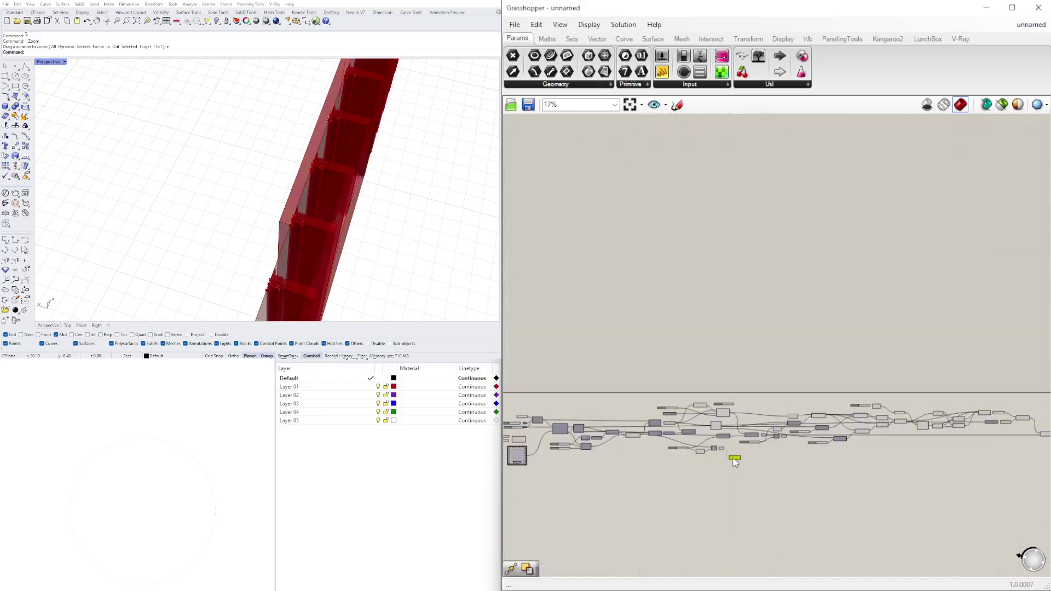
pyautogui.scroll(8, 735, 463)
pyautogui.click(674, 416)
pyautogui.moveTo(274, 230); pyautogui.dragTo(339, 181, button='right')
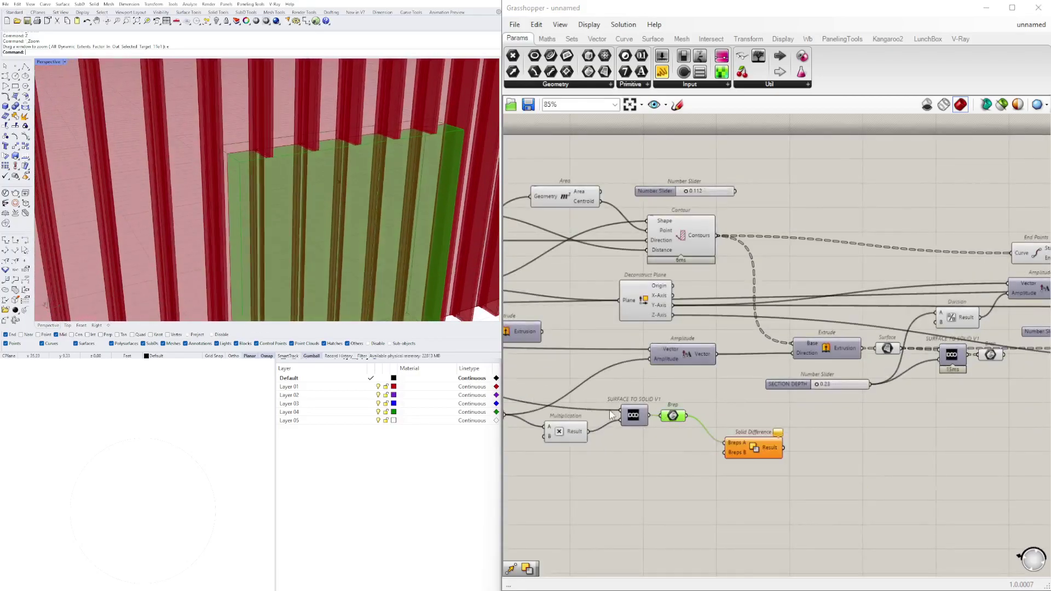
pyautogui.scroll(3, 606, 410)
pyautogui.click(744, 424)
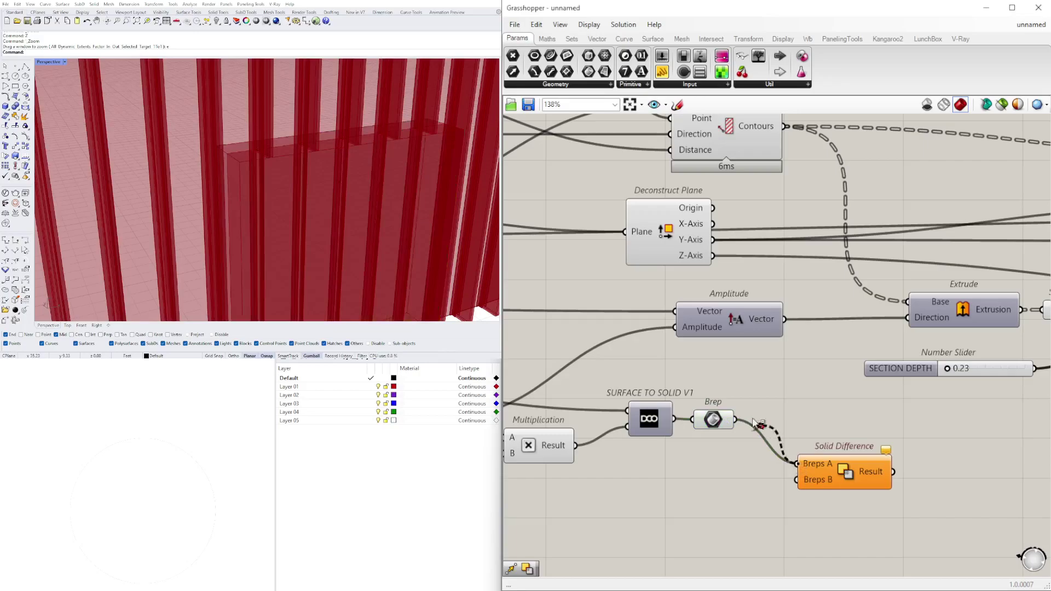
pyautogui.moveTo(798, 487); pyautogui.dragTo(869, 453)
pyautogui.scroll(-12, 638, 446)
pyautogui.scroll(5, 957, 468)
pyautogui.scroll(7, 869, 453)
# Connect Extrude's Extrusion output to Breps A of Solid Difference and wire Mirror's Geometry output into the same component.
pyautogui.click(627, 353)
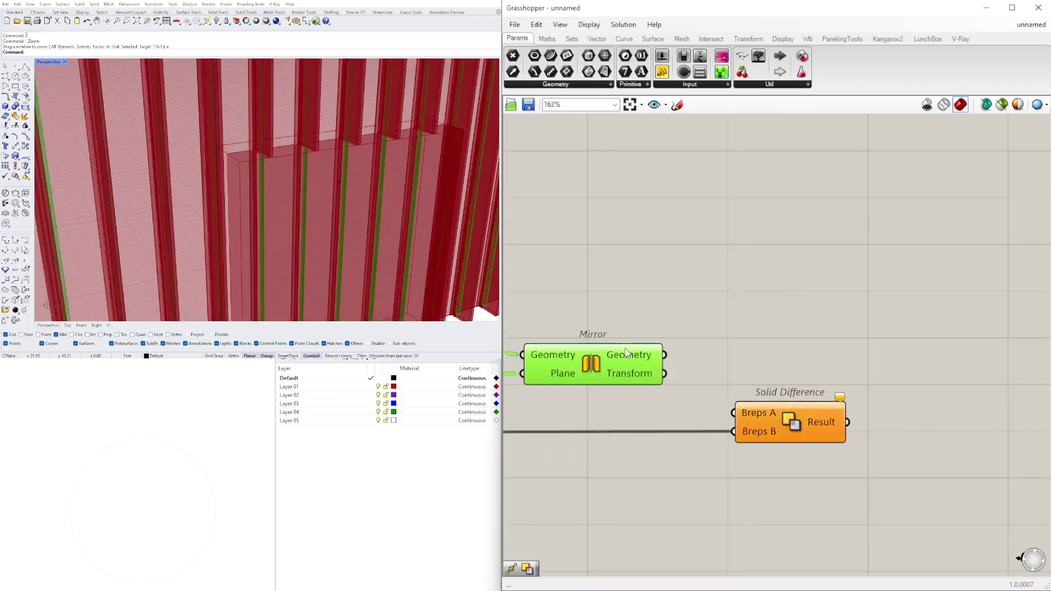
pyautogui.scroll(-1, 613, 342)
pyautogui.moveTo(590, 329); pyautogui.dragTo(733, 386, button='right')
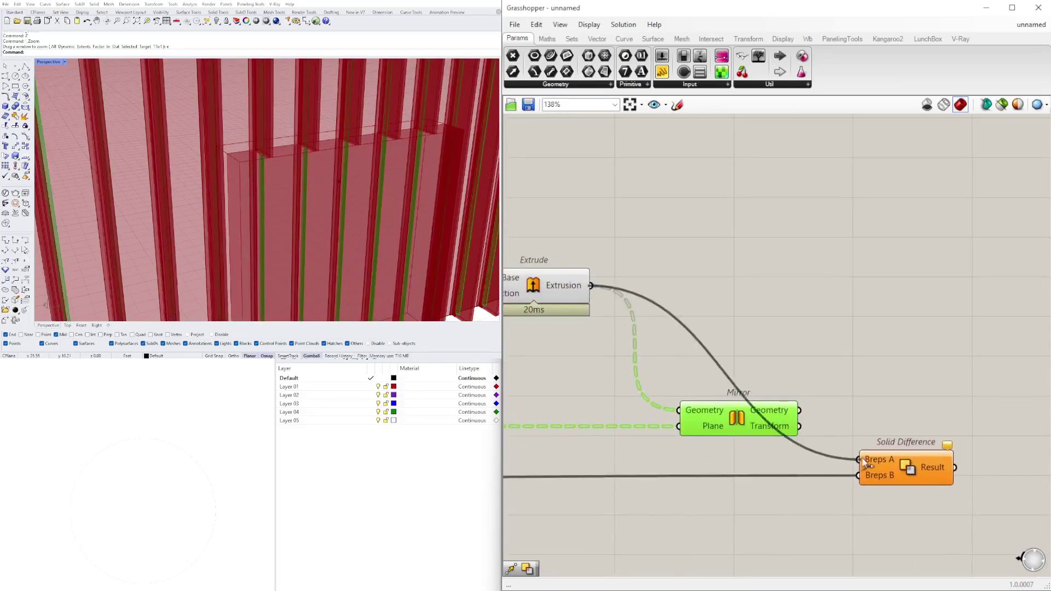
pyautogui.click(860, 418)
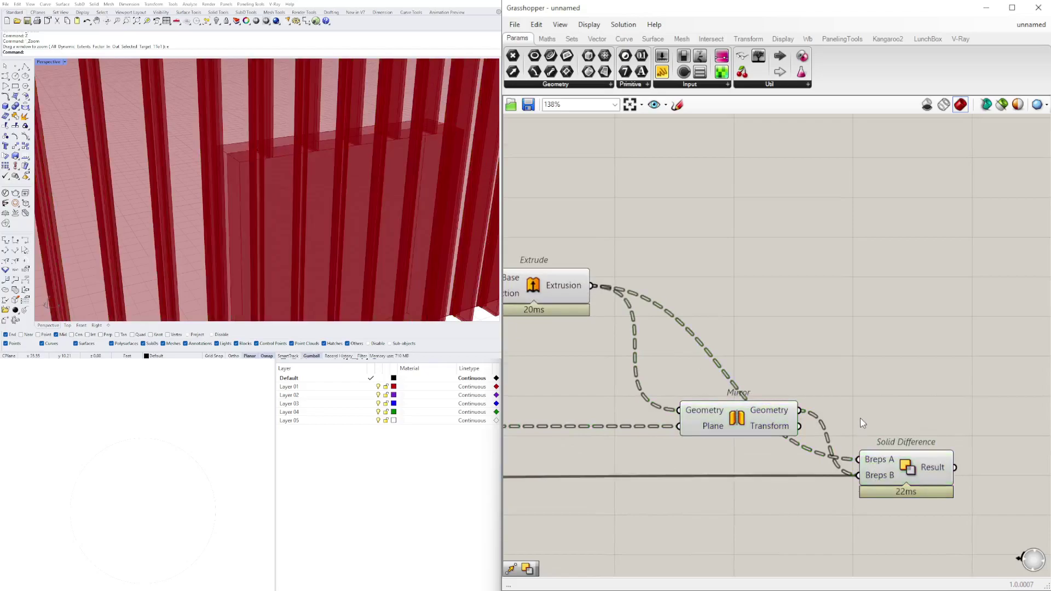
# Rewire Mirror's Geometry output from Breps B to Breps A of Solid Difference and move the component further from Mirror.
pyautogui.moveTo(896, 471); pyautogui.dragTo(901, 484)
pyautogui.moveTo(816, 430); pyautogui.dragTo(785, 415)
pyautogui.moveTo(881, 473); pyautogui.dragTo(927, 487)
pyautogui.scroll(-6, 307, 188)
pyautogui.moveTo(307, 187); pyautogui.dragTo(270, 195, button='right')
pyautogui.scroll(9, 283, 97)
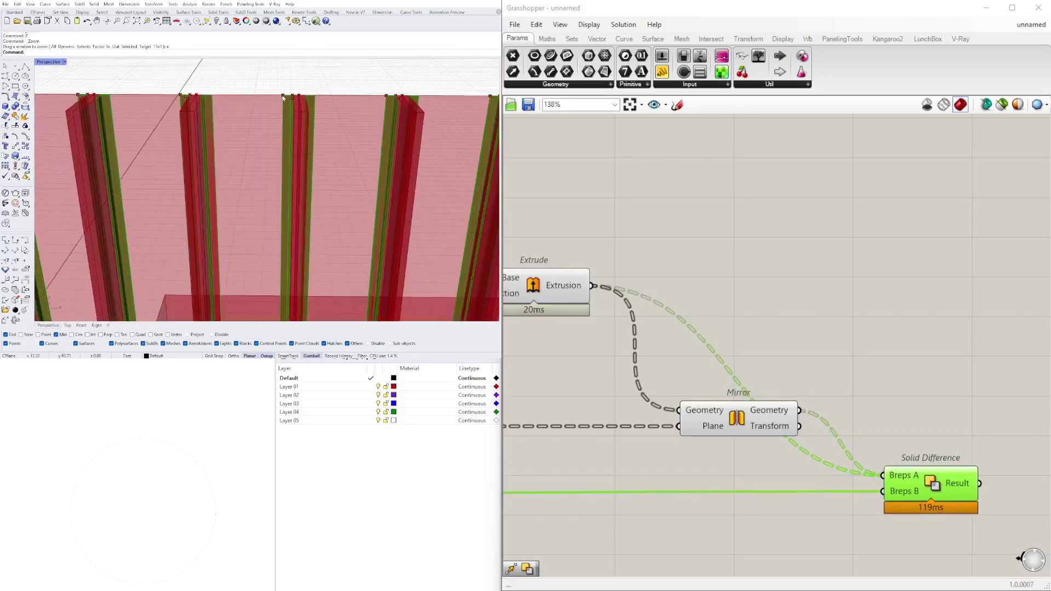
pyautogui.scroll(-5, 769, 333)
# Hide the preview of the Extrude and Mirror components that feed Solid Difference.
pyautogui.moveTo(898, 463); pyautogui.dragTo(822, 402)
pyautogui.scroll(2, 819, 400)
pyautogui.keyDown('shift'); pyautogui.click(788, 357); pyautogui.keyUp('shift')
pyautogui.middleClick(786, 346)
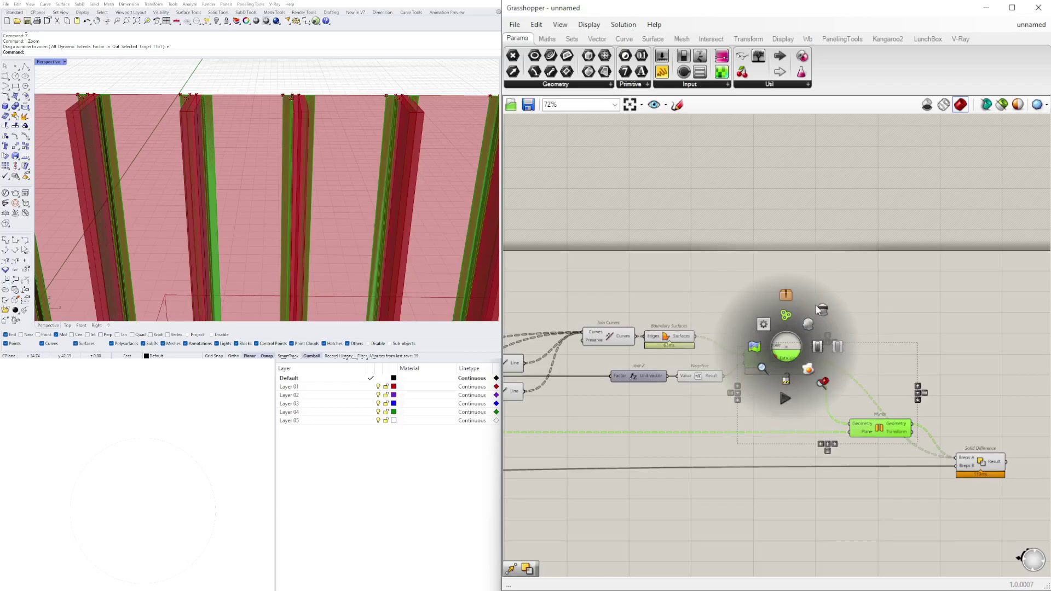
pyautogui.click(819, 312)
pyautogui.click(994, 466)
# Hide the preview of the opening solid's Multiplication, SURFACE TO SOLID V1 cluster and Brep.
pyautogui.scroll(-6, 844, 477)
pyautogui.scroll(4, 707, 469)
pyautogui.moveTo(660, 440); pyautogui.dragTo(865, 449, button='right')
pyautogui.scroll(4, 865, 470)
pyautogui.moveTo(863, 463); pyautogui.dragTo(674, 350)
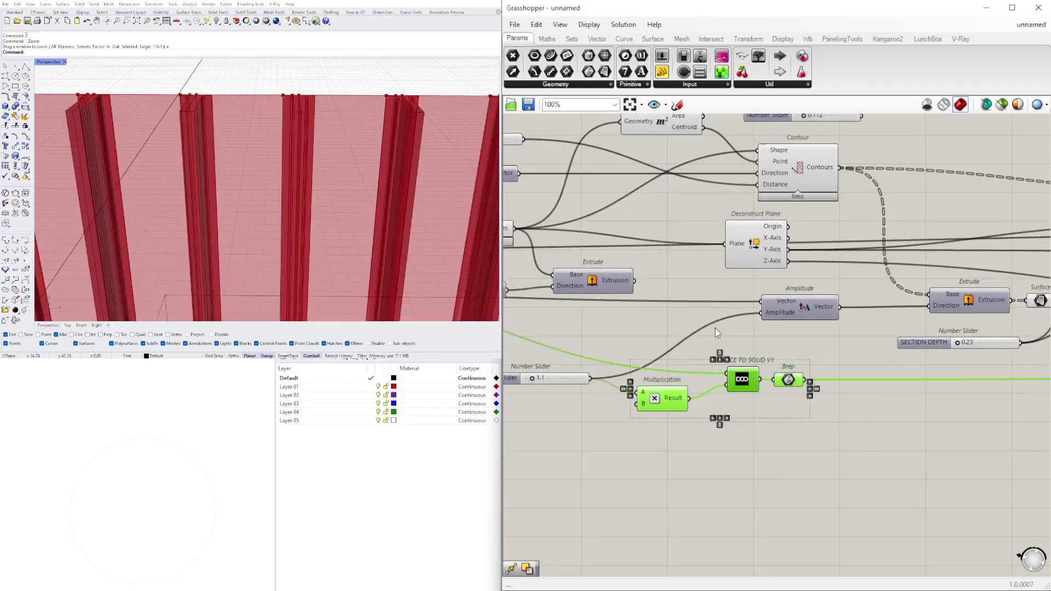
pyautogui.scroll(1, 721, 345)
pyautogui.press('space')
pyautogui.click(755, 317)
# Examine the ends of the facade fins up close and the wall from several angles.
pyautogui.scroll(-5, 350, 213)
pyautogui.moveTo(329, 213); pyautogui.dragTo(277, 120, button='right')
pyautogui.scroll(6, 296, 164)
pyautogui.scroll(5, 299, 190)
pyautogui.scroll(-4, 271, 218)
pyautogui.scroll(-5, 270, 219)
pyautogui.scroll(3, 356, 169)
pyautogui.scroll(-3, 268, 129)
pyautogui.moveTo(268, 195); pyautogui.dragTo(252, 124, button='right')
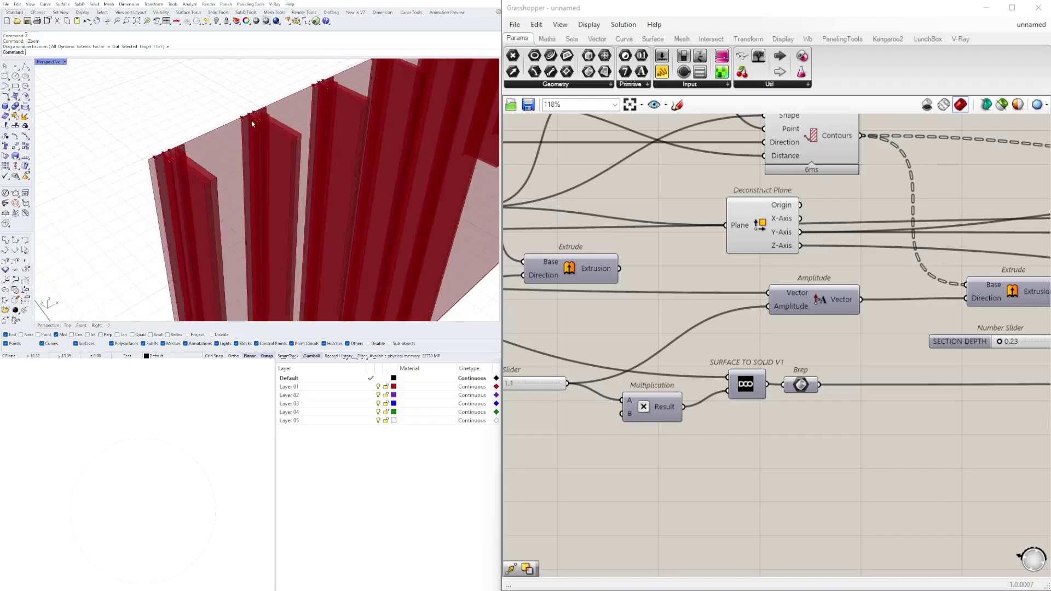
pyautogui.moveTo(250, 192); pyautogui.dragTo(349, 200, button='right')
# Select Solid Difference and examine how the opening cuts the original and mirrored fins.
pyautogui.scroll(-3, 717, 328)
pyautogui.moveTo(728, 331); pyautogui.dragTo(592, 334, button='right')
pyautogui.moveTo(963, 284); pyautogui.dragTo(608, 340, button='right')
pyautogui.moveTo(1008, 313); pyautogui.dragTo(627, 333, button='right')
pyautogui.moveTo(1018, 342); pyautogui.dragTo(754, 372, button='right')
pyautogui.scroll(3, 753, 373)
pyautogui.click(640, 380)
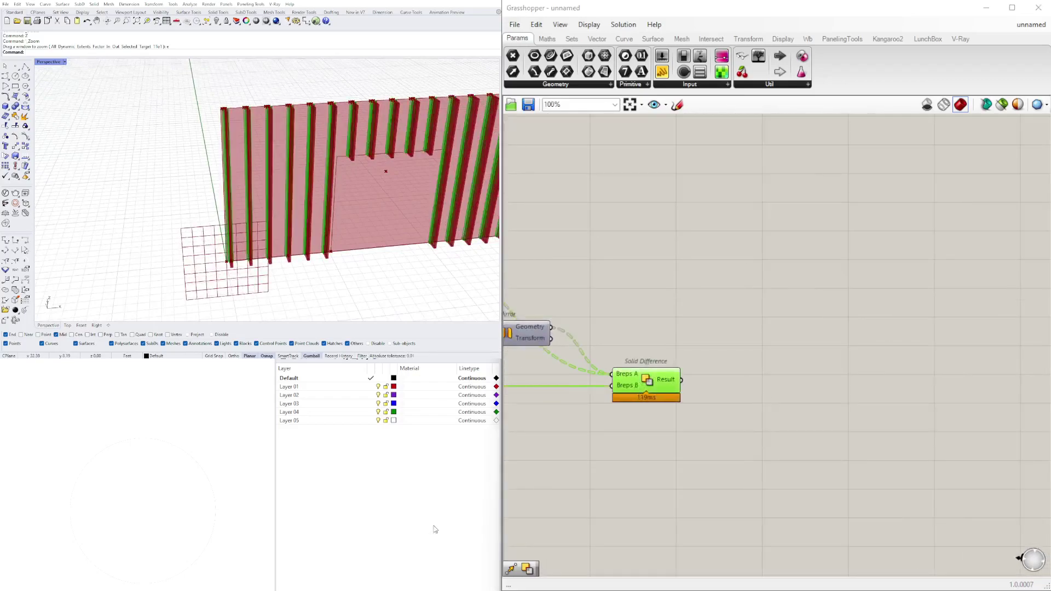
pyautogui.scroll(5, 333, 100)
pyautogui.scroll(-4, 334, 100)
pyautogui.moveTo(354, 176); pyautogui.dragTo(422, 131, button='right')
pyautogui.scroll(-5, 422, 131)
pyautogui.moveTo(394, 164); pyautogui.dragTo(315, 232, button='right')
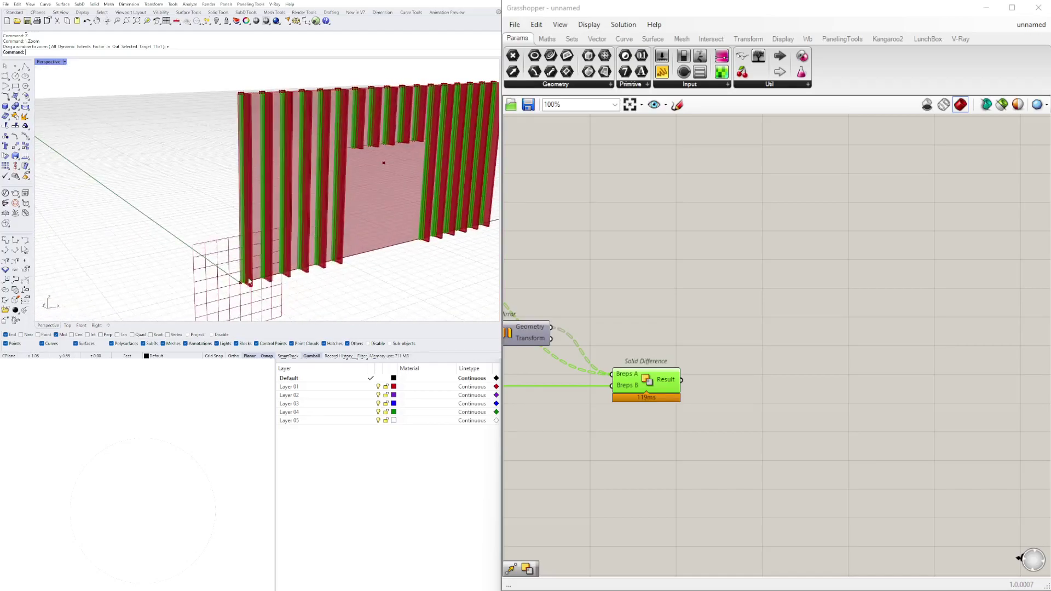
pyautogui.scroll(-3, 816, 356)
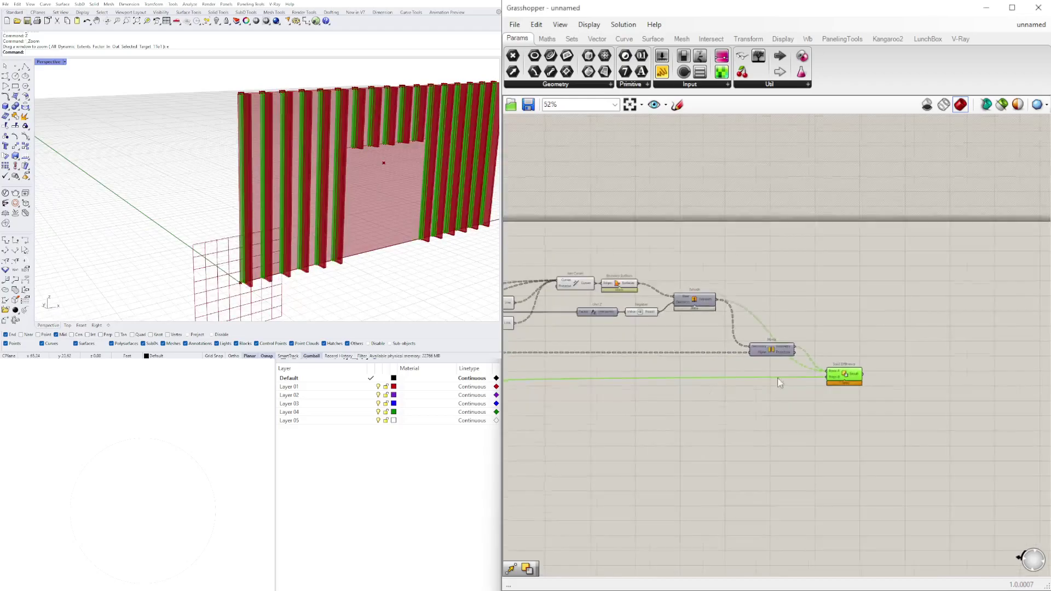
pyautogui.click(797, 399)
pyautogui.moveTo(609, 349); pyautogui.dragTo(807, 364, button='right')
pyautogui.moveTo(1019, 390); pyautogui.dragTo(804, 385, button='right')
pyautogui.scroll(2, 805, 380)
pyautogui.click(838, 327)
pyautogui.moveTo(403, 156); pyautogui.dragTo(402, 169, button='right')
pyautogui.scroll(4, 404, 169)
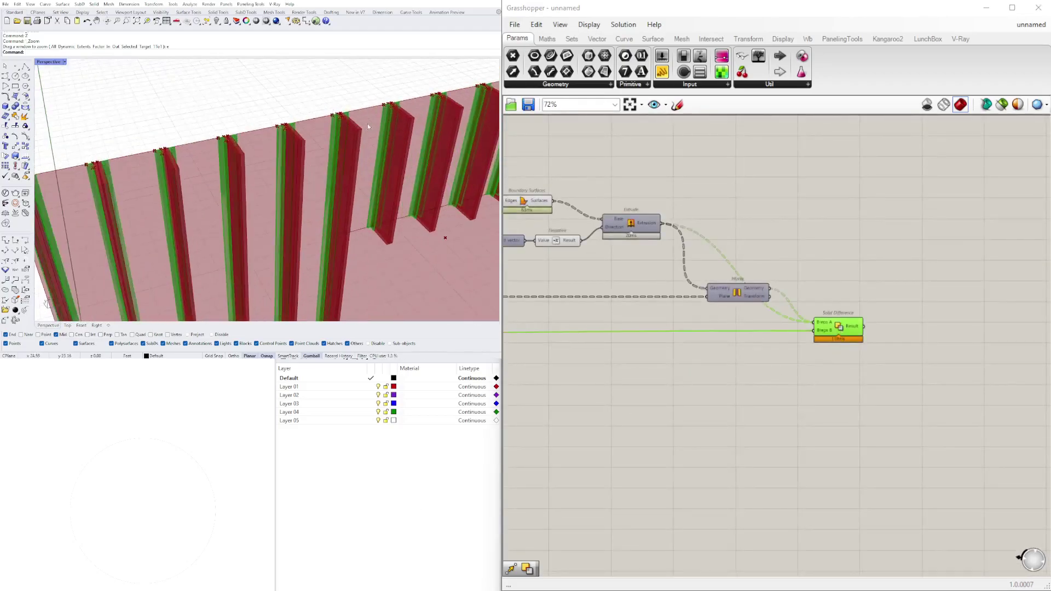
pyautogui.scroll(-3, 742, 397)
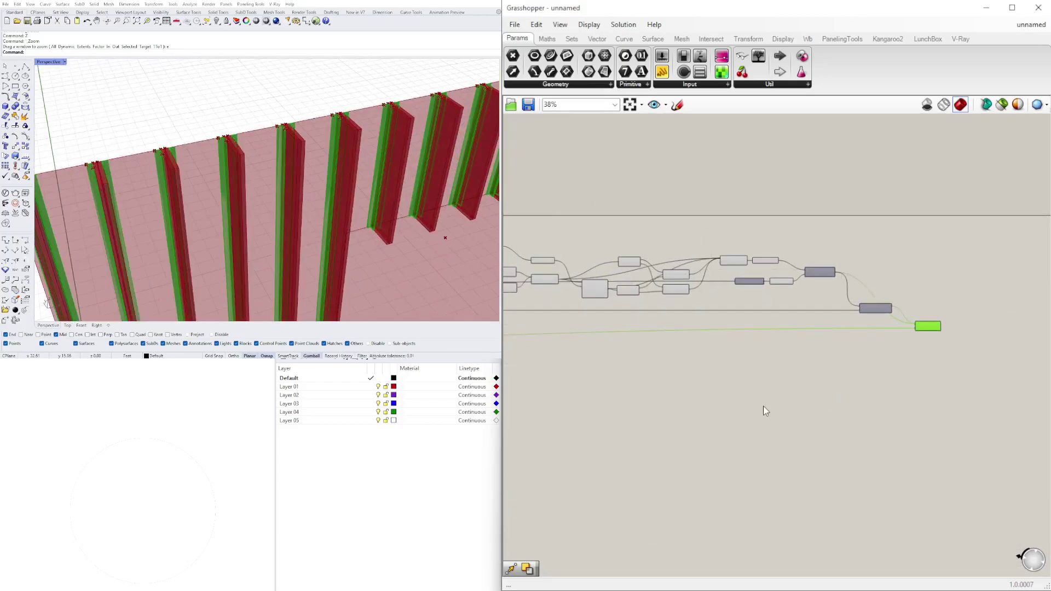
# Delete the unconnected number slider above the Contour component that generates the vertical divisions.
pyautogui.scroll(-1, 721, 407)
pyautogui.scroll(-1, 701, 416)
pyautogui.moveTo(537, 398); pyautogui.dragTo(876, 368, button='right')
pyautogui.scroll(2, 651, 347)
pyautogui.scroll(1, 652, 347)
pyautogui.moveTo(650, 340); pyautogui.dragTo(724, 346, button='right')
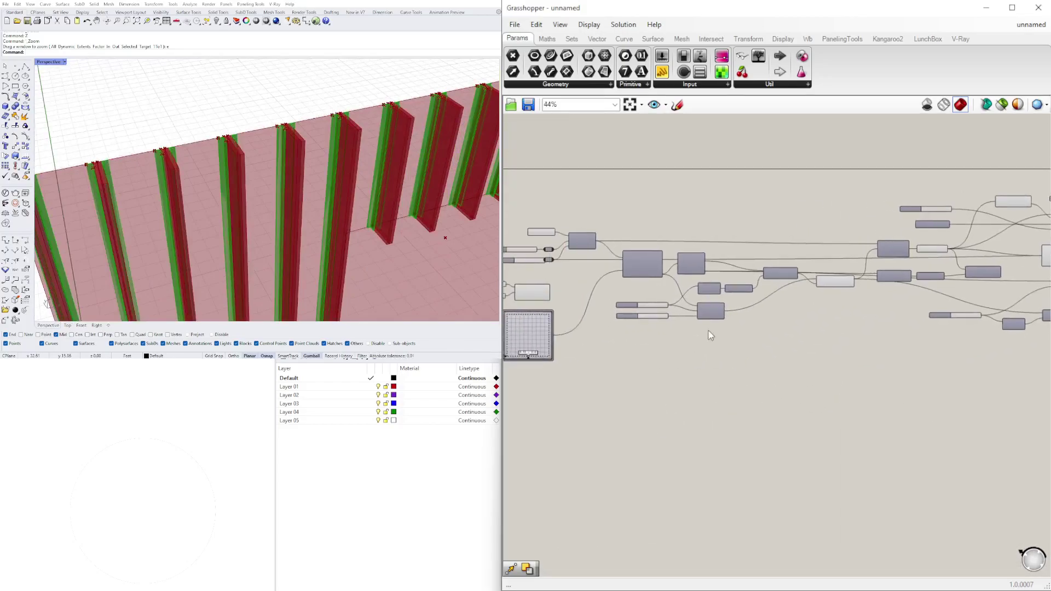
pyautogui.scroll(3, 724, 347)
pyautogui.moveTo(937, 388); pyautogui.dragTo(559, 417, button='right')
pyautogui.click(859, 242)
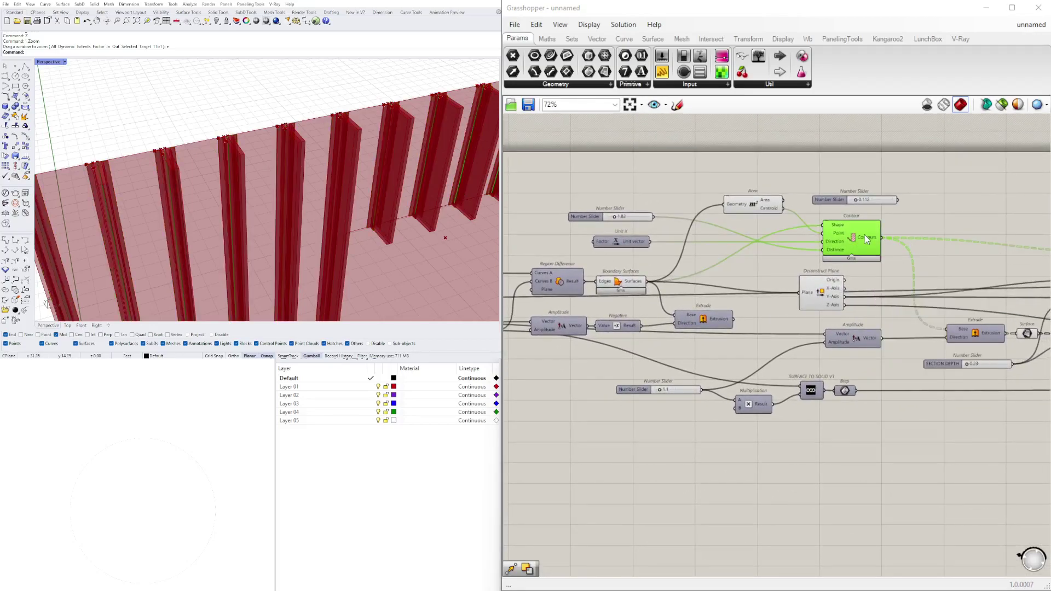
pyautogui.moveTo(838, 248); pyautogui.dragTo(892, 272, button='right')
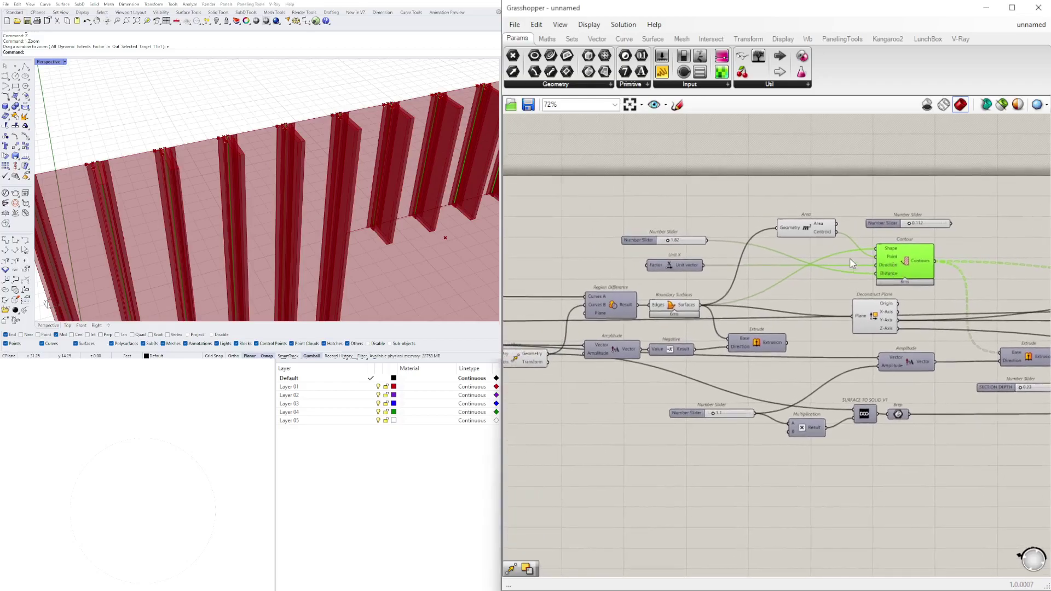
pyautogui.moveTo(889, 227); pyautogui.dragTo(889, 212)
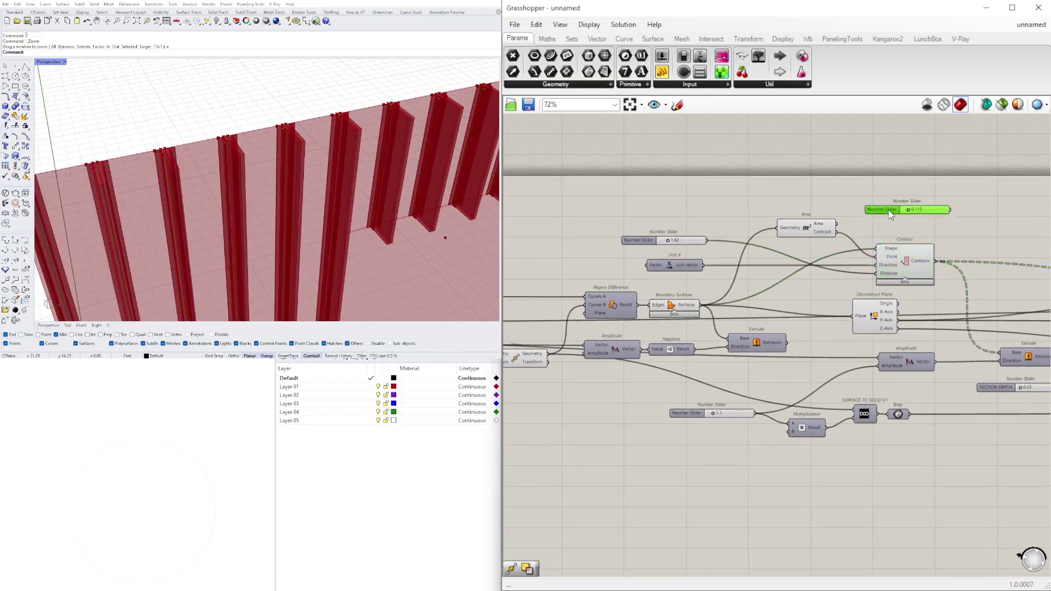
pyautogui.scroll(-6, 317, 146)
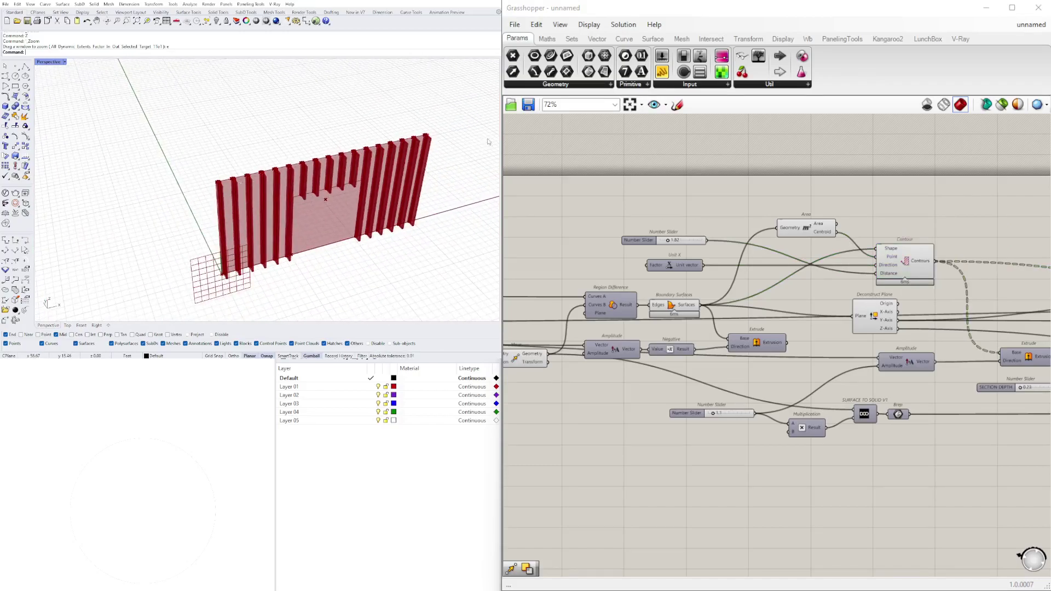
# Duplicate the Contour component with its Area, Unit X and distance slider below the opening solid's components.
pyautogui.moveTo(987, 277); pyautogui.dragTo(652, 209)
pyautogui.moveTo(854, 300); pyautogui.dragTo(831, 263, button='right')
pyautogui.keyDown('alt'); pyautogui.moveTo(876, 229); pyautogui.dragTo(879, 473); pyautogui.keyUp('alt')
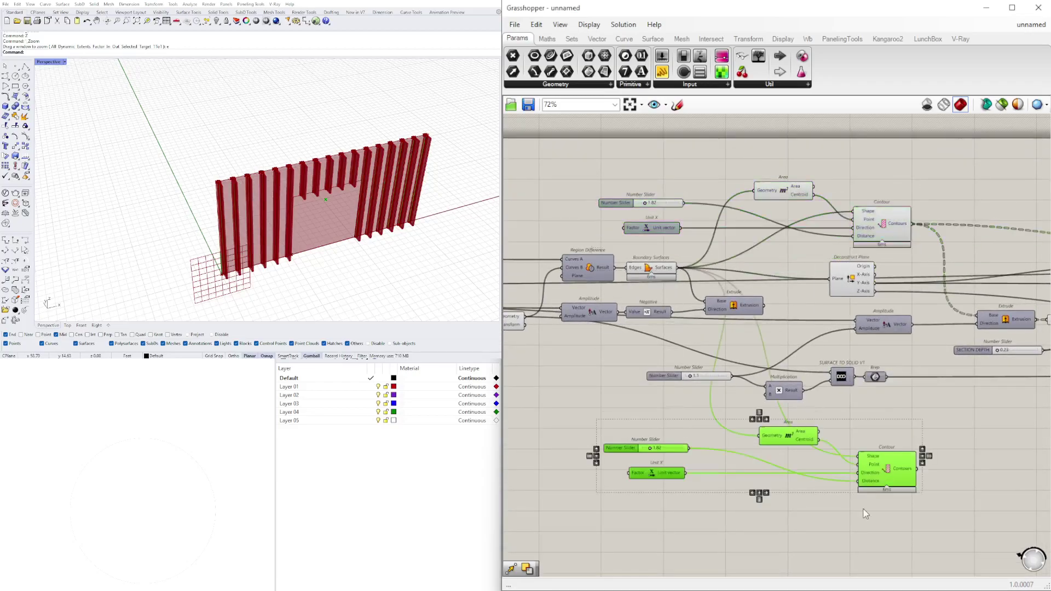
pyautogui.moveTo(858, 508); pyautogui.dragTo(883, 445, button='right')
pyautogui.click(883, 444)
# Arrange the copied Area, Unit X and number slider more compactly beside the copied Contour.
pyautogui.scroll(4, 820, 366)
pyautogui.moveTo(785, 381); pyautogui.dragTo(812, 368)
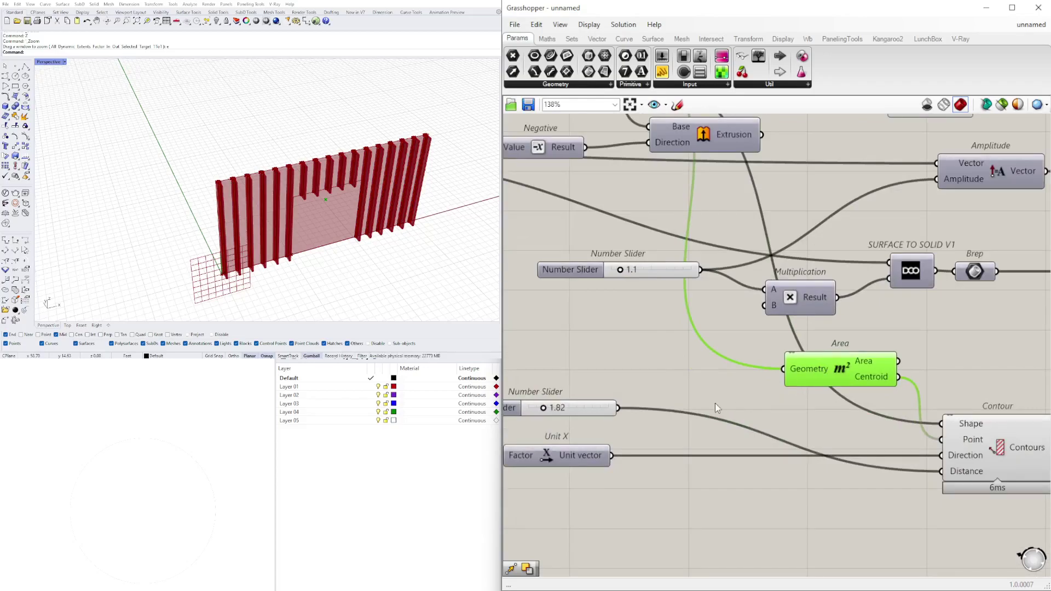
pyautogui.click(714, 405)
pyautogui.moveTo(678, 488); pyautogui.dragTo(792, 442, button='right')
pyautogui.moveTo(843, 459); pyautogui.dragTo(676, 360)
pyautogui.moveTo(686, 404); pyautogui.dragTo(839, 457)
pyautogui.moveTo(951, 460); pyautogui.dragTo(792, 430, button='right')
pyautogui.click(786, 433)
pyautogui.moveTo(677, 434); pyautogui.dragTo(677, 351)
pyautogui.moveTo(758, 458); pyautogui.dragTo(669, 353)
pyautogui.moveTo(664, 356); pyautogui.dragTo(689, 401)
# Replace the copied Unit X with a Unit Z wired to Contour's Direction, and place the distance slider just beneath it.
pyautogui.click(695, 433)
pyautogui.press('Delete')
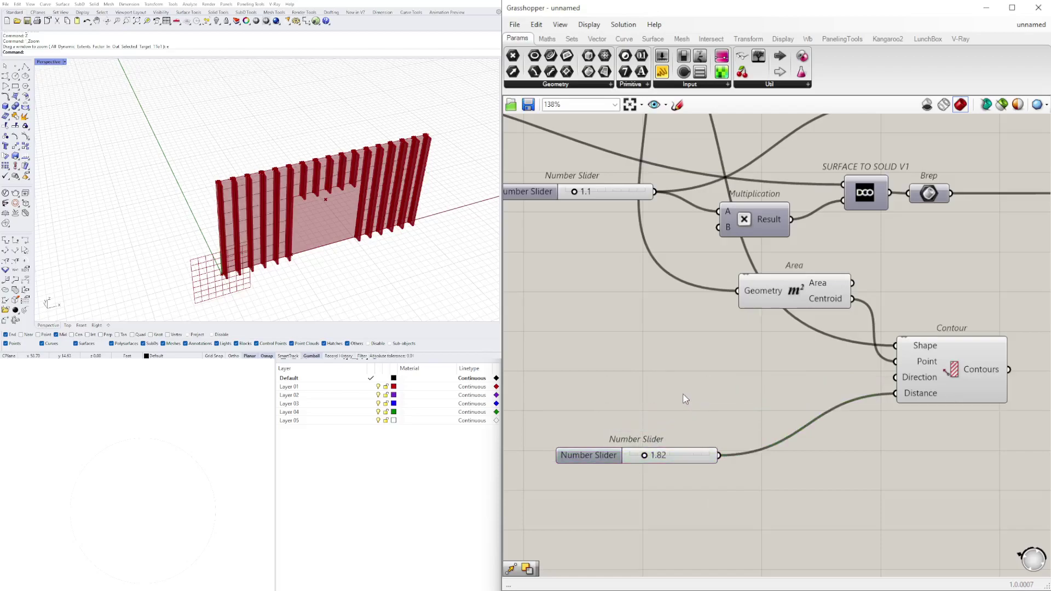
pyautogui.doubleClick(685, 394)
pyautogui.write('z')
pyautogui.click(701, 385)
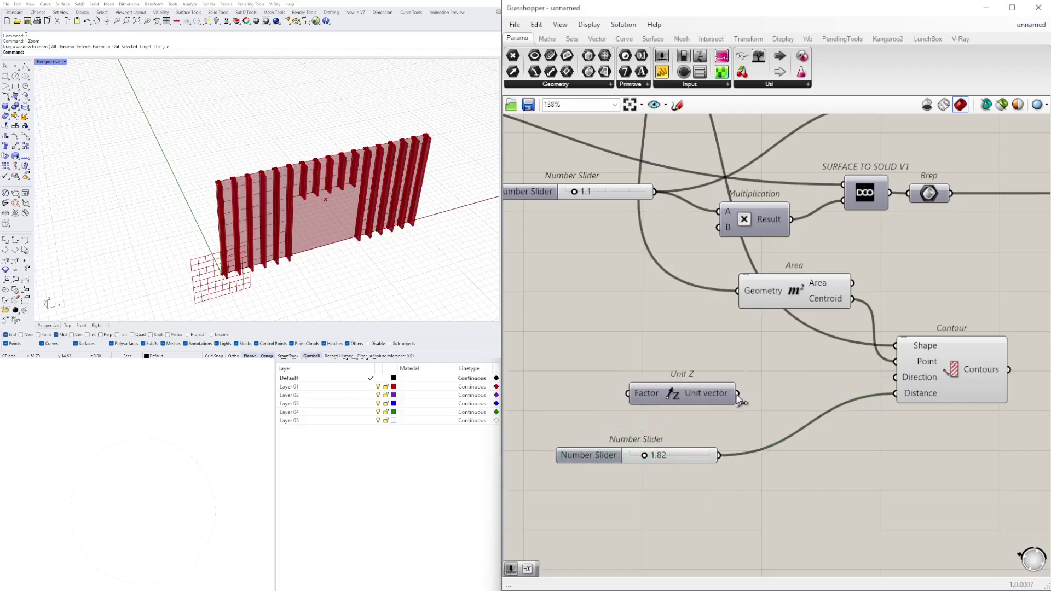
pyautogui.moveTo(715, 401); pyautogui.dragTo(700, 398)
pyautogui.moveTo(766, 491); pyautogui.dragTo(722, 370)
pyautogui.moveTo(721, 442); pyautogui.dragTo(727, 412)
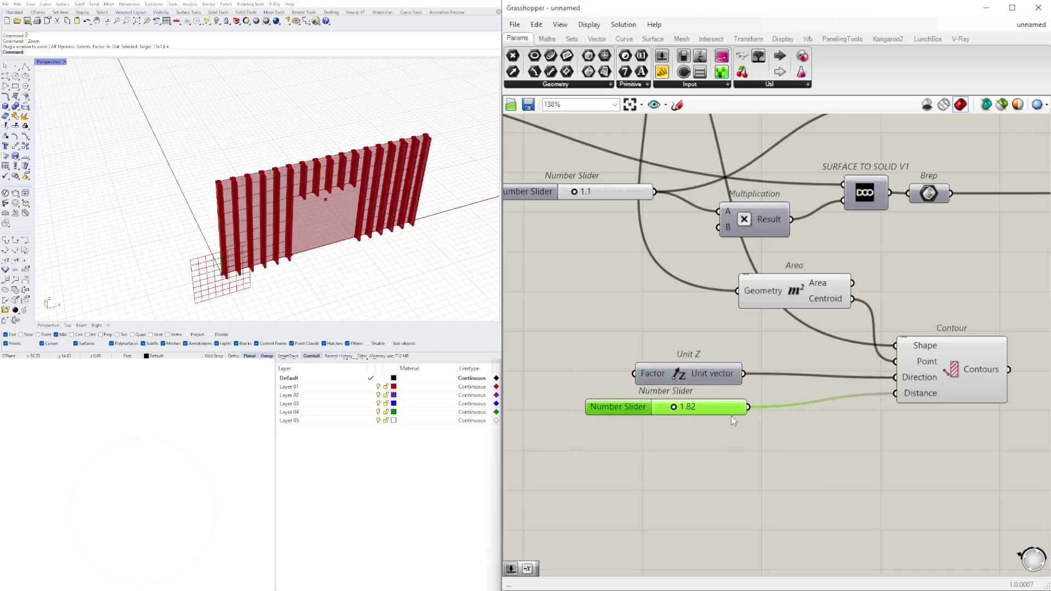
# Set the copied Contour's distance slider to 2.75 while checking the horizontal contours on the wall.
pyautogui.moveTo(990, 390); pyautogui.dragTo(838, 388, button='right')
pyautogui.click(837, 388)
pyautogui.moveTo(594, 388); pyautogui.dragTo(838, 389, button='right')
pyautogui.moveTo(411, 238); pyautogui.dragTo(399, 232, button='right')
pyautogui.scroll(6, 399, 232)
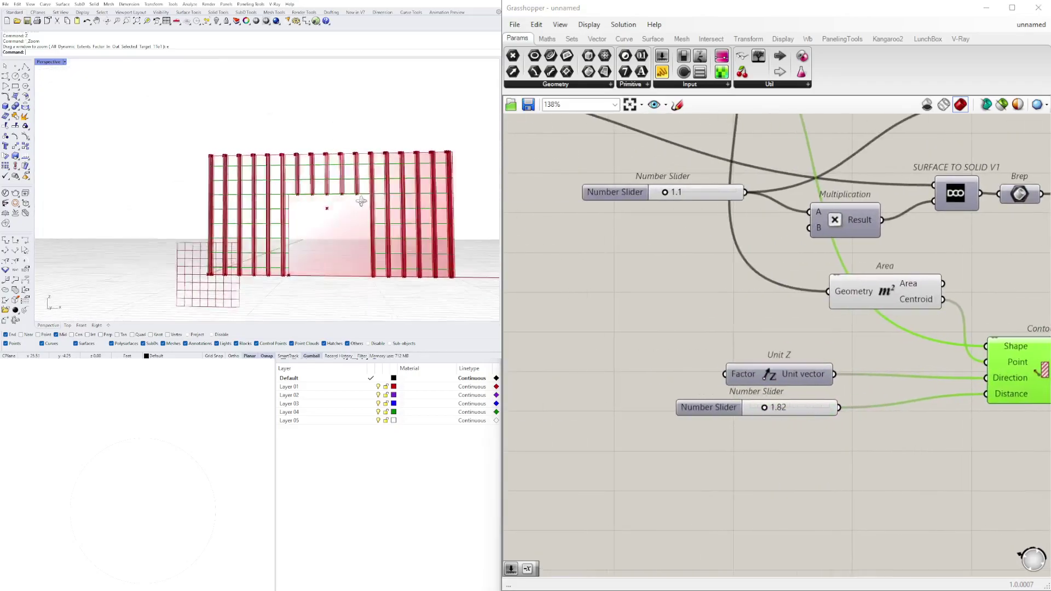
pyautogui.scroll(5, 783, 394)
pyautogui.moveTo(735, 437); pyautogui.dragTo(758, 436)
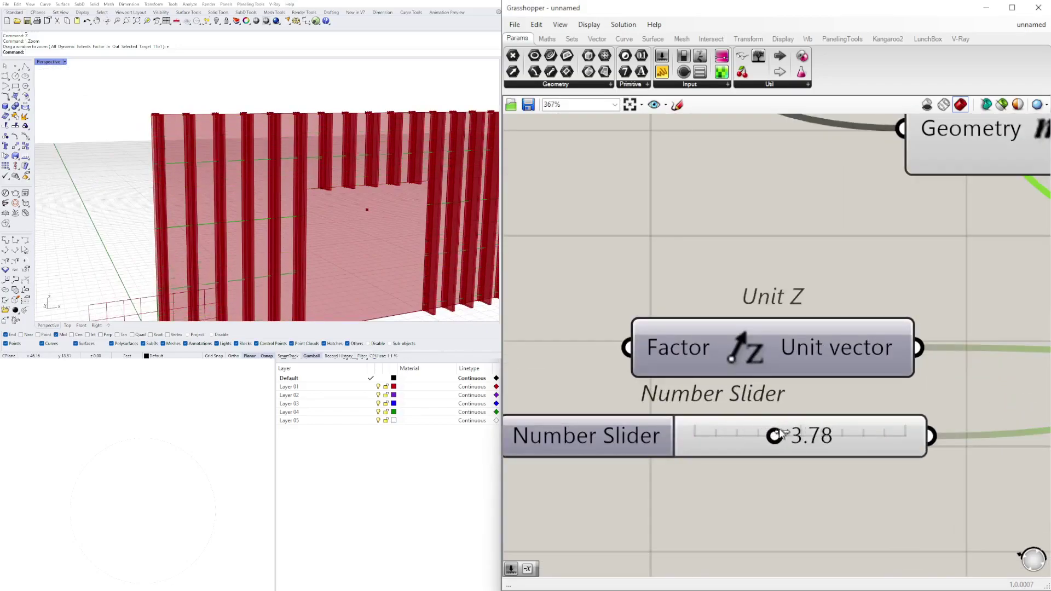
pyautogui.scroll(-2, 340, 208)
pyautogui.keyDown('shift'); pyautogui.moveTo(336, 209); pyautogui.dragTo(361, 177, button='right'); pyautogui.keyUp('shift')
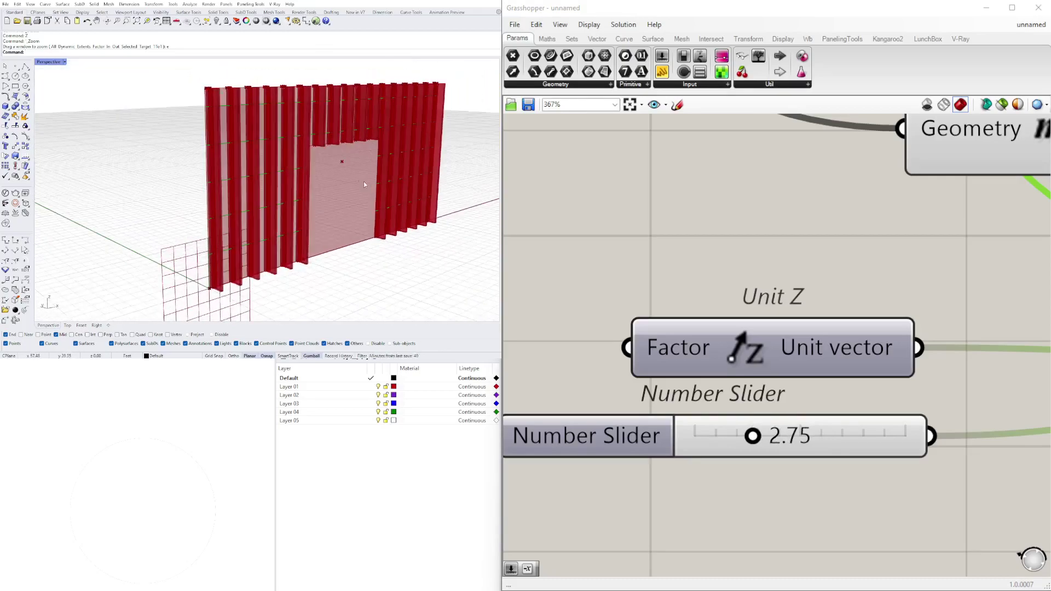
# Connect the wall's Plane Surface to the copied Area's Geometry input in place of the Boundary Surfaces output.
pyautogui.scroll(-6, 836, 293)
pyautogui.moveTo(836, 309); pyautogui.dragTo(774, 389, button='right')
pyautogui.moveTo(752, 364); pyautogui.dragTo(747, 372)
pyautogui.scroll(-5, 747, 372)
pyautogui.moveTo(747, 372); pyautogui.dragTo(968, 386, button='right')
pyautogui.scroll(4, 745, 373)
pyautogui.moveTo(566, 326); pyautogui.dragTo(605, 344, button='right')
pyautogui.moveTo(829, 394); pyautogui.dragTo(689, 402, button='right')
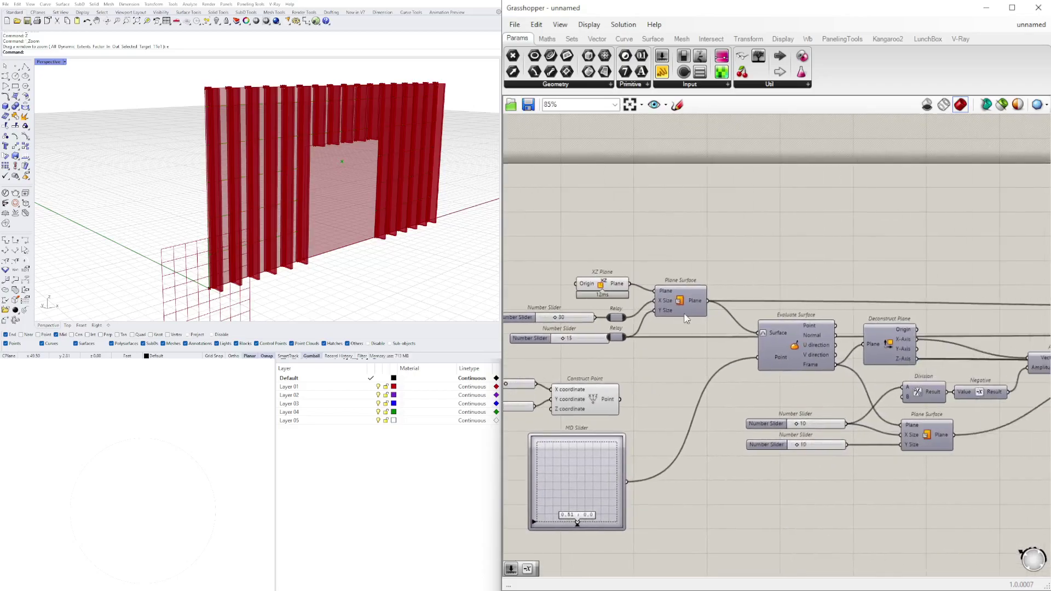
pyautogui.scroll(-5, 712, 305)
pyautogui.scroll(5, 742, 334)
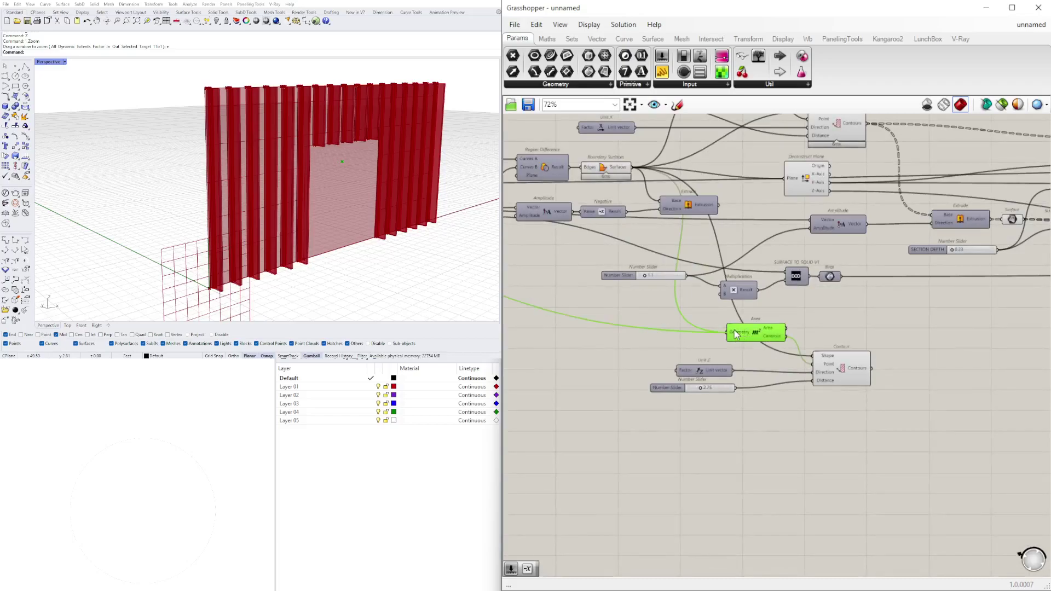
pyautogui.scroll(4, 800, 358)
# Move the copied Area closer to Unit Z and the distance slider so Contour's inputs are stacked neatly.
pyautogui.moveTo(770, 309); pyautogui.dragTo(659, 339)
pyautogui.moveTo(433, 241); pyautogui.dragTo(349, 217, button='right')
pyautogui.scroll(-1, 717, 399)
pyautogui.moveTo(716, 400); pyautogui.dragTo(623, 404, button='right')
pyautogui.moveTo(759, 406); pyautogui.dragTo(758, 403)
pyautogui.moveTo(567, 386); pyautogui.dragTo(708, 388, button='right')
pyautogui.moveTo(673, 350); pyautogui.dragTo(674, 356)
# Add an Extrude component beside the copied Contour and connect the Contours output to its Base.
pyautogui.click(915, 405)
pyautogui.moveTo(914, 408); pyautogui.dragTo(791, 417, button='right')
pyautogui.moveTo(866, 378); pyautogui.dragTo(838, 402, button='right')
pyautogui.doubleClick(857, 416)
pyautogui.write('extr')
pyautogui.press('Return')
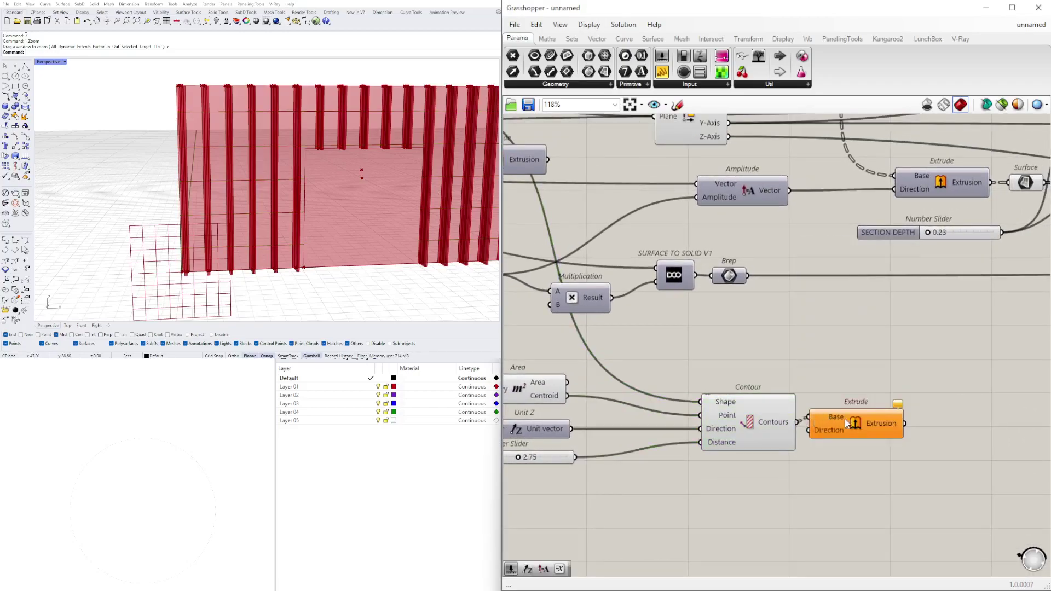
pyautogui.moveTo(842, 419); pyautogui.dragTo(898, 432)
# Duplicate the Amplitude driven by Deconstruct Plane's Z-Axis, together with its 0.254 slider, near the new Extrude.
pyautogui.scroll(-5, 886, 432)
pyautogui.moveTo(854, 430); pyautogui.dragTo(803, 473, button='right')
pyautogui.scroll(4, 763, 399)
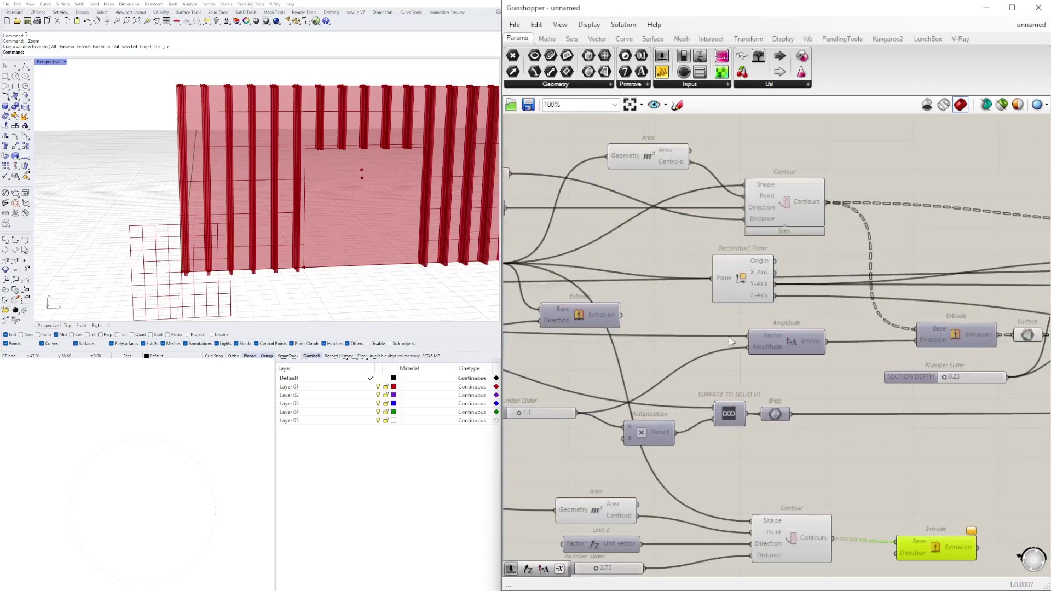
pyautogui.moveTo(744, 288); pyautogui.dragTo(773, 245, button='right')
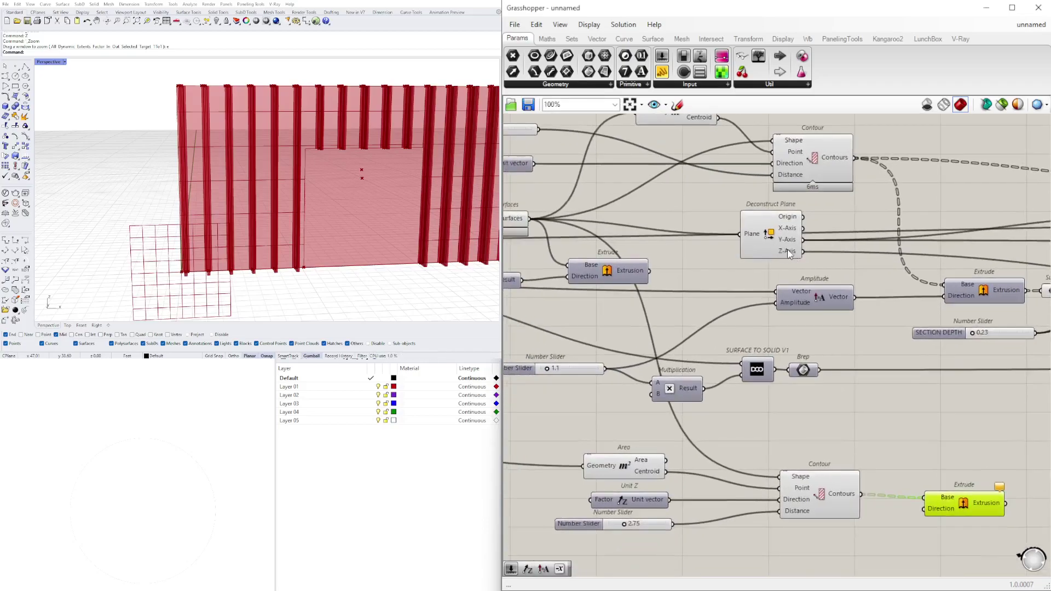
pyautogui.click(787, 254)
pyautogui.moveTo(958, 299); pyautogui.dragTo(683, 307, button='right')
pyautogui.moveTo(920, 317); pyautogui.dragTo(622, 340, button='right')
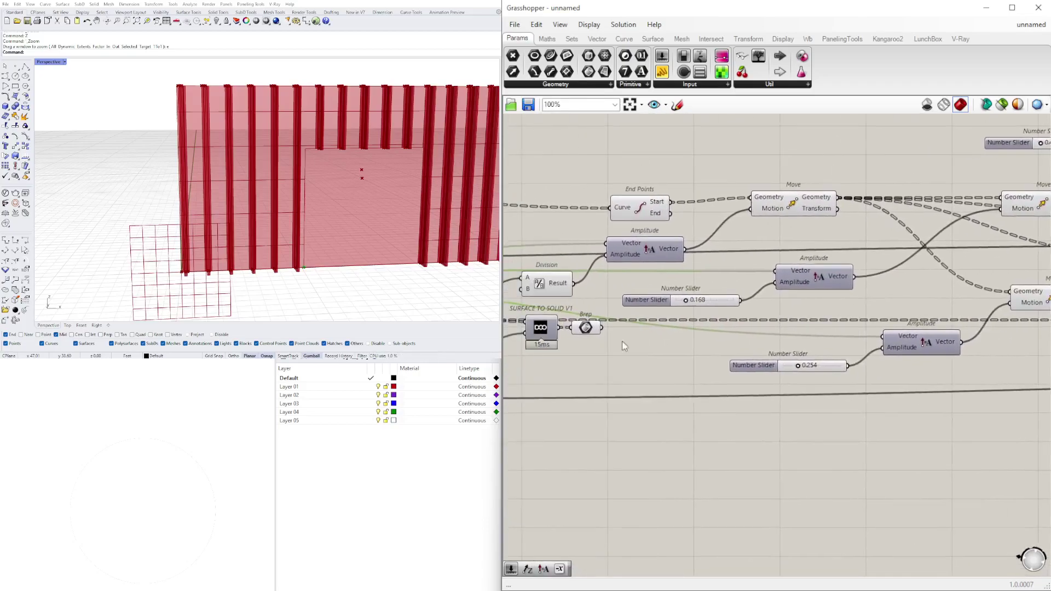
pyautogui.click(936, 332)
pyautogui.moveTo(791, 373); pyautogui.dragTo(884, 364, button='right')
pyautogui.scroll(-3, 974, 345)
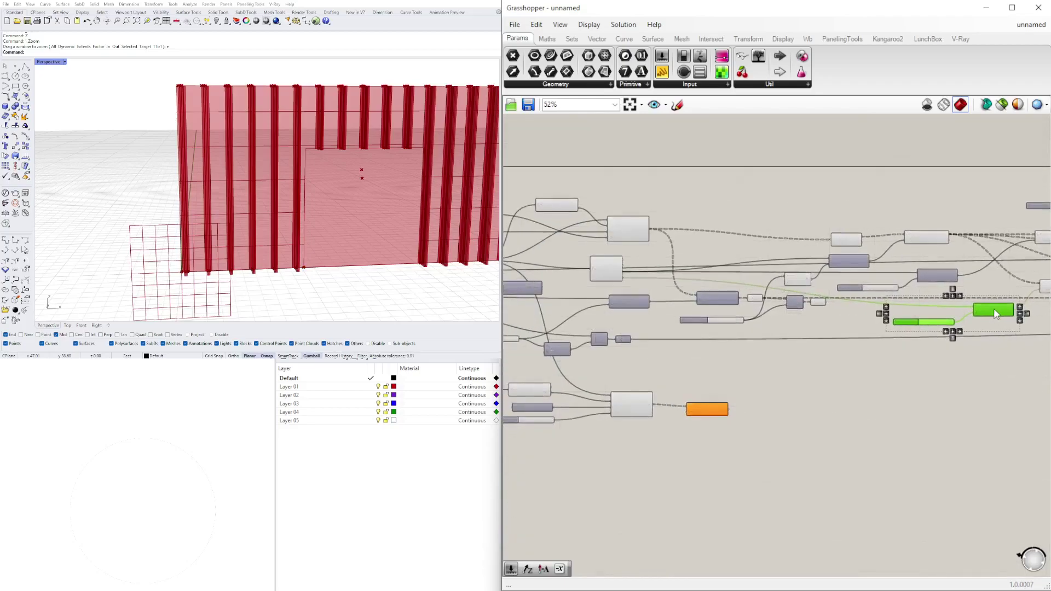
pyautogui.scroll(3, 722, 411)
pyautogui.keyDown('alt'); pyautogui.moveTo(708, 438); pyautogui.dragTo(977, 392); pyautogui.keyUp('alt')
# Arrange the copied slider and Amplitude beside the new Extrude and connect the Vector output to its Direction.
pyautogui.moveTo(827, 526); pyautogui.dragTo(566, 462)
pyautogui.moveTo(668, 472); pyautogui.dragTo(780, 349)
pyautogui.click(891, 318)
pyautogui.scroll(2, 892, 317)
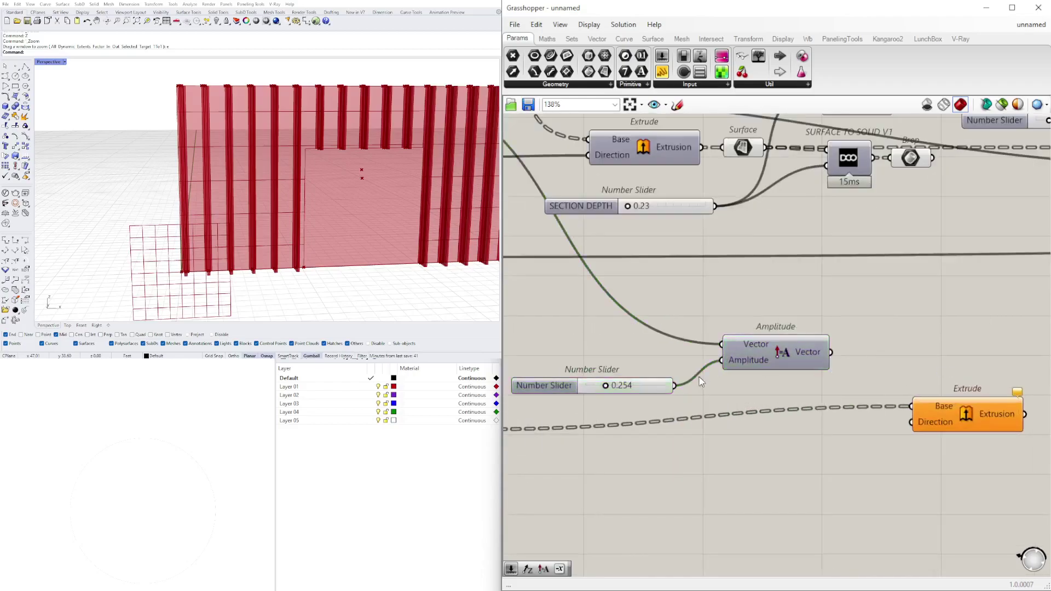
pyautogui.moveTo(664, 388); pyautogui.dragTo(683, 376)
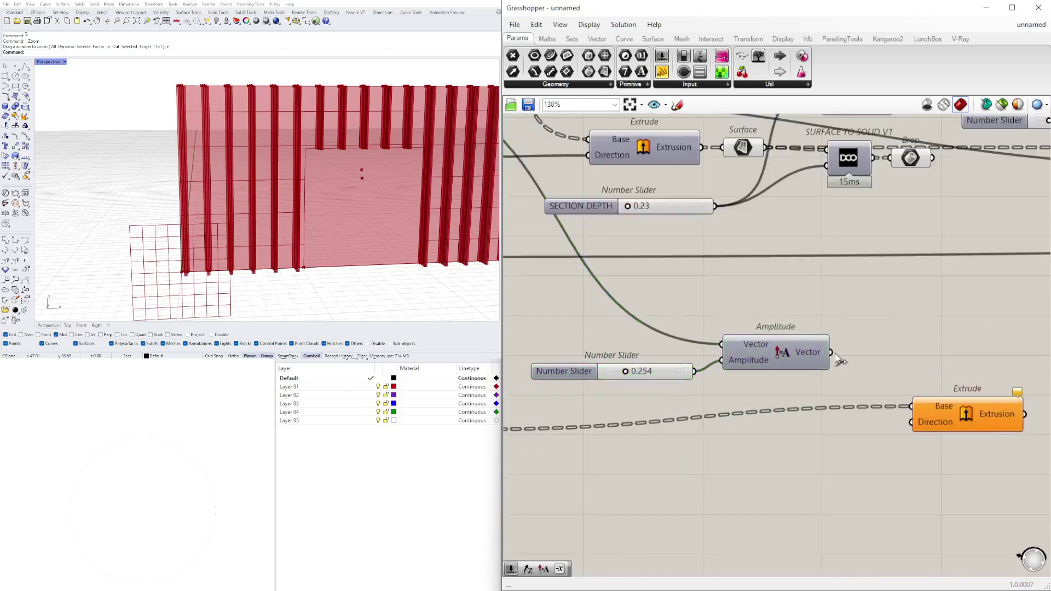
pyautogui.moveTo(939, 418); pyautogui.dragTo(775, 388)
pyautogui.scroll(-3, 987, 439)
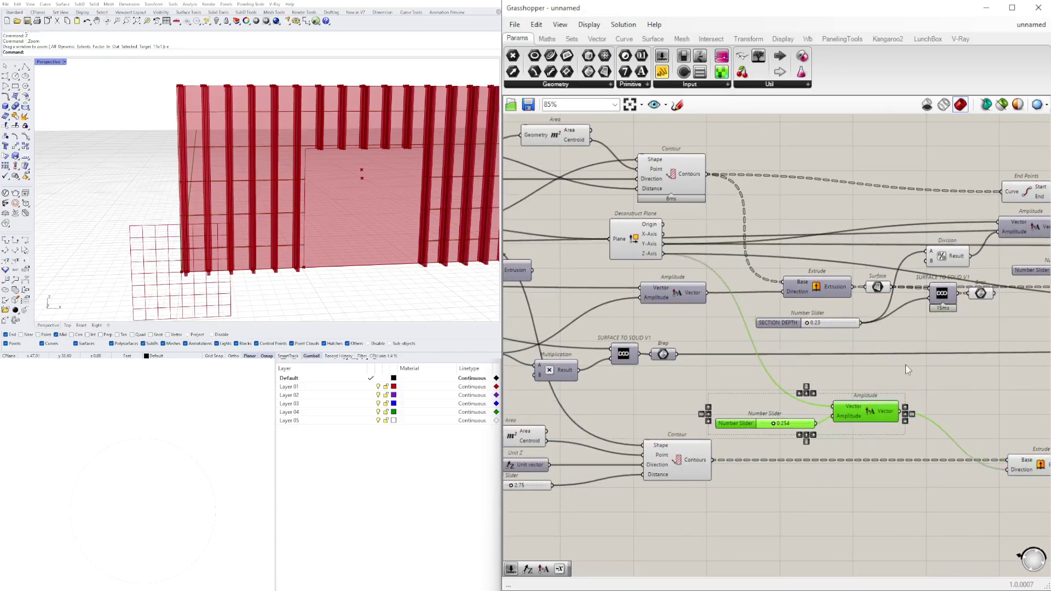
pyautogui.click(893, 376)
# Select the new Extrude and examine the horizontal strips' depth where they meet the fins.
pyautogui.moveTo(1043, 419); pyautogui.dragTo(966, 418, button='right')
pyautogui.click(968, 457)
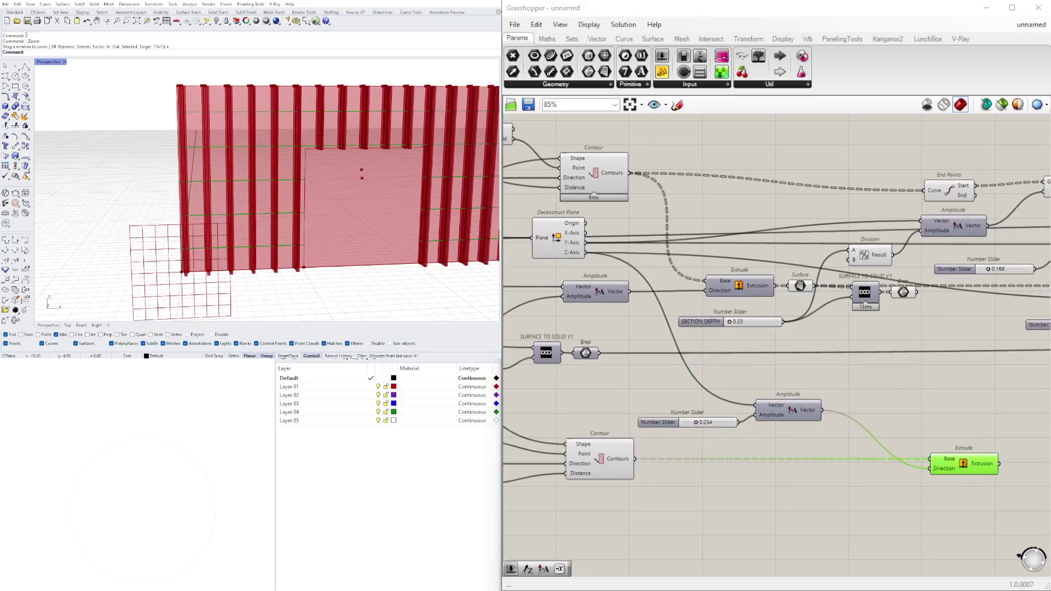
pyautogui.moveTo(932, 441); pyautogui.dragTo(787, 399, button='right')
pyautogui.scroll(-3, 437, 192)
pyautogui.scroll(8, 343, 148)
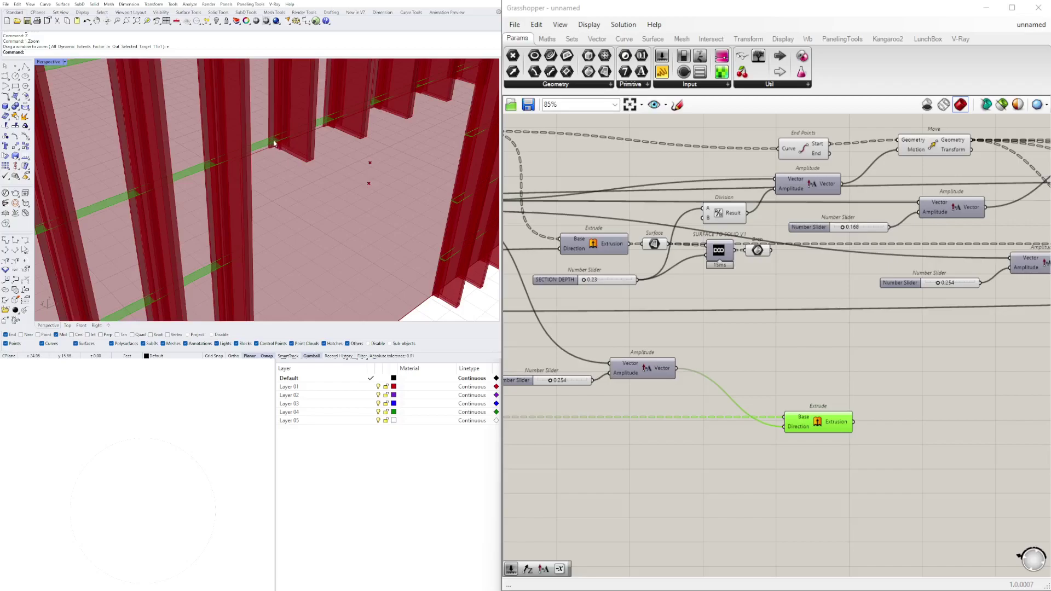
pyautogui.scroll(4, 274, 142)
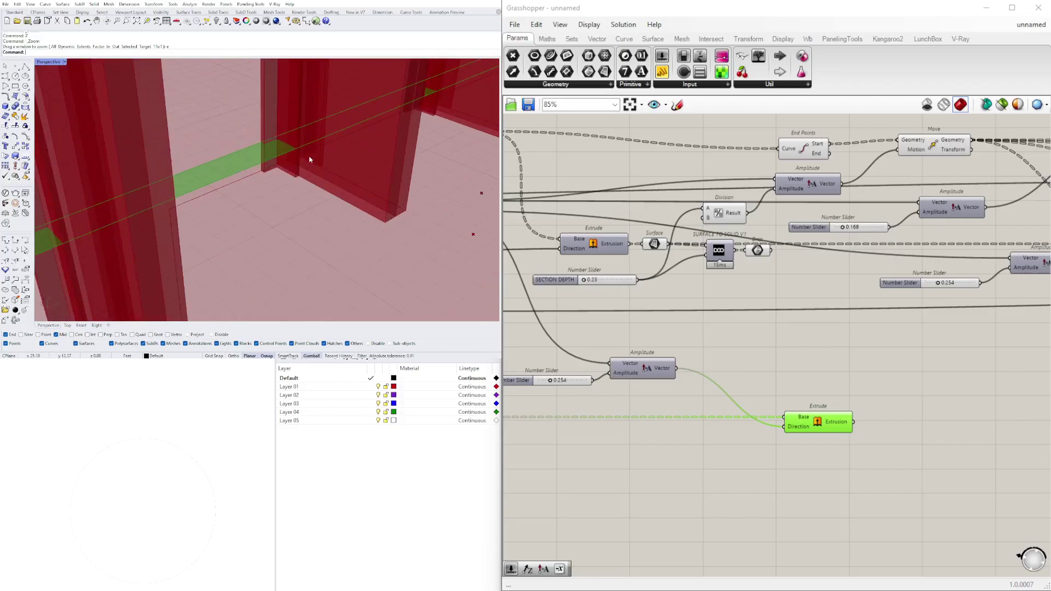
# Preview the Brep after the opening's SURFACE TO SOLID V1 cluster to examine the cutting solid's depth, and hide it again.
pyautogui.scroll(-4, 310, 159)
pyautogui.moveTo(794, 440); pyautogui.dragTo(928, 409, button='right')
pyautogui.scroll(-2, 735, 429)
pyautogui.moveTo(735, 428); pyautogui.dragTo(900, 437, button='right')
pyautogui.scroll(3, 760, 352)
pyautogui.moveTo(692, 339); pyautogui.dragTo(682, 360, button='right')
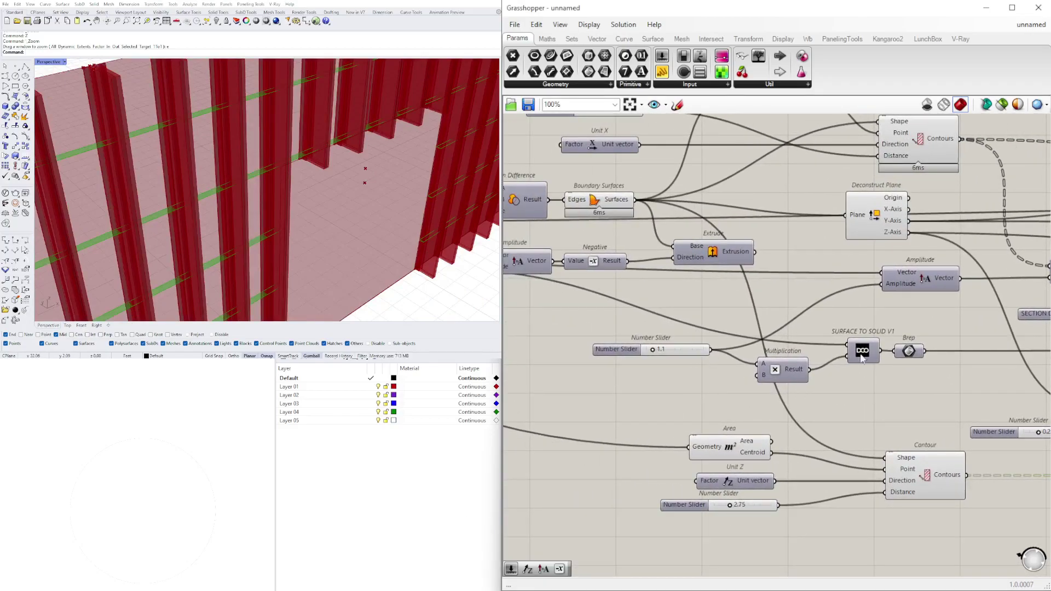
pyautogui.moveTo(909, 352); pyautogui.dragTo(807, 363, button='right')
pyautogui.rightClick(813, 359)
pyautogui.click(819, 381)
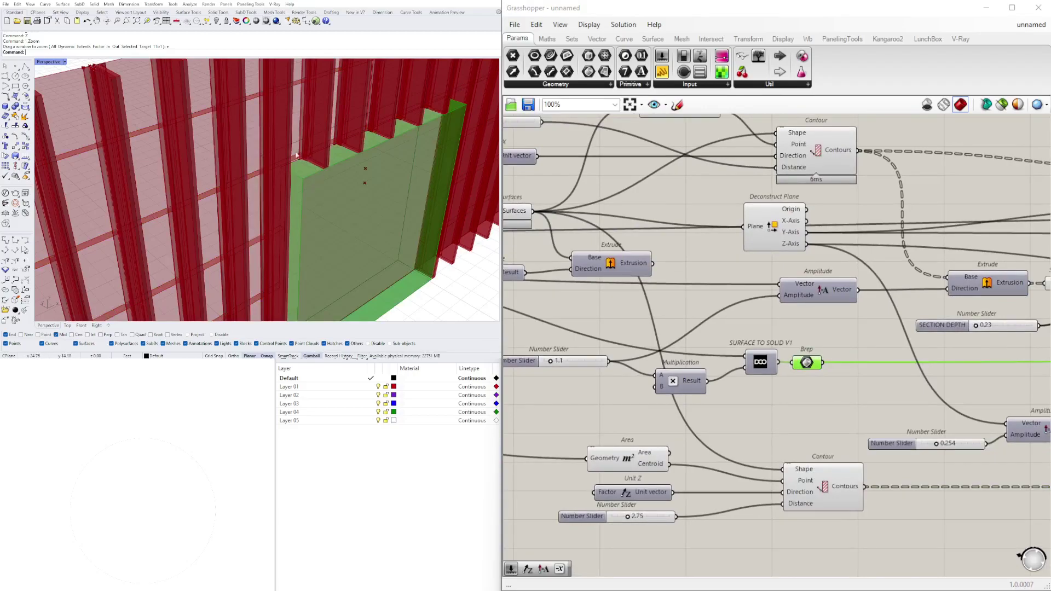
pyautogui.rightClick(807, 363)
pyautogui.click(827, 382)
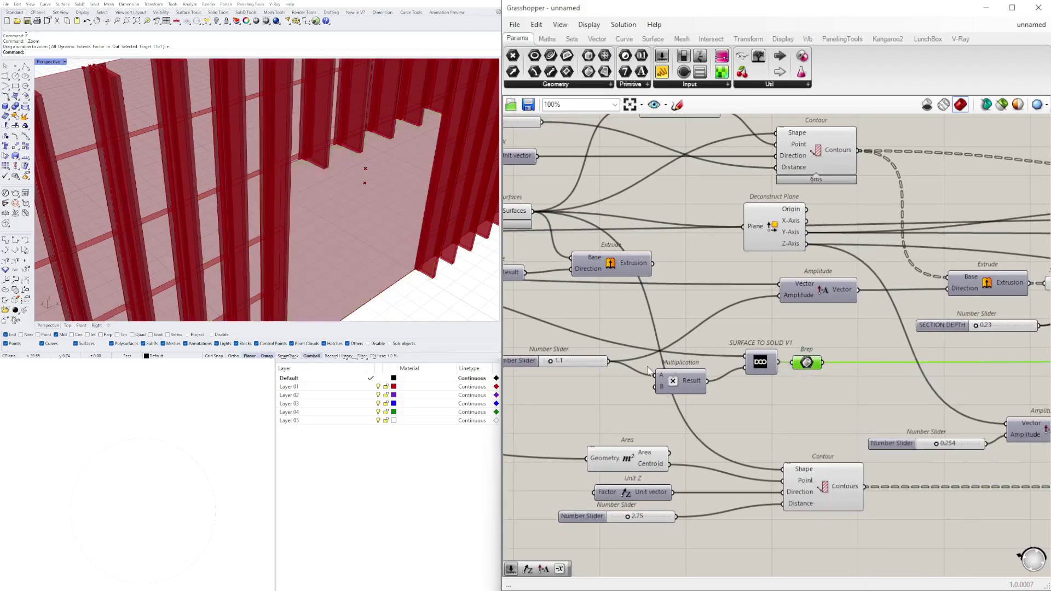
# Try to drive the new Extrude's Direction directly with the opening solid's Multiplication Result.
pyautogui.scroll(-3, 733, 408)
pyautogui.moveTo(731, 404); pyautogui.dragTo(788, 406)
pyautogui.scroll(6, 775, 425)
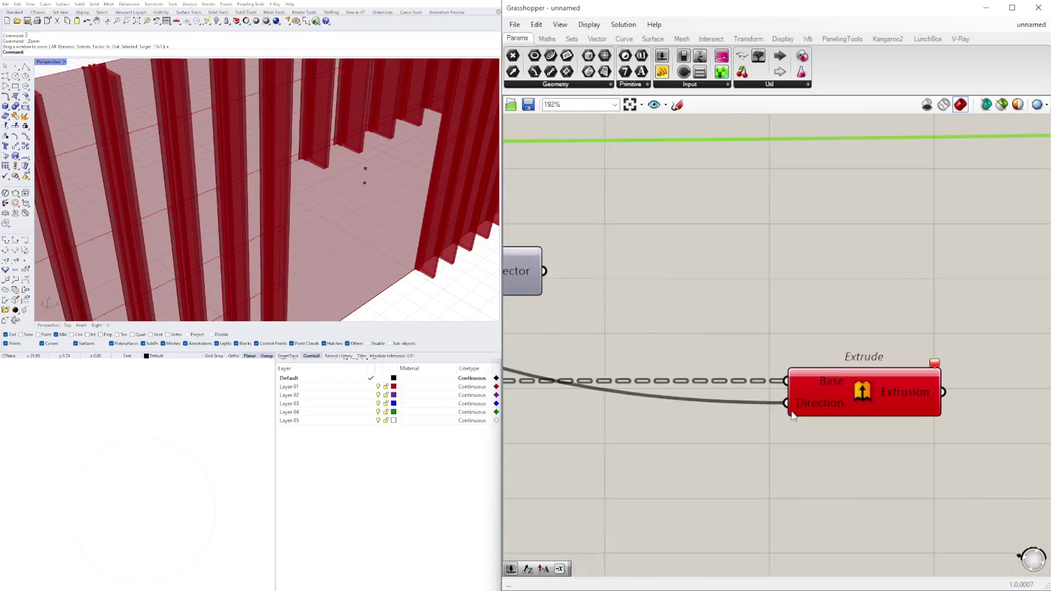
pyautogui.scroll(-5, 820, 402)
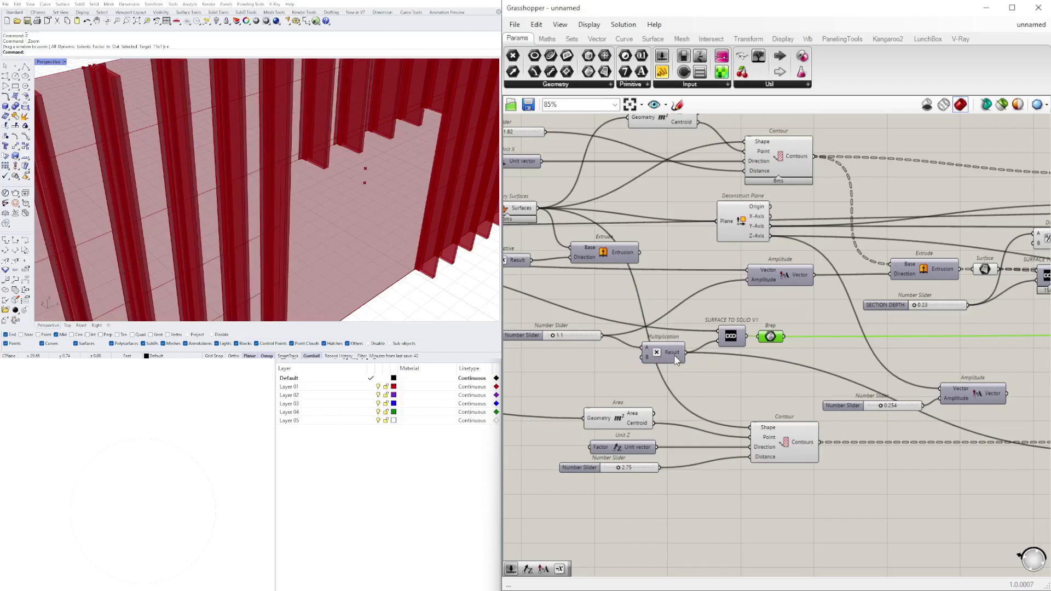
pyautogui.moveTo(954, 517); pyautogui.dragTo(810, 502, button='right')
pyautogui.click(810, 502)
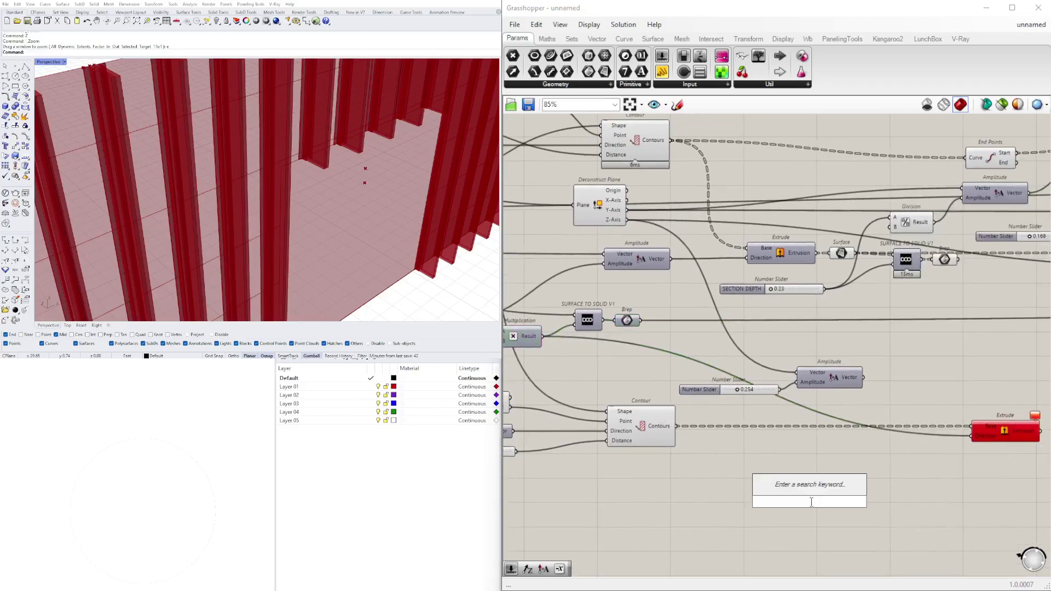
pyautogui.click(857, 561)
# Connect the Multiplication Result to the copied Amplitude component's Amplitude input and reconnect its Vector to the new Extrude's Direction.
pyautogui.moveTo(544, 337); pyautogui.dragTo(797, 382)
pyautogui.moveTo(864, 377); pyautogui.dragTo(975, 436)
pyautogui.click(1006, 432)
# Delete the disconnected 0.254 slider beside the copied Amplitude component.
pyautogui.click(922, 394)
pyautogui.click(713, 386)
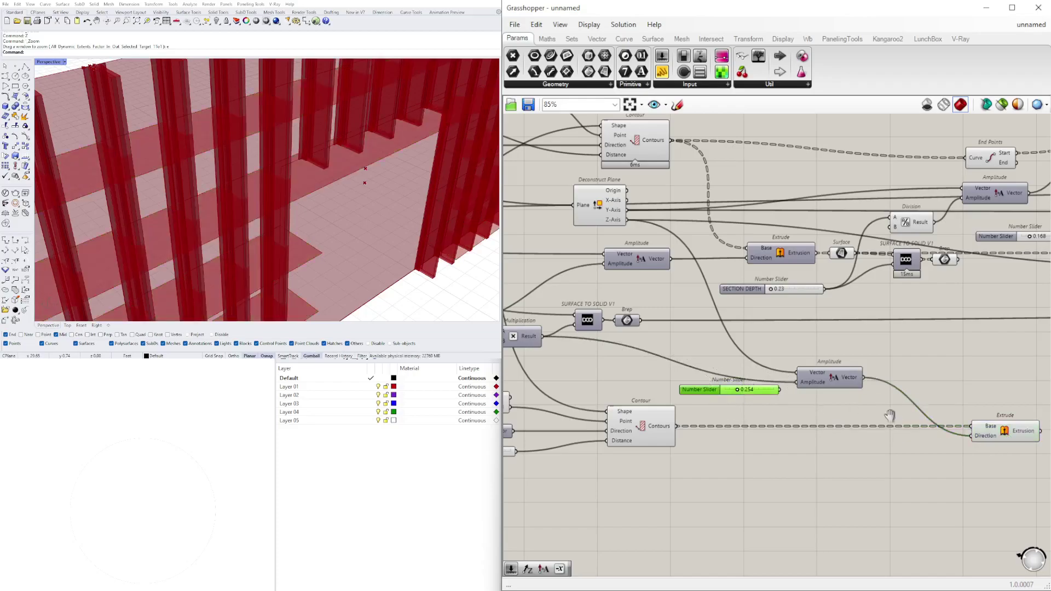
pyautogui.press('Delete')
pyautogui.moveTo(893, 422); pyautogui.dragTo(867, 420, button='right')
# Select the new Extrude and examine how the horizontal strips run through the fins and around the opening.
pyautogui.click(979, 430)
pyautogui.scroll(-4, 277, 168)
pyautogui.moveTo(277, 168); pyautogui.dragTo(373, 145, button='right')
pyautogui.scroll(6, 361, 176)
pyautogui.scroll(-3, 903, 417)
pyautogui.moveTo(904, 416); pyautogui.dragTo(736, 406, button='right')
pyautogui.scroll(4, 838, 407)
pyautogui.scroll(-3, 844, 416)
pyautogui.moveTo(805, 424); pyautogui.dragTo(803, 420, button='right')
pyautogui.scroll(-5, 340, 150)
pyautogui.moveTo(340, 150); pyautogui.dragTo(348, 144, button='right')
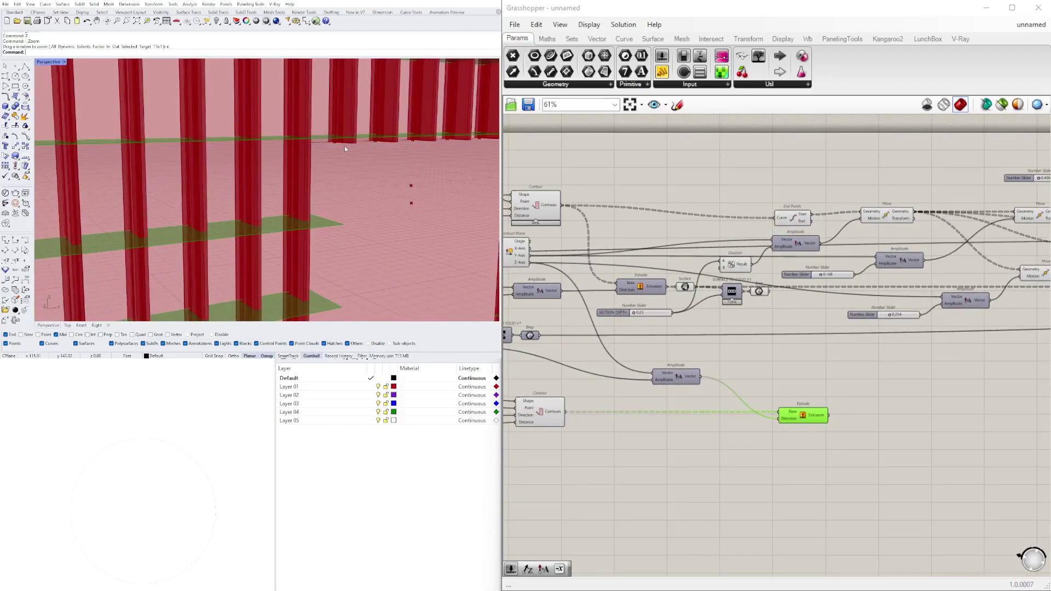
pyautogui.scroll(-4, 345, 149)
pyautogui.scroll(4, 345, 149)
pyautogui.scroll(-2, 349, 151)
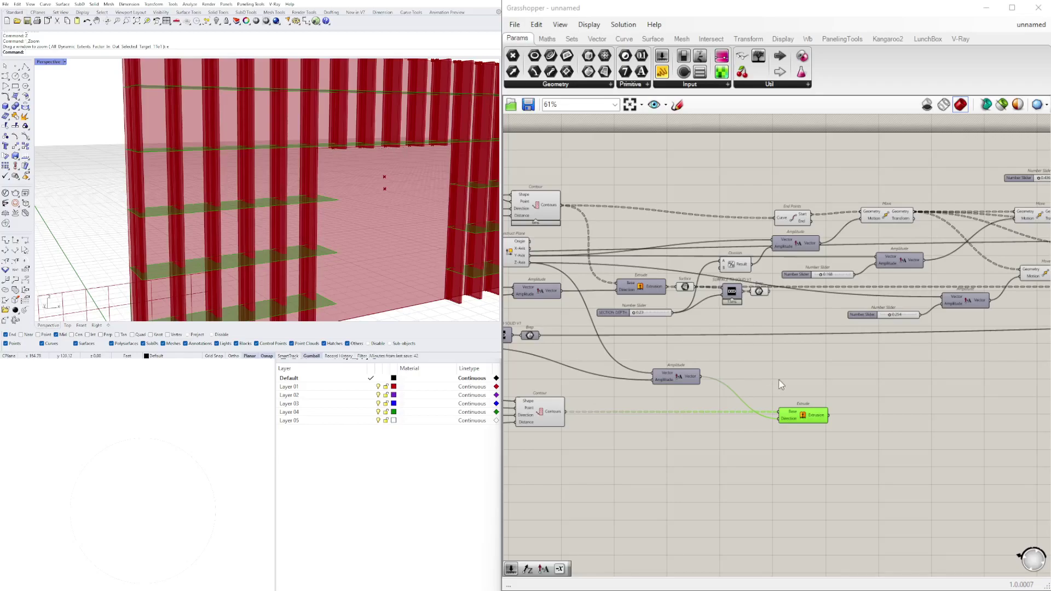
pyautogui.moveTo(763, 373); pyautogui.dragTo(823, 370, button='right')
pyautogui.click(888, 370)
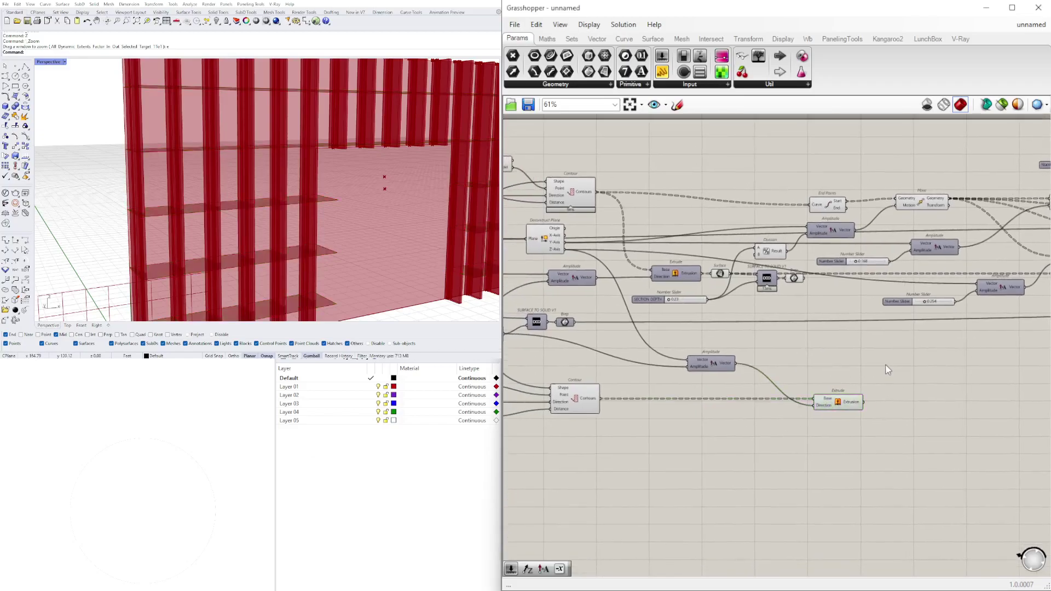
# Switch to the SURFACE-TO-SOLID_V1 definition and copy its group that extrudes a surface into a solid.
pyautogui.click(1031, 25)
pyautogui.click(1037, 139)
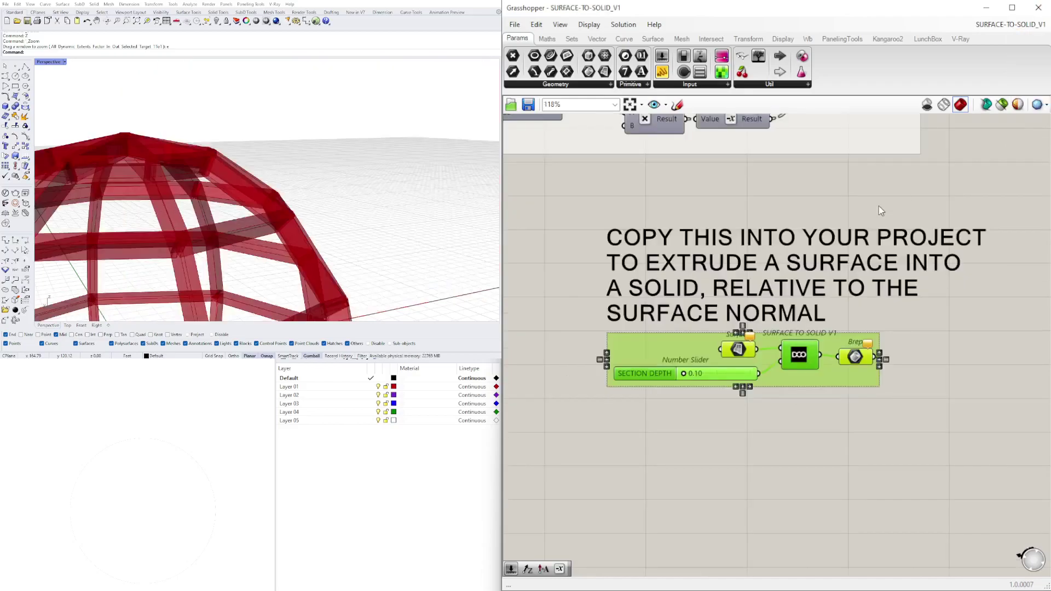
pyautogui.scroll(-5, 900, 369)
pyautogui.moveTo(900, 369); pyautogui.dragTo(940, 350, button='right')
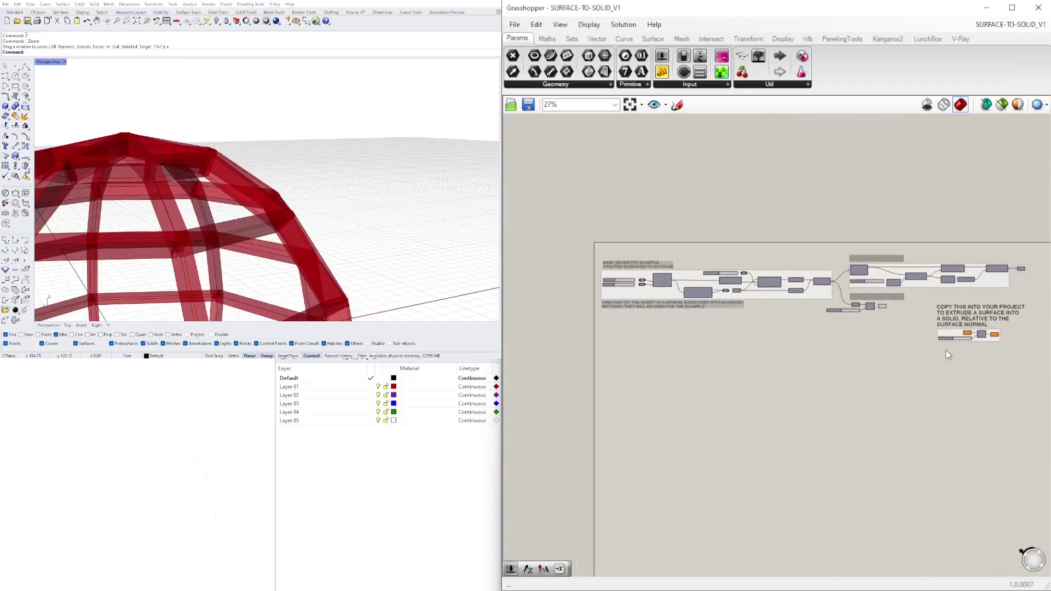
pyautogui.scroll(8, 964, 363)
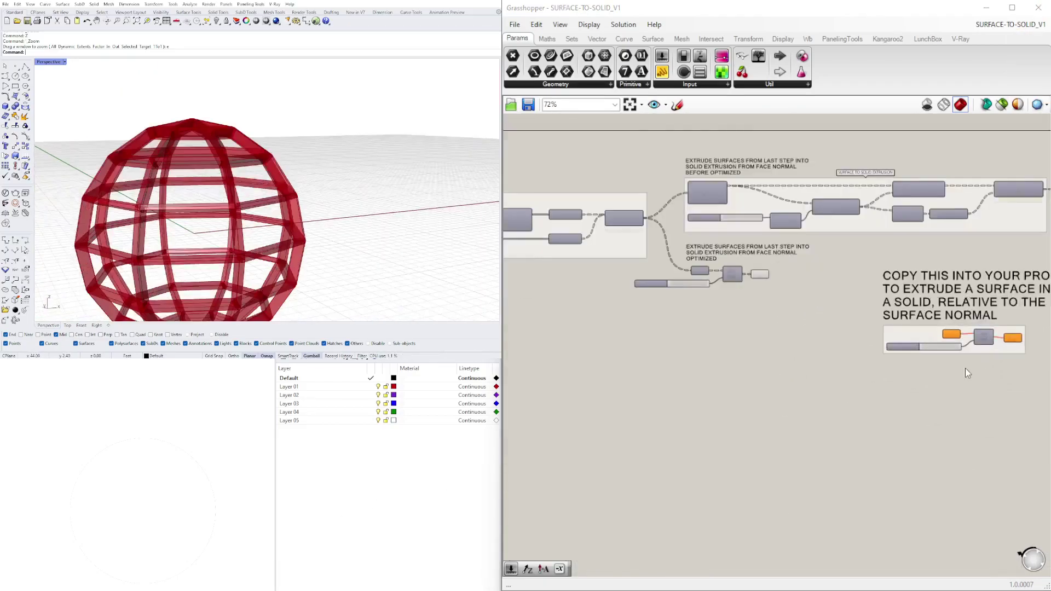
pyautogui.moveTo(925, 429); pyautogui.dragTo(554, 270)
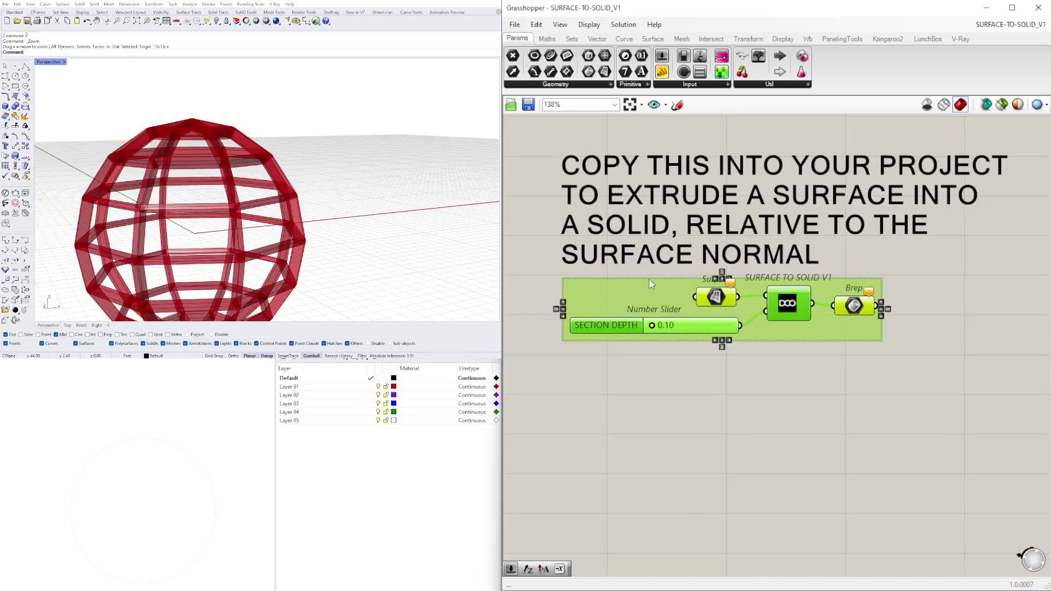
# Return to the unnamed definition and paste the SURFACE TO SOLID V1 group below the horizontal strips' Extrude.
pyautogui.click(987, 24)
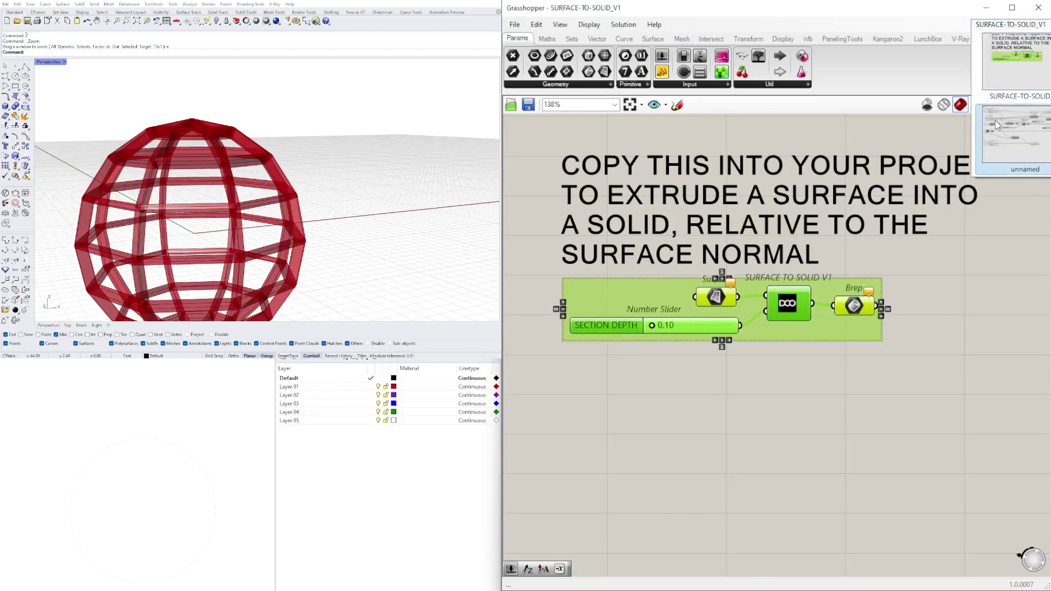
pyautogui.click(1007, 129)
pyautogui.moveTo(948, 423); pyautogui.dragTo(878, 412, button='right')
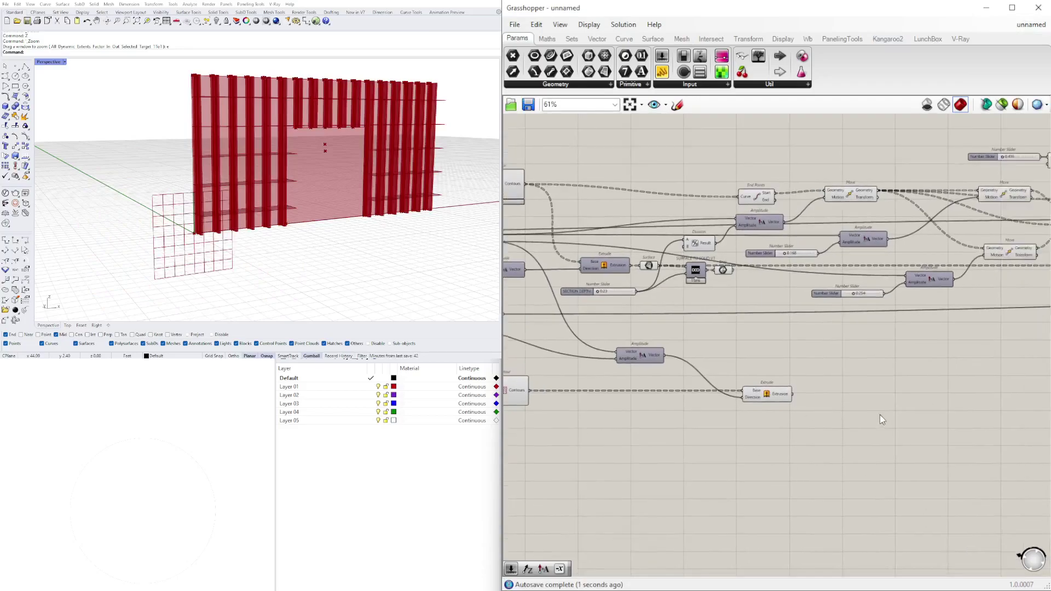
pyautogui.hotkey('ctrl', 'v')
pyautogui.scroll(2, 797, 400)
pyautogui.moveTo(667, 344); pyautogui.dragTo(836, 365, button='right')
pyautogui.scroll(-2, 836, 365)
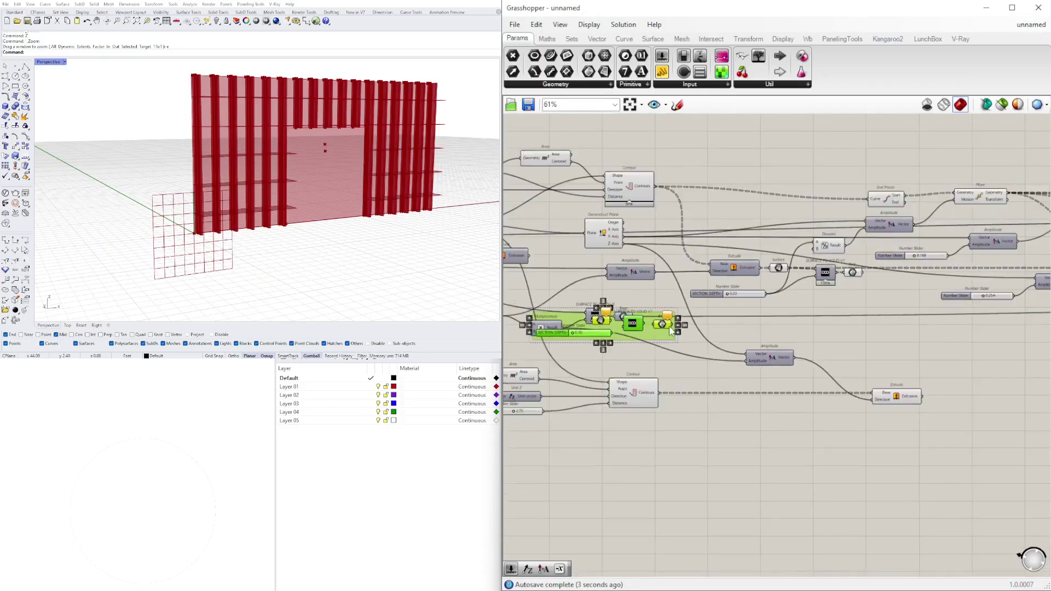
pyautogui.moveTo(634, 325); pyautogui.dragTo(996, 430)
pyautogui.scroll(2, 963, 382)
pyautogui.click(965, 386)
pyautogui.moveTo(948, 406); pyautogui.dragTo(836, 365, button='right')
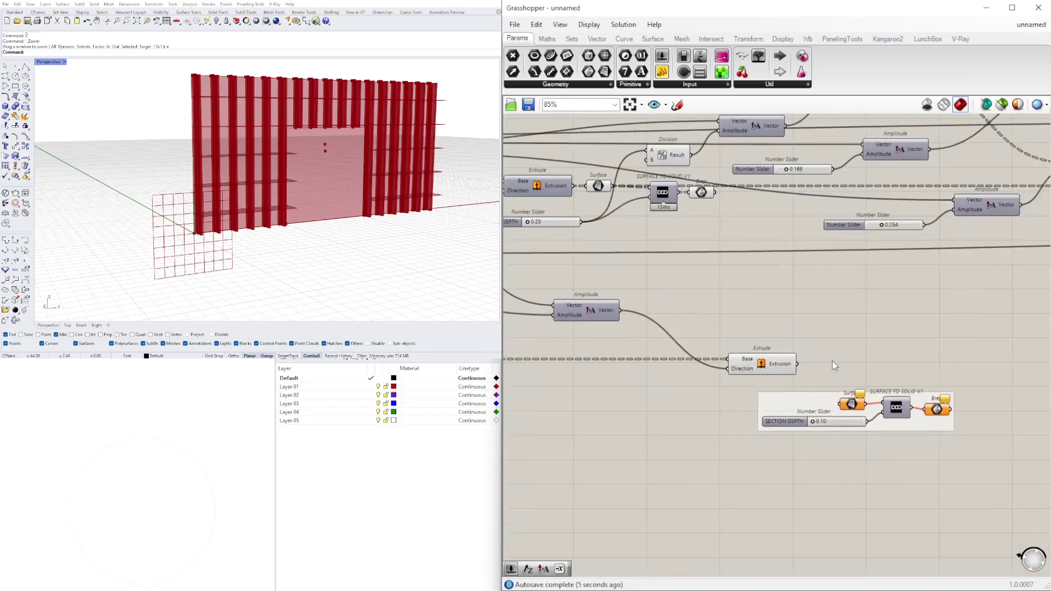
# Connect the Extrusion output to the pasted group's Surface and turn off the preview of the Extrude and Surface.
pyautogui.moveTo(799, 364); pyautogui.dragTo(842, 405)
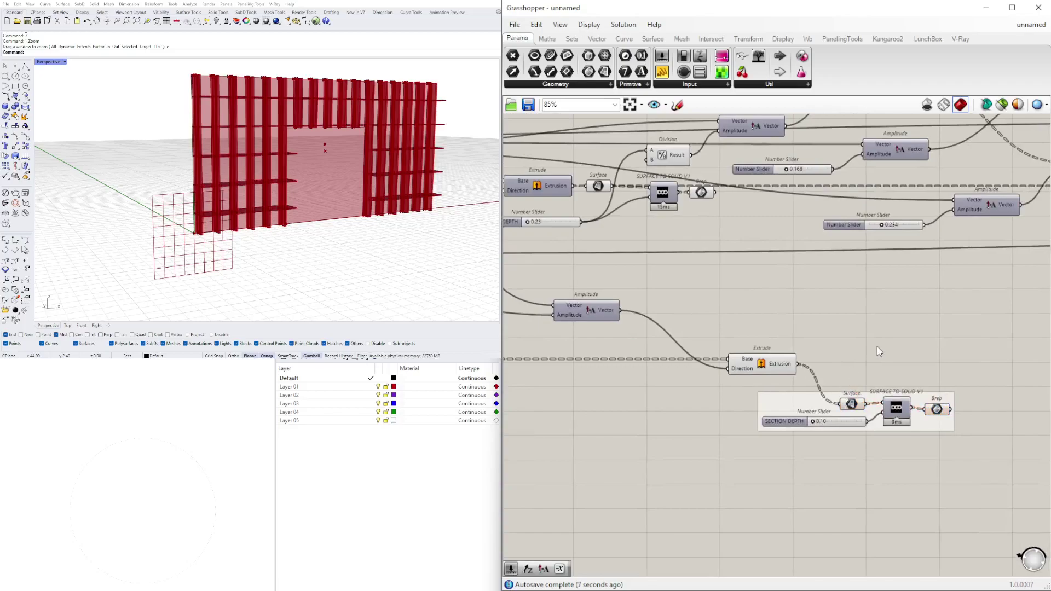
pyautogui.scroll(10, 211, 183)
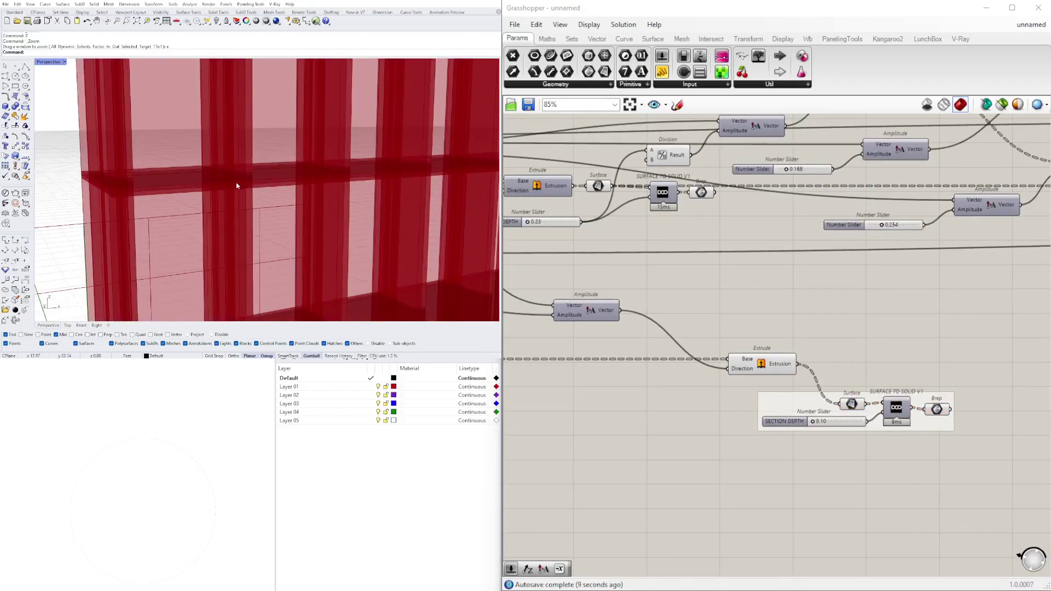
pyautogui.rightClick(763, 365)
pyautogui.click(788, 386)
pyautogui.moveTo(870, 378); pyautogui.dragTo(820, 429)
pyautogui.middleClick(869, 354)
pyautogui.click(878, 362)
# Set the pasted group's SECTION DEPTH to 0.71 and check the horizontal members' thickness.
pyautogui.scroll(4, 810, 412)
pyautogui.scroll(-8, 436, 136)
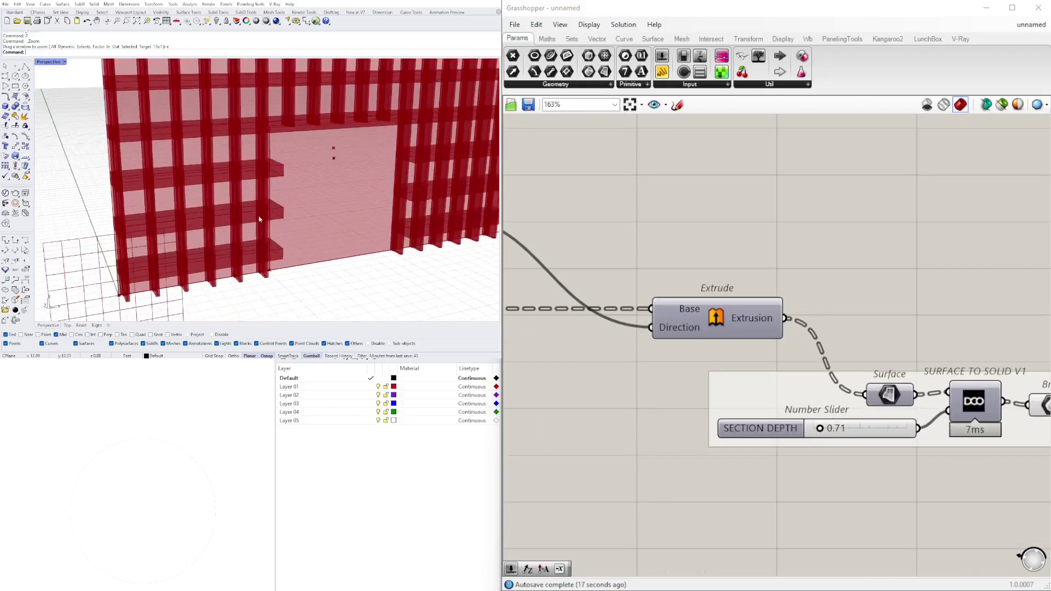
pyautogui.scroll(5, 295, 168)
pyautogui.moveTo(295, 168); pyautogui.dragTo(316, 212, button='right')
# Add a Solid Intersection component and connect the horizontal members' Brep to its Breps B.
pyautogui.scroll(-5, 744, 220)
pyautogui.moveTo(898, 263); pyautogui.dragTo(643, 336, button='right')
pyautogui.moveTo(687, 292); pyautogui.dragTo(657, 355, button='right')
pyautogui.moveTo(600, 416); pyautogui.dragTo(703, 418, button='right')
pyautogui.scroll(3, 703, 419)
pyautogui.doubleClick(720, 417)
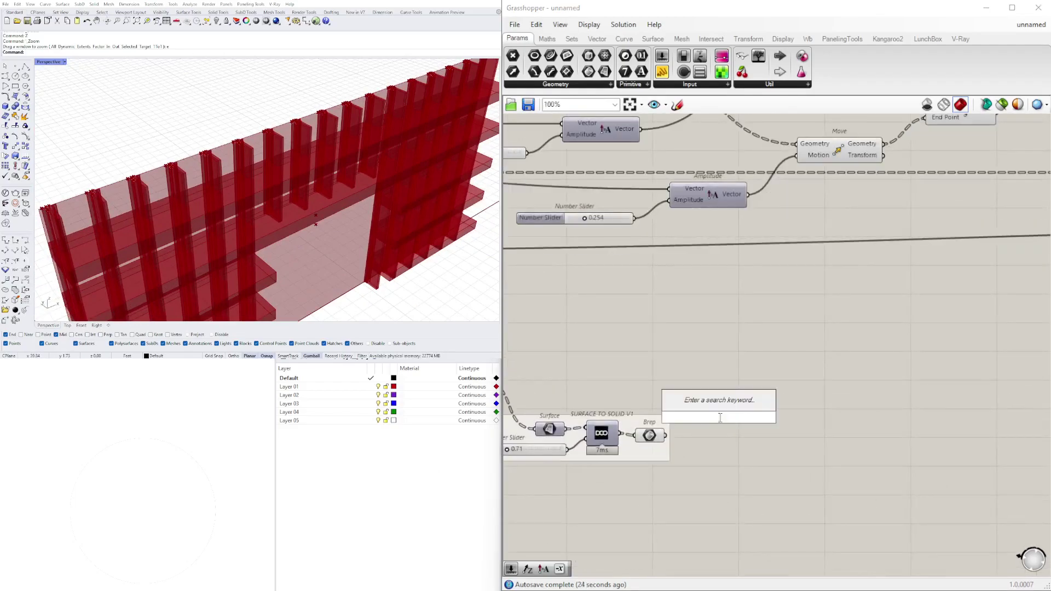
pyautogui.write('interse')
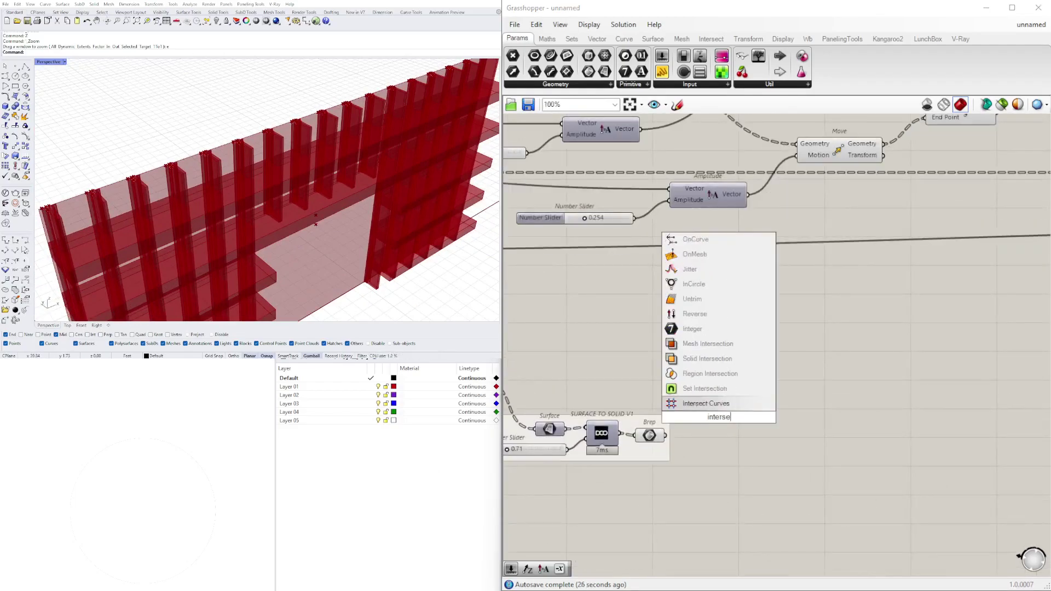
pyautogui.click(711, 361)
pyautogui.scroll(4, 671, 425)
pyautogui.moveTo(667, 441); pyautogui.dragTo(699, 429)
pyautogui.moveTo(729, 430); pyautogui.dragTo(769, 434)
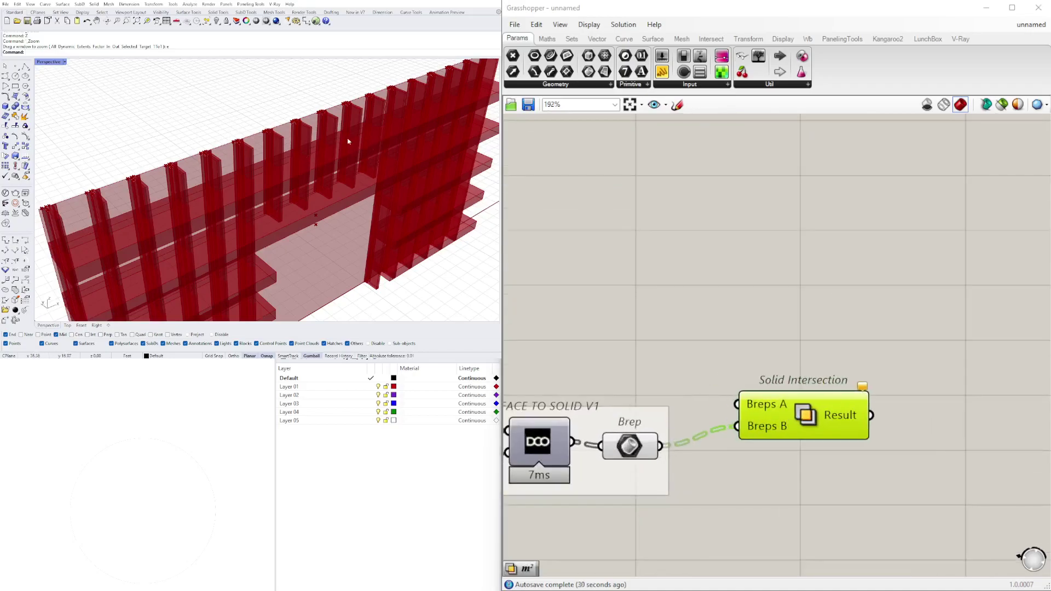
# Place the Solid Intersection beside the fins' Solid Difference and connect the Difference Result to its Breps A.
pyautogui.scroll(-10, 843, 421)
pyautogui.scroll(10, 842, 421)
pyautogui.moveTo(784, 384); pyautogui.dragTo(783, 392)
pyautogui.click(738, 354)
pyautogui.scroll(3, 737, 354)
pyautogui.moveTo(727, 355); pyautogui.dragTo(776, 414)
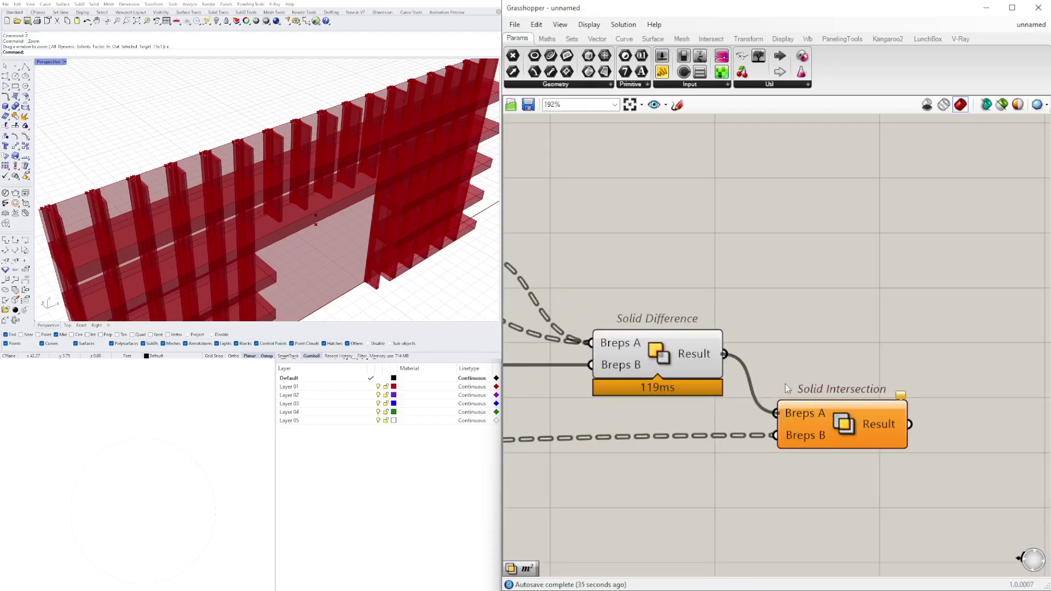
pyautogui.click(824, 420)
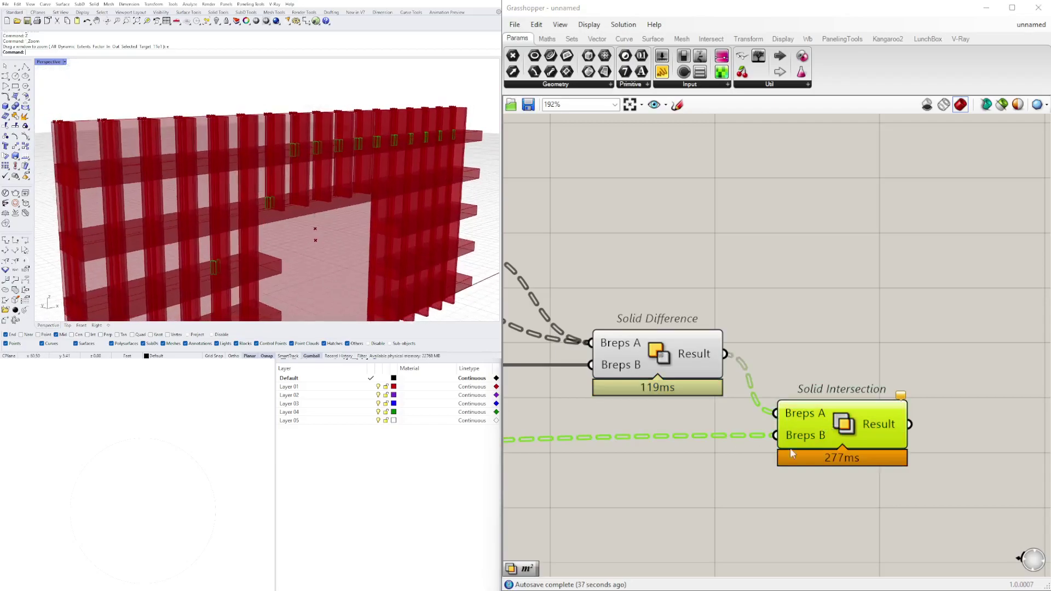
# Try flattening the Solid Intersection's Breps B input and grafting its Breps A input.
pyautogui.rightClick(809, 436)
pyautogui.click(835, 464)
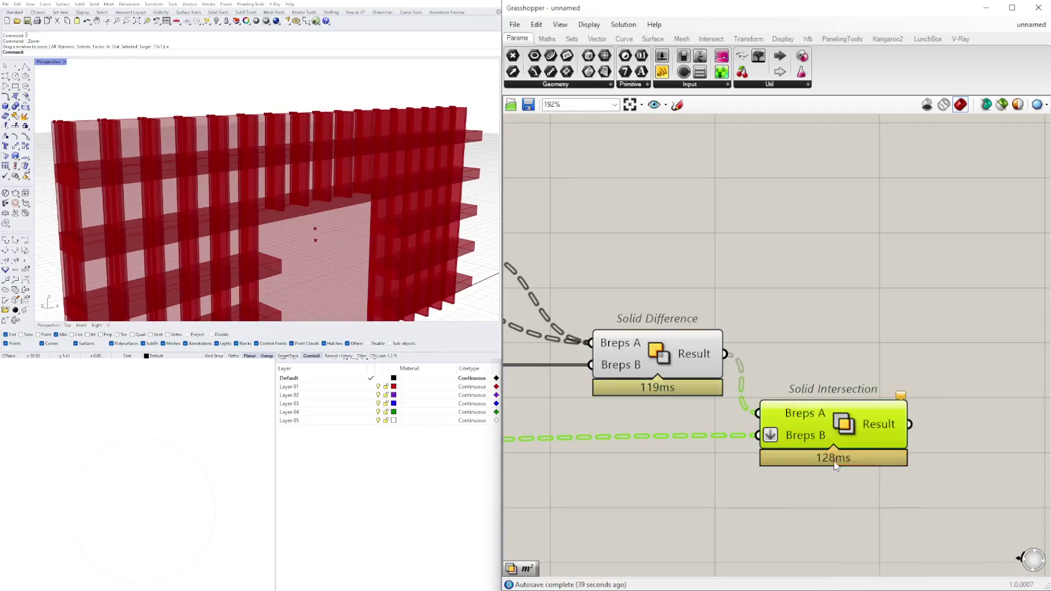
pyautogui.rightClick(801, 414)
pyautogui.click(811, 470)
pyautogui.moveTo(832, 415); pyautogui.dragTo(854, 409)
# Graft the Solid Intersection's Breps B input and view the facade around the opening.
pyautogui.rightClick(791, 442)
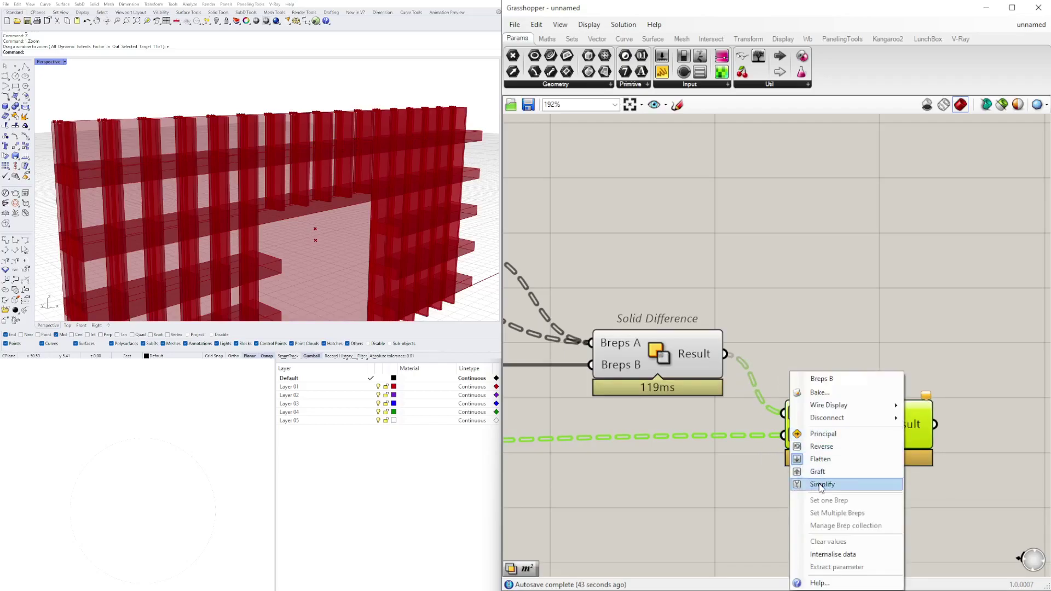
pyautogui.click(810, 470)
pyautogui.moveTo(417, 219); pyautogui.dragTo(383, 258, button='right')
pyautogui.click(514, 351)
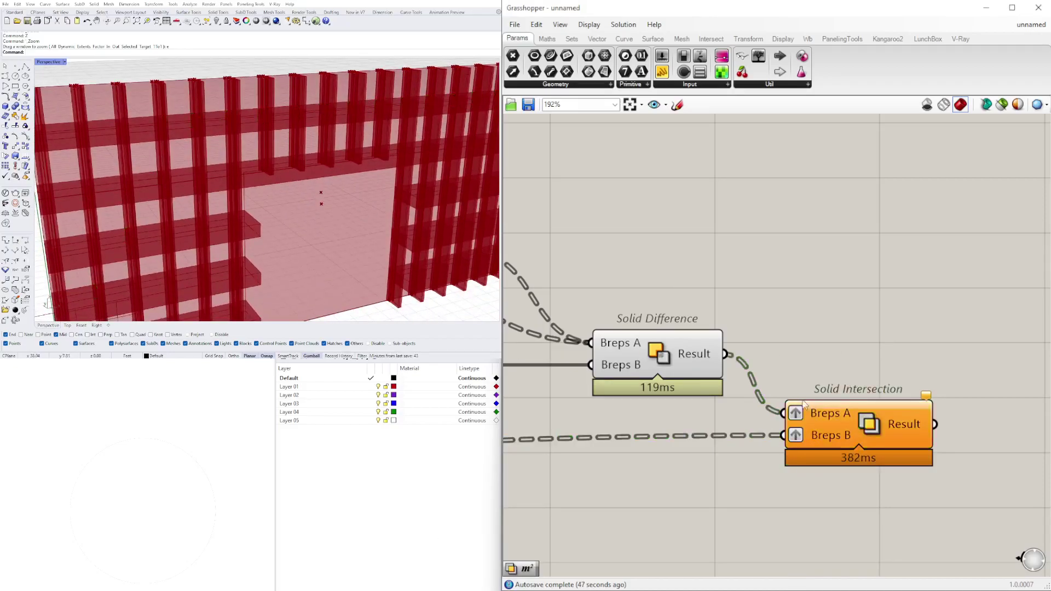
# Flatten the Solid Intersection's Breps A input and inspect the fin and member overlaps and the Result list.
pyautogui.rightClick(794, 416)
pyautogui.click(809, 452)
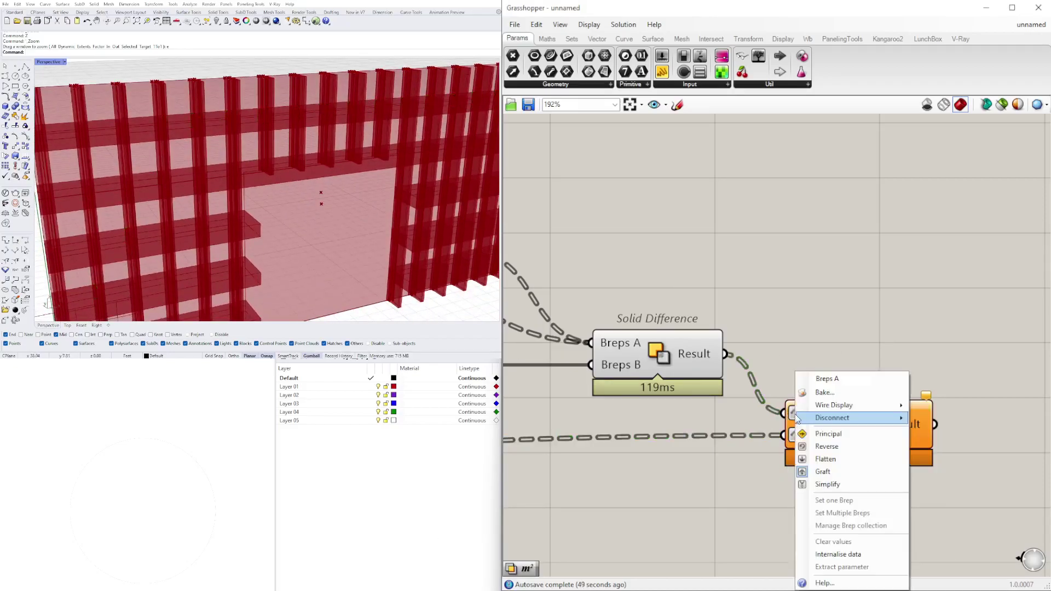
pyautogui.click(822, 333)
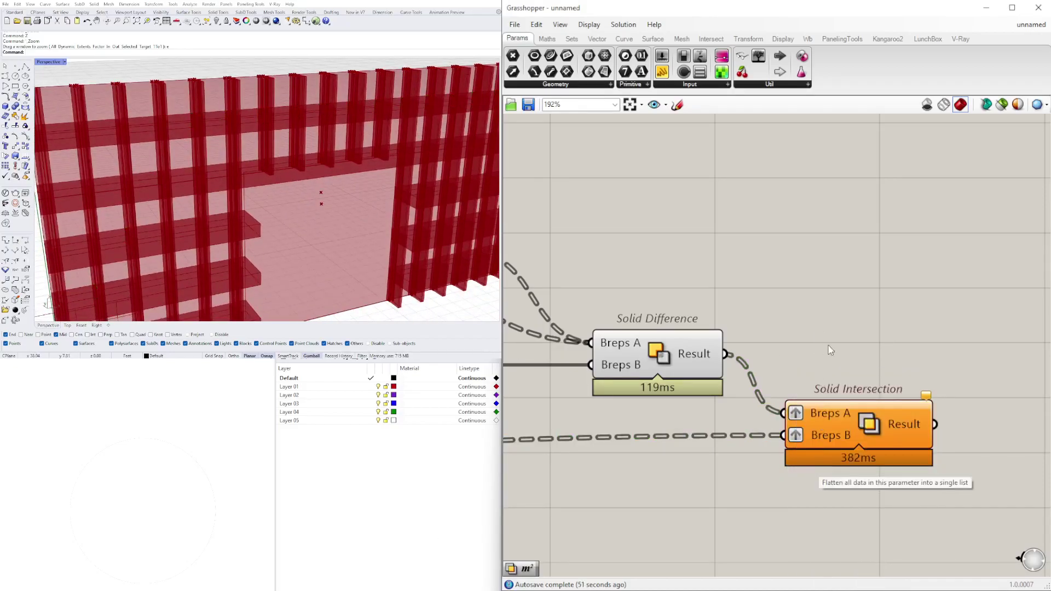
pyautogui.moveTo(863, 428); pyautogui.dragTo(869, 418)
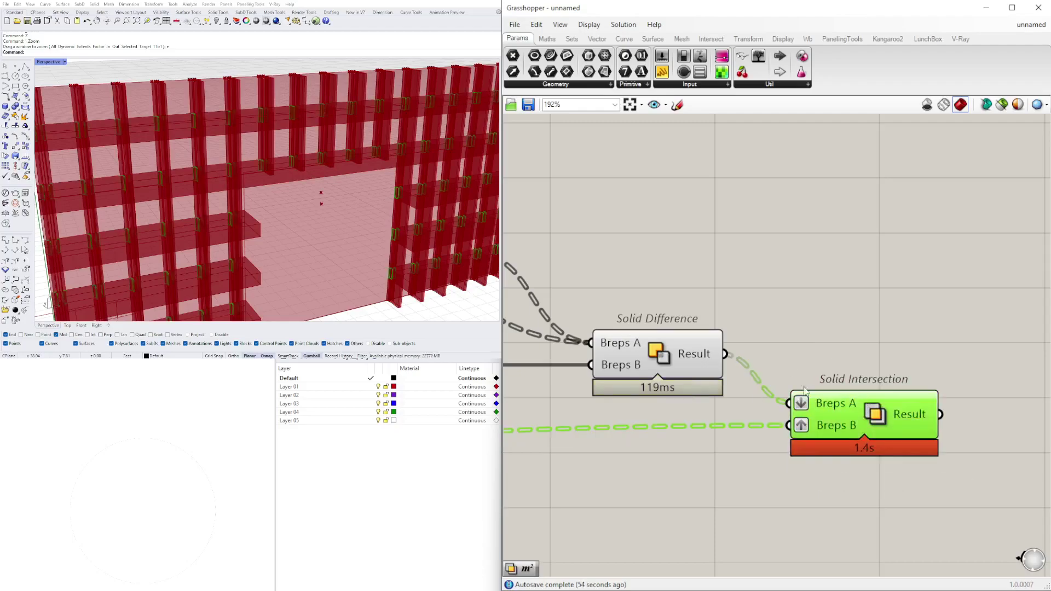
pyautogui.scroll(-2, 801, 405)
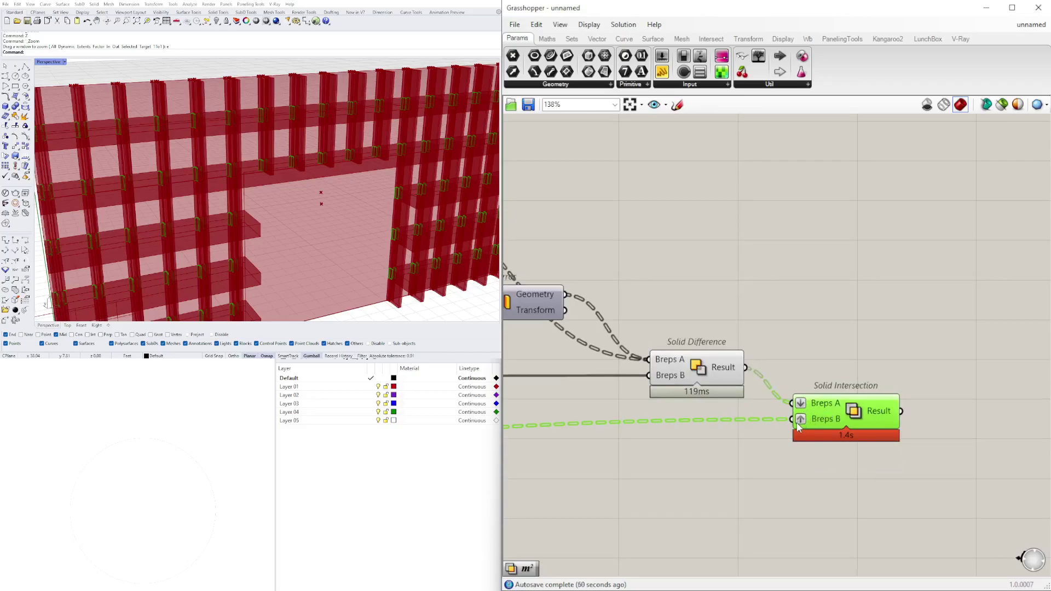
pyautogui.click(351, 197)
pyautogui.scroll(-3, 351, 197)
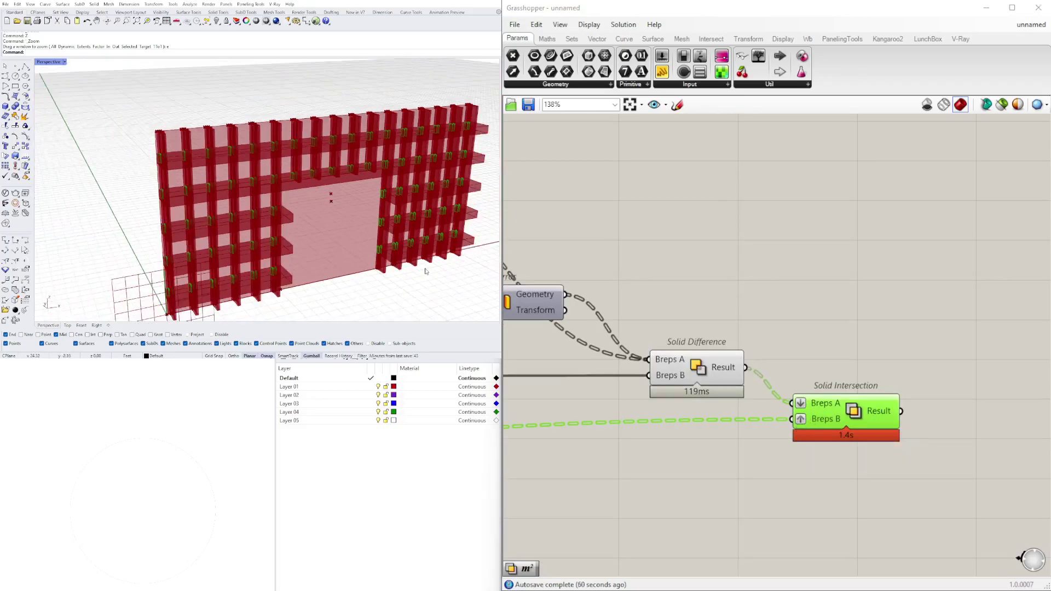
pyautogui.click(748, 344)
pyautogui.moveTo(879, 413)
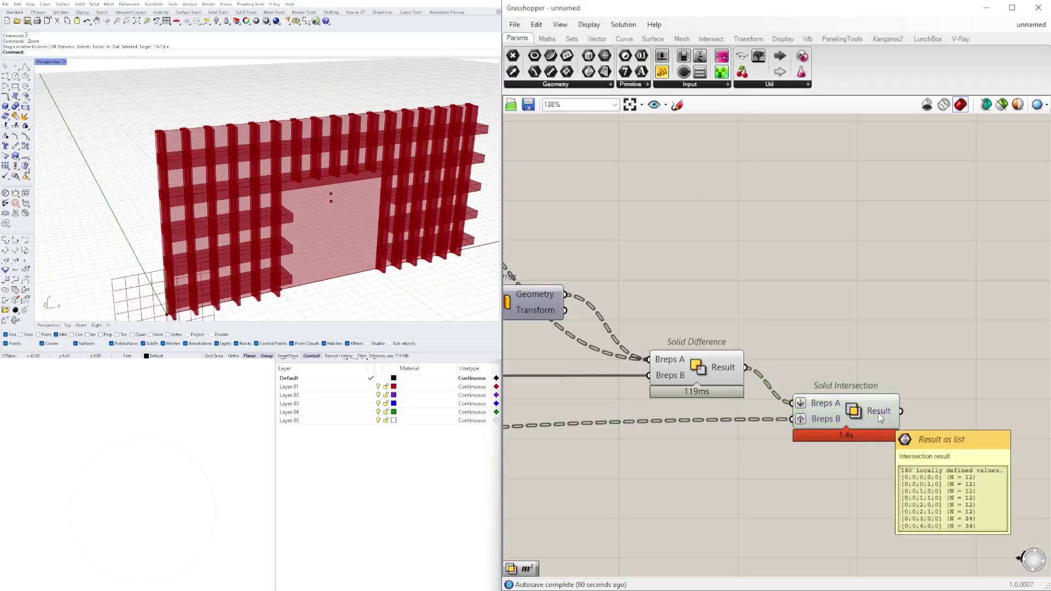
# Highlight the Solid Intersection result and examine the overlap blocks between the fins and horizontal members.
pyautogui.click(878, 412)
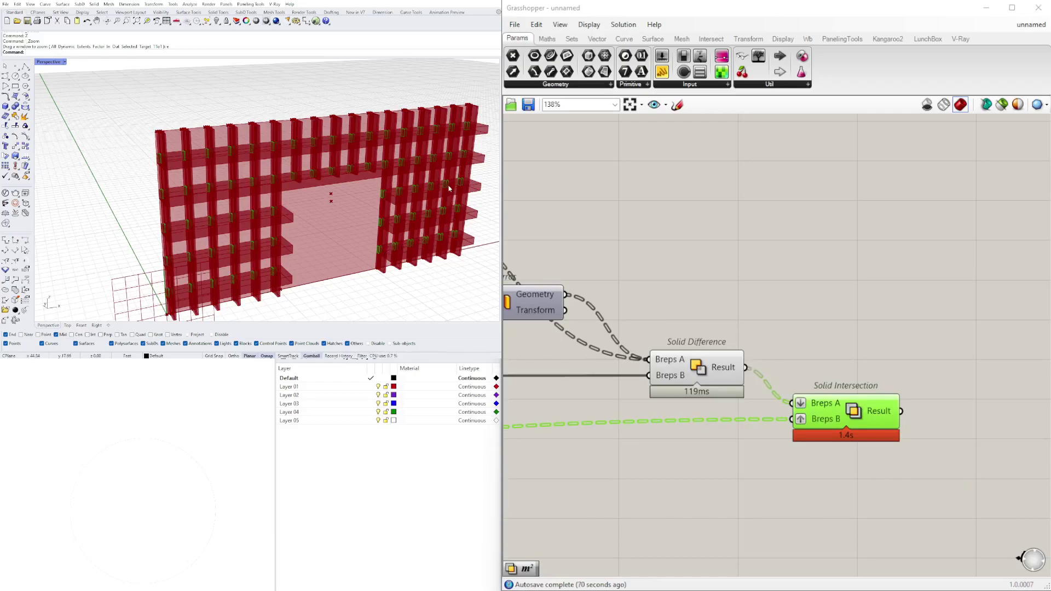
pyautogui.scroll(4, 180, 230)
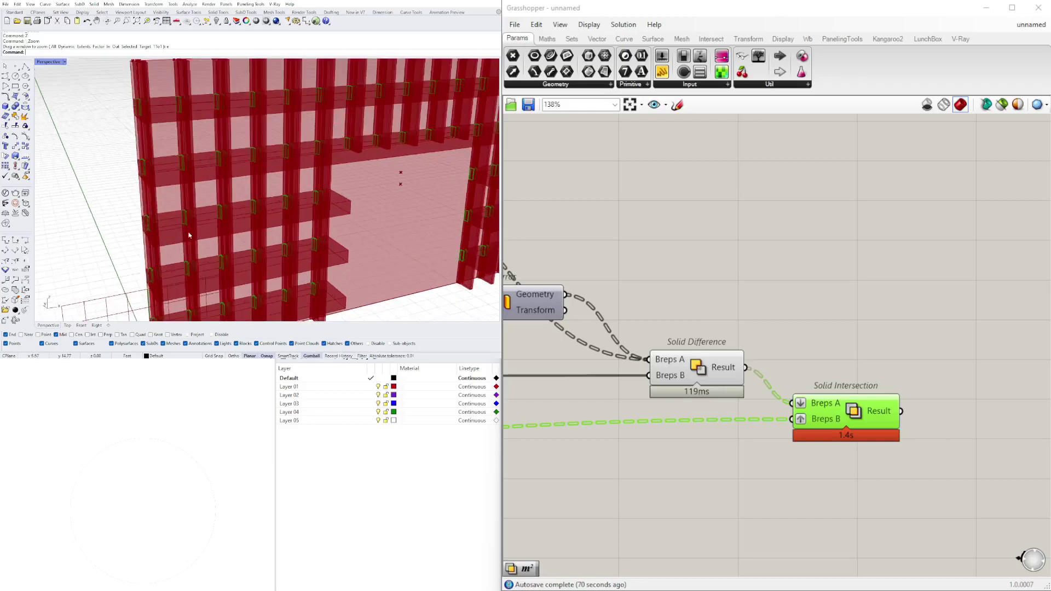
pyautogui.scroll(-8, 141, 214)
# Turn off the preview of the fins' Solid Difference.
pyautogui.click(920, 353)
pyautogui.scroll(-2, 859, 370)
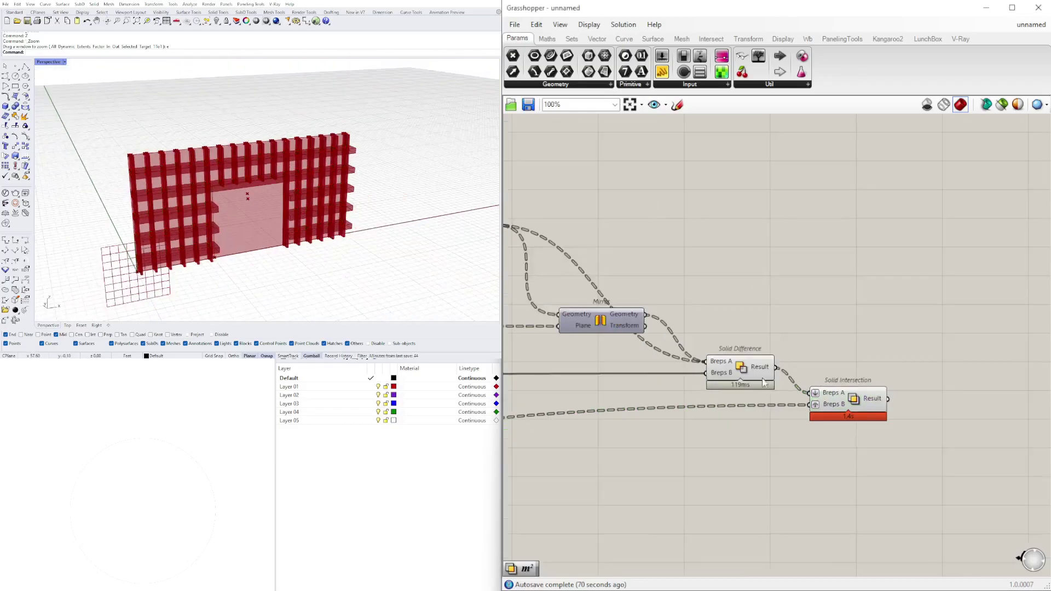
pyautogui.moveTo(770, 451); pyautogui.dragTo(860, 458, button='right')
pyautogui.click(844, 379)
pyautogui.middleClick(782, 313)
pyautogui.click(816, 280)
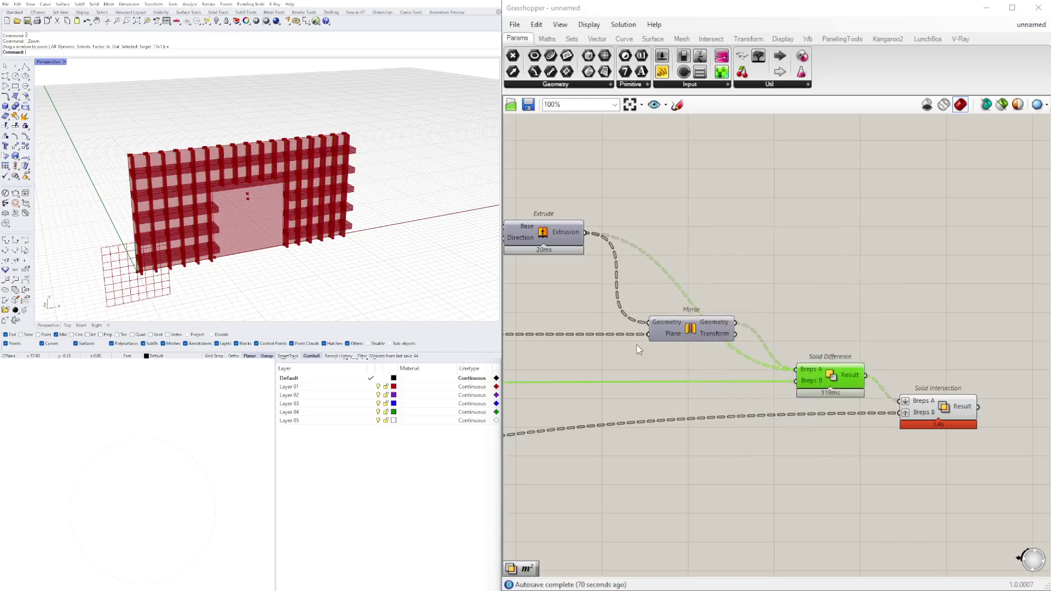
# Turn off the preview of the horizontal members' Extrude and the surface-to-solid group attached to it.
pyautogui.scroll(-2, 639, 350)
pyautogui.moveTo(608, 361); pyautogui.dragTo(825, 392, button='right')
pyautogui.scroll(-1, 825, 392)
pyautogui.moveTo(551, 416); pyautogui.dragTo(766, 382, button='right')
pyautogui.scroll(-4, 766, 382)
pyautogui.moveTo(596, 446); pyautogui.dragTo(770, 453, button='right')
pyautogui.scroll(4, 770, 453)
pyautogui.moveTo(926, 483); pyautogui.dragTo(705, 367)
pyautogui.middleClick(707, 366)
pyautogui.click(750, 332)
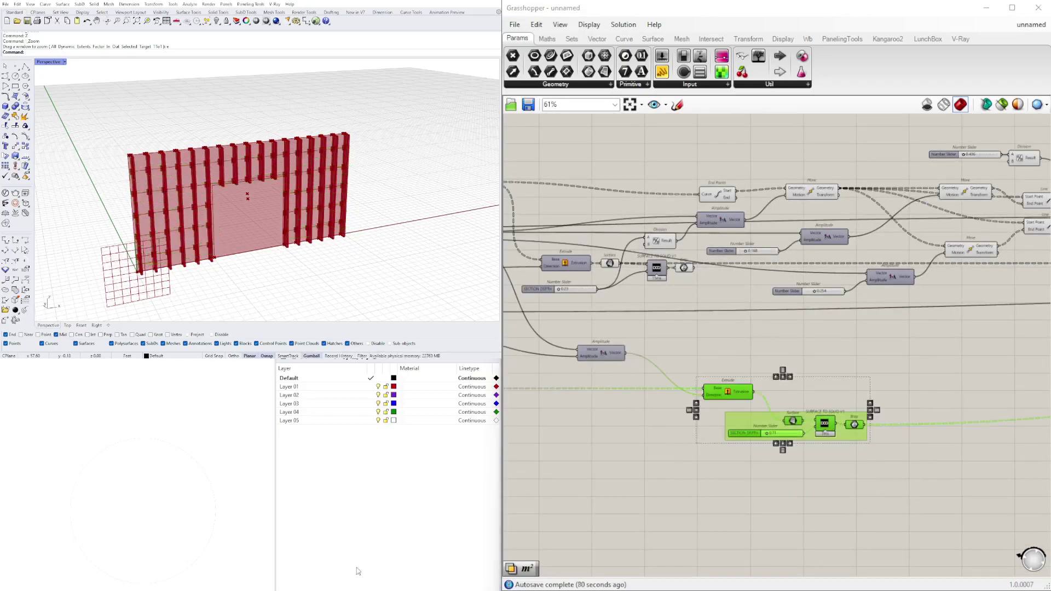
# Turn off the preview of the Z-direction Contour and of the Area and Unit Z components feeding it.
pyautogui.scroll(5, 712, 416)
pyautogui.moveTo(792, 464); pyautogui.dragTo(601, 328)
pyautogui.middleClick(659, 333)
pyautogui.click(699, 303)
pyautogui.moveTo(509, 384); pyautogui.dragTo(869, 427, button='right')
pyautogui.scroll(-2, 870, 426)
pyautogui.moveTo(915, 496); pyautogui.dragTo(755, 359)
pyautogui.middleClick(788, 362)
pyautogui.click(829, 331)
# Examine the intersection blocks along the fins up close, at the facade's upper edge and across the whole facade.
pyautogui.scroll(4, 241, 203)
pyautogui.moveTo(241, 202)
pyautogui.mouseDown(button='right')
pyautogui.moveTo(228, 161)
pyautogui.moveTo(171, 186)
pyautogui.moveTo(223, 165)
pyautogui.moveTo(266, 179)
pyautogui.moveTo(356, 152)
pyautogui.moveTo(297, 163)
pyautogui.moveTo(235, 215)
pyautogui.mouseUp(button='right')
pyautogui.scroll(4, 171, 186)
pyautogui.scroll(-3, 248, 165)
pyautogui.scroll(5, 255, 162)
pyautogui.scroll(-4, 252, 162)
pyautogui.scroll(4, 247, 201)
pyautogui.scroll(-8, 247, 200)
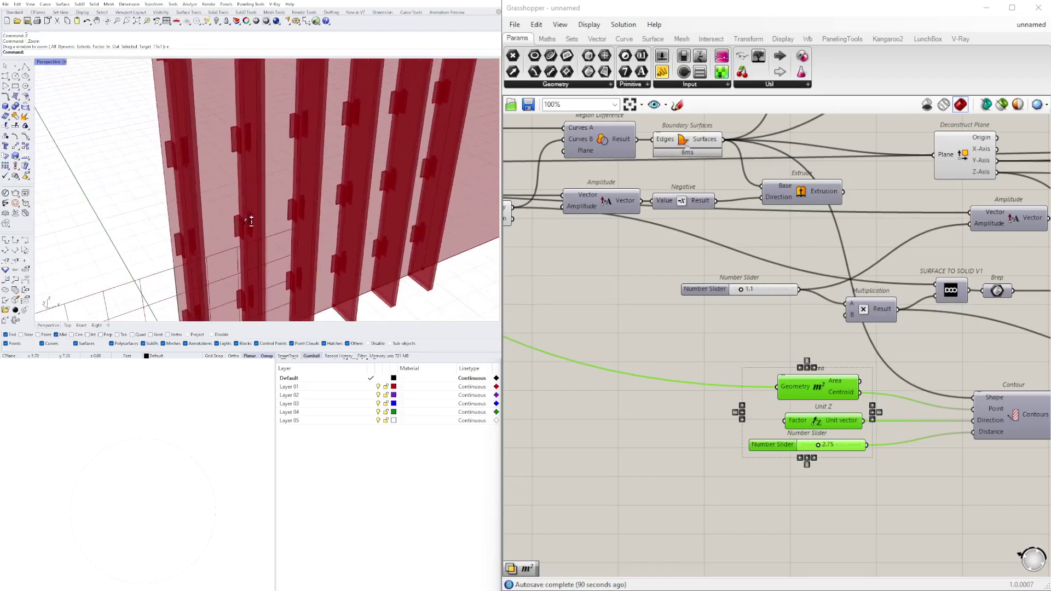
pyautogui.scroll(5, 296, 208)
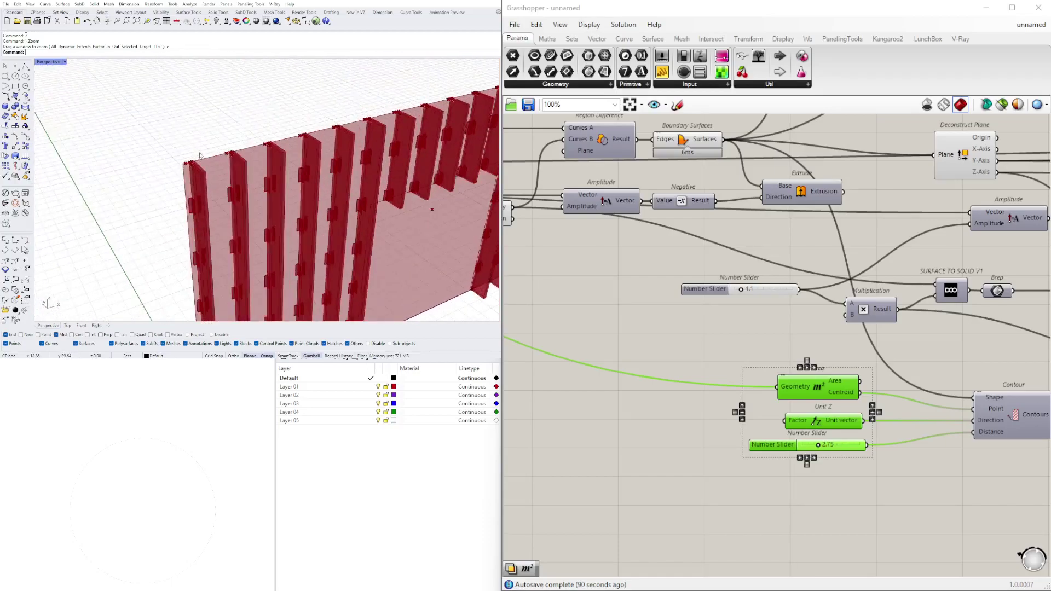
pyautogui.scroll(2, 191, 170)
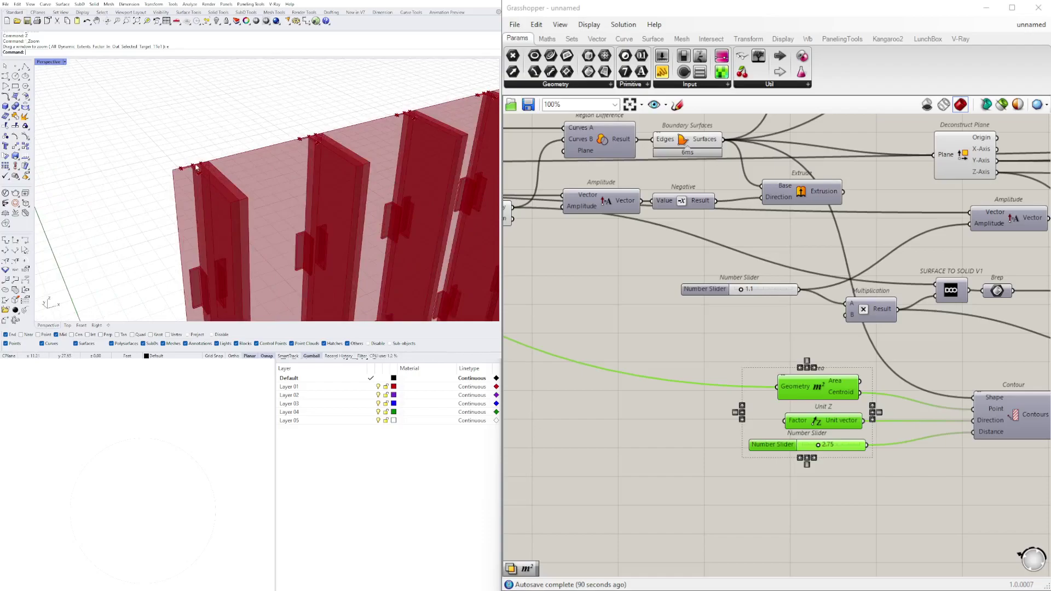
pyautogui.scroll(-7, 193, 170)
pyautogui.scroll(8, 212, 167)
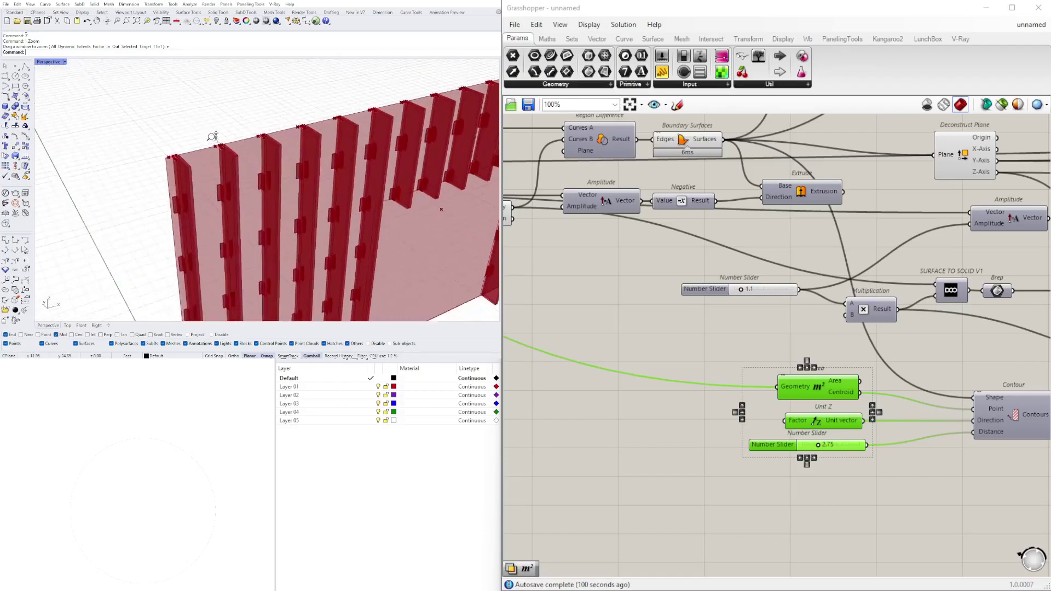
pyautogui.scroll(3, 214, 235)
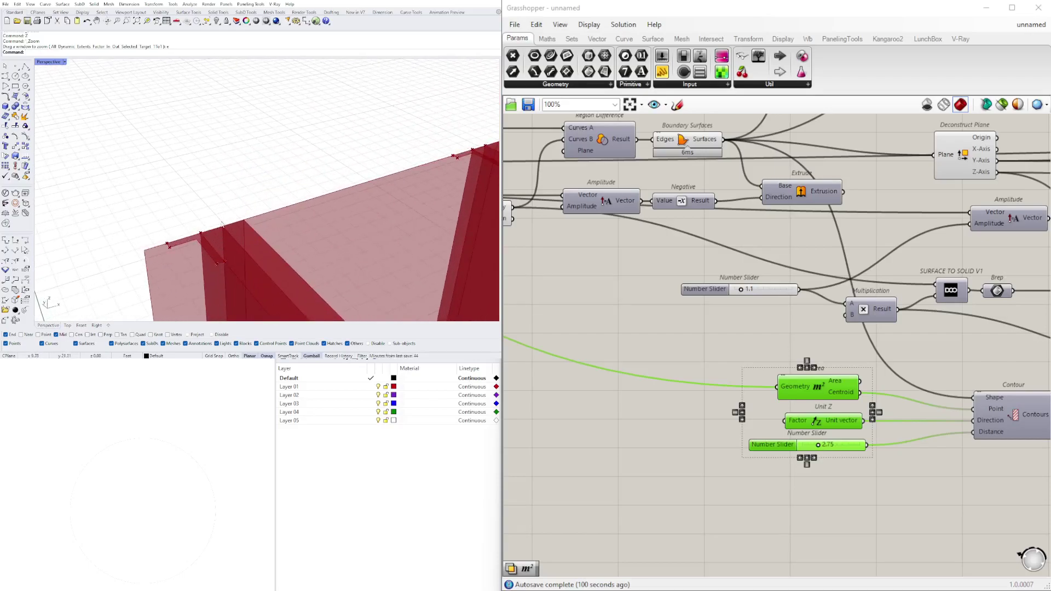
pyautogui.scroll(-4, 258, 232)
pyautogui.keyDown('shift'); pyautogui.moveTo(258, 232); pyautogui.dragTo(244, 162, button='right'); pyautogui.keyUp('shift')
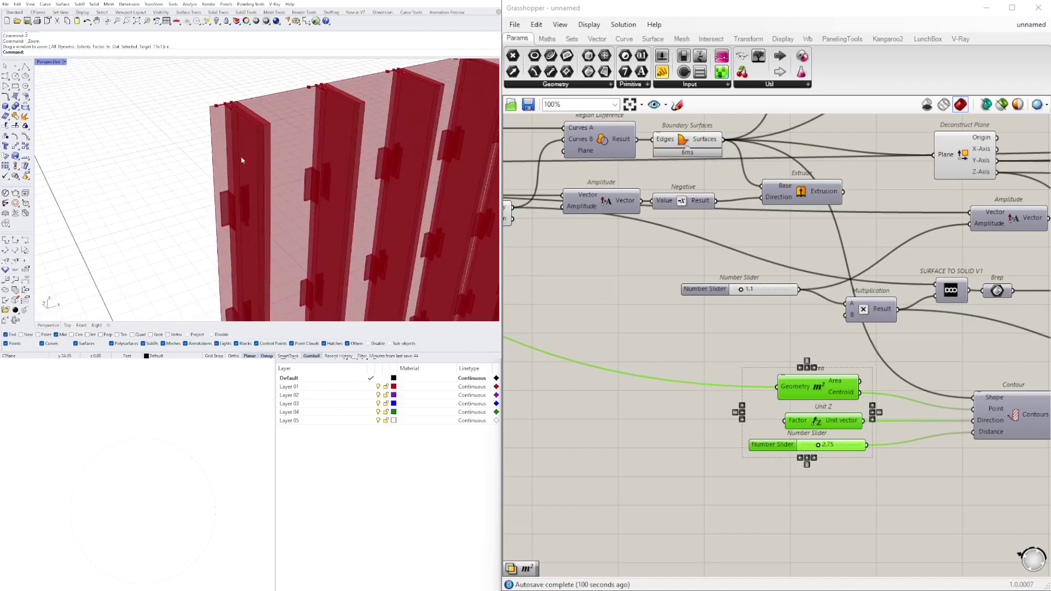
pyautogui.scroll(-2, 239, 145)
pyautogui.scroll(-2, 233, 117)
pyautogui.moveTo(261, 273)
pyautogui.keyDown('shift'); pyautogui.mouseDown(button='right')
pyautogui.moveTo(266, 160)
pyautogui.moveTo(245, 276)
pyautogui.mouseUp(button='right'); pyautogui.keyUp('shift')
pyautogui.scroll(-4, 287, 189)
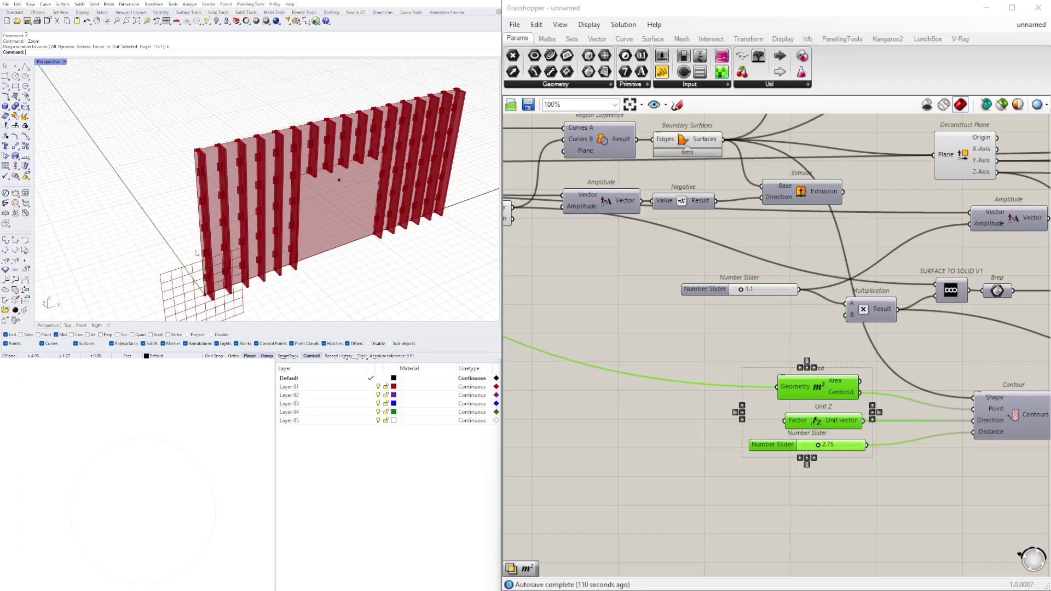
pyautogui.scroll(6, 191, 189)
pyautogui.scroll(-6, 170, 181)
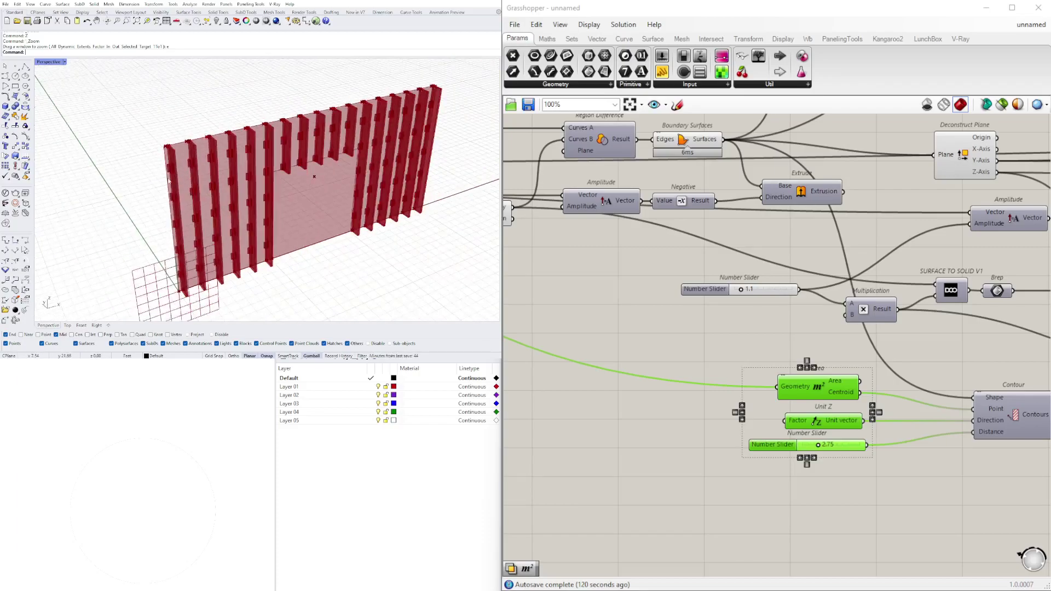
pyautogui.scroll(3, 364, 241)
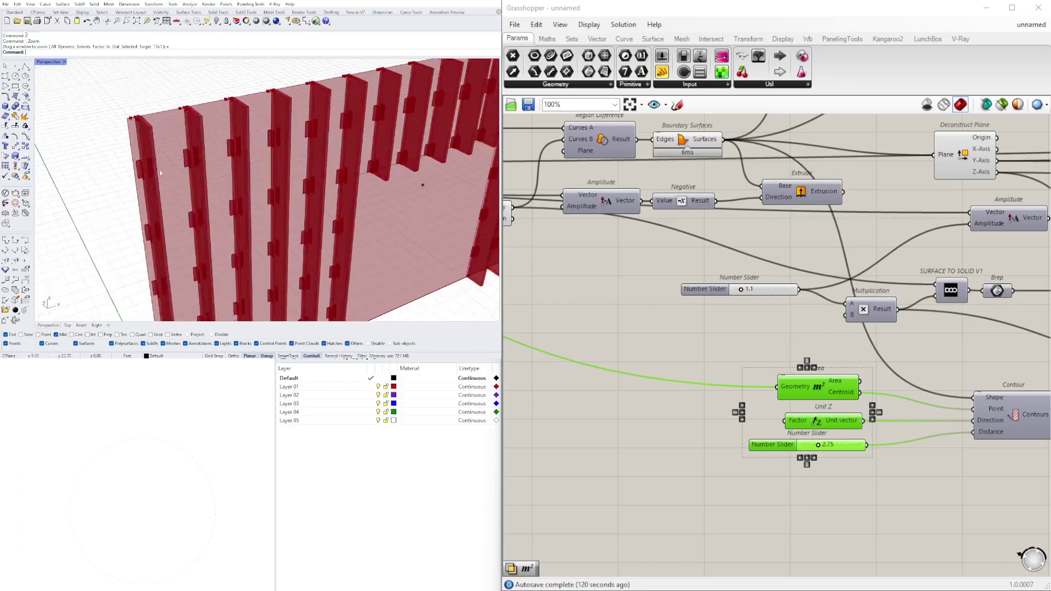
pyautogui.scroll(-3, 120, 183)
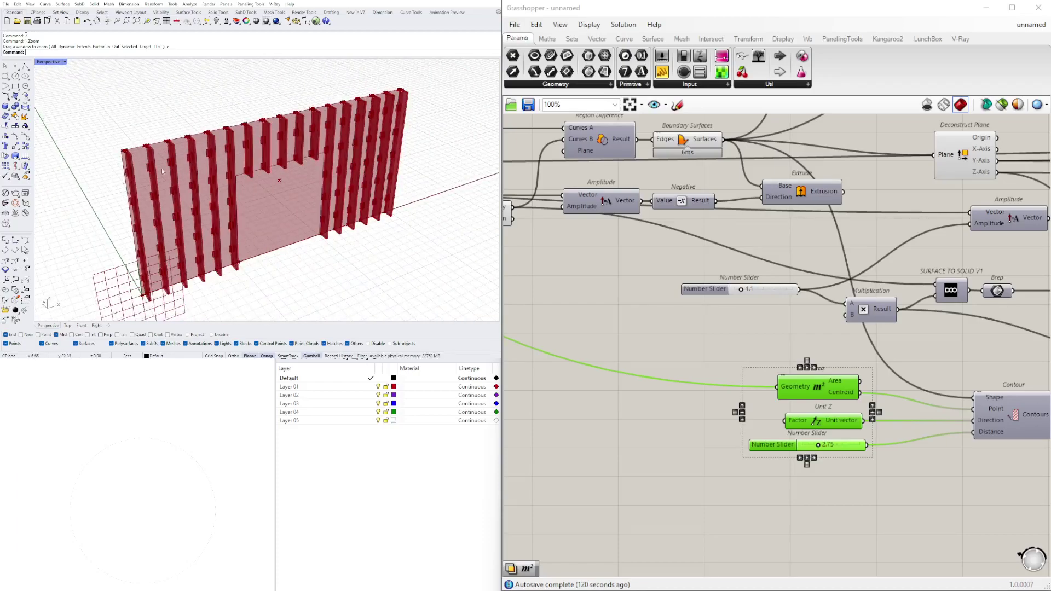
pyautogui.scroll(8, 194, 175)
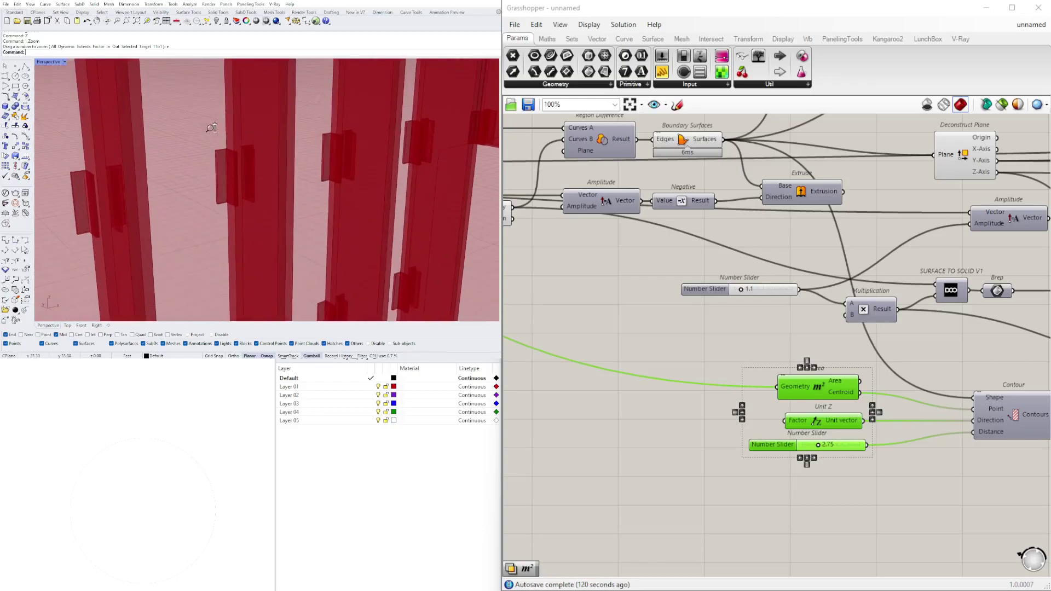
pyautogui.scroll(-2, 212, 128)
pyautogui.scroll(-3, 886, 268)
# Raise the Number Slider driving the Z-direction Contour distance to about 3.
pyautogui.click(882, 403)
pyautogui.scroll(7, 835, 370)
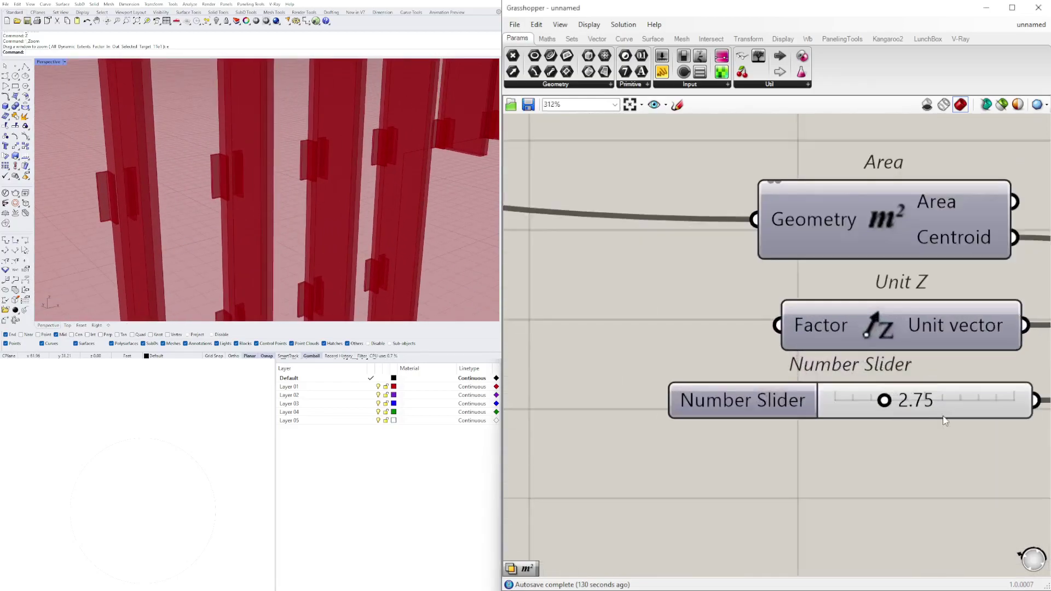
pyautogui.scroll(-1, 952, 417)
pyautogui.moveTo(951, 416); pyautogui.dragTo(891, 422, button='right')
pyautogui.scroll(-8, 463, 192)
pyautogui.scroll(1, 774, 401)
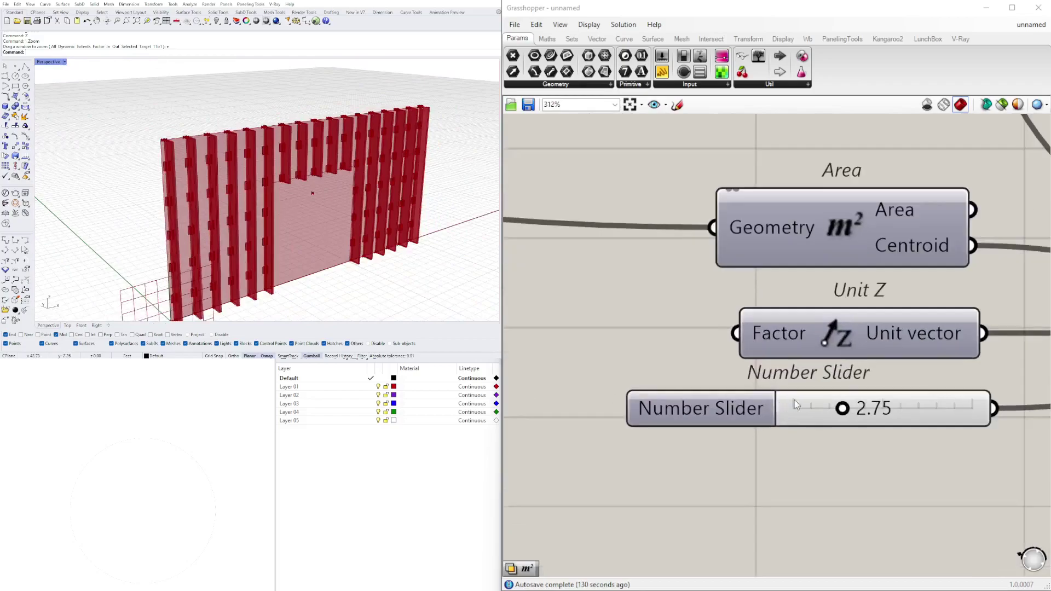
pyautogui.scroll(1, 844, 408)
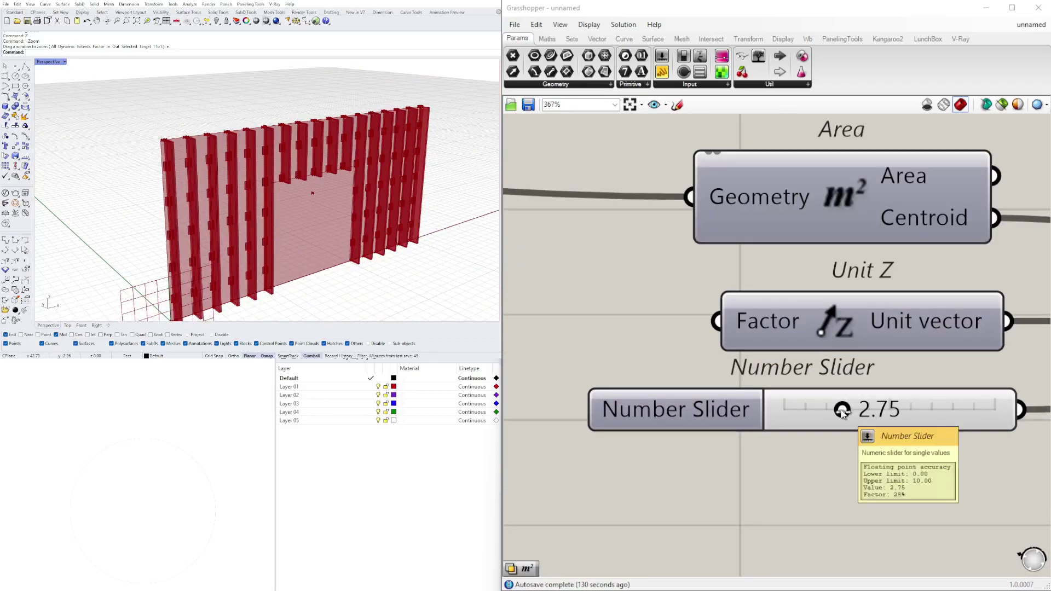
pyautogui.moveTo(849, 413)
pyautogui.mouseDown()
pyautogui.moveTo(870, 415)
pyautogui.moveTo(839, 411)
pyautogui.mouseUp()
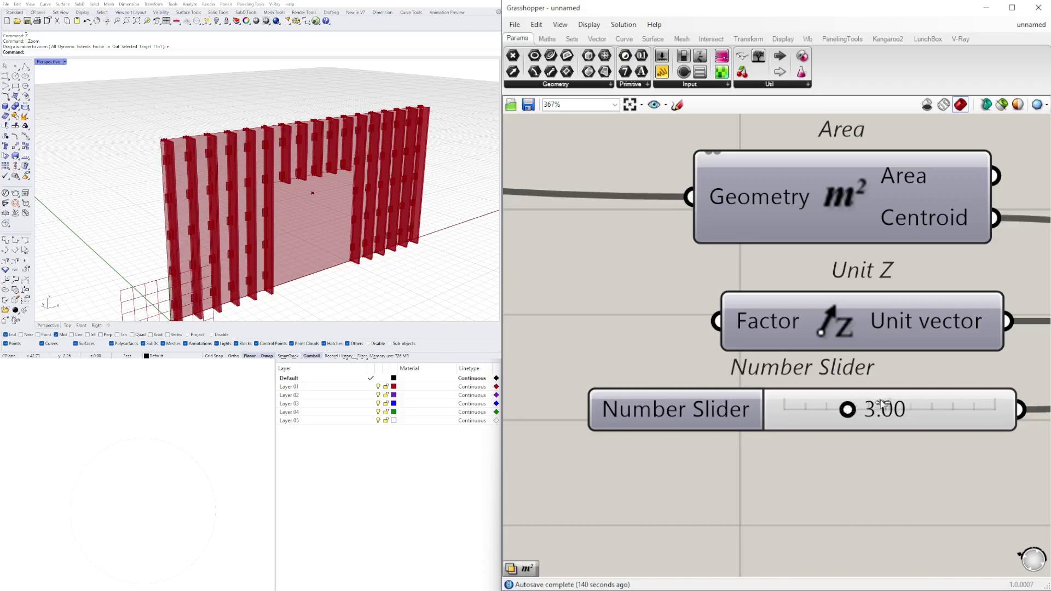
# Reduce the horizontal members' section depth slider to 0.52.
pyautogui.scroll(-6, 953, 376)
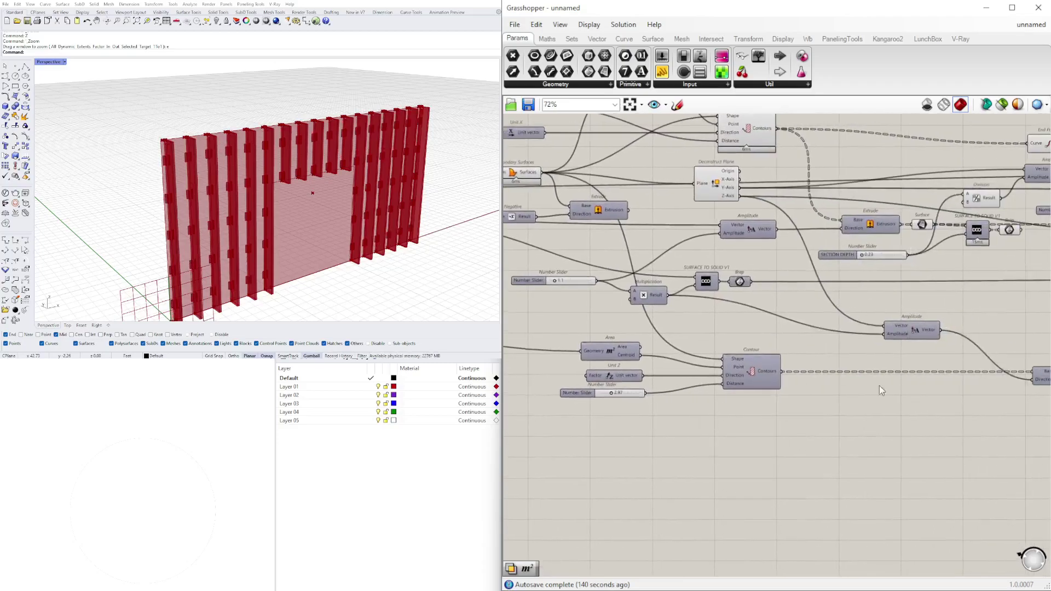
pyautogui.scroll(10, 679, 408)
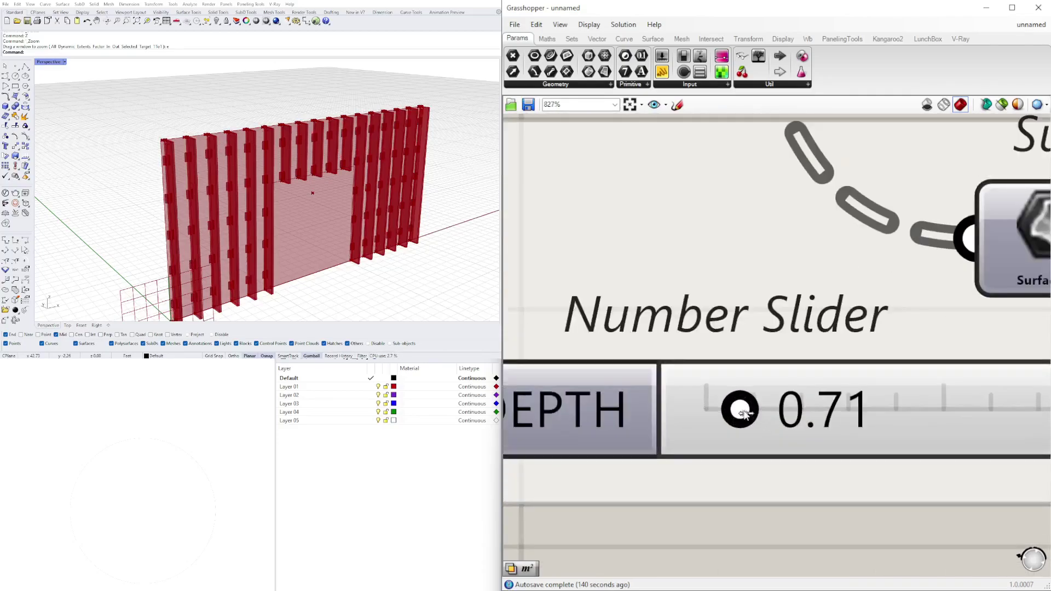
pyautogui.moveTo(758, 414)
pyautogui.mouseDown()
pyautogui.moveTo(772, 420)
pyautogui.moveTo(755, 423)
pyautogui.mouseUp()
pyautogui.moveTo(748, 423); pyautogui.dragTo(732, 425)
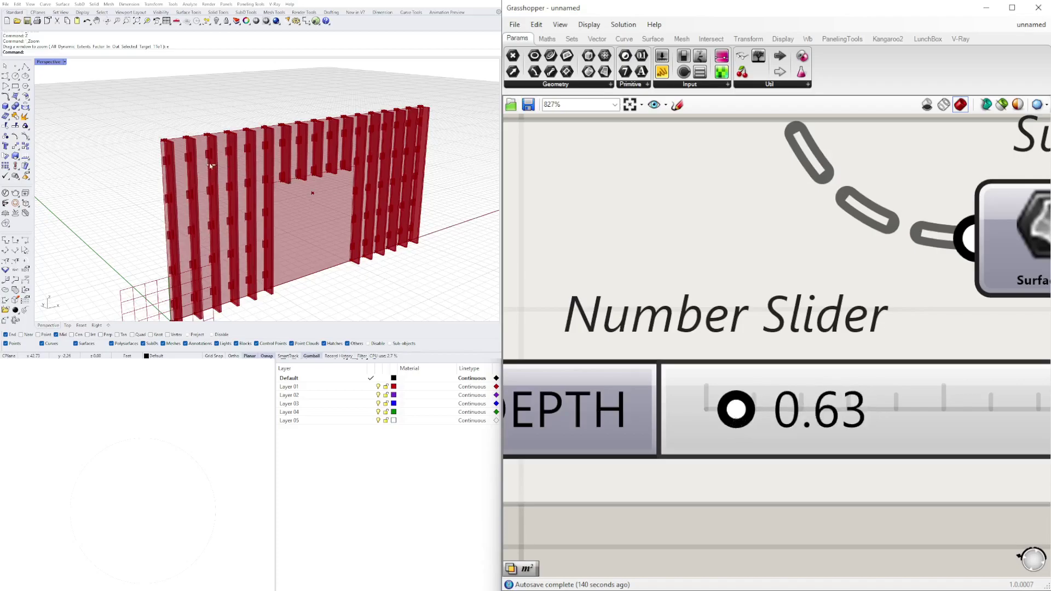
# Examine the resized intersection blocks on both sides of the fins from several angles.
pyautogui.scroll(4, 173, 138)
pyautogui.scroll(4, 173, 138)
pyautogui.scroll(-4, 178, 121)
pyautogui.moveTo(191, 123); pyautogui.dragTo(112, 258, button='right')
pyautogui.moveTo(306, 202); pyautogui.dragTo(246, 181, button='right')
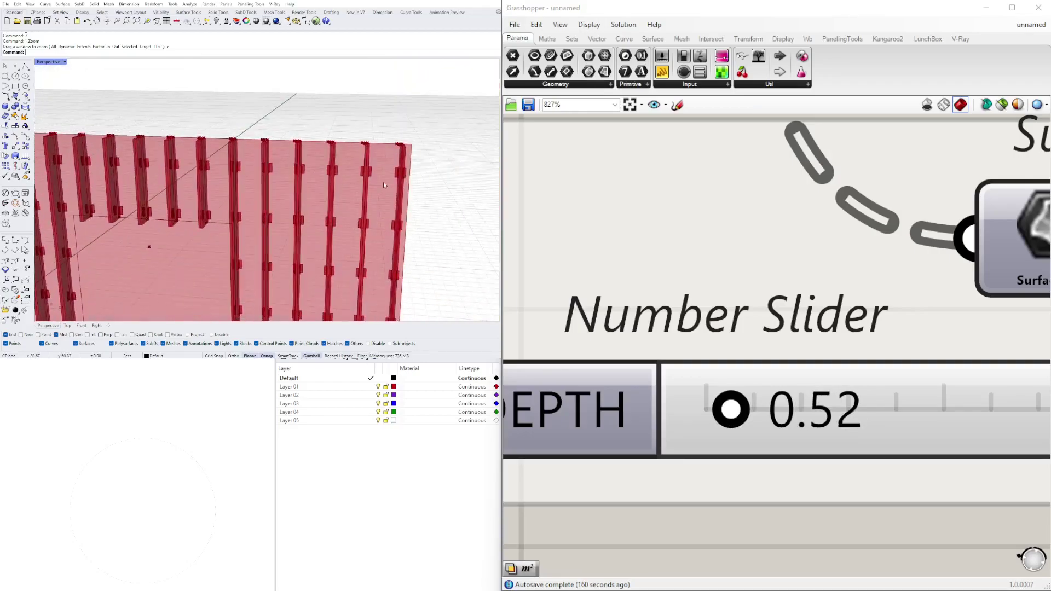
pyautogui.scroll(8, 284, 172)
pyautogui.moveTo(392, 175); pyautogui.dragTo(463, 160, button='right')
pyautogui.scroll(4, 369, 174)
pyautogui.scroll(-3, 247, 156)
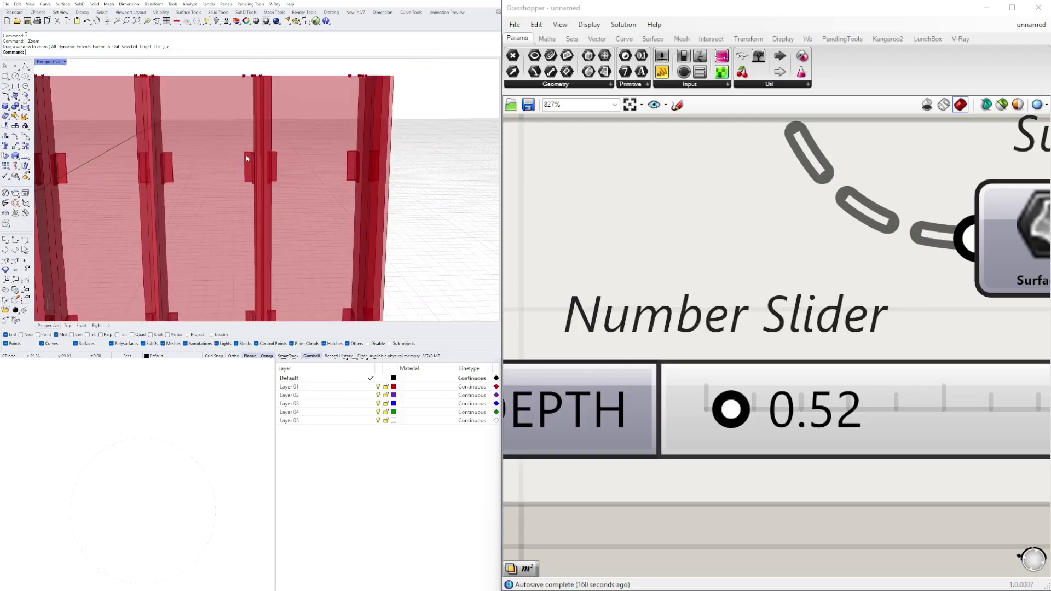
pyautogui.scroll(7, 254, 160)
pyautogui.moveTo(254, 161); pyautogui.dragTo(284, 165, button='right')
pyautogui.scroll(2, 285, 156)
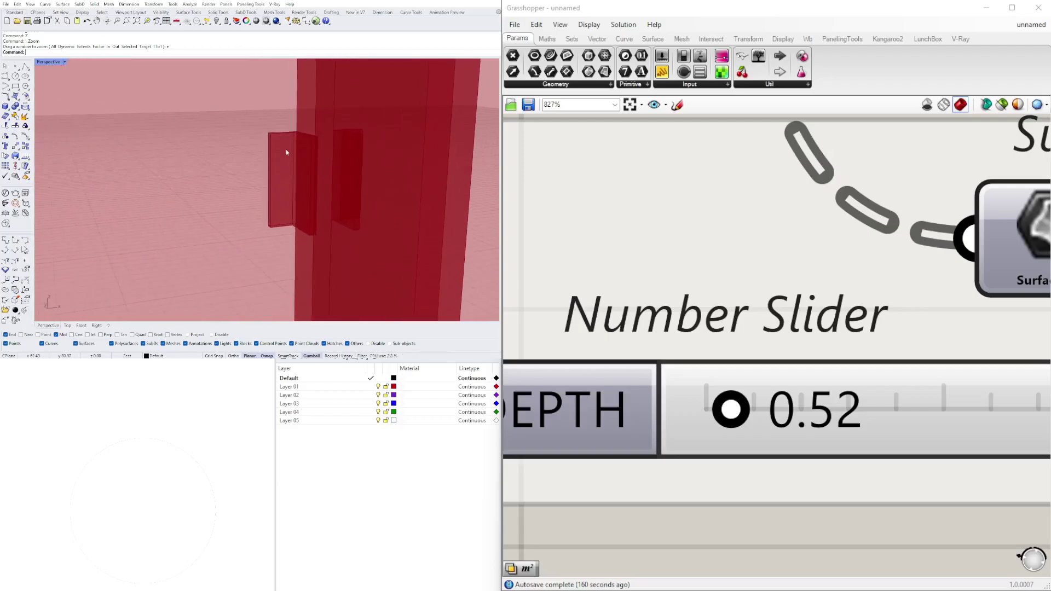
pyautogui.scroll(-4, 278, 166)
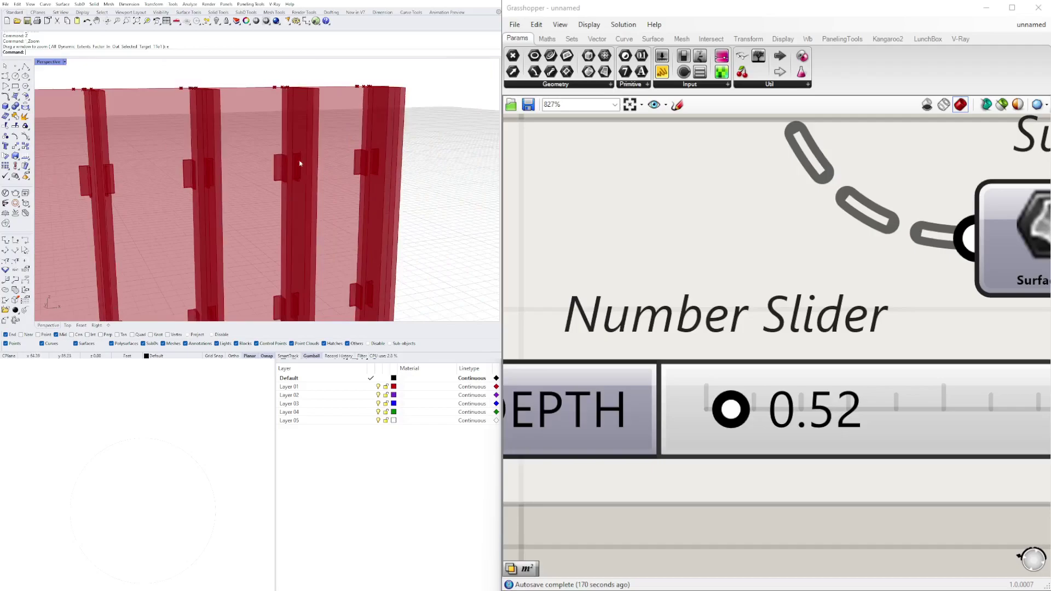
# Add an Area component beside the Solid Intersection and connect the intersection Result to its Geometry input.
pyautogui.scroll(-12, 692, 384)
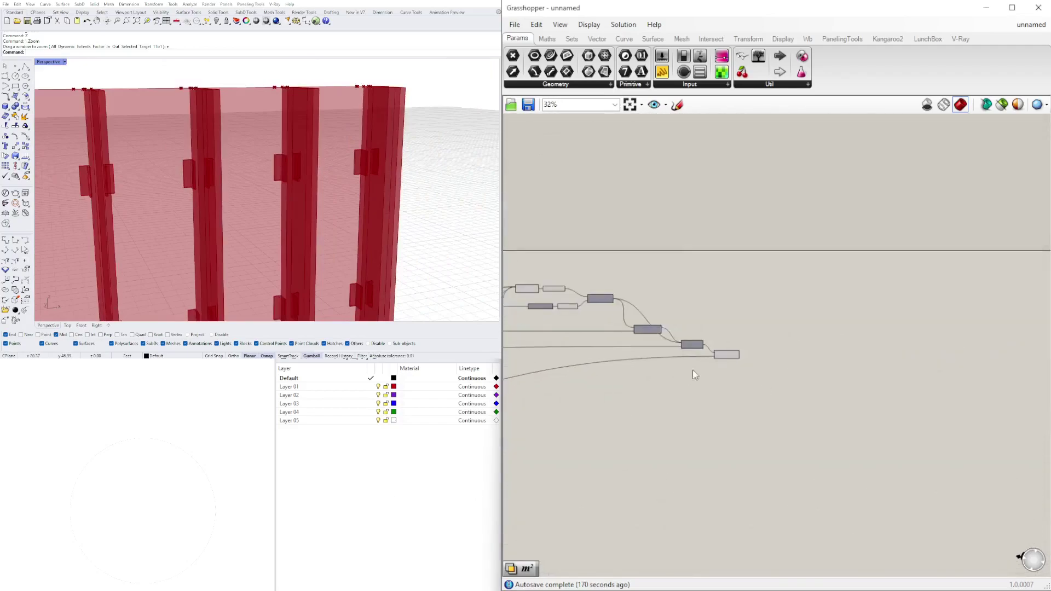
pyautogui.scroll(4, 691, 384)
pyautogui.click(766, 361)
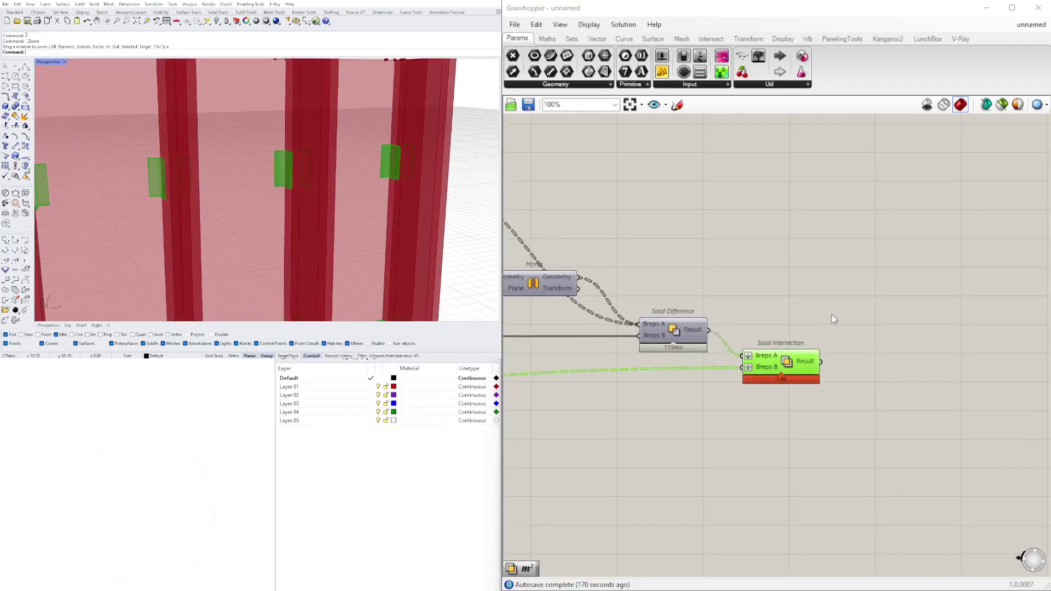
pyautogui.scroll(1, 852, 349)
pyautogui.doubleClick(876, 366)
pyautogui.write('area')
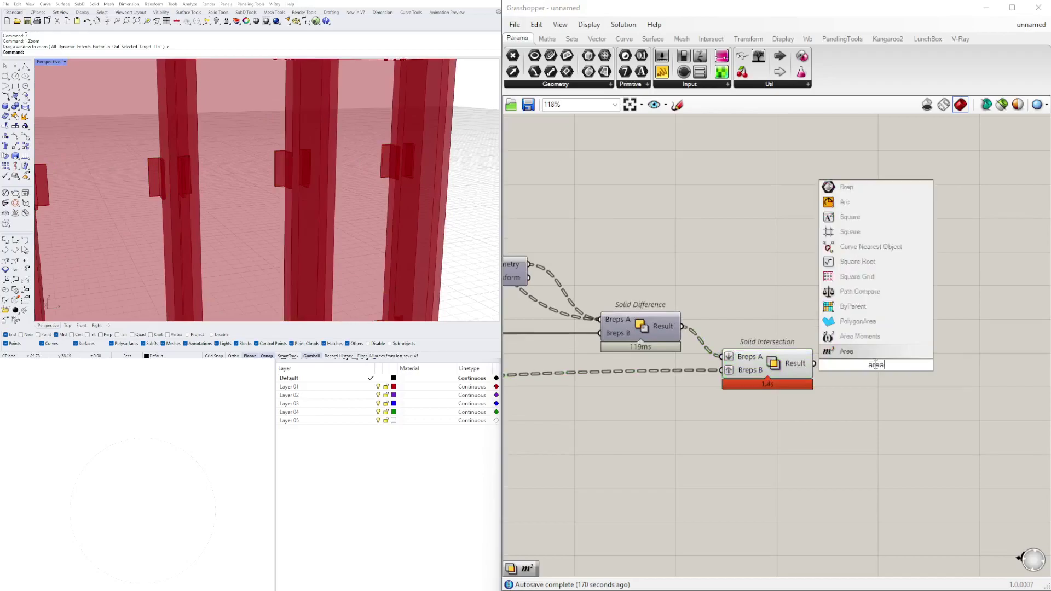
pyautogui.click(878, 367)
pyautogui.moveTo(815, 364); pyautogui.dragTo(881, 405)
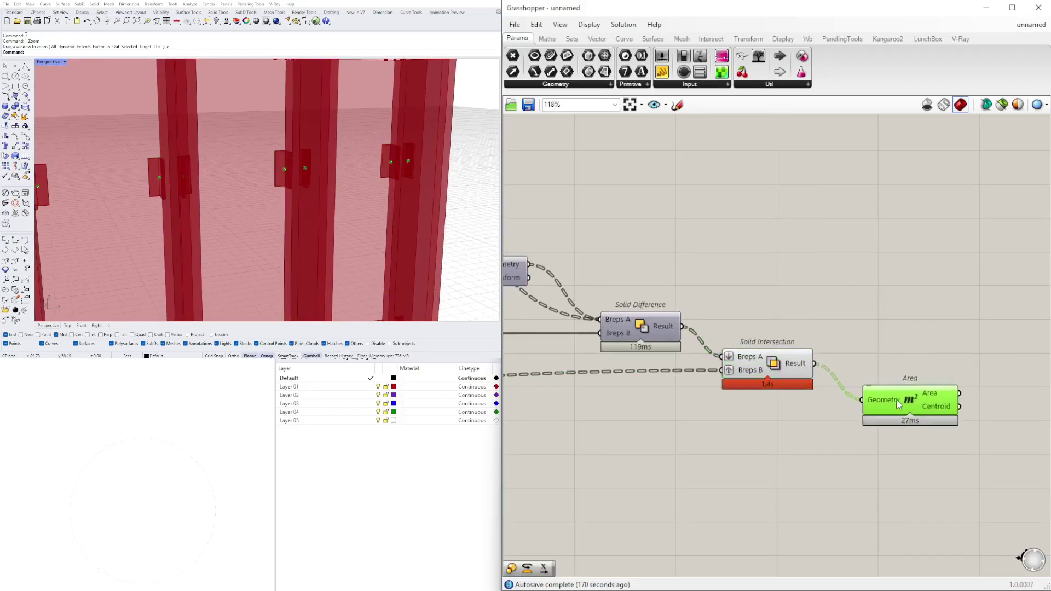
# Examine the centroid points on the intersection blocks, then the blocks around the facade opening.
pyautogui.scroll(6, 221, 198)
pyautogui.moveTo(221, 198); pyautogui.dragTo(235, 175, button='right')
pyautogui.scroll(-4, 232, 210)
pyautogui.scroll(3, 301, 185)
pyautogui.scroll(3, 262, 174)
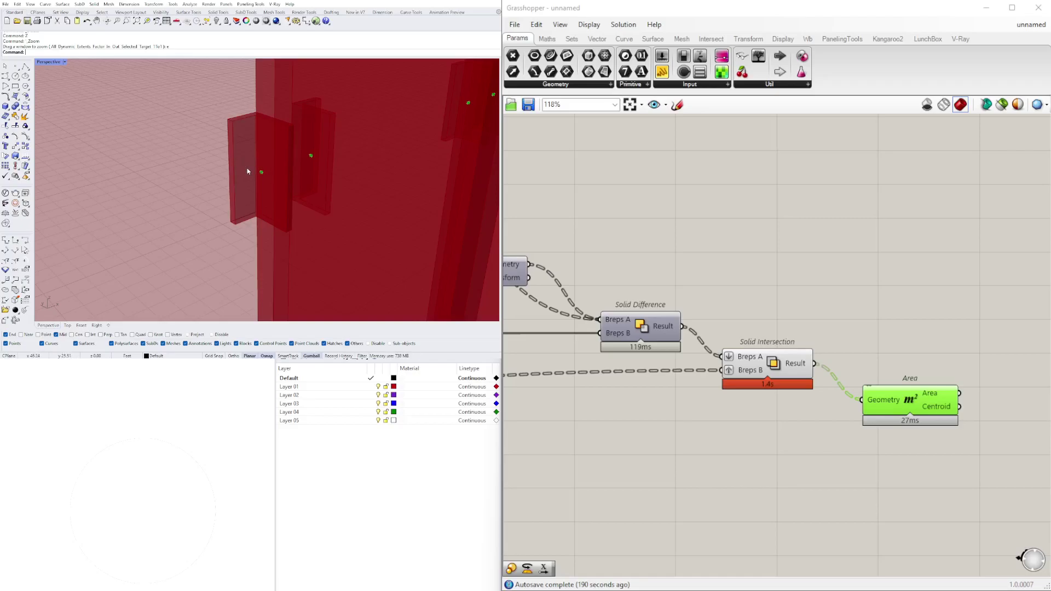
pyautogui.scroll(-10, 258, 180)
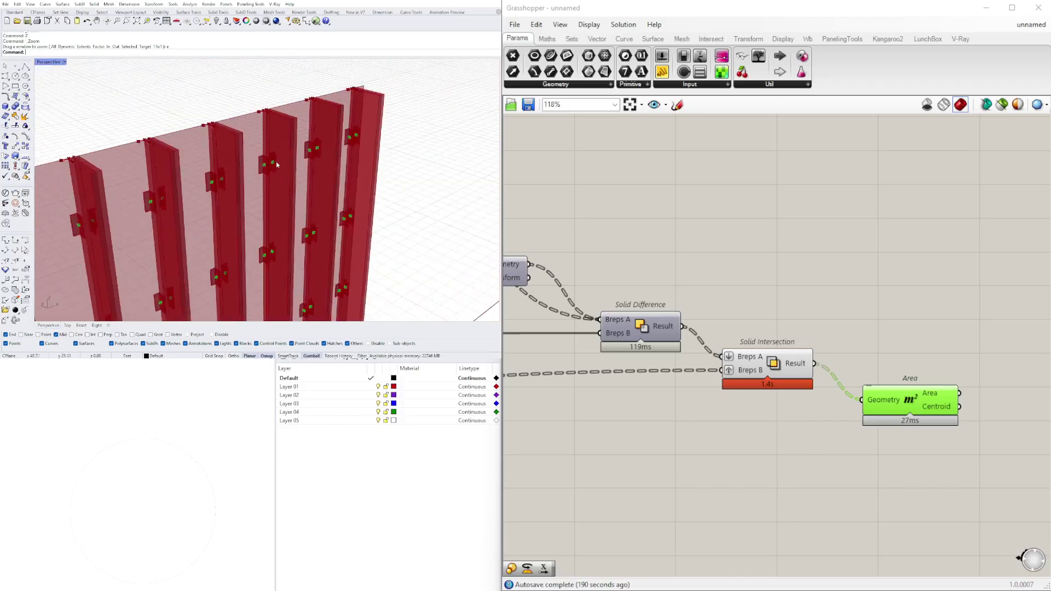
pyautogui.scroll(-3, 418, 194)
pyautogui.click(619, 249)
pyautogui.scroll(-4, 352, 171)
pyautogui.moveTo(352, 172)
pyautogui.keyDown('shift'); pyautogui.mouseDown(button='right')
pyautogui.moveTo(403, 123)
pyautogui.moveTo(367, 161)
pyautogui.mouseUp(button='right'); pyautogui.keyUp('shift')
pyautogui.scroll(6, 367, 160)
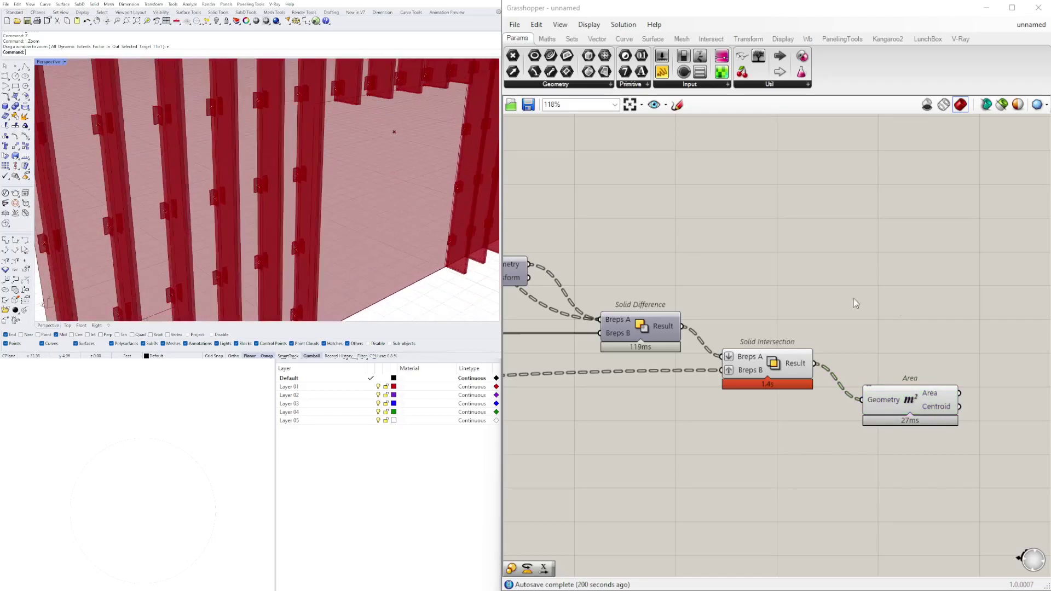
# Turn off the preview of the Area component beside the Solid Intersection and view the facade.
pyautogui.moveTo(894, 441); pyautogui.dragTo(774, 340)
pyautogui.click(933, 328)
pyautogui.moveTo(995, 467); pyautogui.dragTo(909, 304)
pyautogui.middleClick(909, 303)
pyautogui.click(936, 262)
pyautogui.scroll(-6, 351, 180)
pyautogui.moveTo(340, 185); pyautogui.dragTo(317, 204, button='right')
pyautogui.scroll(1, 311, 213)
pyautogui.scroll(-2, 311, 213)
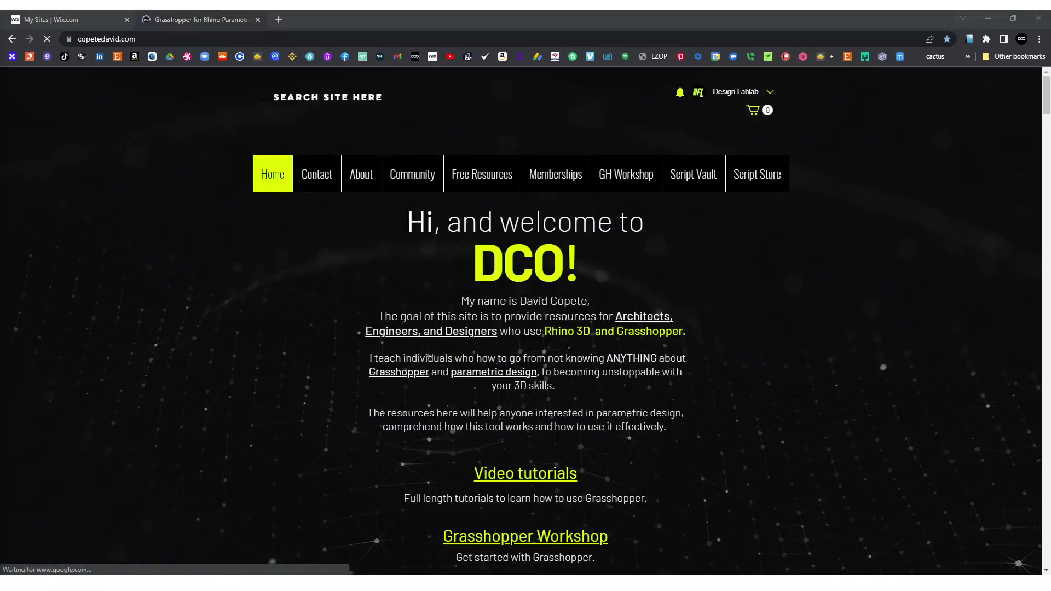
# Look through the DCO website's home page in the browser, from the resource links to the script thumbnails, and return to its start.
pyautogui.scroll(-6, 187, 286)
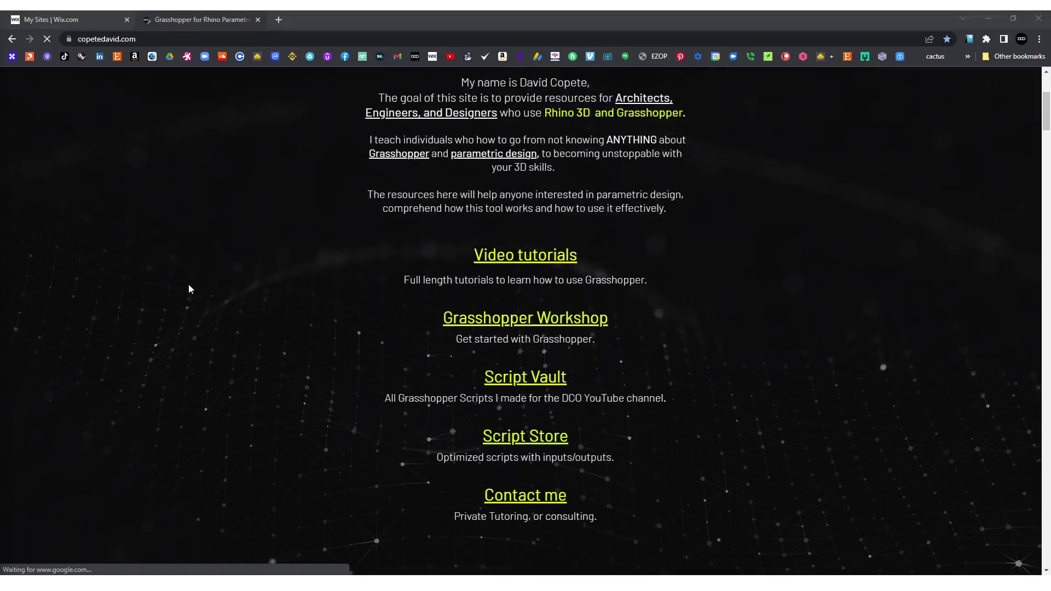
pyautogui.scroll(-9, 187, 286)
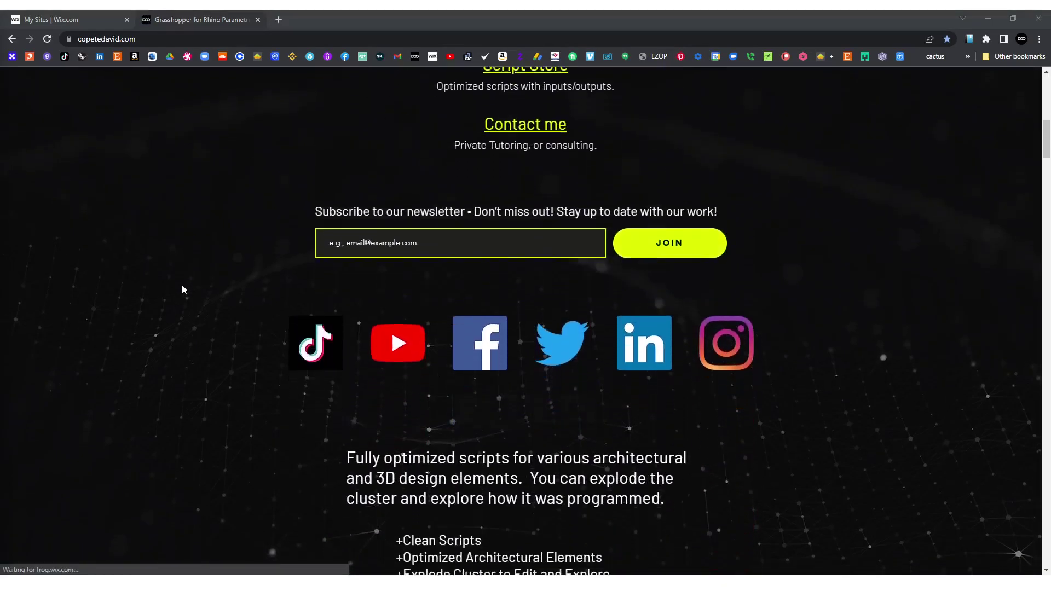
pyautogui.scroll(-4, 179, 295)
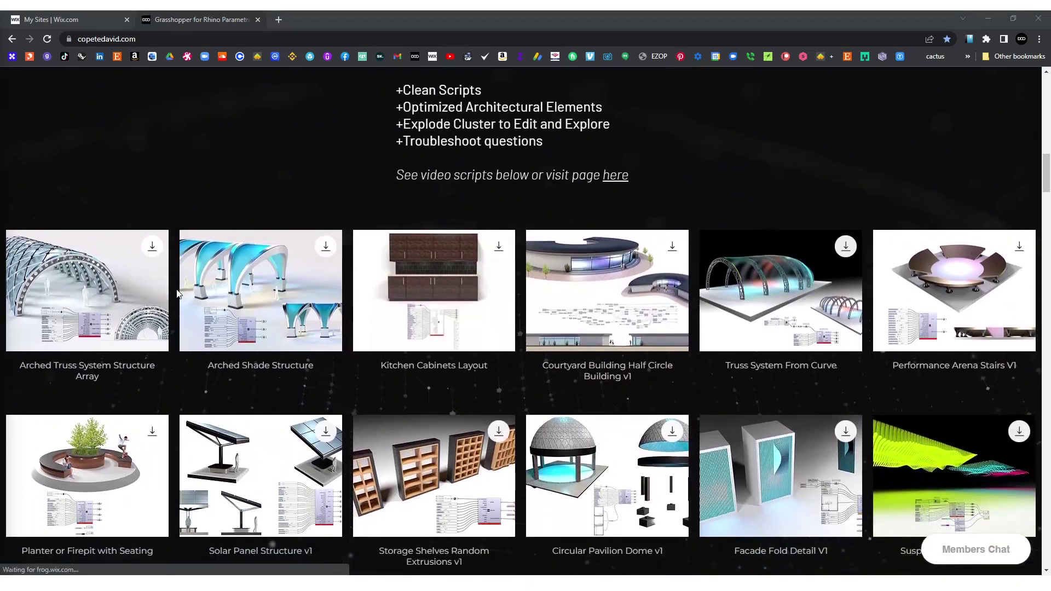
pyautogui.scroll(-1, 965, 180)
pyautogui.scroll(-3, 965, 180)
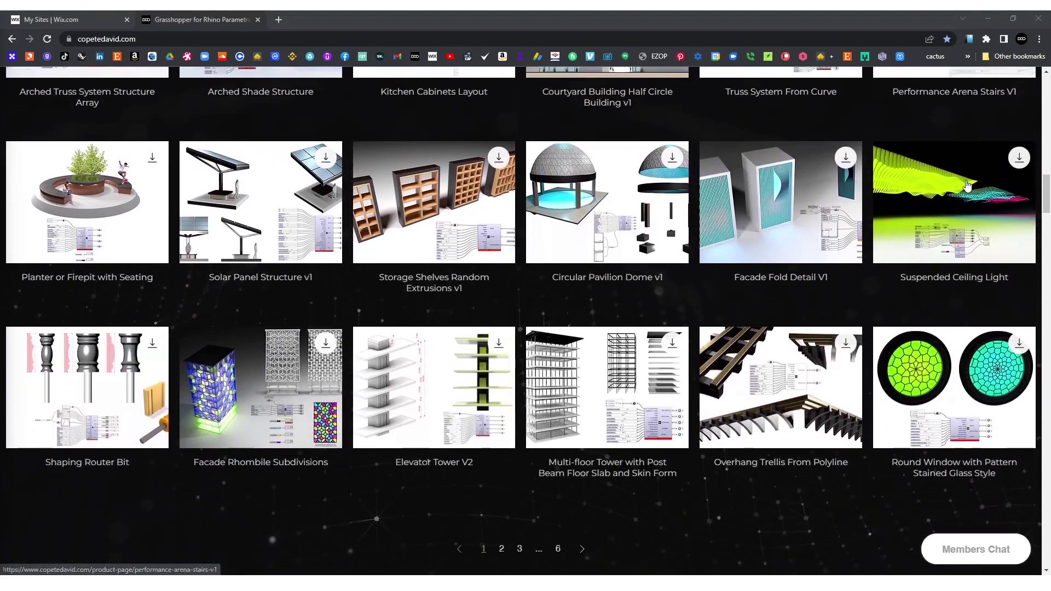
pyautogui.scroll(5, 962, 184)
pyautogui.scroll(10, 962, 188)
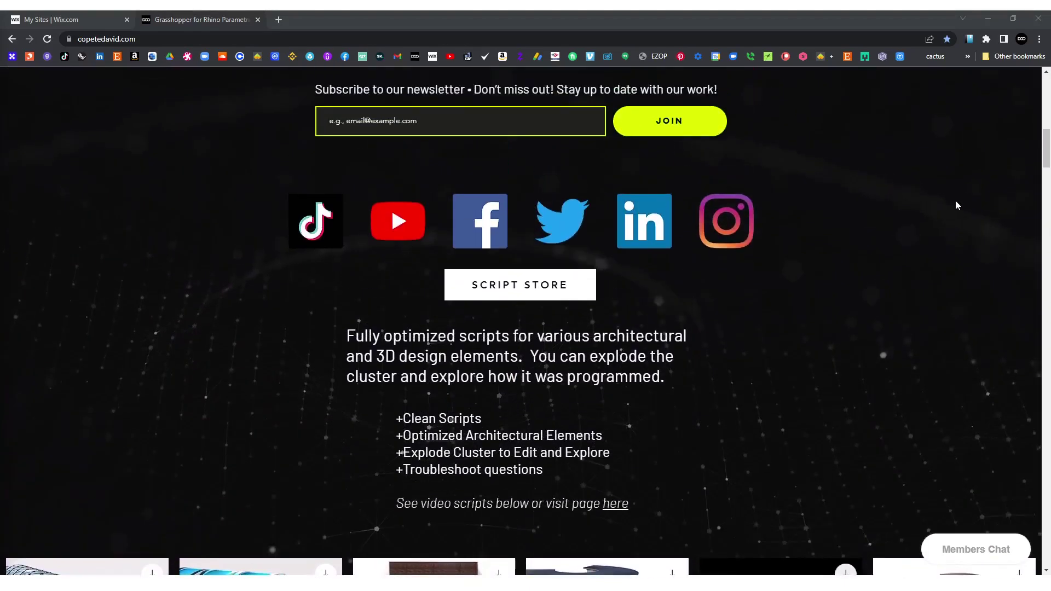
pyautogui.scroll(7, 946, 216)
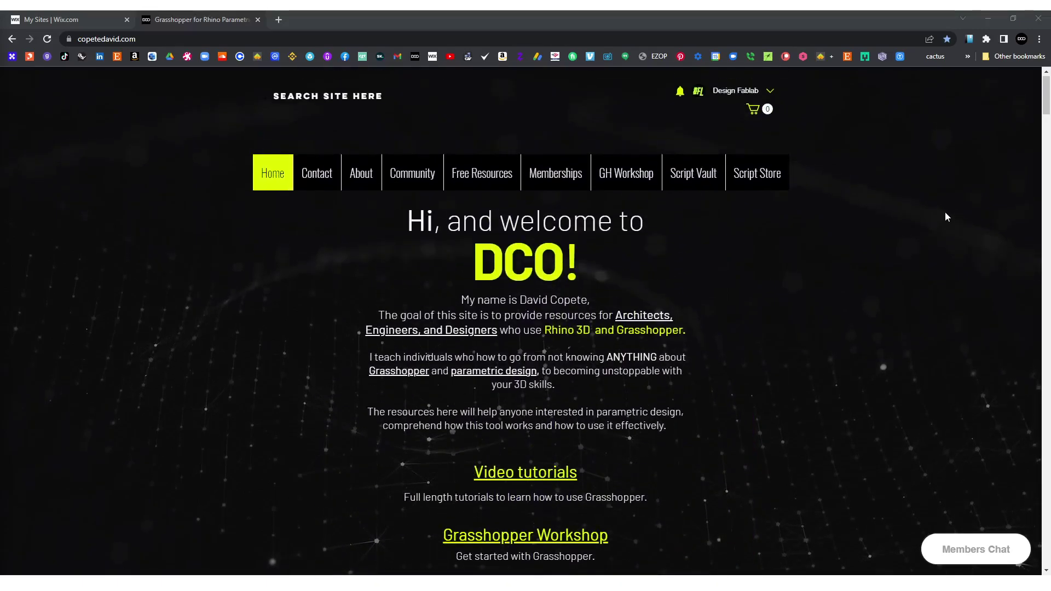
# Open the website's Script Store and browse the Grasshopper scripts offered for all script types.
pyautogui.click(740, 183)
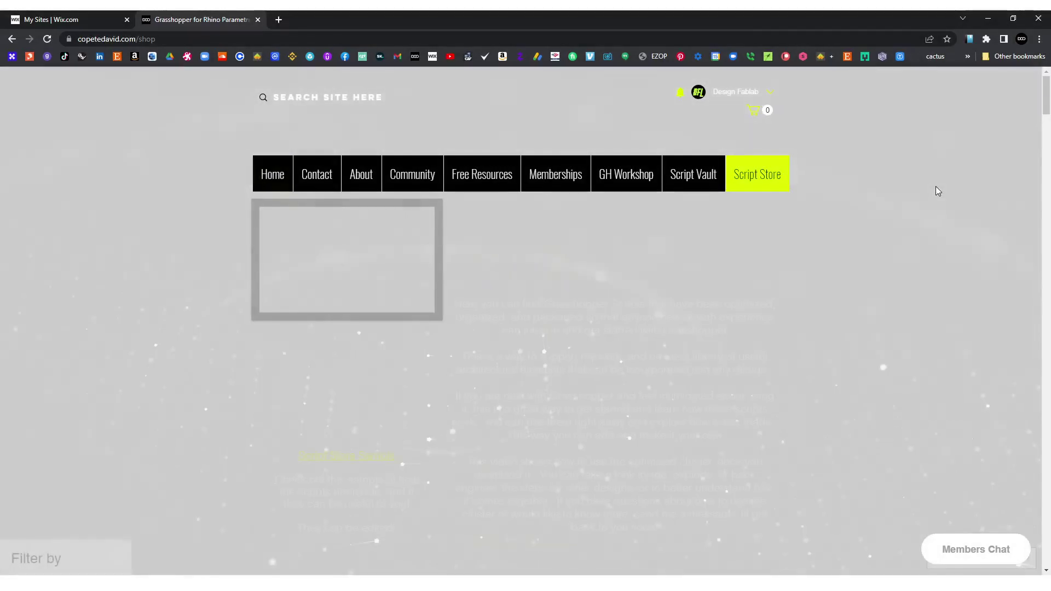
pyautogui.scroll(-3, 936, 191)
pyautogui.scroll(-10, 935, 186)
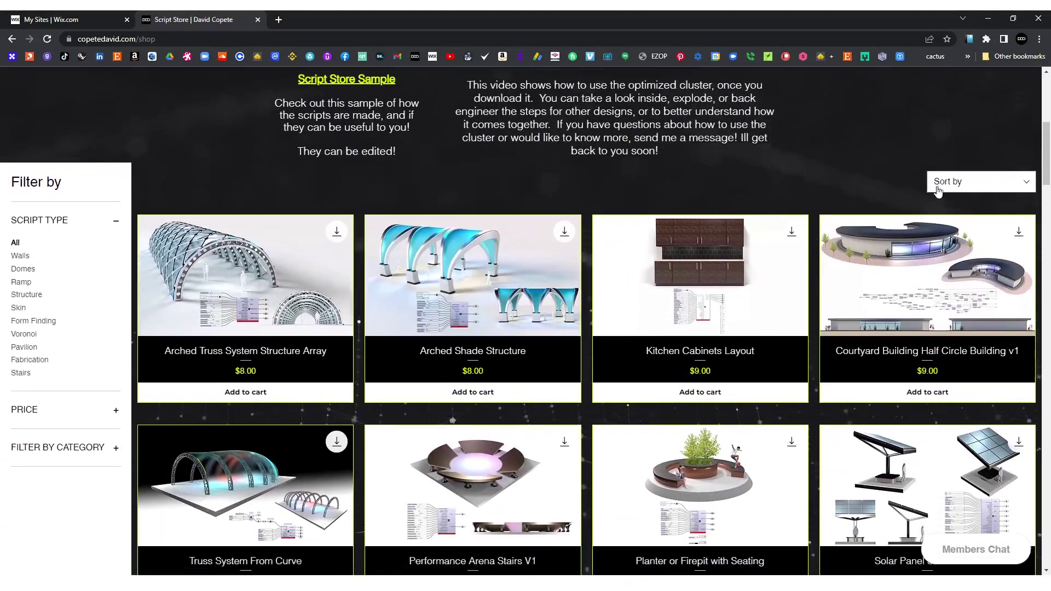
pyautogui.scroll(-12, 986, 197)
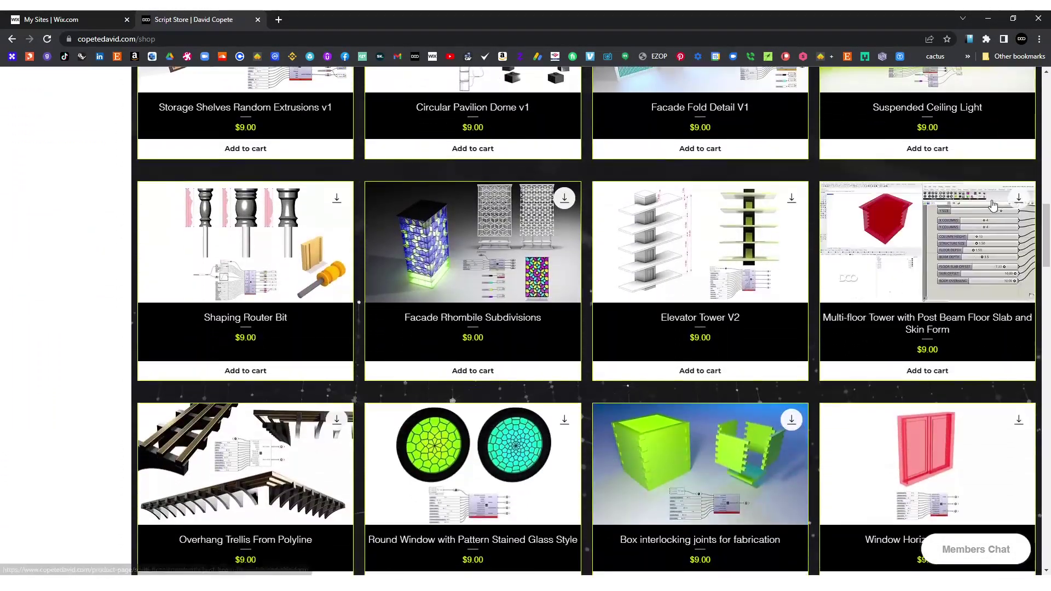
pyautogui.scroll(-10, 1002, 205)
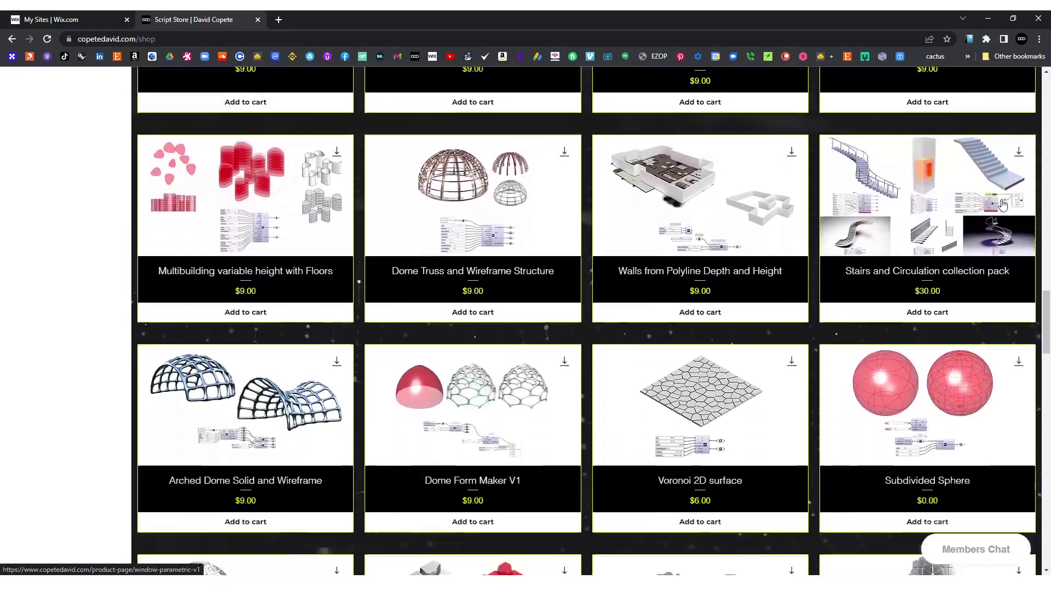
pyautogui.scroll(-5, 1004, 205)
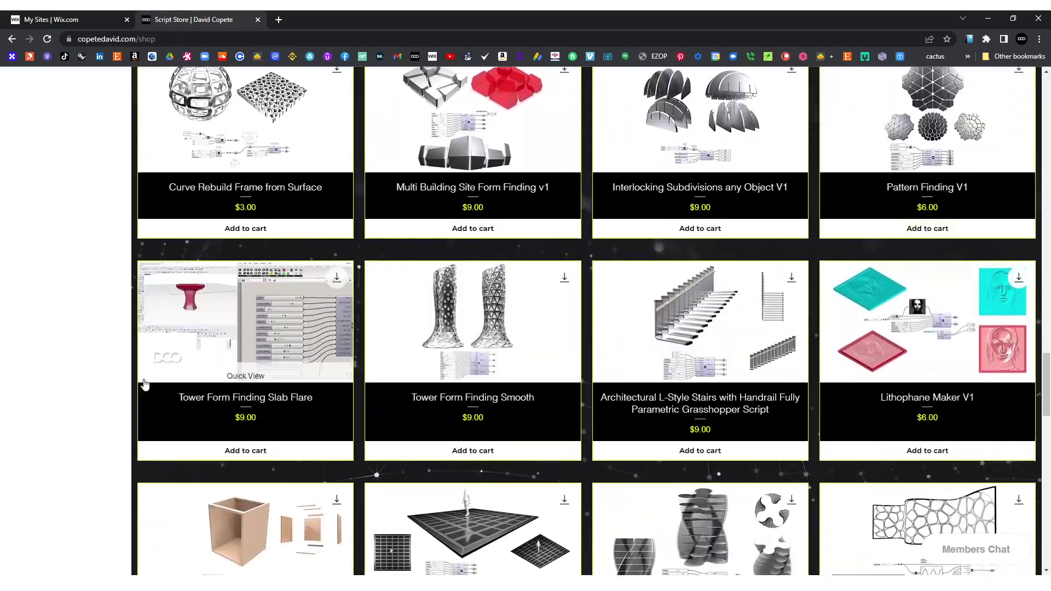